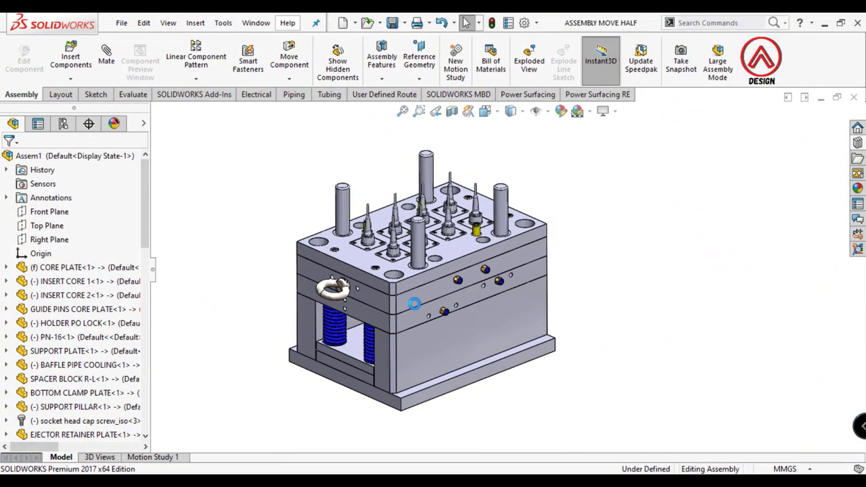
- Orbit the mold assembly view slightly
{"action": "middle_click_drag", "start_coordinate": [512, 279], "coordinate": [423, 146]}
- Create a new assembly and open the TOP CLAMP PLATE part as its first component
{"action": "left_click", "coordinate": [343, 23]}
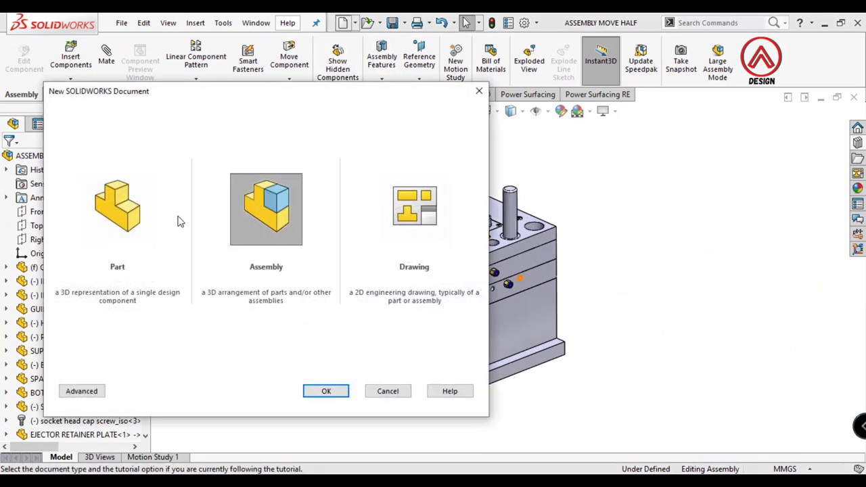
{"action": "left_click", "coordinate": [321, 398]}
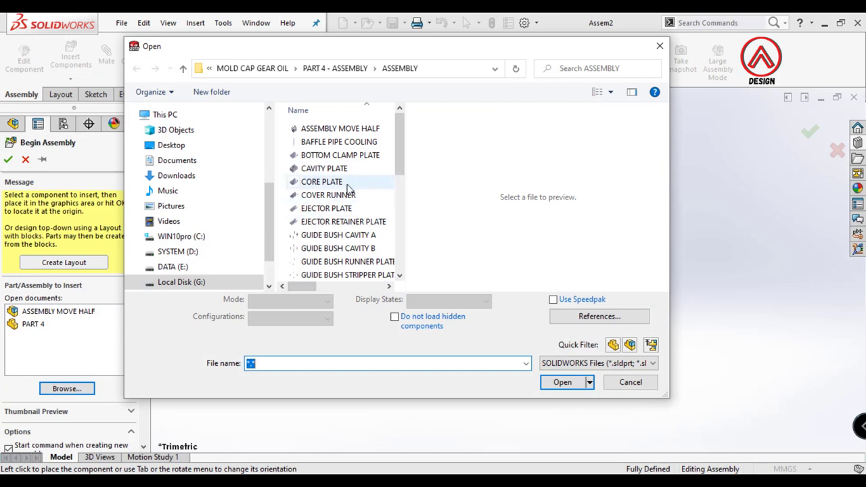
{"action": "scroll", "coordinate": [333, 211], "scroll_direction": "down", "scroll_amount": 1}
{"action": "scroll", "coordinate": [333, 210], "scroll_direction": "down", "scroll_amount": 1}
{"action": "scroll", "coordinate": [334, 190], "scroll_direction": "up", "scroll_amount": 2}
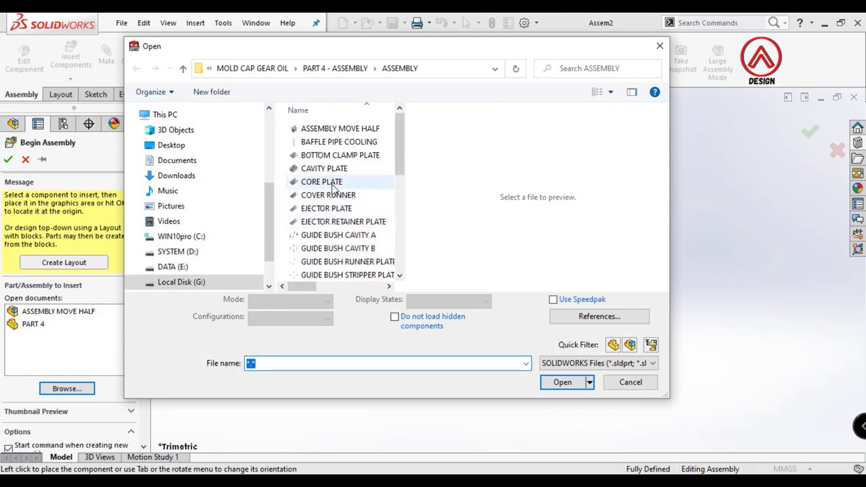
{"action": "scroll", "coordinate": [326, 197], "scroll_direction": "down", "scroll_amount": 3}
{"action": "scroll", "coordinate": [323, 226], "scroll_direction": "down", "scroll_amount": 2}
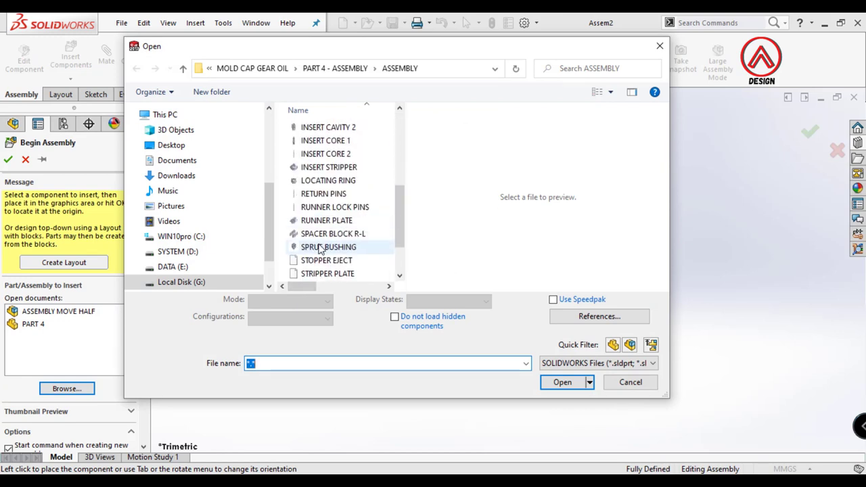
{"action": "scroll", "coordinate": [304, 230], "scroll_direction": "down", "scroll_amount": 2}
{"action": "scroll", "coordinate": [333, 190], "scroll_direction": "up", "scroll_amount": 4}
{"action": "scroll", "coordinate": [332, 182], "scroll_direction": "up", "scroll_amount": 1}
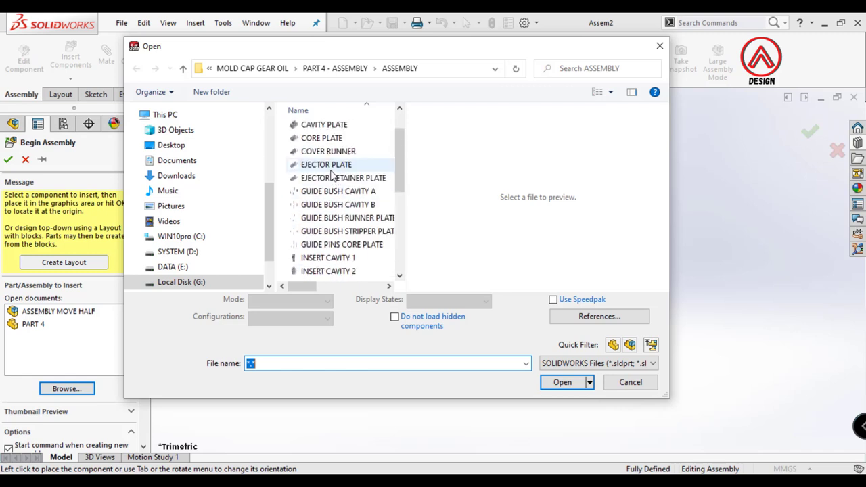
{"action": "scroll", "coordinate": [330, 177], "scroll_direction": "down", "scroll_amount": 2}
{"action": "scroll", "coordinate": [328, 196], "scroll_direction": "down", "scroll_amount": 2}
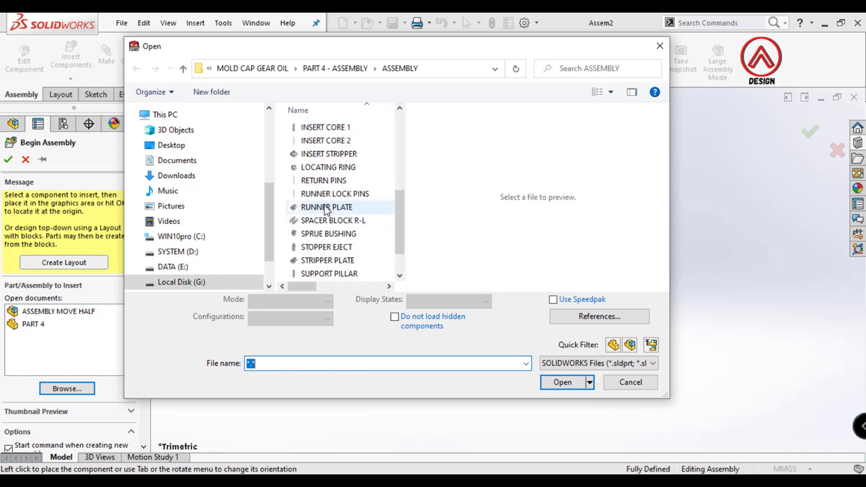
{"action": "scroll", "coordinate": [326, 207], "scroll_direction": "up", "scroll_amount": 3}
{"action": "scroll", "coordinate": [323, 179], "scroll_direction": "up", "scroll_amount": 2}
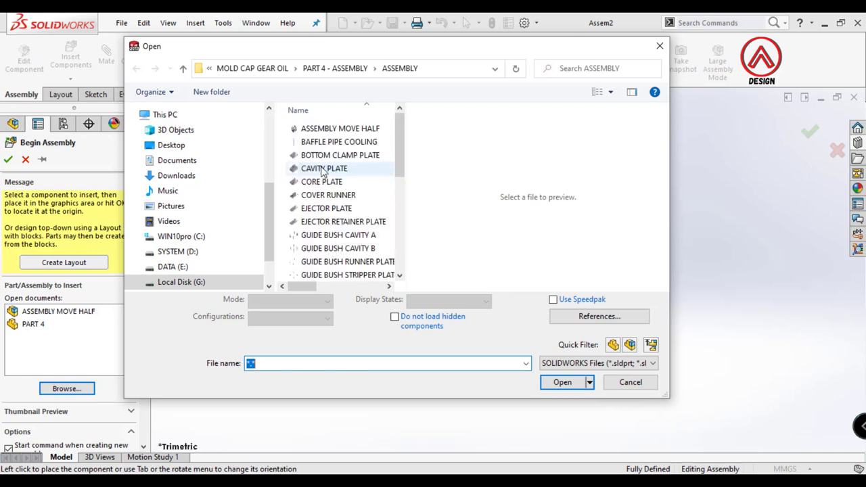
{"action": "scroll", "coordinate": [324, 208], "scroll_direction": "down", "scroll_amount": 1}
{"action": "scroll", "coordinate": [325, 213], "scroll_direction": "down", "scroll_amount": 1}
{"action": "scroll", "coordinate": [325, 216], "scroll_direction": "up", "scroll_amount": 2}
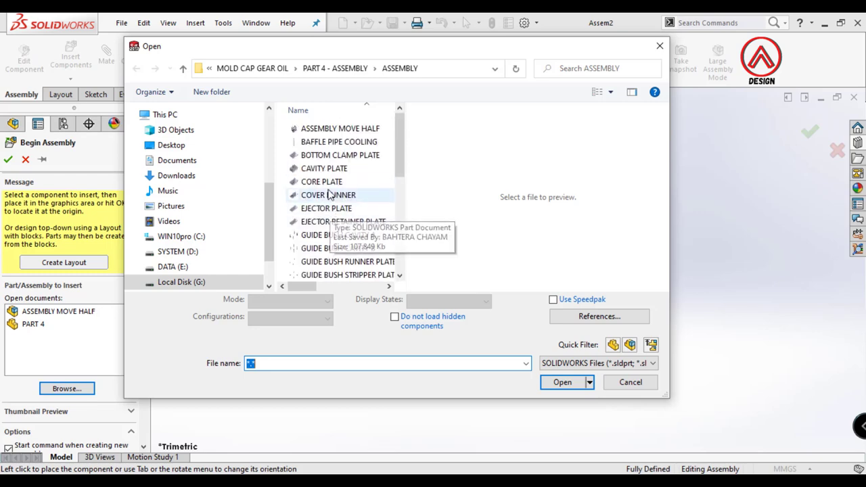
{"action": "scroll", "coordinate": [323, 223], "scroll_direction": "down", "scroll_amount": 2}
{"action": "scroll", "coordinate": [325, 226], "scroll_direction": "down", "scroll_amount": 3}
{"action": "scroll", "coordinate": [328, 233], "scroll_direction": "down", "scroll_amount": 1}
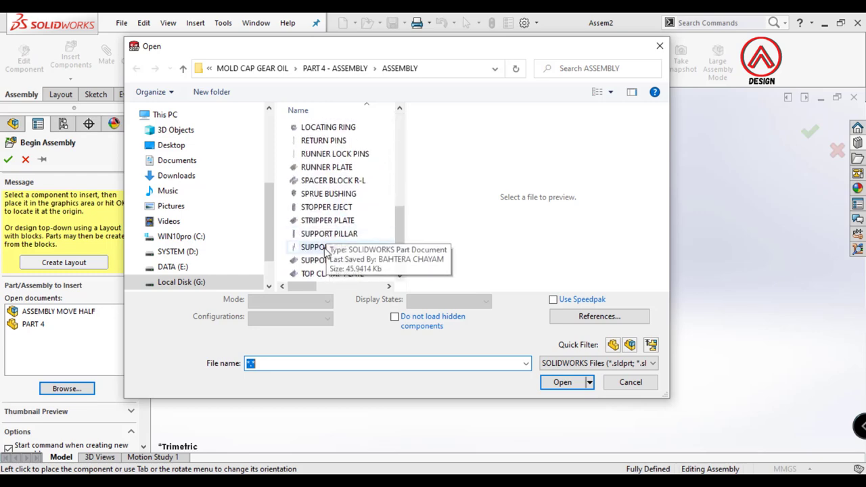
{"action": "left_click", "coordinate": [315, 273]}
{"action": "left_click", "coordinate": [563, 381]}
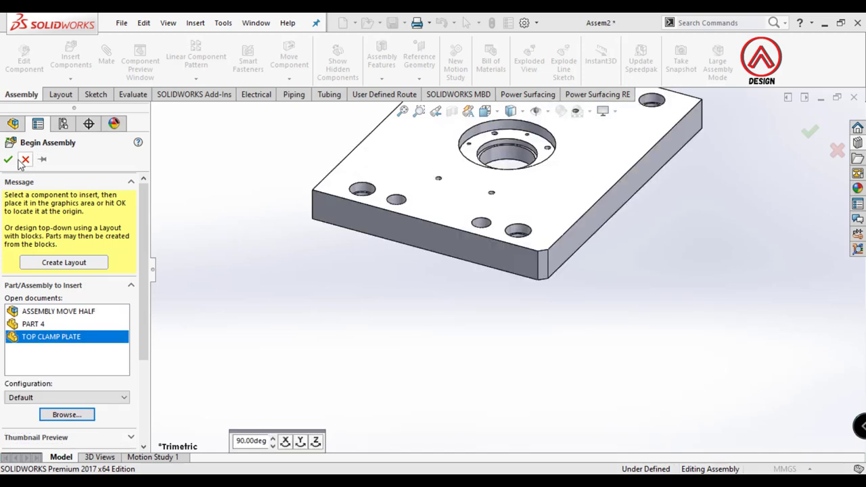
- Fix the TOP CLAMP PLATE at the assembly origin and browse for another component
{"action": "left_click", "coordinate": [8, 161]}
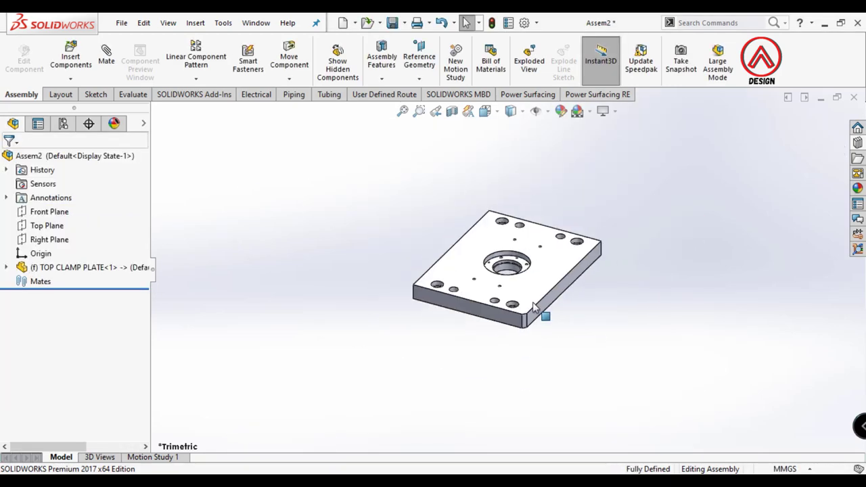
{"action": "mouse_move", "coordinate": [512, 272]}
{"action": "middle_mouse_down"}
{"action": "mouse_move", "coordinate": [452, 170]}
{"action": "mouse_move", "coordinate": [440, 203]}
{"action": "middle_mouse_up"}
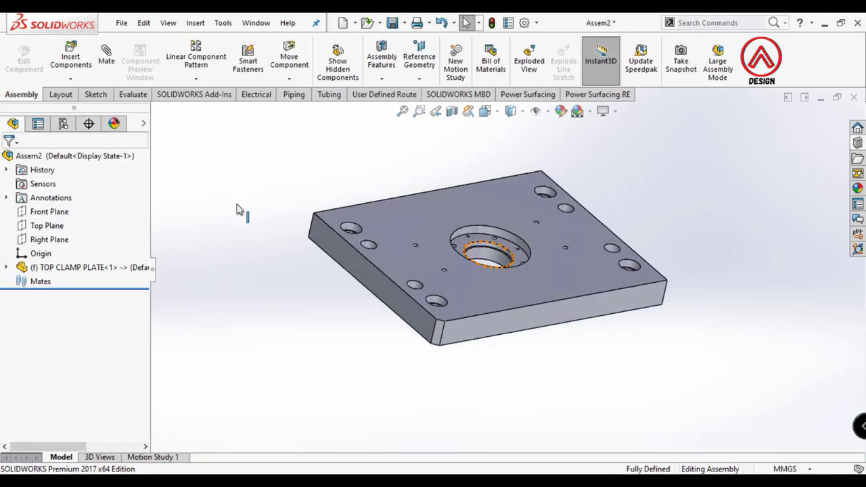
{"action": "left_click", "coordinate": [70, 60]}
{"action": "left_click", "coordinate": [67, 377]}
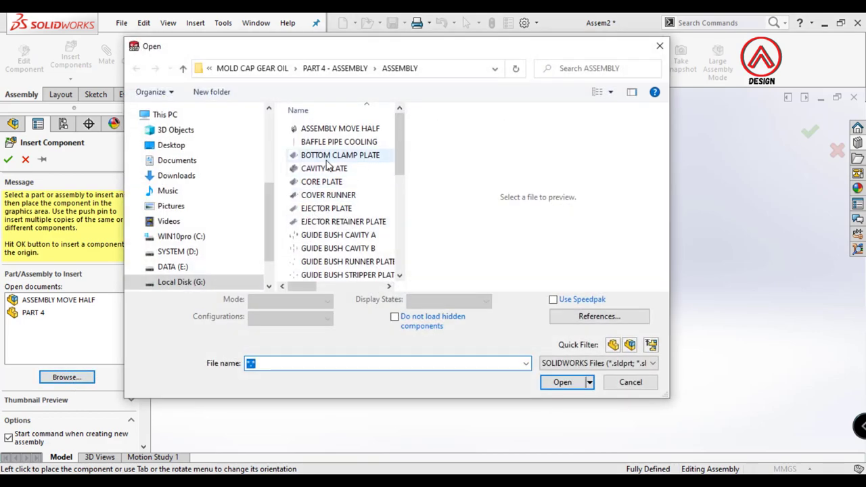
- Load the SUPPORT PINS part and place it in the assembly
{"action": "scroll", "coordinate": [328, 147], "scroll_direction": "down", "scroll_amount": 1}
{"action": "scroll", "coordinate": [331, 196], "scroll_direction": "down", "scroll_amount": 5}
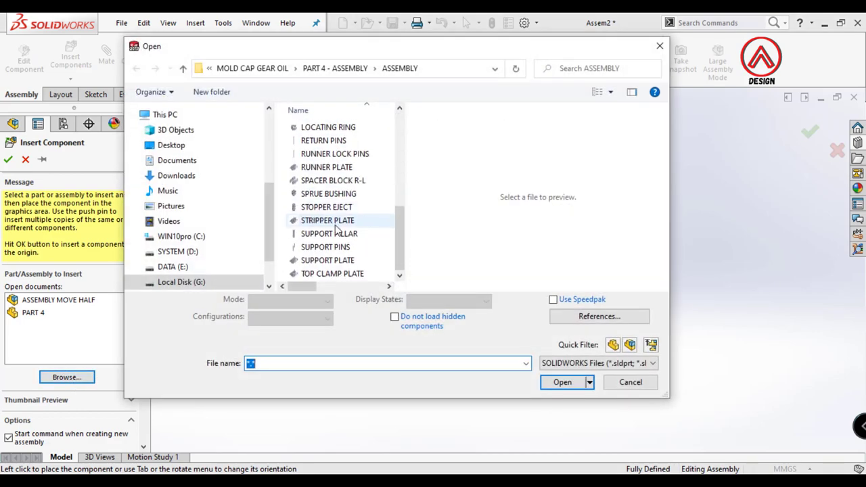
{"action": "scroll", "coordinate": [337, 223], "scroll_direction": "up", "scroll_amount": 3}
{"action": "scroll", "coordinate": [338, 243], "scroll_direction": "down", "scroll_amount": 3}
{"action": "double_click", "coordinate": [342, 251]}
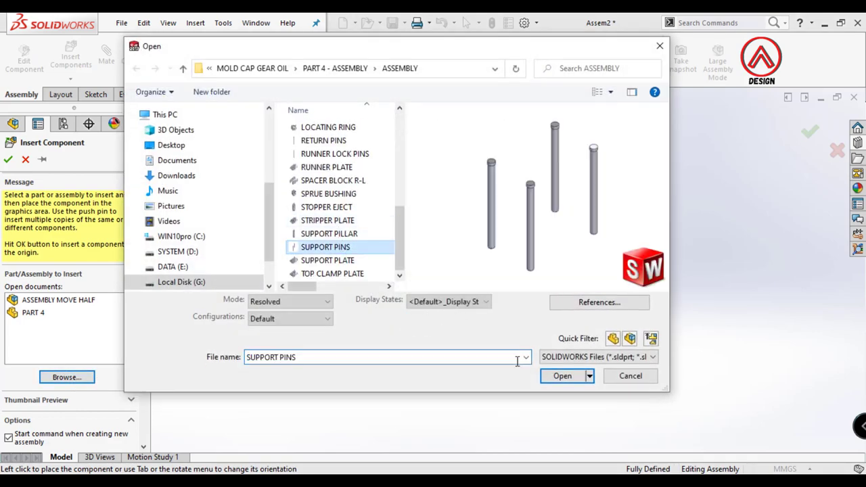
{"action": "left_click", "coordinate": [8, 159]}
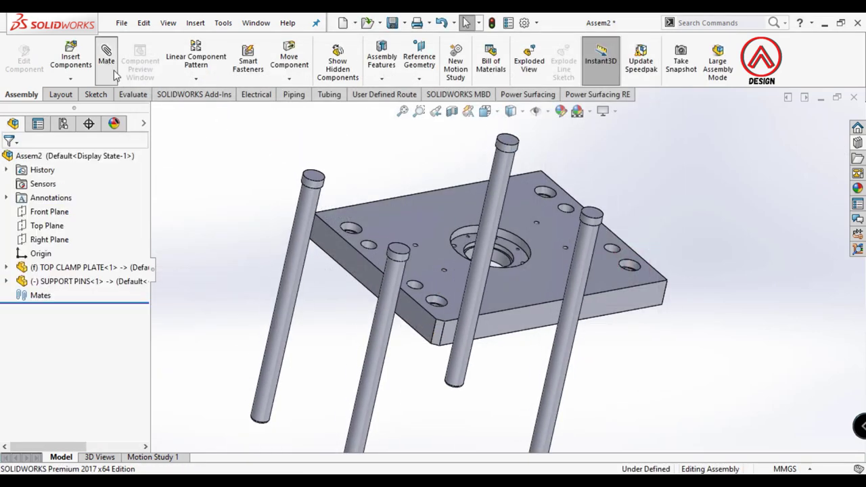
- Add two Concentric mates centring the support pins in the clamp plate holes
{"action": "left_click", "coordinate": [106, 60]}
{"action": "left_click", "coordinate": [306, 227]}
{"action": "left_click", "coordinate": [357, 240]}
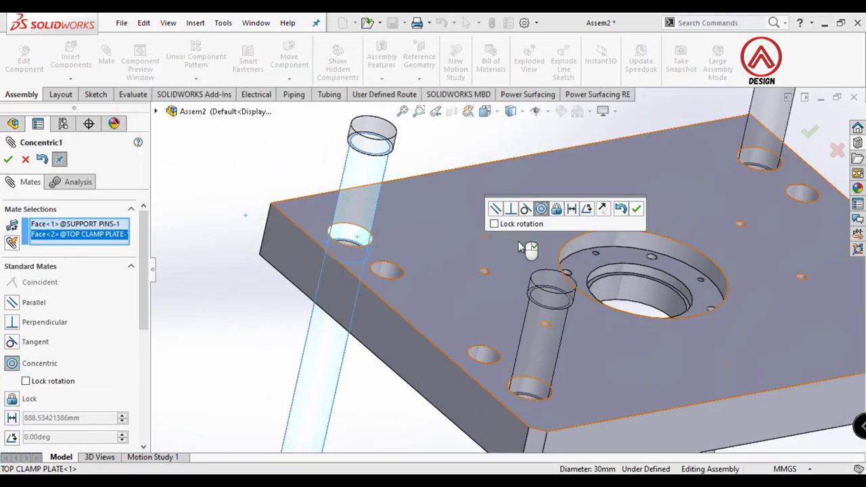
{"action": "left_click", "coordinate": [642, 212]}
{"action": "scroll", "coordinate": [531, 333], "scroll_direction": "up", "scroll_amount": 5}
{"action": "scroll", "coordinate": [531, 333], "scroll_direction": "down", "scroll_amount": 5}
{"action": "scroll", "coordinate": [521, 333], "scroll_direction": "down", "scroll_amount": 10}
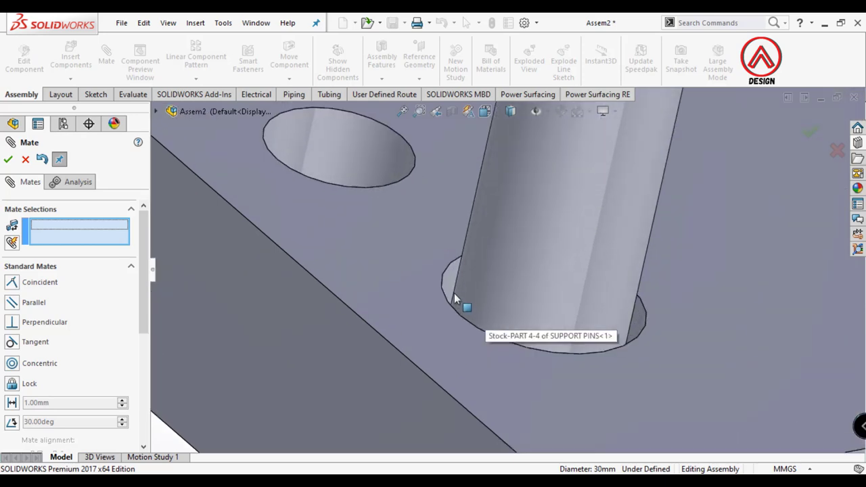
{"action": "left_click", "coordinate": [484, 287]}
{"action": "left_click", "coordinate": [499, 285]}
{"action": "left_click", "coordinate": [657, 300]}
- Seat the pin shoulder against the plate with a Coincident mate, then close the mates
{"action": "scroll", "coordinate": [464, 318], "scroll_direction": "down", "scroll_amount": 5}
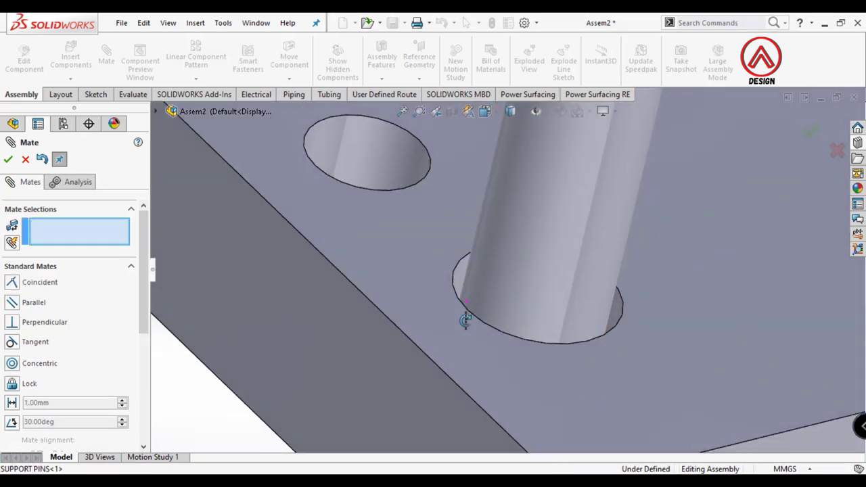
{"action": "left_click", "coordinate": [466, 286]}
{"action": "middle_click_drag", "start_coordinate": [466, 286], "coordinate": [500, 174]}
{"action": "scroll", "coordinate": [501, 174], "scroll_direction": "up", "scroll_amount": 5}
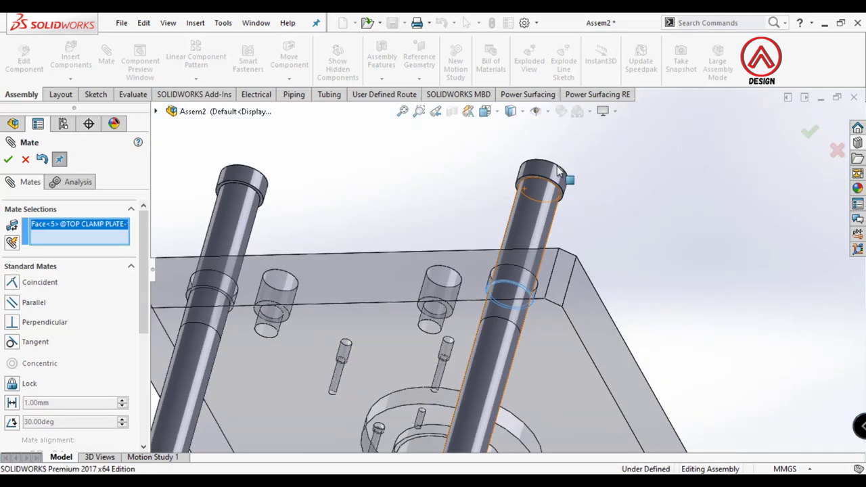
{"action": "scroll", "coordinate": [464, 256], "scroll_direction": "down", "scroll_amount": 5}
{"action": "left_click", "coordinate": [462, 256]}
{"action": "scroll", "coordinate": [458, 257], "scroll_direction": "down", "scroll_amount": 5}
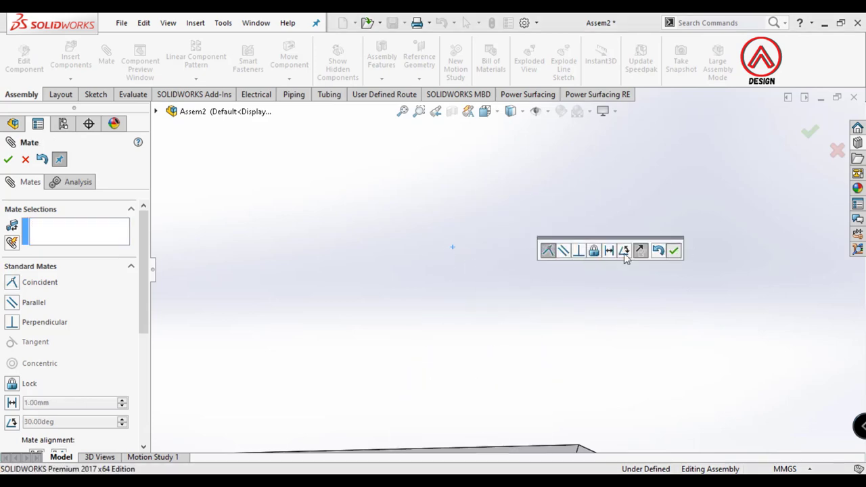
{"action": "left_click", "coordinate": [674, 251]}
{"action": "scroll", "coordinate": [500, 318], "scroll_direction": "up", "scroll_amount": 5}
{"action": "middle_click_drag", "start_coordinate": [501, 318], "coordinate": [503, 368]}
{"action": "scroll", "coordinate": [481, 278], "scroll_direction": "down", "scroll_amount": 5}
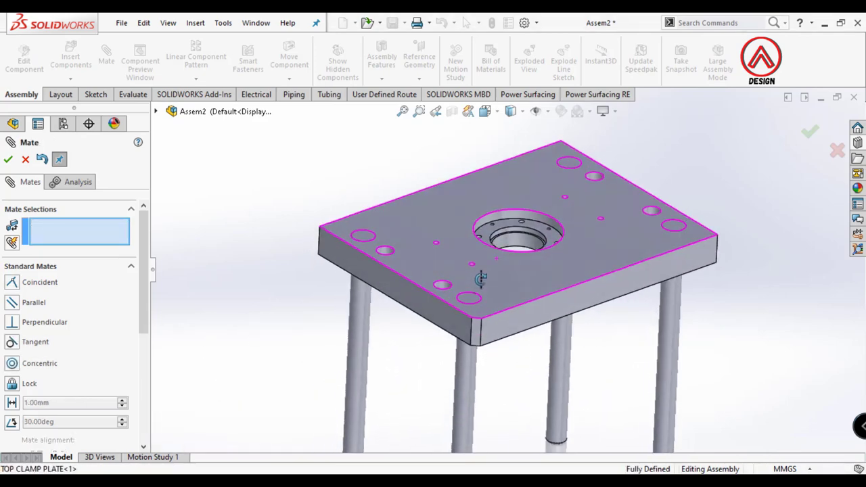
{"action": "scroll", "coordinate": [481, 278], "scroll_direction": "down", "scroll_amount": 2}
{"action": "scroll", "coordinate": [481, 278], "scroll_direction": "down", "scroll_amount": 2}
{"action": "left_click", "coordinate": [9, 159]}
- Insert the RUNNER LOCK PINS part into the assembly
{"action": "left_click", "coordinate": [71, 57]}
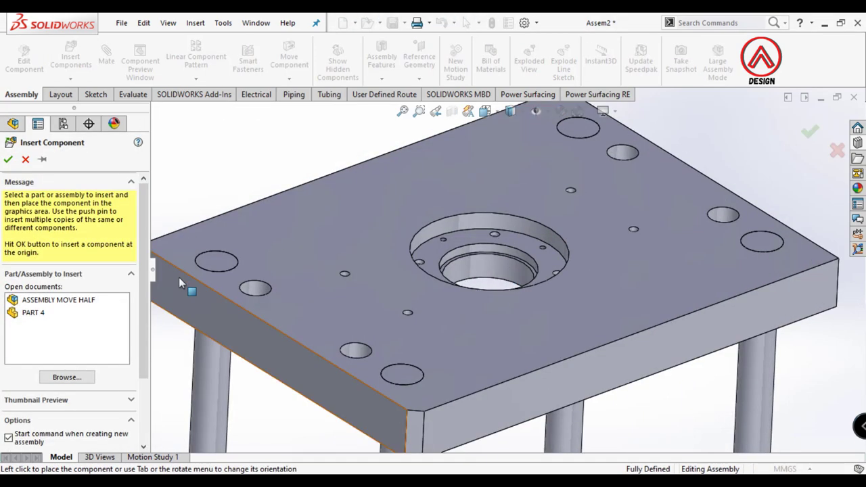
{"action": "left_click", "coordinate": [67, 377]}
{"action": "scroll", "coordinate": [318, 173], "scroll_direction": "down", "scroll_amount": 1}
{"action": "scroll", "coordinate": [318, 172], "scroll_direction": "up", "scroll_amount": 1}
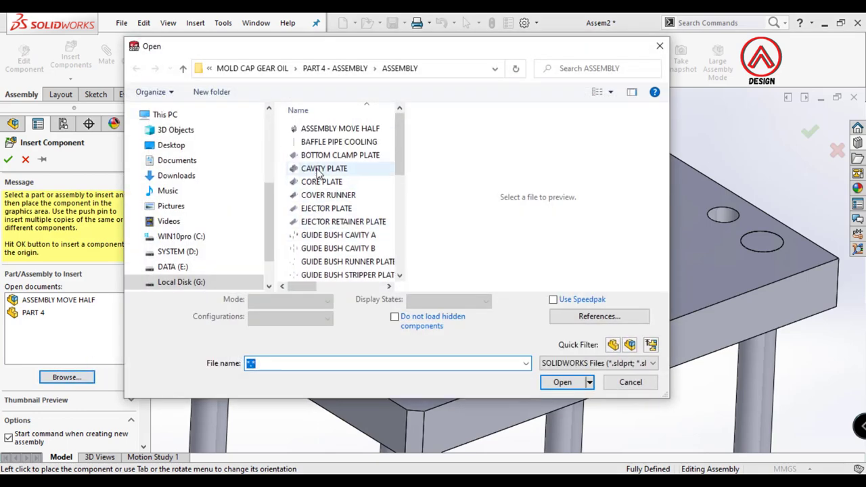
{"action": "scroll", "coordinate": [334, 217], "scroll_direction": "down", "scroll_amount": 2}
{"action": "scroll", "coordinate": [341, 249], "scroll_direction": "down", "scroll_amount": 1}
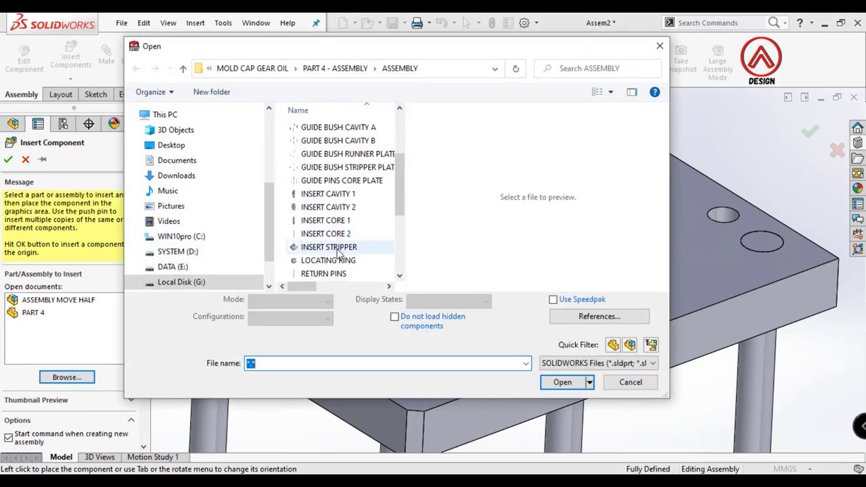
{"action": "scroll", "coordinate": [338, 250], "scroll_direction": "down", "scroll_amount": 1}
{"action": "double_click", "coordinate": [334, 248]}
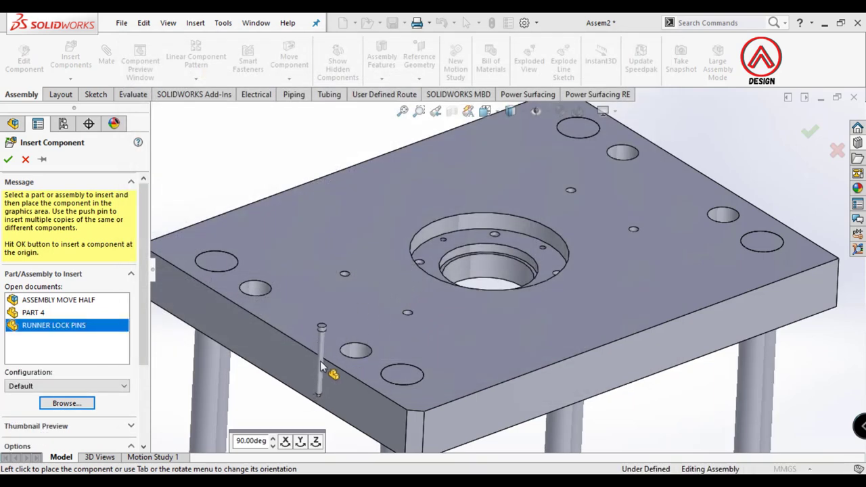
{"action": "left_click", "coordinate": [322, 367]}
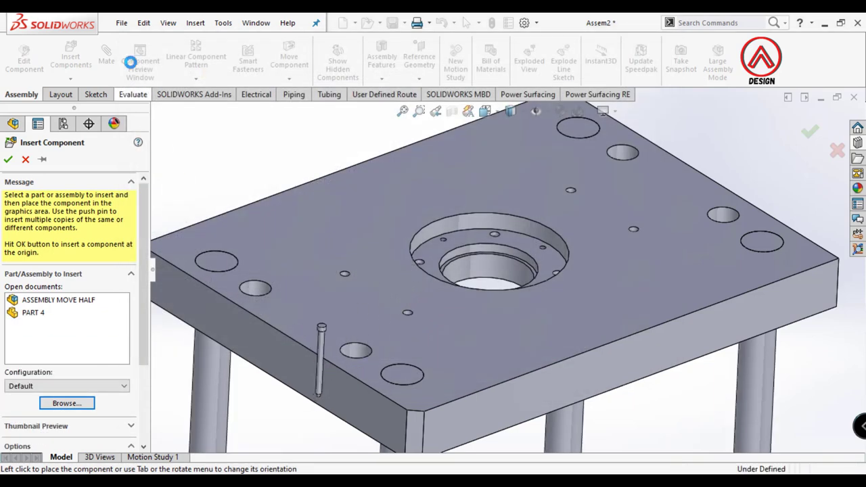
- Mate the runner lock pin concentric with a small TOP CLAMP PLATE hole
{"action": "left_click", "coordinate": [323, 353]}
{"action": "scroll", "coordinate": [402, 318], "scroll_direction": "down", "scroll_amount": 3}
{"action": "scroll", "coordinate": [403, 318], "scroll_direction": "down", "scroll_amount": 2}
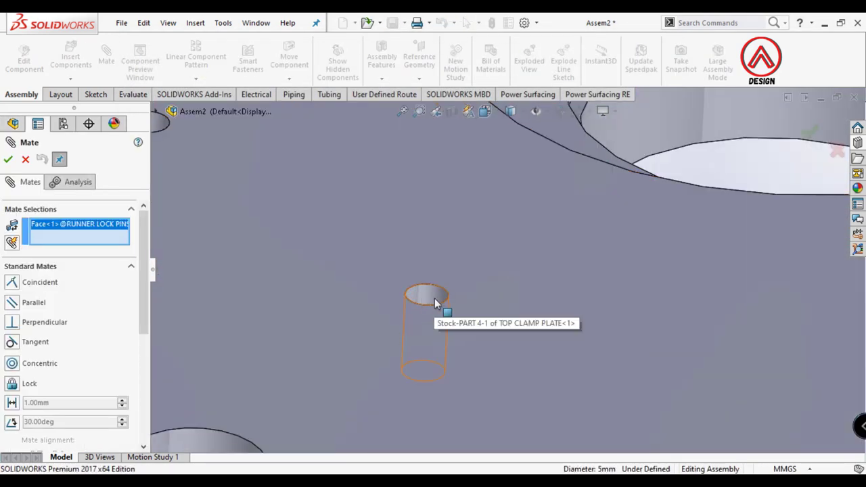
{"action": "scroll", "coordinate": [435, 304], "scroll_direction": "up", "scroll_amount": 5}
{"action": "middle_click_drag", "start_coordinate": [406, 332], "coordinate": [449, 371]}
{"action": "scroll", "coordinate": [479, 247], "scroll_direction": "down", "scroll_amount": 4}
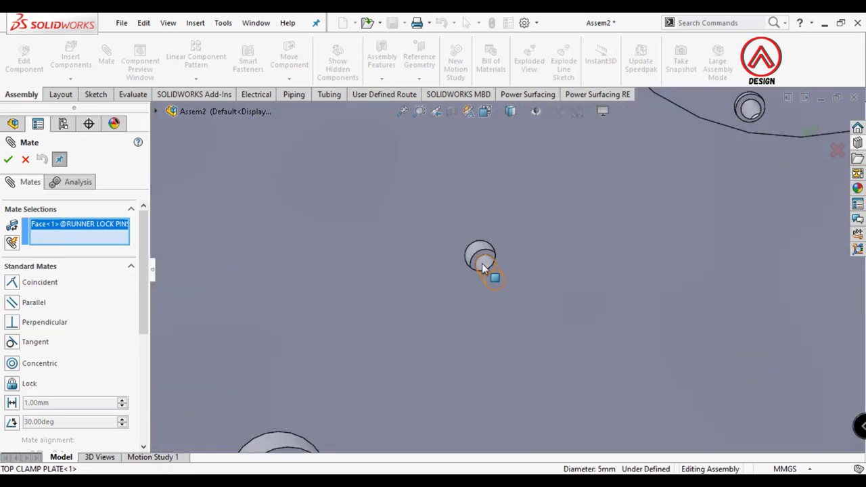
{"action": "left_click", "coordinate": [482, 262]}
{"action": "left_click", "coordinate": [699, 232]}
- Seat the runner lock pin against the plate face and close the mate settings
{"action": "scroll", "coordinate": [490, 267], "scroll_direction": "down", "scroll_amount": 3}
{"action": "left_click", "coordinate": [489, 280]}
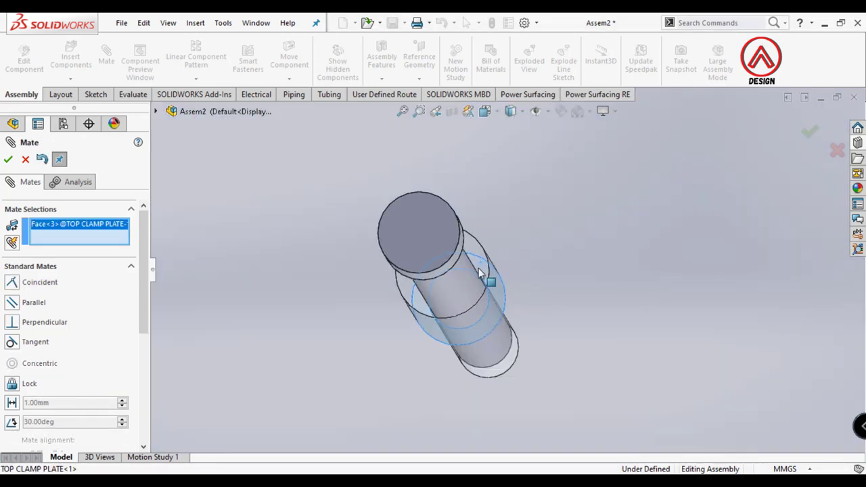
{"action": "mouse_move", "coordinate": [489, 280]}
{"action": "middle_mouse_down"}
{"action": "mouse_move", "coordinate": [366, 212]}
{"action": "mouse_move", "coordinate": [314, 201]}
{"action": "middle_mouse_up"}
{"action": "scroll", "coordinate": [313, 201], "scroll_direction": "down", "scroll_amount": 3}
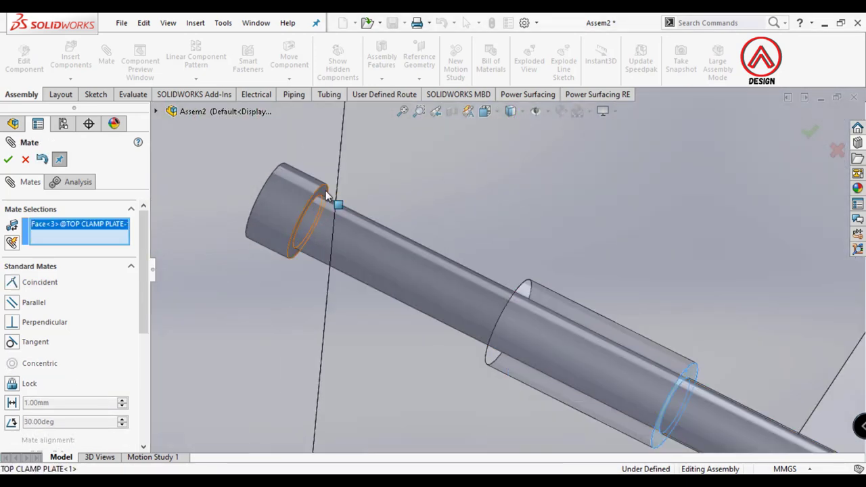
{"action": "left_click", "coordinate": [327, 195]}
{"action": "left_click", "coordinate": [381, 205]}
{"action": "scroll", "coordinate": [559, 268], "scroll_direction": "down", "scroll_amount": 3}
{"action": "mouse_move", "coordinate": [559, 267]}
{"action": "middle_mouse_down"}
{"action": "mouse_move", "coordinate": [569, 297]}
{"action": "mouse_move", "coordinate": [576, 273]}
{"action": "middle_mouse_up"}
{"action": "scroll", "coordinate": [575, 273], "scroll_direction": "up", "scroll_amount": 5}
{"action": "scroll", "coordinate": [475, 246], "scroll_direction": "up", "scroll_amount": 2}
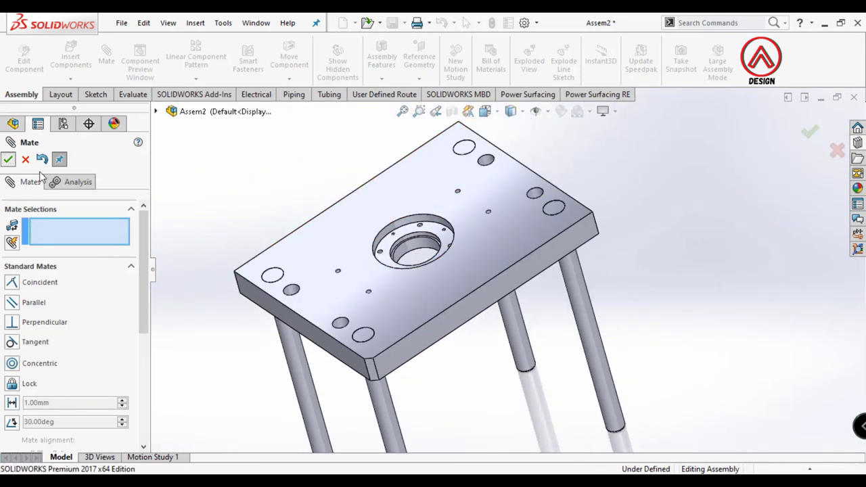
{"action": "left_click", "coordinate": [8, 159]}
{"action": "middle_click_drag", "start_coordinate": [379, 236], "coordinate": [406, 257]}
{"action": "left_click", "coordinate": [133, 94]}
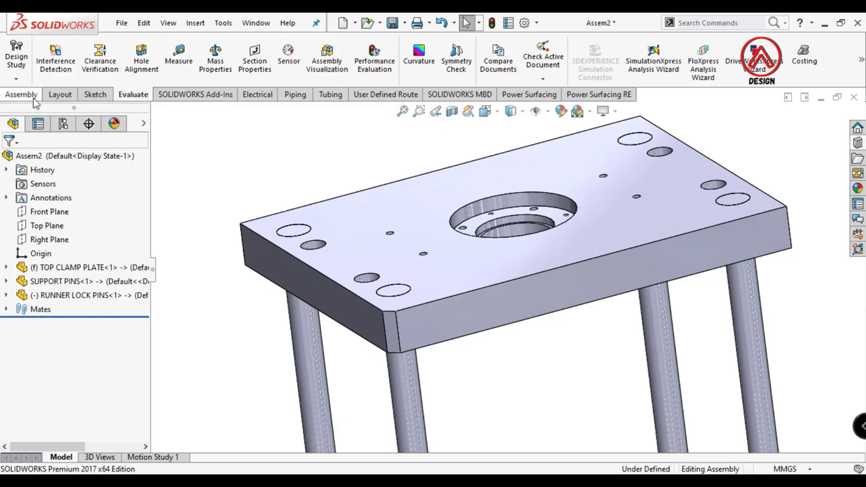
{"action": "left_click", "coordinate": [21, 94]}
- Pattern RUNNER LOCK PINS 2×2: Right Plane at 80 mm, Front Plane at 240 mm
{"action": "left_click", "coordinate": [196, 61]}
{"action": "middle_click_drag", "start_coordinate": [356, 206], "coordinate": [386, 251]}
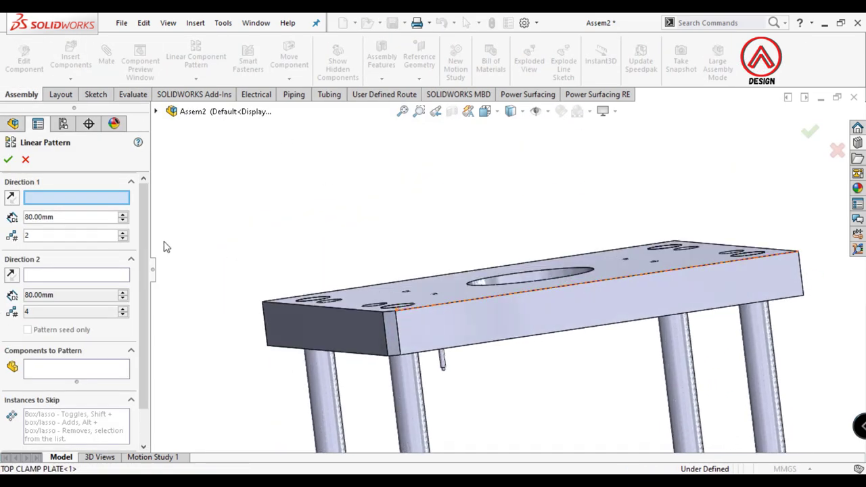
{"action": "left_click", "coordinate": [157, 112]}
{"action": "left_click", "coordinate": [212, 195]}
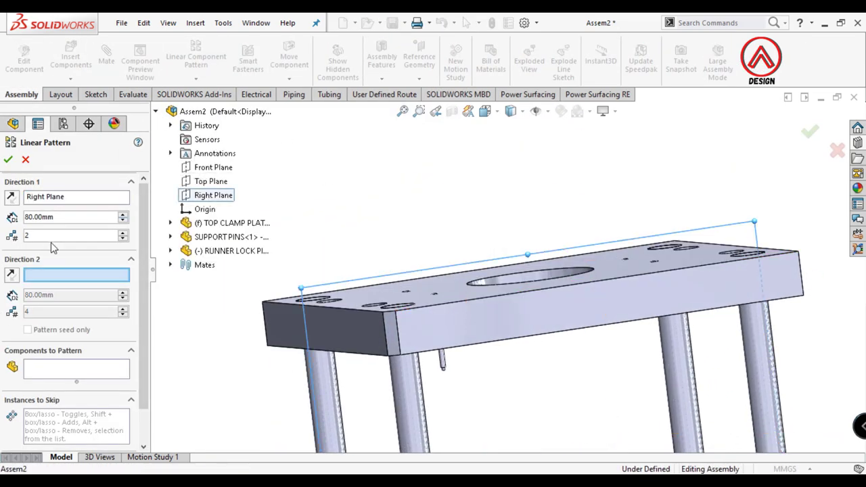
{"action": "left_click", "coordinate": [41, 380]}
{"action": "scroll", "coordinate": [406, 379], "scroll_direction": "down", "scroll_amount": 2}
{"action": "left_click", "coordinate": [466, 346]}
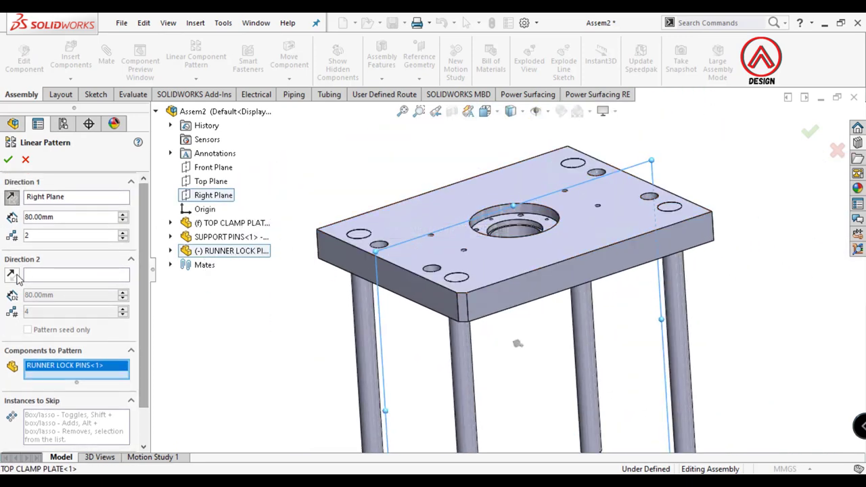
{"action": "left_click", "coordinate": [196, 173]}
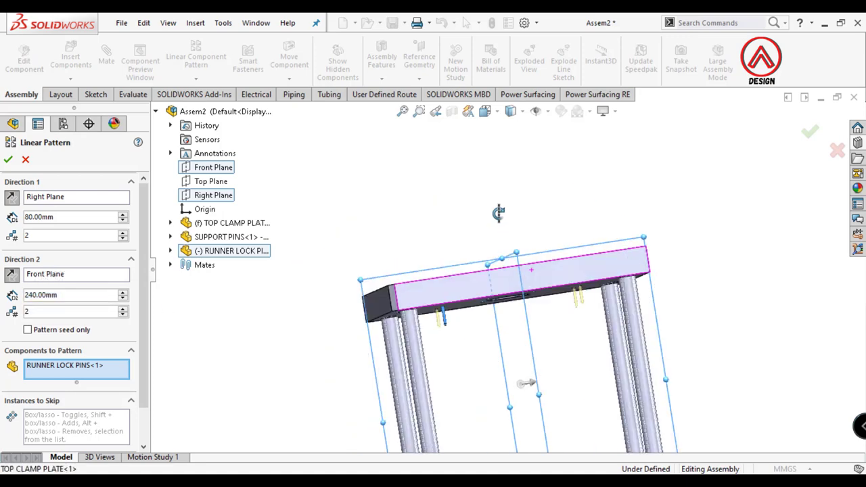
{"action": "mouse_move", "coordinate": [166, 303]}
{"action": "middle_mouse_down"}
{"action": "mouse_move", "coordinate": [612, 296]}
{"action": "mouse_move", "coordinate": [482, 314]}
{"action": "mouse_move", "coordinate": [509, 456]}
{"action": "middle_mouse_up"}
{"action": "key", "text": "Return"}
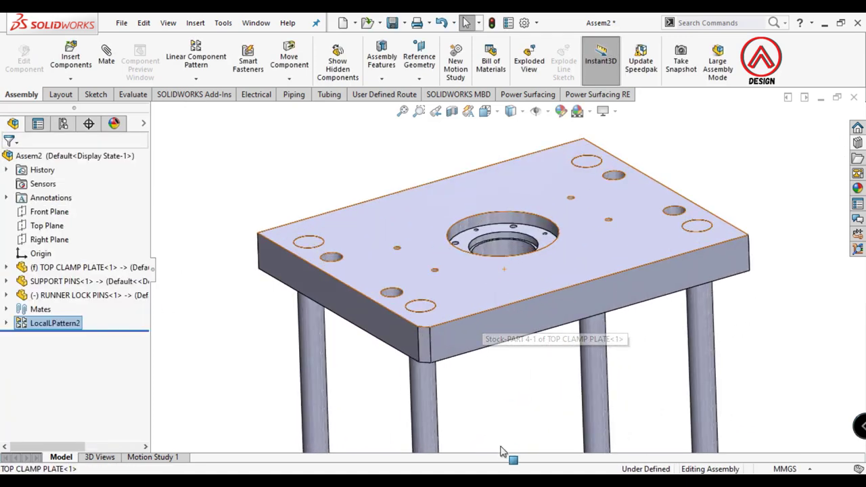
{"action": "middle_click_drag", "start_coordinate": [551, 296], "coordinate": [480, 350]}
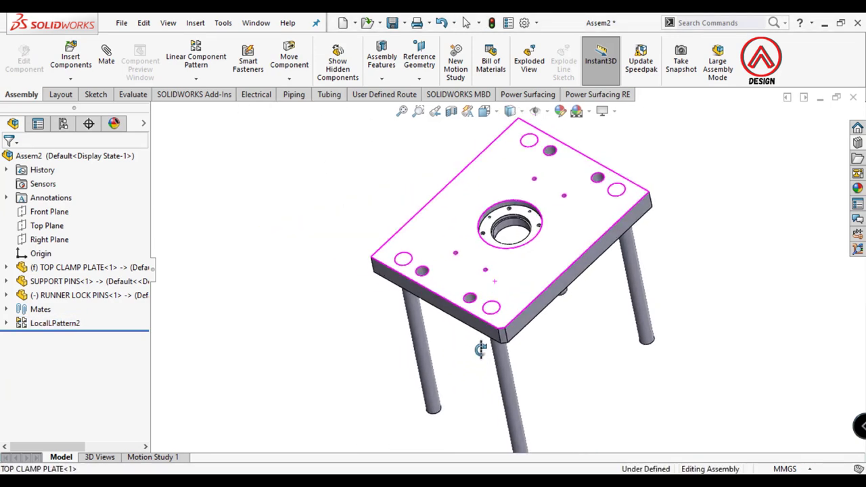
{"action": "scroll", "coordinate": [480, 349], "scroll_direction": "down", "scroll_amount": 3}
- Insert the RUNNER LOCK PINS 2 part into the assembly
{"action": "middle_click_drag", "start_coordinate": [555, 271], "coordinate": [422, 216]}
{"action": "left_click", "coordinate": [70, 57]}
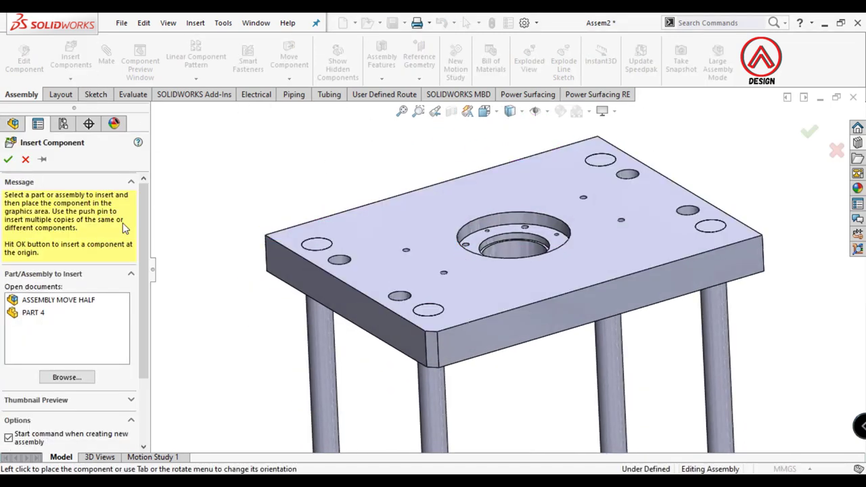
{"action": "left_click", "coordinate": [66, 377]}
{"action": "scroll", "coordinate": [338, 230], "scroll_direction": "down", "scroll_amount": 3}
{"action": "scroll", "coordinate": [347, 223], "scroll_direction": "down", "scroll_amount": 2}
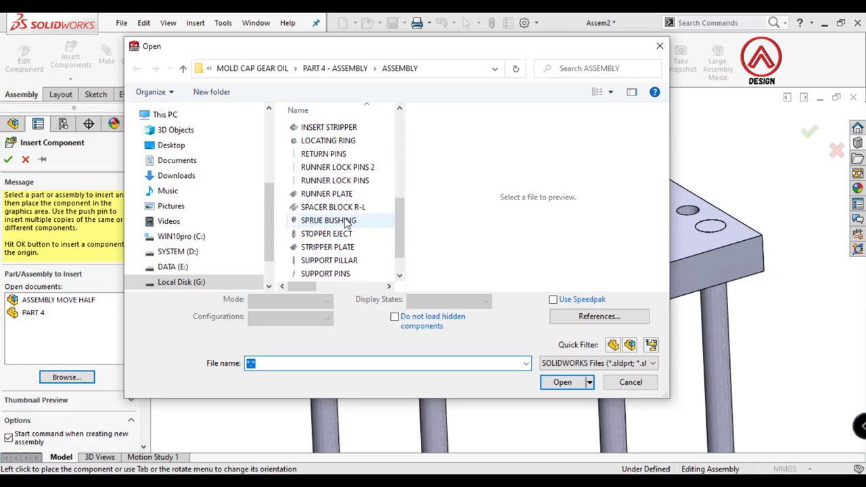
{"action": "left_click", "coordinate": [337, 167]}
{"action": "left_click", "coordinate": [555, 376]}
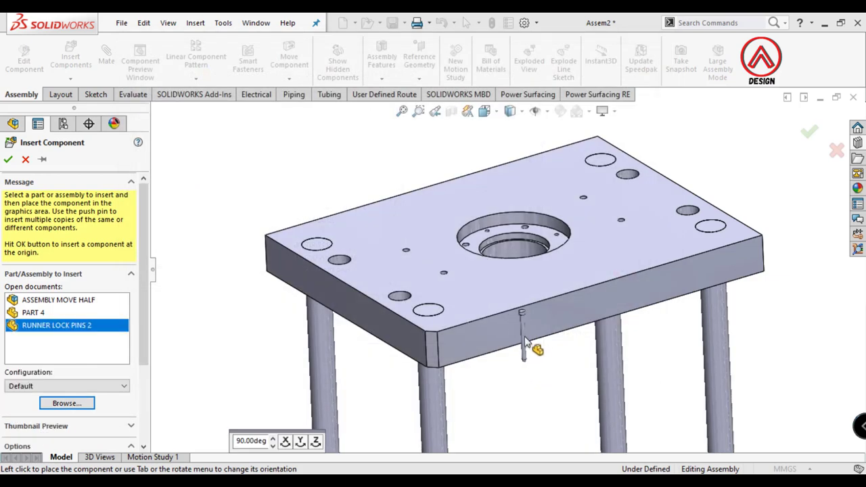
{"action": "left_click", "coordinate": [531, 358]}
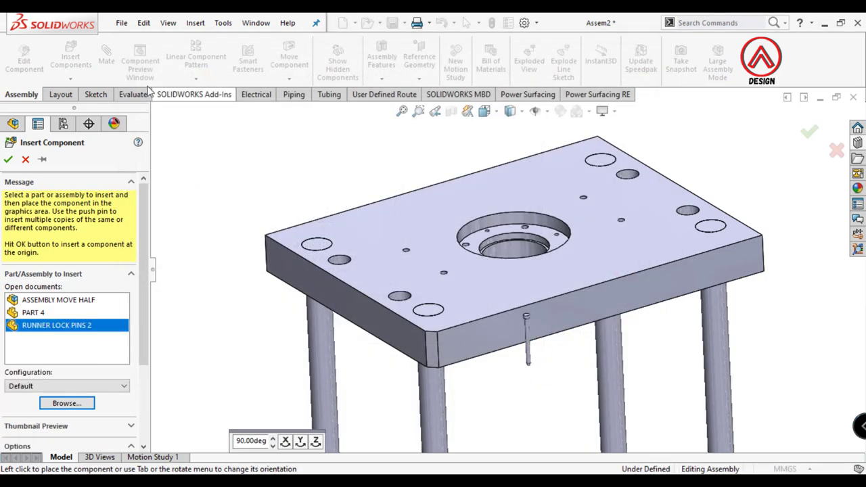
- Mate the new pin concentric with the small hole in the central pocket
{"action": "left_click", "coordinate": [531, 349]}
{"action": "scroll", "coordinate": [473, 271], "scroll_direction": "down", "scroll_amount": 3}
{"action": "scroll", "coordinate": [411, 274], "scroll_direction": "down", "scroll_amount": 2}
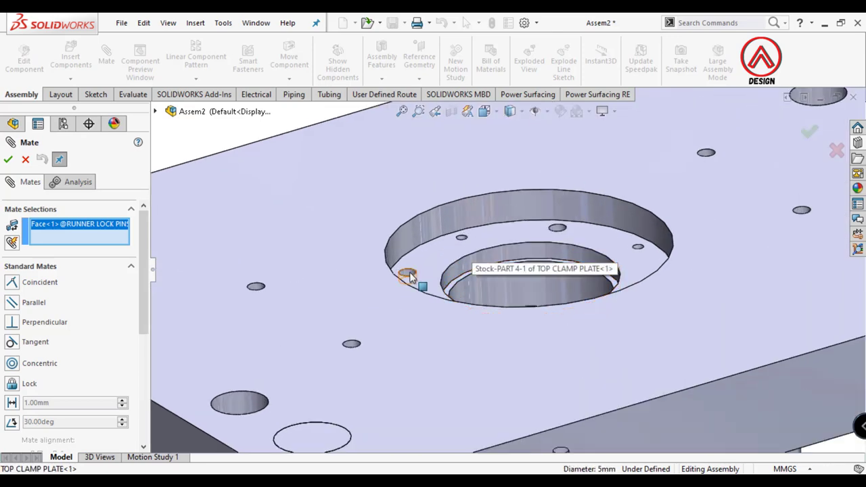
{"action": "left_click", "coordinate": [410, 275]}
{"action": "left_click", "coordinate": [397, 293]}
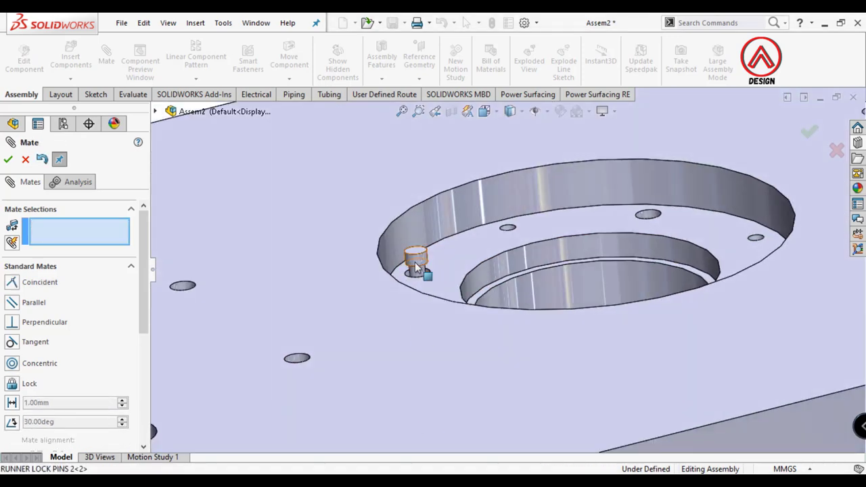
- Mate the pin head face coincident with the clamp plate face
{"action": "left_click", "coordinate": [418, 268]}
{"action": "scroll", "coordinate": [419, 267], "scroll_direction": "down", "scroll_amount": 2}
{"action": "scroll", "coordinate": [426, 262], "scroll_direction": "down", "scroll_amount": 2}
{"action": "scroll", "coordinate": [432, 255], "scroll_direction": "down", "scroll_amount": 2}
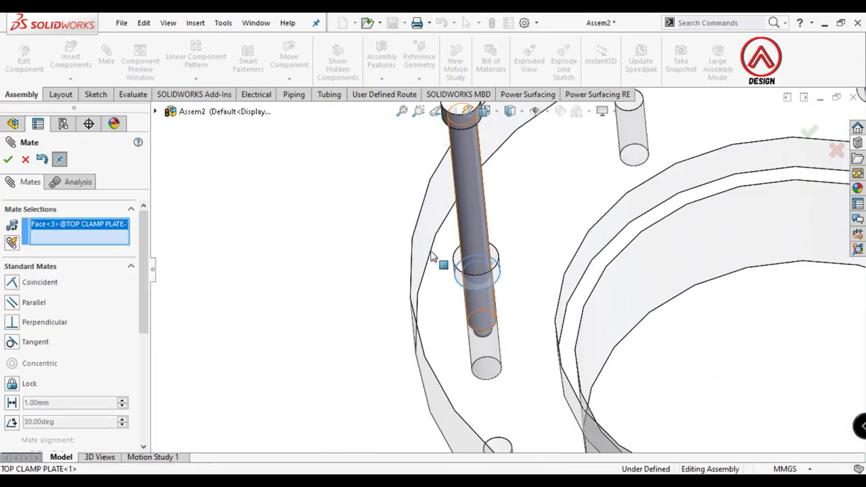
{"action": "scroll", "coordinate": [431, 256], "scroll_direction": "up", "scroll_amount": 5}
{"action": "middle_click_drag", "start_coordinate": [473, 175], "coordinate": [460, 203]}
{"action": "scroll", "coordinate": [457, 203], "scroll_direction": "down", "scroll_amount": 3}
{"action": "scroll", "coordinate": [447, 247], "scroll_direction": "down", "scroll_amount": 3}
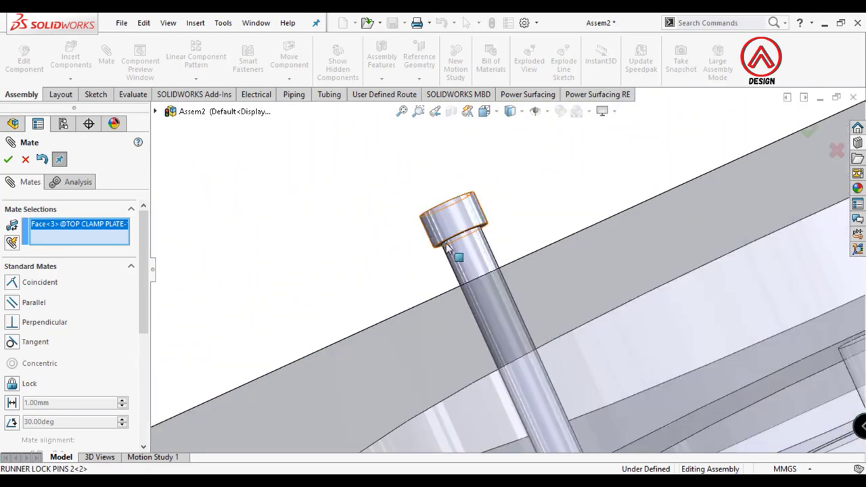
{"action": "scroll", "coordinate": [450, 254], "scroll_direction": "down", "scroll_amount": 3}
{"action": "left_click", "coordinate": [475, 251]}
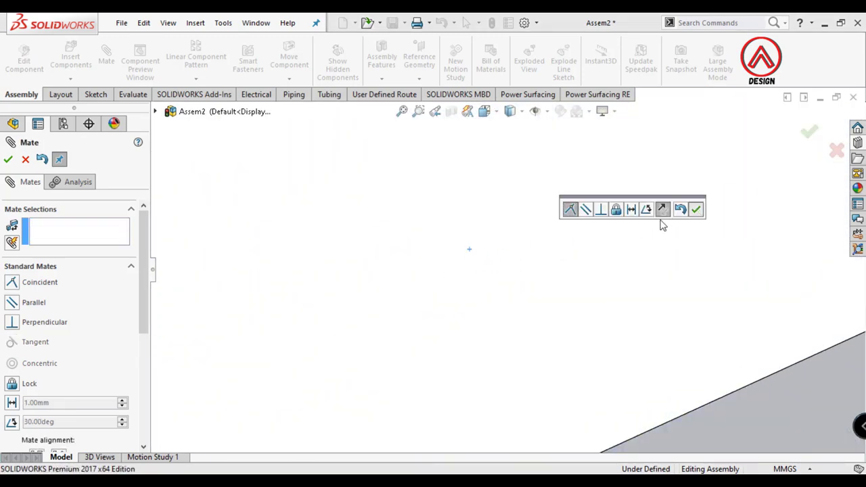
{"action": "scroll", "coordinate": [636, 240], "scroll_direction": "up", "scroll_amount": 3}
{"action": "scroll", "coordinate": [596, 253], "scroll_direction": "up", "scroll_amount": 3}
{"action": "scroll", "coordinate": [578, 277], "scroll_direction": "up", "scroll_amount": 3}
{"action": "scroll", "coordinate": [514, 244], "scroll_direction": "down", "scroll_amount": 3}
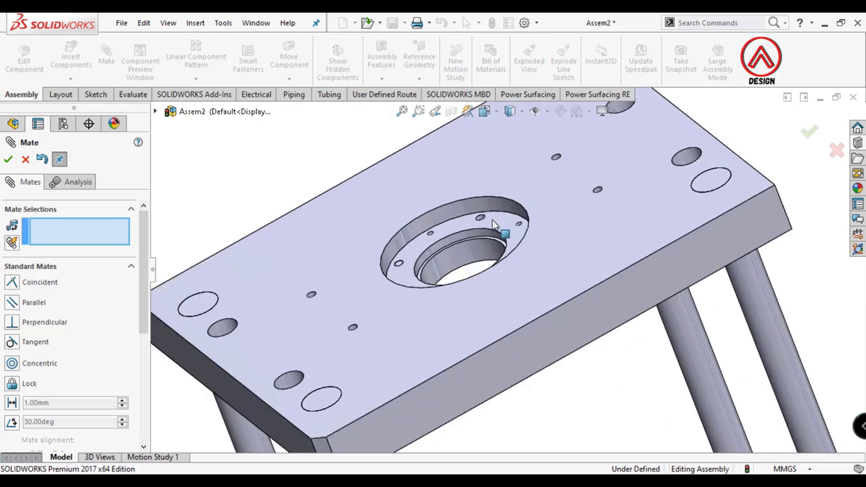
{"action": "scroll", "coordinate": [493, 226], "scroll_direction": "down", "scroll_amount": 3}
- Pattern RUNNER LOCK PINS 2<2> 2×2 along Front and Right Planes at 80 mm
{"action": "left_click", "coordinate": [25, 159]}
{"action": "left_click", "coordinate": [195, 61]}
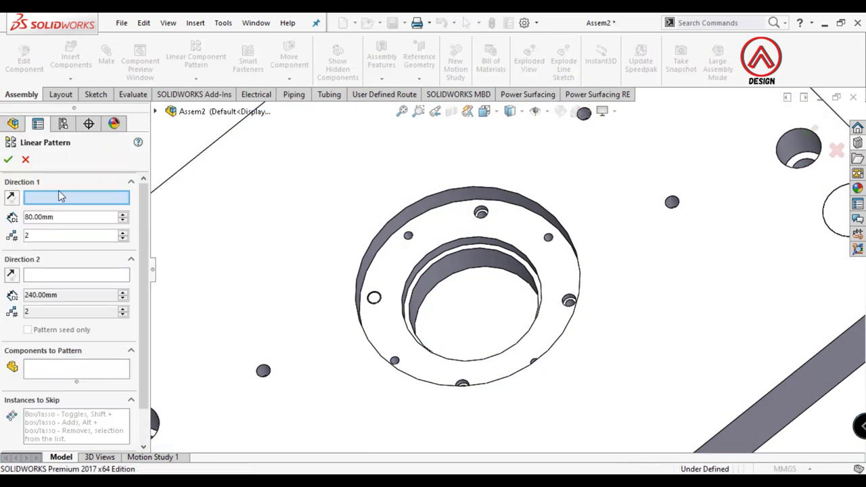
{"action": "left_click", "coordinate": [155, 112]}
{"action": "left_click", "coordinate": [210, 167]}
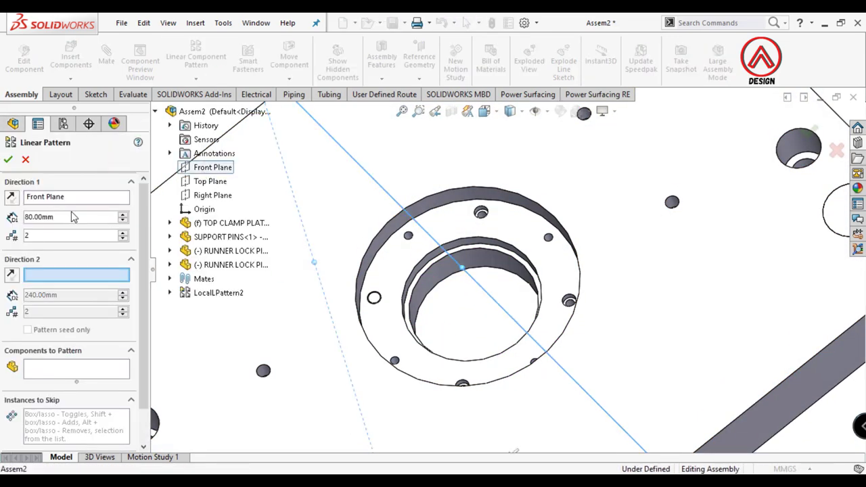
{"action": "left_click", "coordinate": [203, 198]}
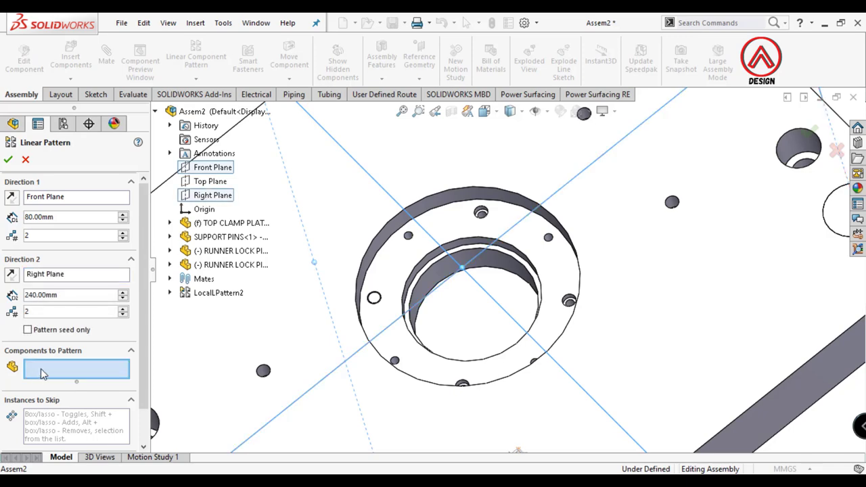
{"action": "scroll", "coordinate": [371, 307], "scroll_direction": "down", "scroll_amount": 2}
{"action": "left_click", "coordinate": [392, 295]}
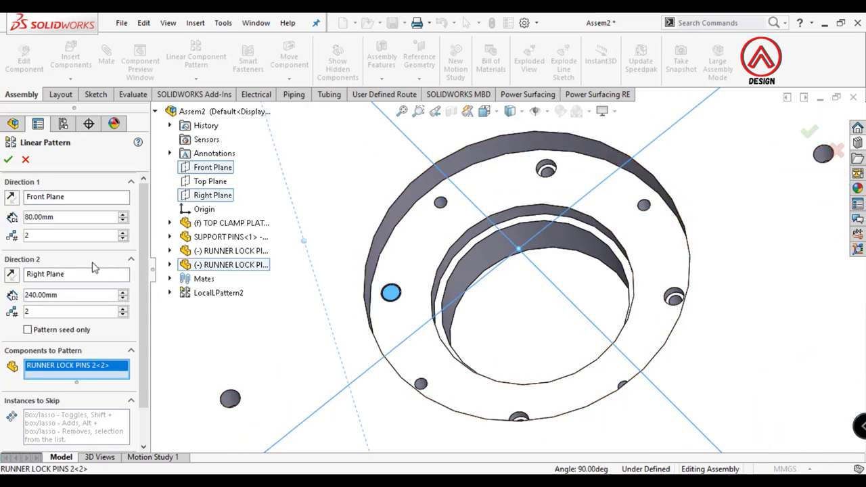
{"action": "scroll", "coordinate": [511, 286], "scroll_direction": "up", "scroll_amount": 5}
{"action": "type", "text": "80"}
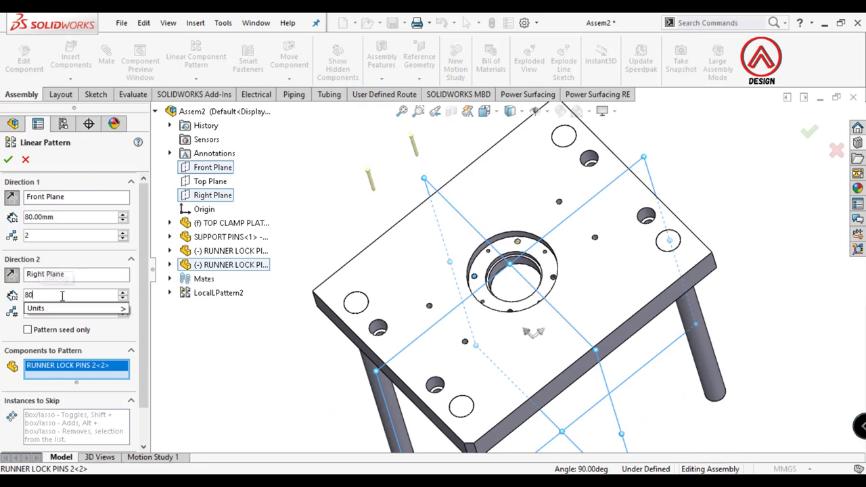
{"action": "key", "text": "Return"}
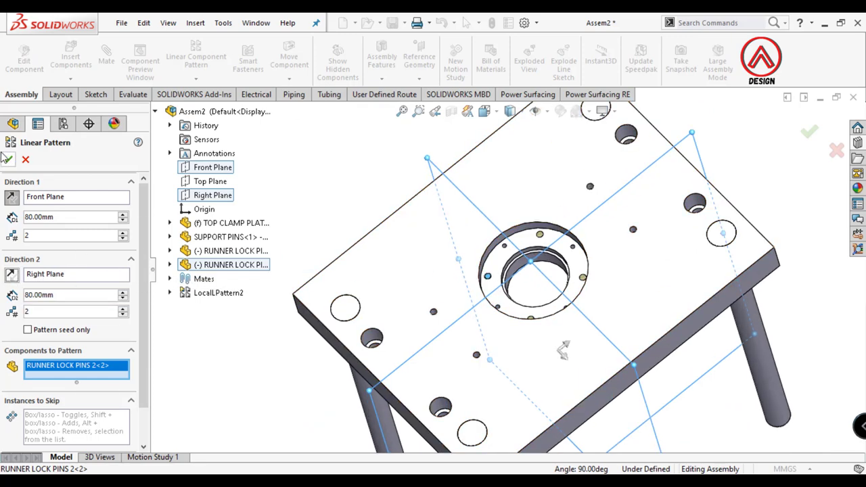
{"action": "left_click", "coordinate": [8, 159]}
- Zoom toward the lock pin hole and show hidden edges as dashed lines
{"action": "scroll", "coordinate": [525, 312], "scroll_direction": "down", "scroll_amount": 3}
{"action": "scroll", "coordinate": [523, 365], "scroll_direction": "down", "scroll_amount": 3}
{"action": "scroll", "coordinate": [523, 365], "scroll_direction": "up", "scroll_amount": 3}
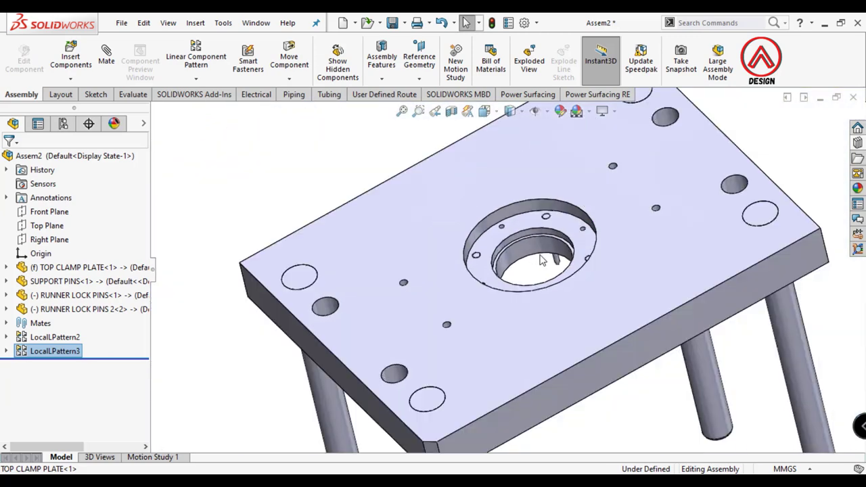
{"action": "scroll", "coordinate": [479, 294], "scroll_direction": "up", "scroll_amount": 2}
{"action": "scroll", "coordinate": [474, 290], "scroll_direction": "down", "scroll_amount": 5}
{"action": "scroll", "coordinate": [472, 287], "scroll_direction": "down", "scroll_amount": 3}
{"action": "scroll", "coordinate": [472, 287], "scroll_direction": "down", "scroll_amount": 3}
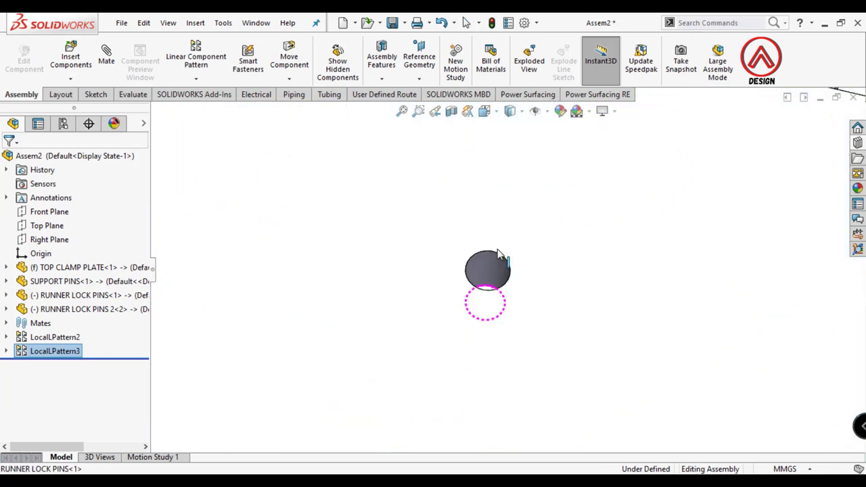
{"action": "left_click", "coordinate": [511, 184]}
{"action": "scroll", "coordinate": [500, 227], "scroll_direction": "up", "scroll_amount": 3}
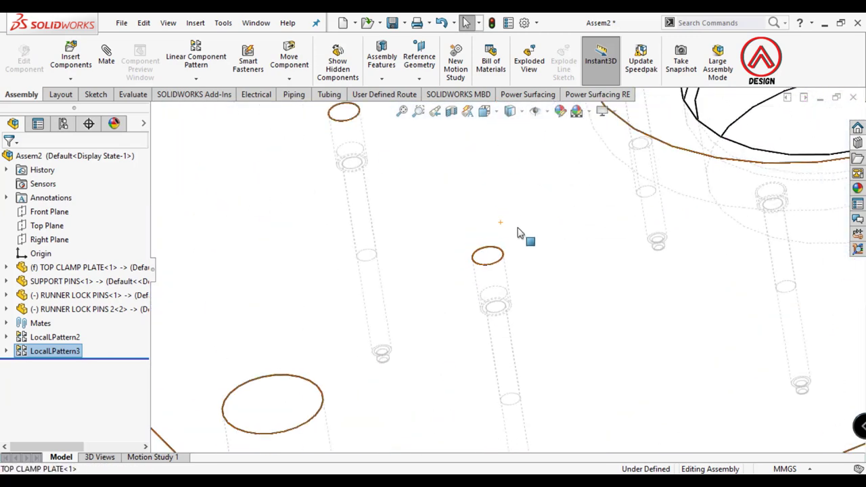
{"action": "scroll", "coordinate": [528, 133], "scroll_direction": "down", "scroll_amount": 2}
{"action": "scroll", "coordinate": [490, 223], "scroll_direction": "up", "scroll_amount": 2}
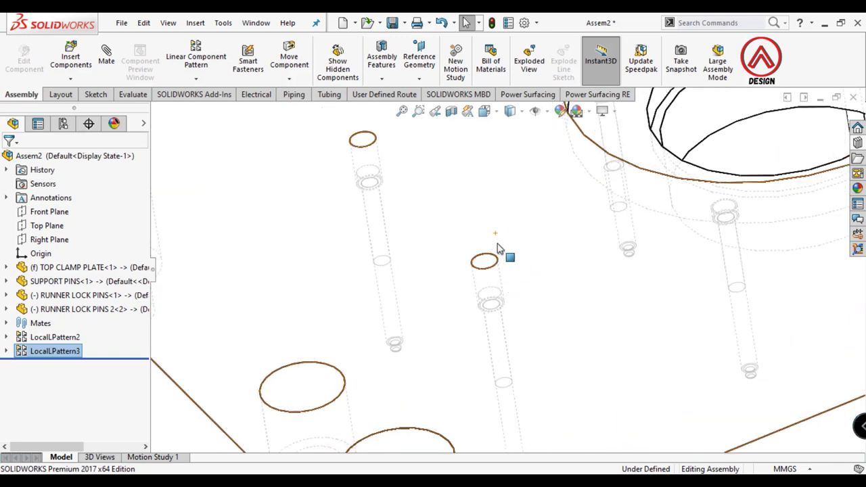
- Browse the Design Library Toolbox to the ISO Set Screws - Socket folder
{"action": "left_click", "coordinate": [859, 143]}
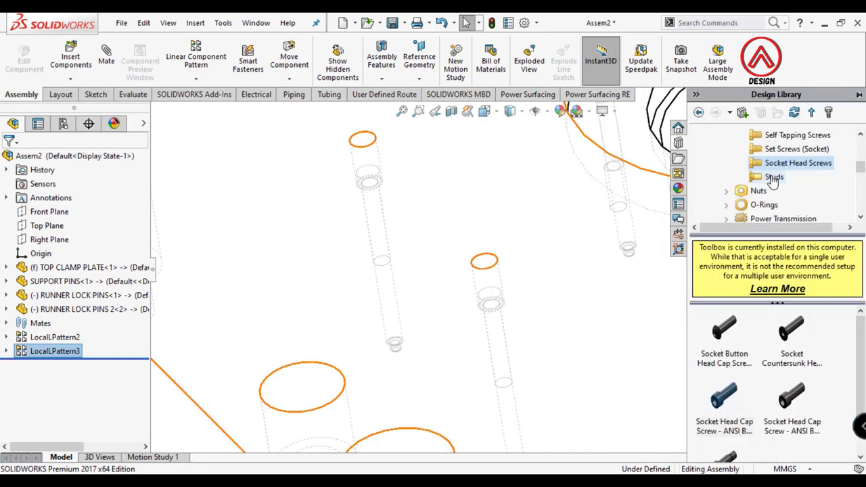
{"action": "scroll", "coordinate": [771, 181], "scroll_direction": "up", "scroll_amount": 1}
{"action": "scroll", "coordinate": [744, 188], "scroll_direction": "up", "scroll_amount": 2}
{"action": "left_click", "coordinate": [712, 177]}
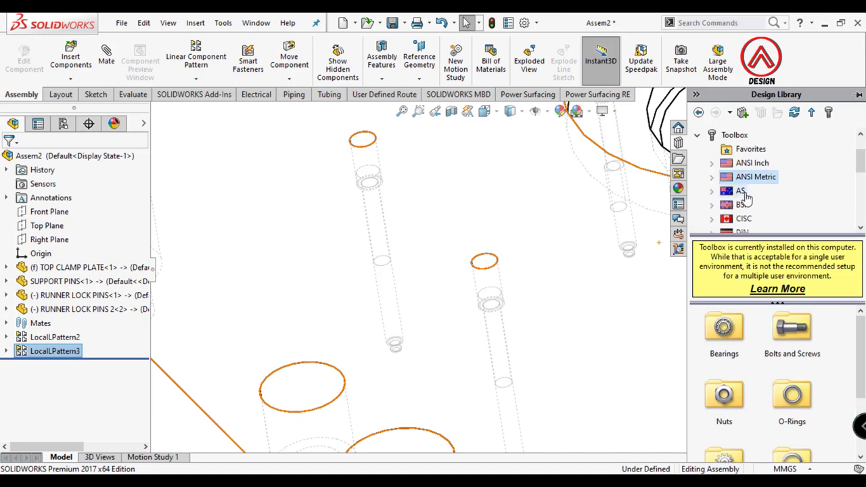
{"action": "scroll", "coordinate": [727, 191], "scroll_direction": "down", "scroll_amount": 2}
{"action": "scroll", "coordinate": [729, 180], "scroll_direction": "down", "scroll_amount": 1}
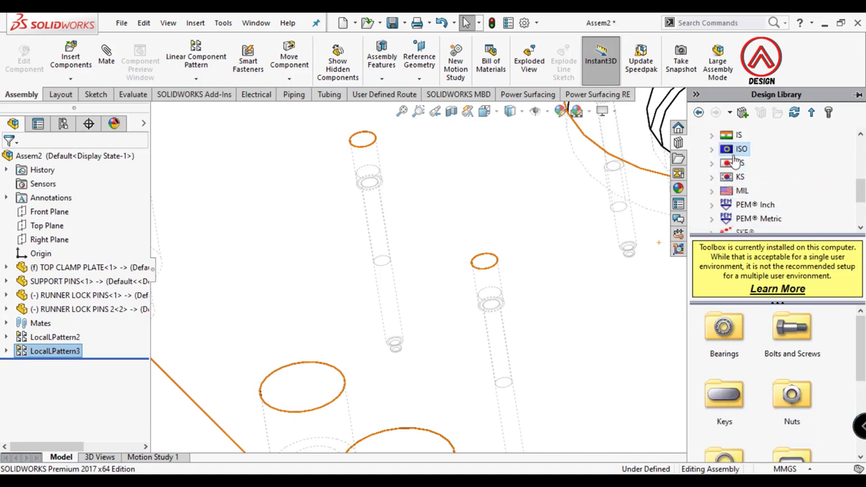
{"action": "double_click", "coordinate": [801, 332]}
{"action": "scroll", "coordinate": [746, 383], "scroll_direction": "down", "scroll_amount": 5}
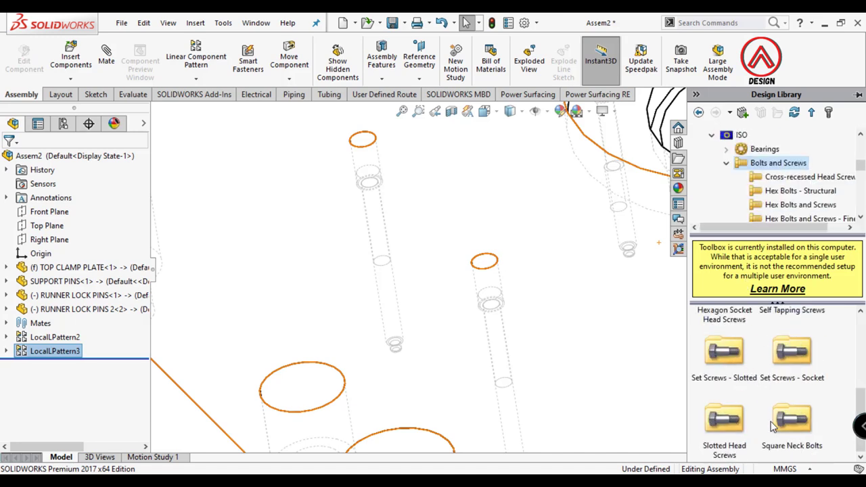
{"action": "double_click", "coordinate": [791, 353]}
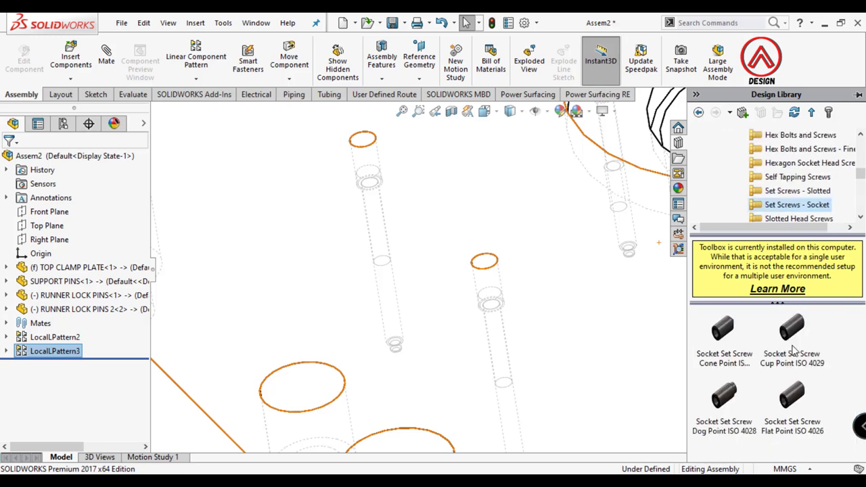
{"action": "scroll", "coordinate": [519, 299], "scroll_direction": "down", "scroll_amount": 2}
{"action": "scroll", "coordinate": [523, 250], "scroll_direction": "down", "scroll_amount": 3}
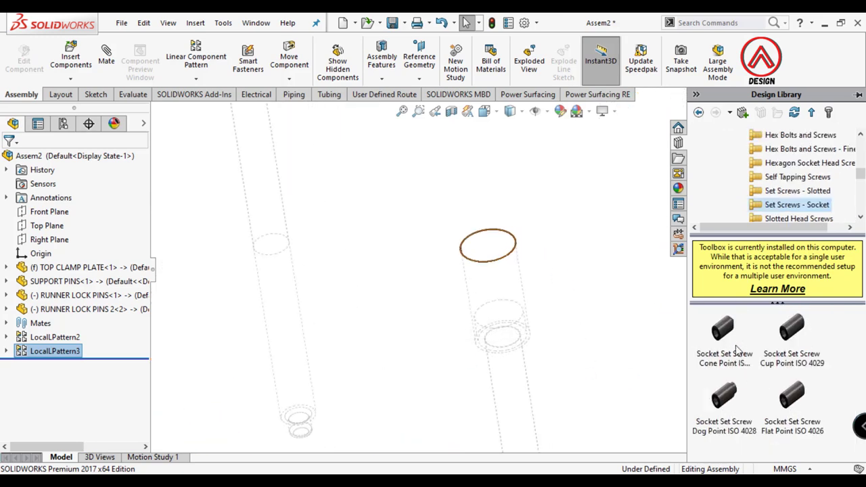
- Place an ISO 4026 flat point socket set screw at the pin hole, sized M10
{"action": "left_click_drag", "start_coordinate": [800, 399], "coordinate": [501, 246]}
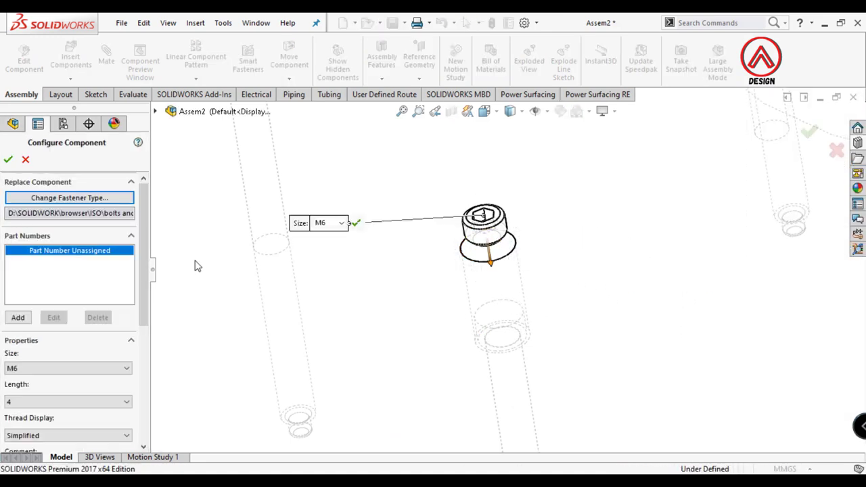
{"action": "left_click", "coordinate": [56, 371]}
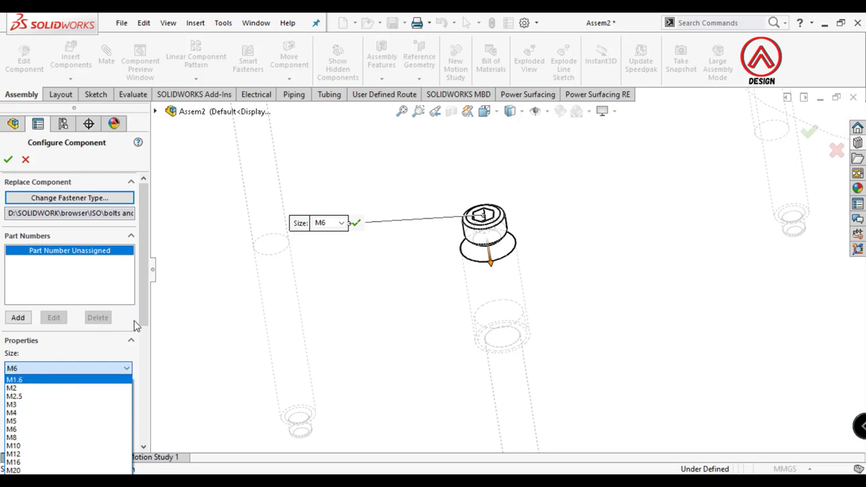
{"action": "left_click", "coordinate": [18, 448]}
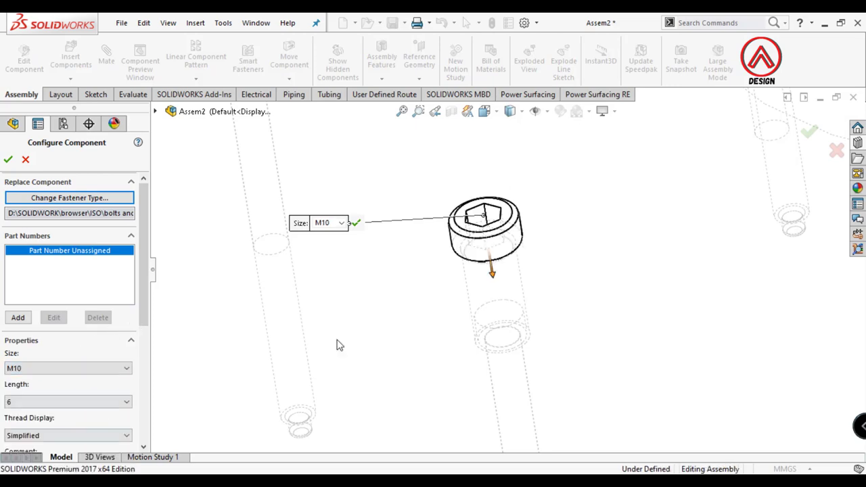
{"action": "left_click", "coordinate": [8, 160]}
{"action": "scroll", "coordinate": [498, 199], "scroll_direction": "up", "scroll_amount": 3}
{"action": "key", "text": "Escape"}
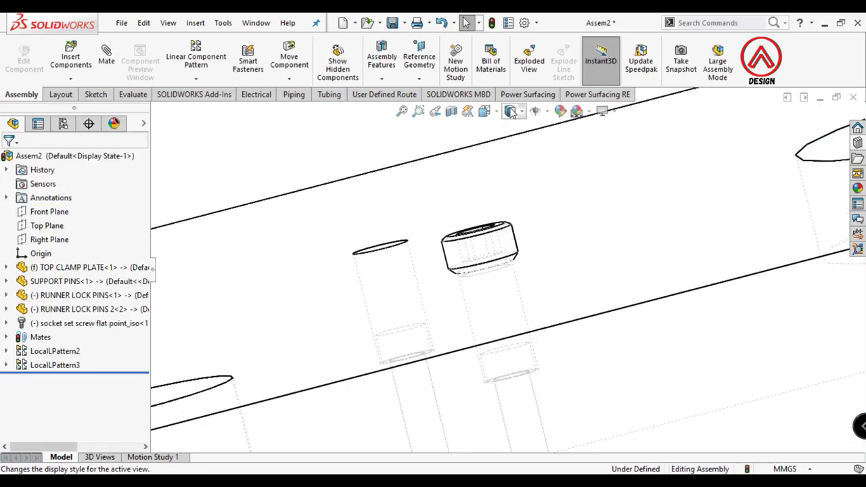
- Switch to Shaded display, orbit to inspect the new set screw, and start a mate
{"action": "left_click", "coordinate": [511, 111]}
{"action": "left_click", "coordinate": [511, 129]}
{"action": "left_click", "coordinate": [483, 251]}
{"action": "middle_click_drag", "start_coordinate": [483, 251], "coordinate": [465, 161]}
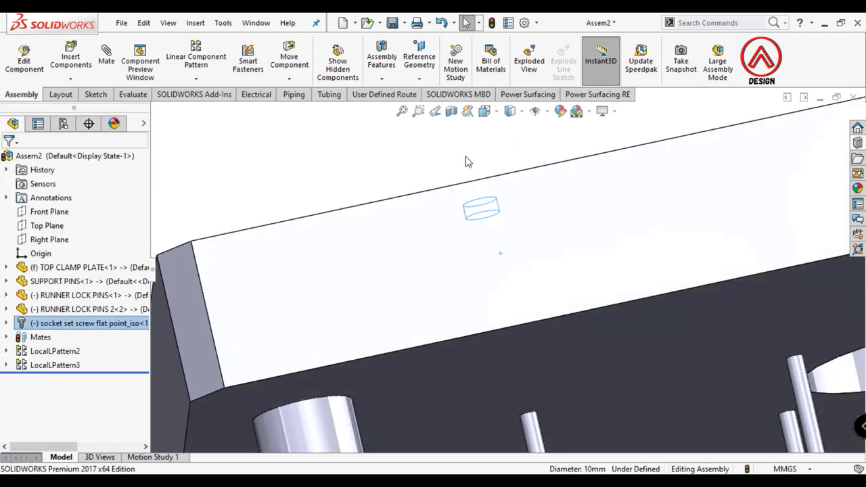
{"action": "mouse_move", "coordinate": [480, 198]}
{"action": "middle_mouse_down"}
{"action": "mouse_move", "coordinate": [487, 201]}
{"action": "mouse_move", "coordinate": [469, 230]}
{"action": "middle_mouse_up"}
{"action": "left_click", "coordinate": [303, 130]}
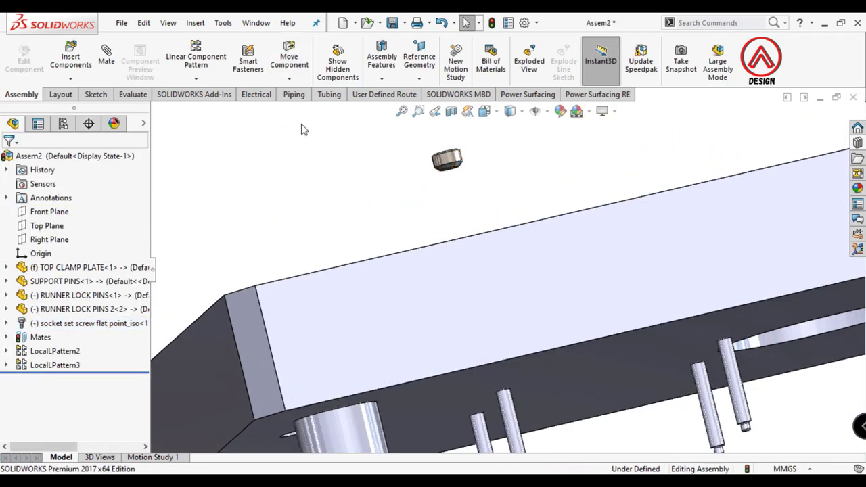
{"action": "left_click", "coordinate": [108, 62]}
{"action": "scroll", "coordinate": [473, 176], "scroll_direction": "up", "scroll_amount": 3}
{"action": "scroll", "coordinate": [491, 193], "scroll_direction": "up", "scroll_amount": 2}
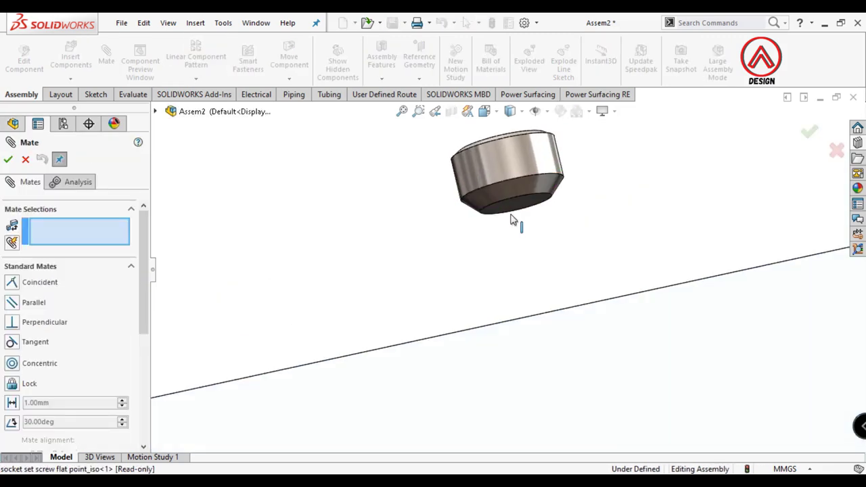
- Mate the set screw's bottom face coincident with the runner lock pin face
{"action": "left_click", "coordinate": [511, 214]}
{"action": "mouse_move", "coordinate": [511, 214]}
{"action": "middle_mouse_down"}
{"action": "mouse_move", "coordinate": [556, 368]}
{"action": "mouse_move", "coordinate": [547, 393]}
{"action": "middle_mouse_up"}
{"action": "left_click", "coordinate": [547, 392]}
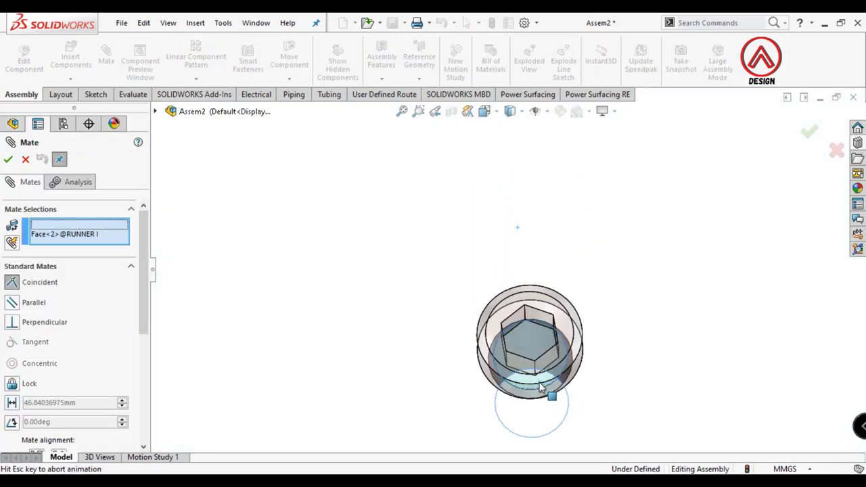
{"action": "left_click", "coordinate": [682, 404]}
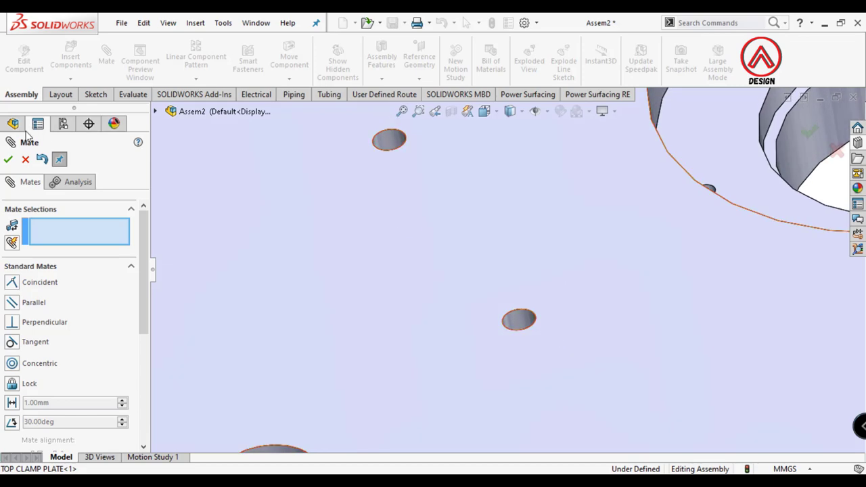
{"action": "key", "text": "Escape"}
- Set the display to Hidden Lines Visible and orbit around the plate
{"action": "scroll", "coordinate": [556, 214], "scroll_direction": "down", "scroll_amount": 3}
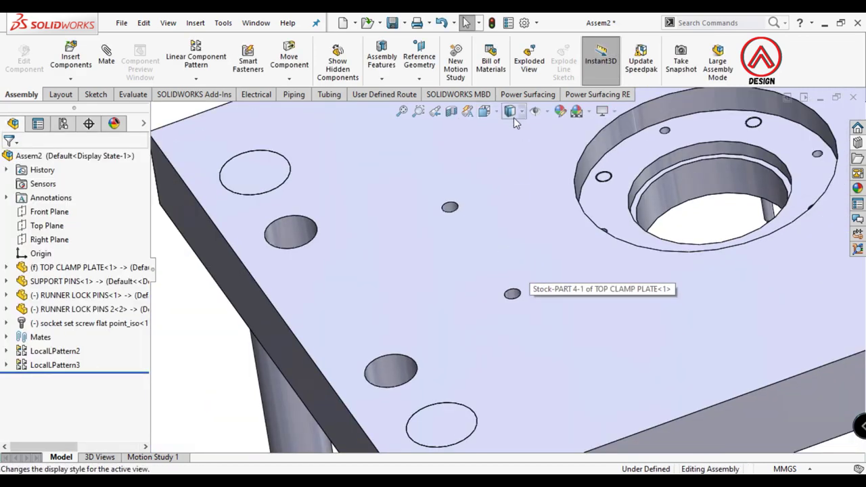
{"action": "left_click", "coordinate": [512, 181]}
{"action": "middle_click_drag", "start_coordinate": [521, 188], "coordinate": [546, 199]}
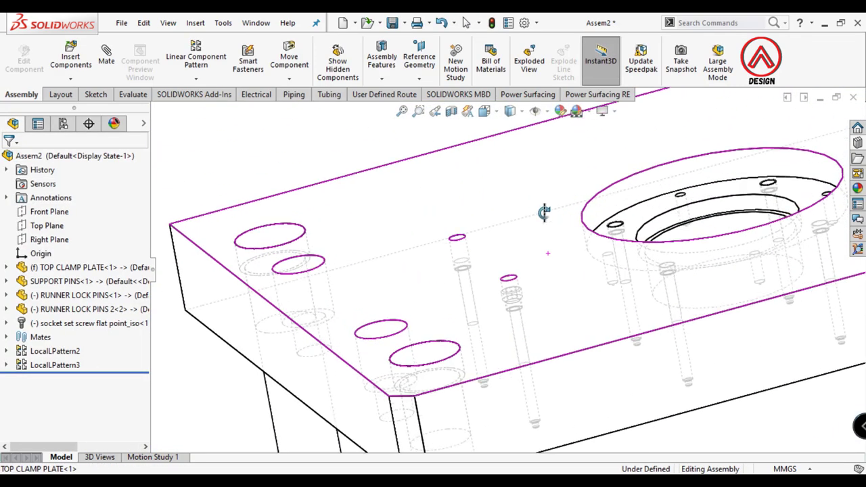
- Add the M10 set screw to LocalLPattern2's components so it repeats into all four pin holes
{"action": "left_click", "coordinate": [54, 364]}
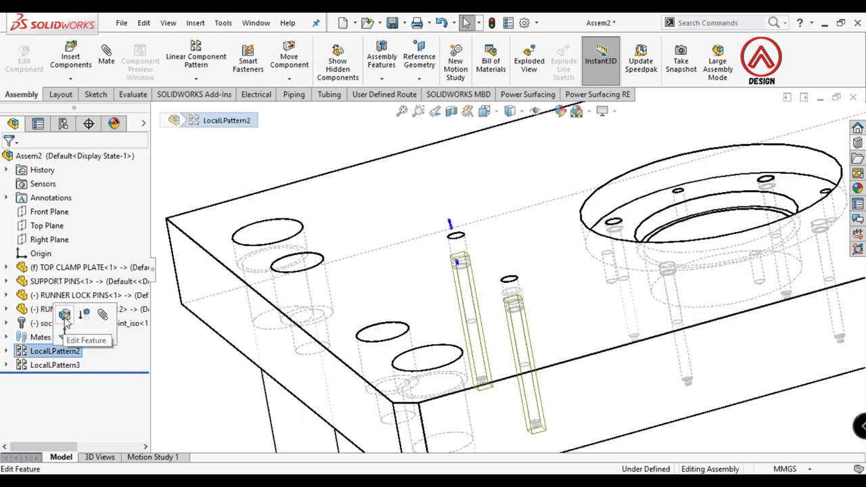
{"action": "left_click", "coordinate": [65, 312]}
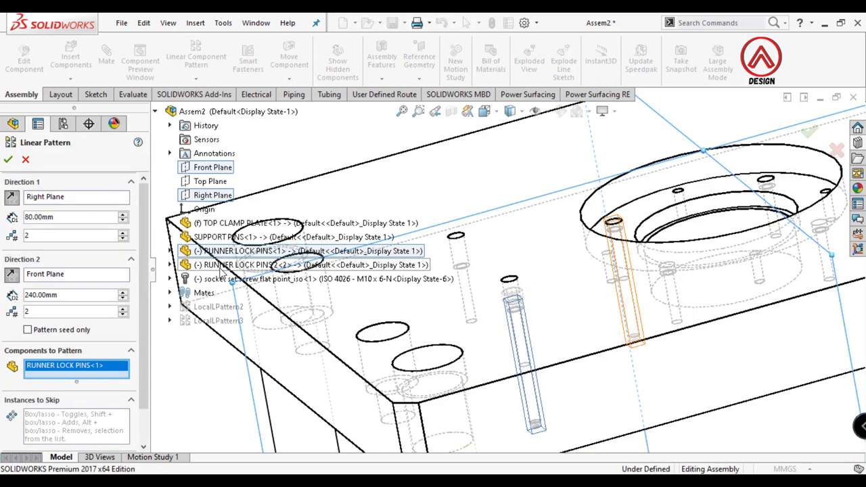
{"action": "left_click", "coordinate": [215, 283]}
{"action": "left_click", "coordinate": [8, 159]}
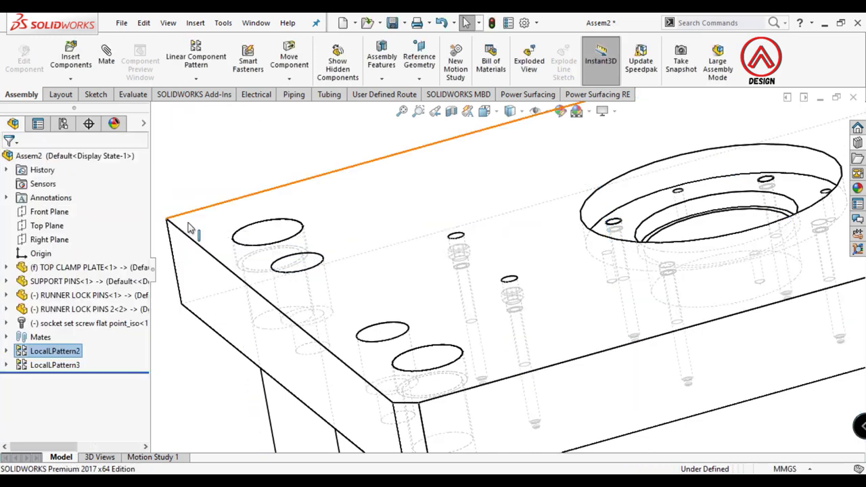
{"action": "scroll", "coordinate": [681, 223], "scroll_direction": "down", "scroll_amount": 2}
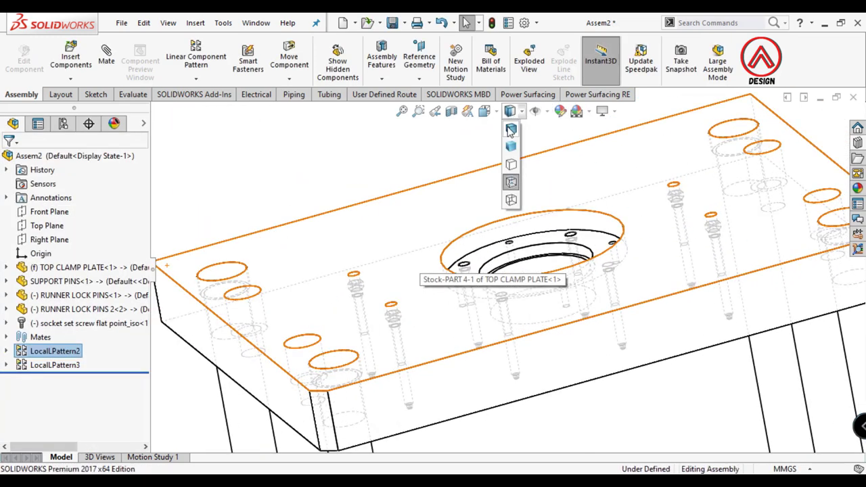
- Switch to Shaded With Edges and orbit around the plate
{"action": "left_click", "coordinate": [511, 130]}
{"action": "scroll", "coordinate": [411, 193], "scroll_direction": "up", "scroll_amount": 3}
{"action": "scroll", "coordinate": [503, 294], "scroll_direction": "up", "scroll_amount": 2}
{"action": "middle_click_drag", "start_coordinate": [502, 293], "coordinate": [500, 352]}
{"action": "scroll", "coordinate": [494, 291], "scroll_direction": "down", "scroll_amount": 3}
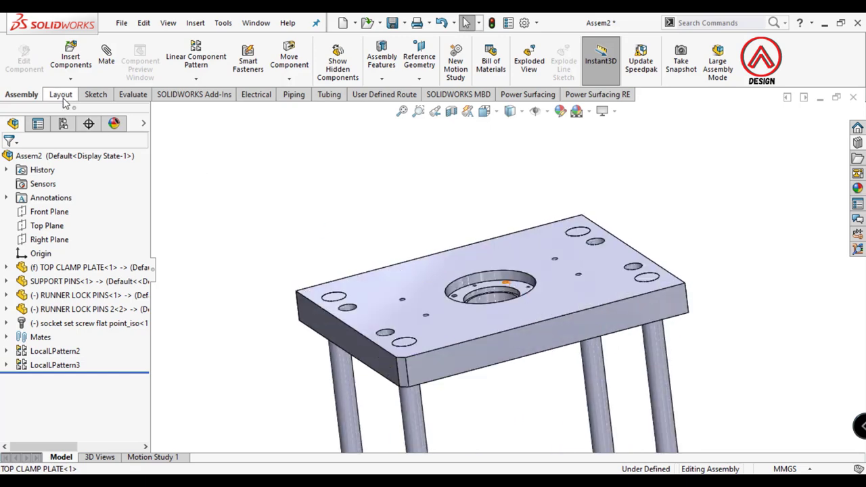
- Insert the SPRUE BUSHING part and place it above the top clamp plate
{"action": "left_click", "coordinate": [80, 57]}
{"action": "left_click", "coordinate": [67, 377]}
{"action": "scroll", "coordinate": [349, 257], "scroll_direction": "down", "scroll_amount": 3}
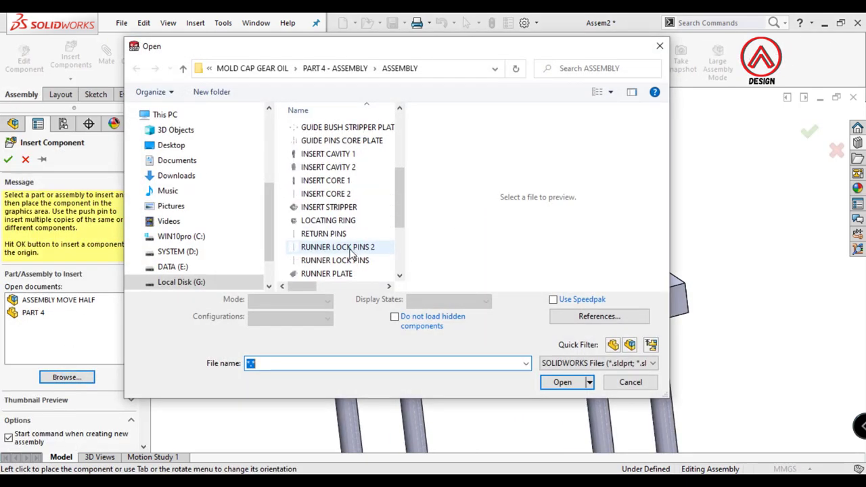
{"action": "scroll", "coordinate": [351, 251], "scroll_direction": "down", "scroll_amount": 1}
{"action": "scroll", "coordinate": [351, 251], "scroll_direction": "down", "scroll_amount": 1}
{"action": "left_click", "coordinate": [328, 220]}
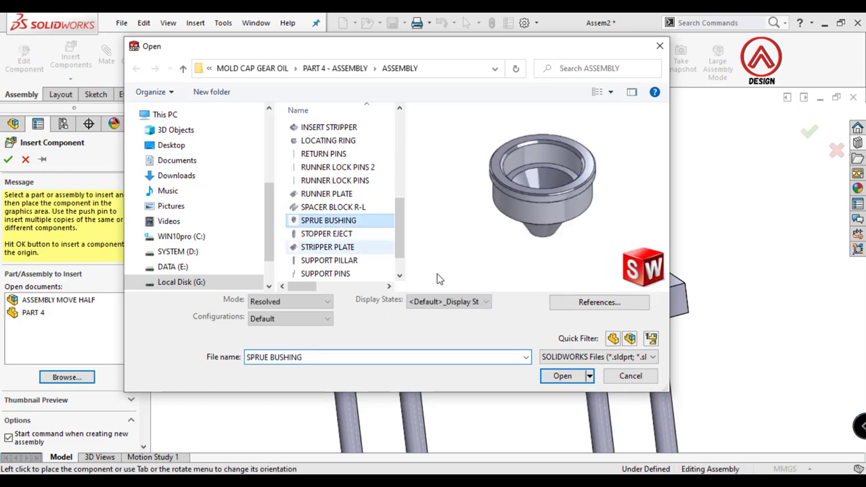
{"action": "left_click", "coordinate": [561, 376]}
{"action": "left_click", "coordinate": [422, 215]}
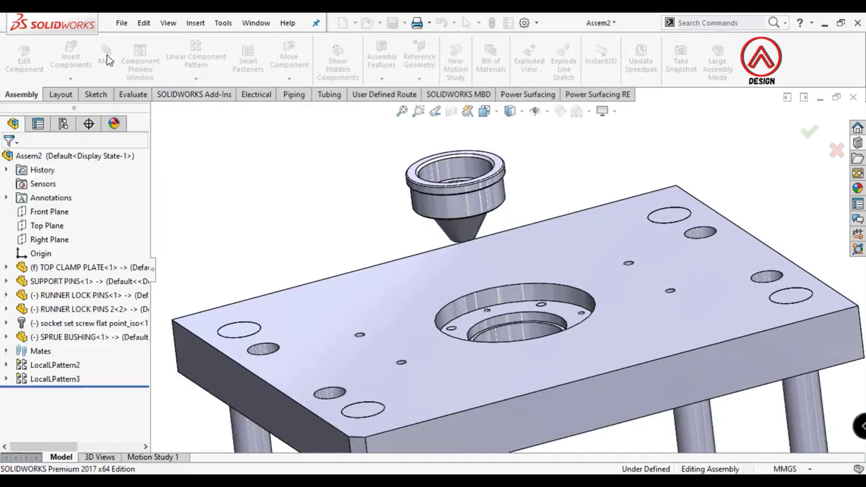
- Mate the sprue bushing concentric with the plate's central bore
{"action": "left_click", "coordinate": [422, 216]}
{"action": "left_click", "coordinate": [514, 331]}
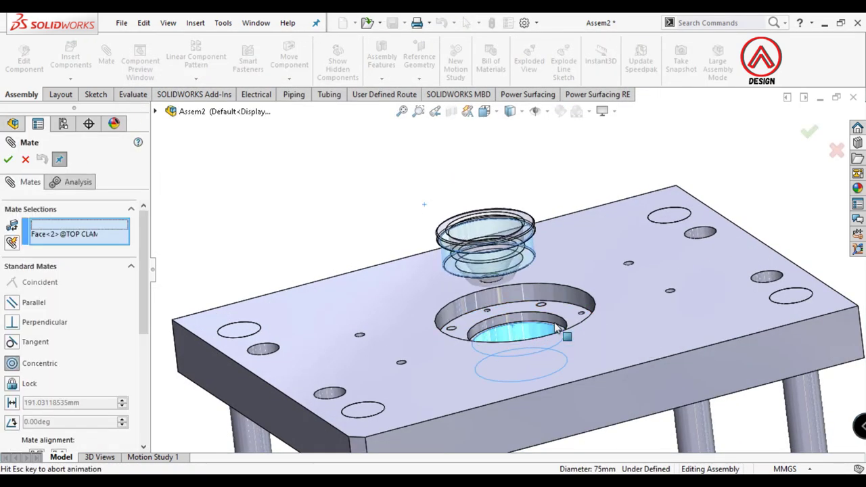
{"action": "left_click", "coordinate": [846, 358]}
{"action": "left_click_drag", "start_coordinate": [504, 291], "coordinate": [496, 231]}
- Mate the bushing's flange face coincident with the plate's counterbore face
{"action": "middle_click_drag", "start_coordinate": [497, 230], "coordinate": [479, 170]}
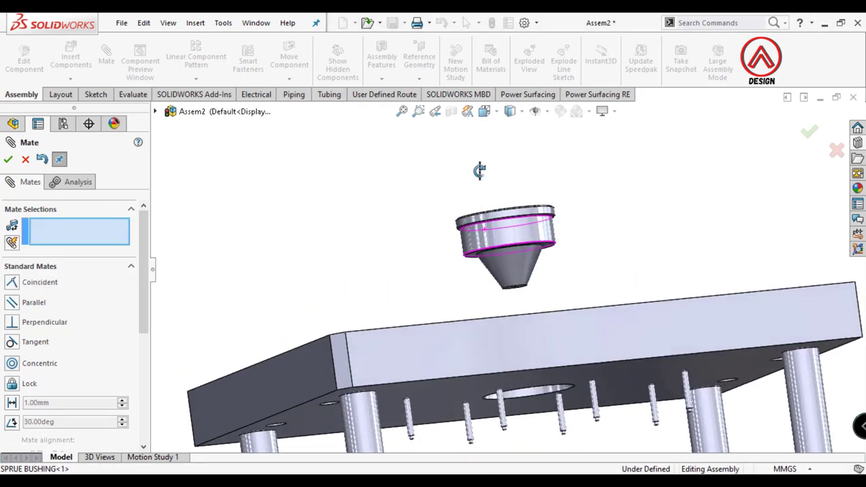
{"action": "scroll", "coordinate": [460, 249], "scroll_direction": "up", "scroll_amount": 5}
{"action": "scroll", "coordinate": [460, 270], "scroll_direction": "up", "scroll_amount": 3}
{"action": "scroll", "coordinate": [553, 249], "scroll_direction": "down", "scroll_amount": 3}
{"action": "left_click", "coordinate": [553, 251]}
{"action": "middle_click_drag", "start_coordinate": [552, 249], "coordinate": [521, 368]}
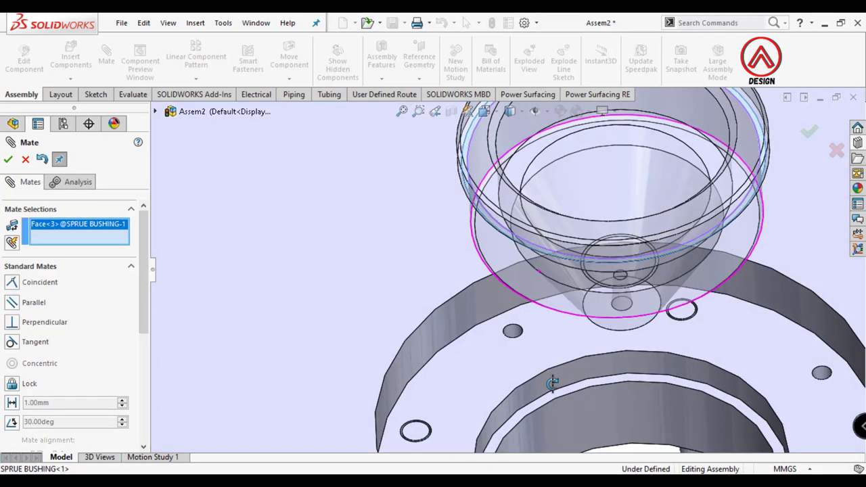
{"action": "left_click", "coordinate": [519, 365]}
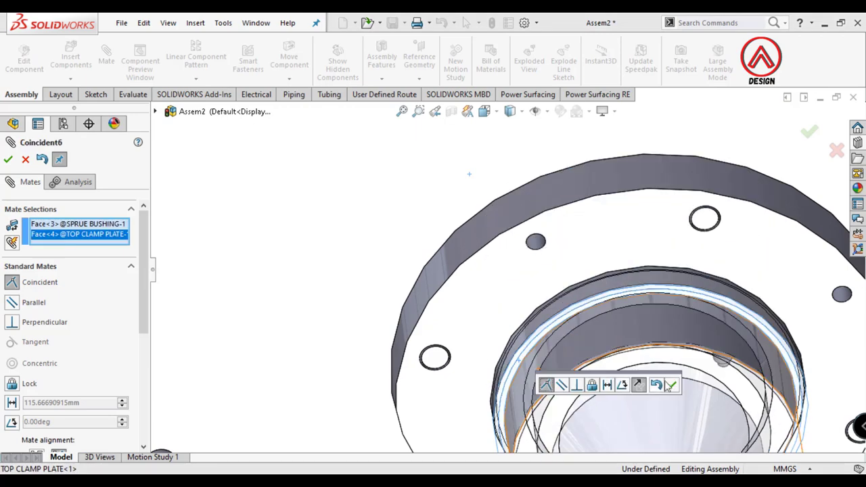
{"action": "left_click", "coordinate": [557, 354]}
{"action": "scroll", "coordinate": [515, 288], "scroll_direction": "up", "scroll_amount": 3}
{"action": "left_click", "coordinate": [8, 159]}
- Insert the LOCATING RING part and place it above the plate
{"action": "left_click", "coordinate": [70, 57]}
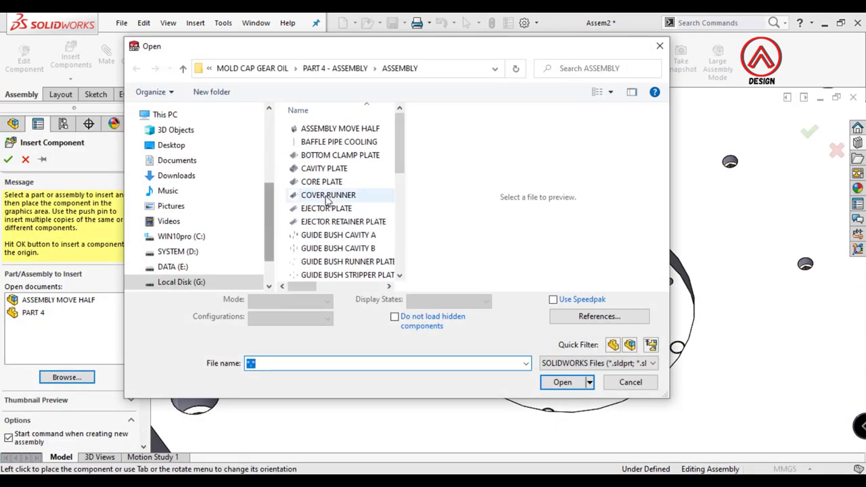
{"action": "scroll", "coordinate": [338, 217], "scroll_direction": "down", "scroll_amount": 4}
{"action": "left_click", "coordinate": [324, 219]}
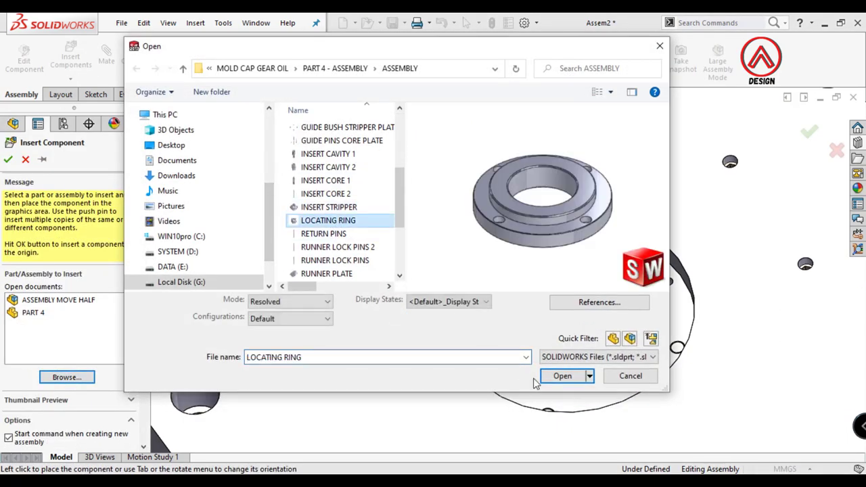
{"action": "left_click", "coordinate": [559, 379]}
{"action": "scroll", "coordinate": [512, 305], "scroll_direction": "up", "scroll_amount": 2}
{"action": "scroll", "coordinate": [498, 244], "scroll_direction": "up", "scroll_amount": 2}
{"action": "left_click", "coordinate": [498, 220]}
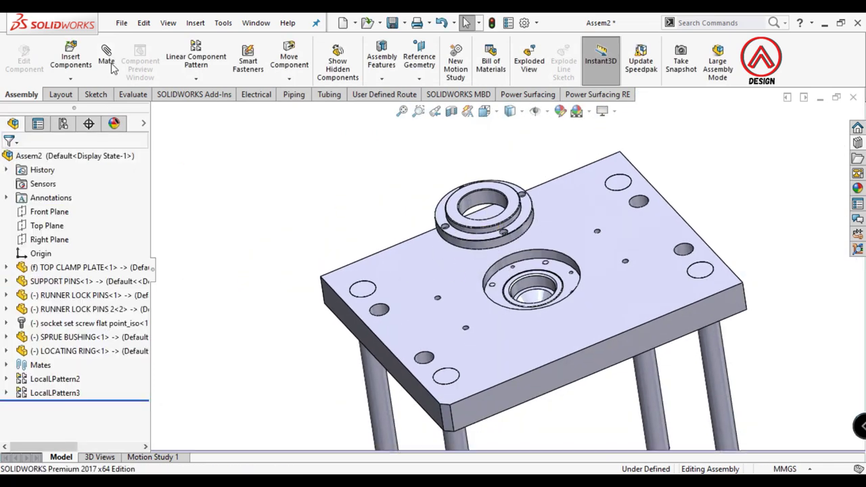
- Mate the locating ring's bore concentric with the sprue bushing
{"action": "key", "text": "m"}
{"action": "left_click", "coordinate": [489, 208]}
{"action": "scroll", "coordinate": [488, 208], "scroll_direction": "up", "scroll_amount": 3}
{"action": "left_click", "coordinate": [527, 297]}
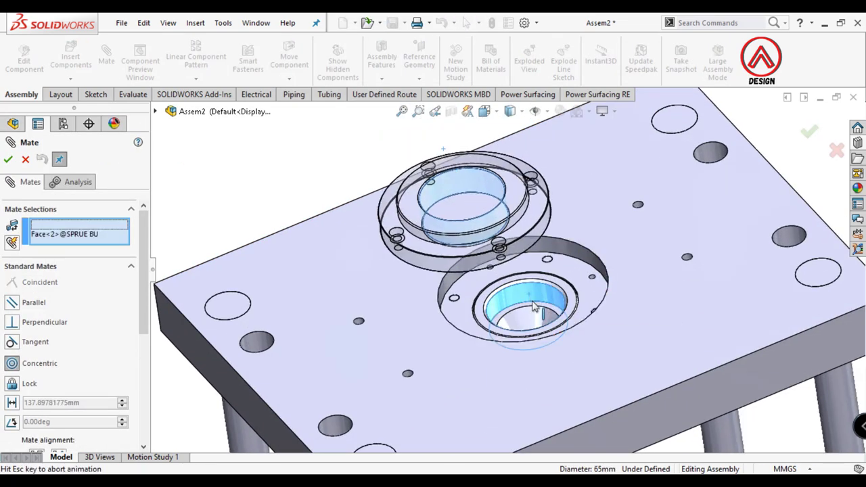
{"action": "left_click", "coordinate": [807, 352]}
- Align the locating ring concentric with a small hole in the plate
{"action": "left_click_drag", "start_coordinate": [593, 293], "coordinate": [547, 195]}
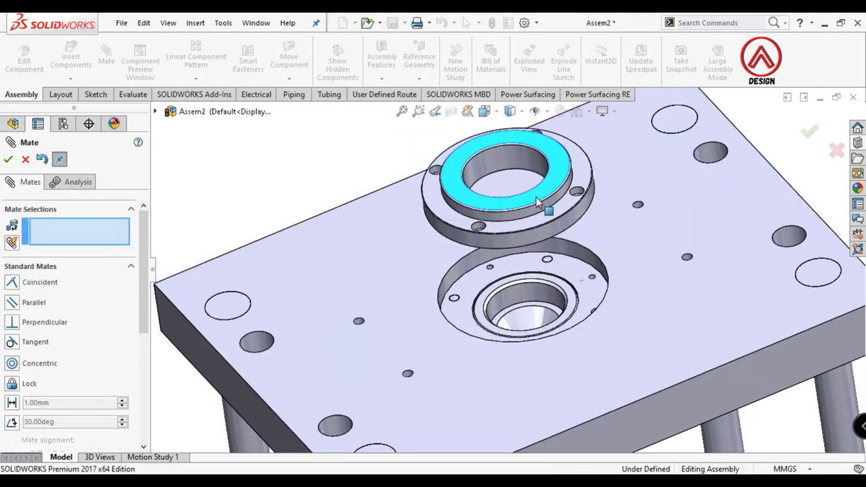
{"action": "scroll", "coordinate": [564, 196], "scroll_direction": "up", "scroll_amount": 2}
{"action": "left_click", "coordinate": [572, 188]}
{"action": "scroll", "coordinate": [588, 318], "scroll_direction": "up", "scroll_amount": 3}
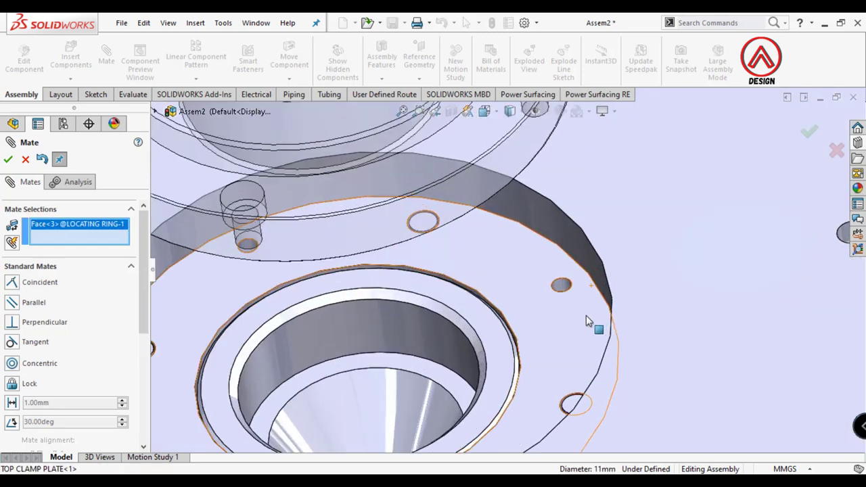
{"action": "left_click", "coordinate": [564, 289]}
{"action": "left_click", "coordinate": [801, 346]}
{"action": "scroll", "coordinate": [475, 332], "scroll_direction": "down", "scroll_amount": 5}
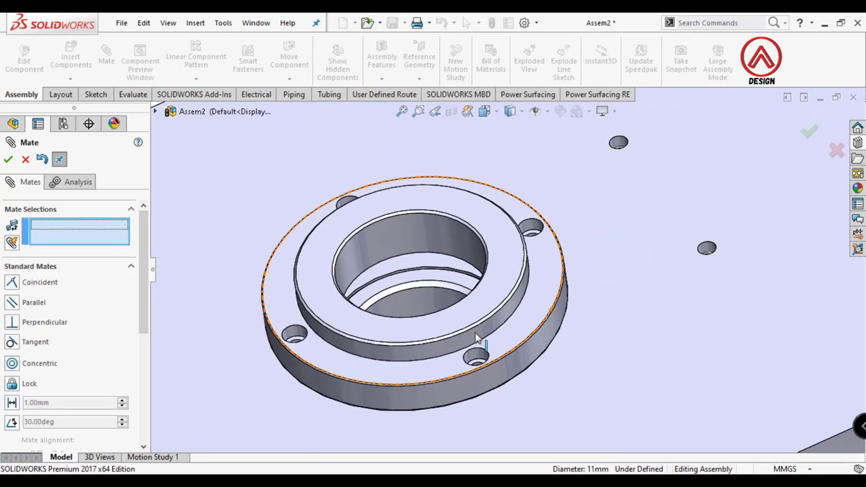
- Mate the ring's bottom face coincident with the top clamp plate face
{"action": "middle_click_drag", "start_coordinate": [460, 344], "coordinate": [410, 263]}
{"action": "left_click", "coordinate": [354, 325]}
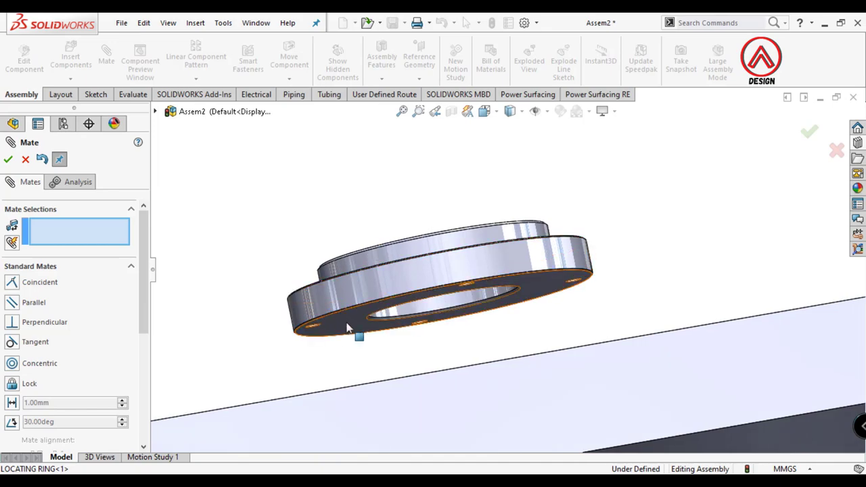
{"action": "mouse_move", "coordinate": [354, 333]}
{"action": "middle_mouse_down"}
{"action": "mouse_move", "coordinate": [390, 415]}
{"action": "mouse_move", "coordinate": [419, 433]}
{"action": "middle_mouse_up"}
{"action": "left_click", "coordinate": [444, 379]}
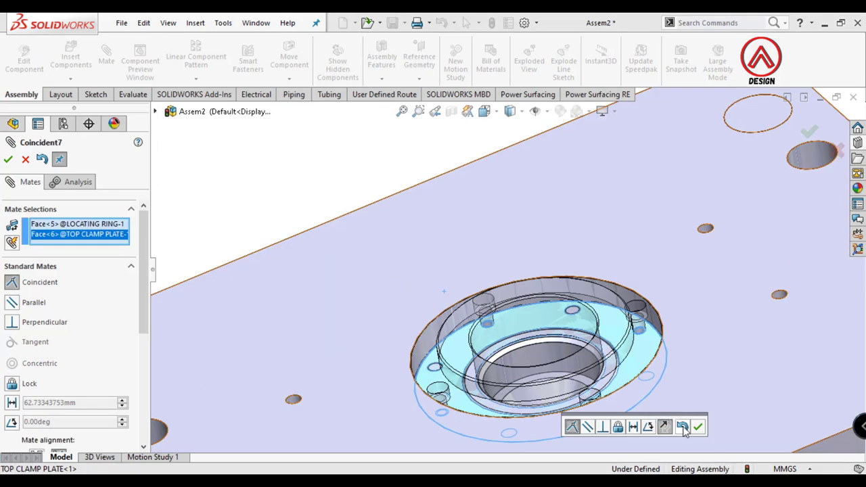
{"action": "left_click", "coordinate": [697, 426]}
{"action": "key", "text": "Escape"}
{"action": "scroll", "coordinate": [690, 408], "scroll_direction": "up", "scroll_amount": 3}
- Browse the Toolbox ISO Bolts and Screws to the Hexagon Socket Head Screws folder
{"action": "scroll", "coordinate": [690, 408], "scroll_direction": "up", "scroll_amount": 3}
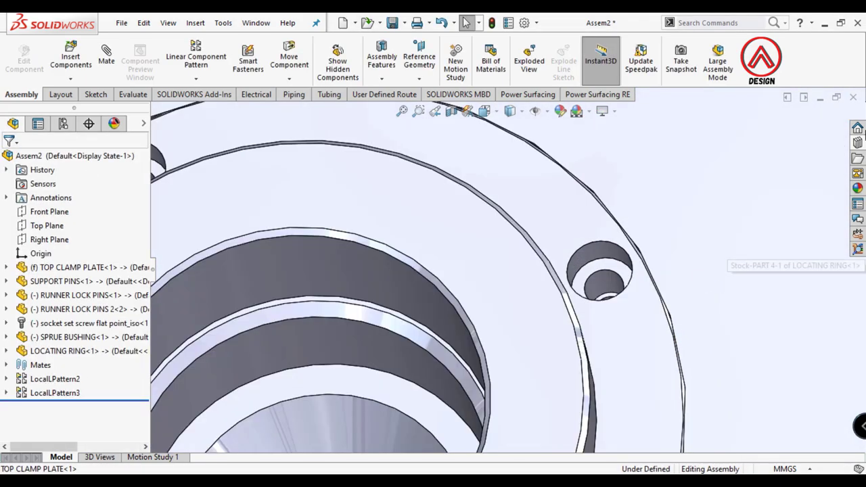
{"action": "left_click", "coordinate": [857, 158]}
{"action": "scroll", "coordinate": [570, 291], "scroll_direction": "up", "scroll_amount": 3}
{"action": "scroll", "coordinate": [570, 291], "scroll_direction": "up", "scroll_amount": 2}
{"action": "scroll", "coordinate": [750, 177], "scroll_direction": "up", "scroll_amount": 3}
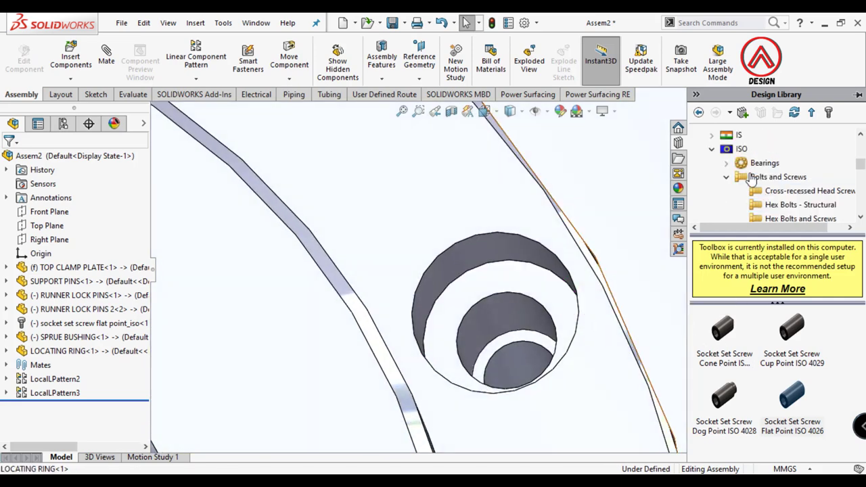
{"action": "scroll", "coordinate": [740, 204], "scroll_direction": "down", "scroll_amount": 2}
{"action": "left_click", "coordinate": [778, 135]}
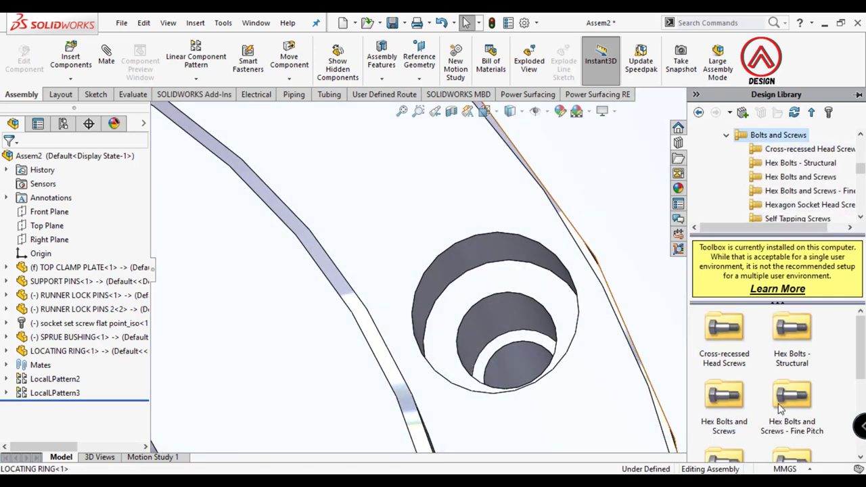
{"action": "scroll", "coordinate": [778, 403], "scroll_direction": "down", "scroll_amount": 2}
{"action": "double_click", "coordinate": [732, 366]}
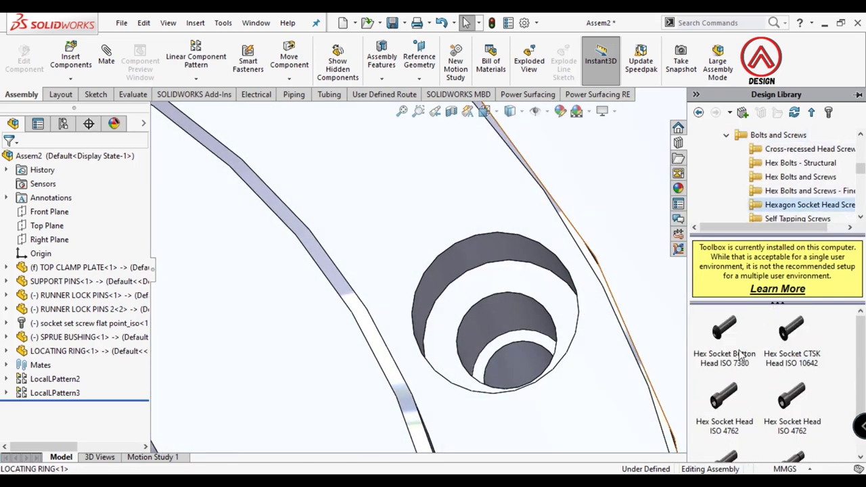
- Drop an M6 × 10 socket head cap screw into a locating ring counterbore
{"action": "left_click_drag", "start_coordinate": [721, 359], "coordinate": [552, 307]}
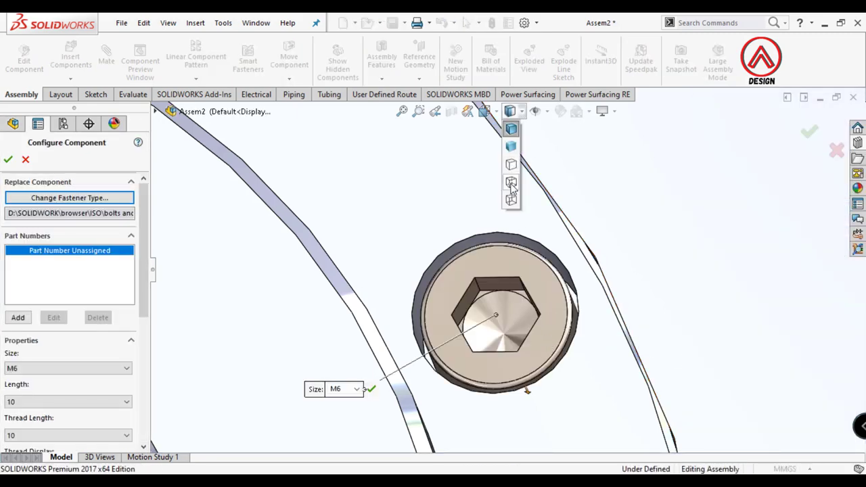
{"action": "left_click", "coordinate": [512, 188]}
{"action": "scroll", "coordinate": [466, 306], "scroll_direction": "up", "scroll_amount": 3}
{"action": "middle_click_drag", "start_coordinate": [516, 358], "coordinate": [551, 430]}
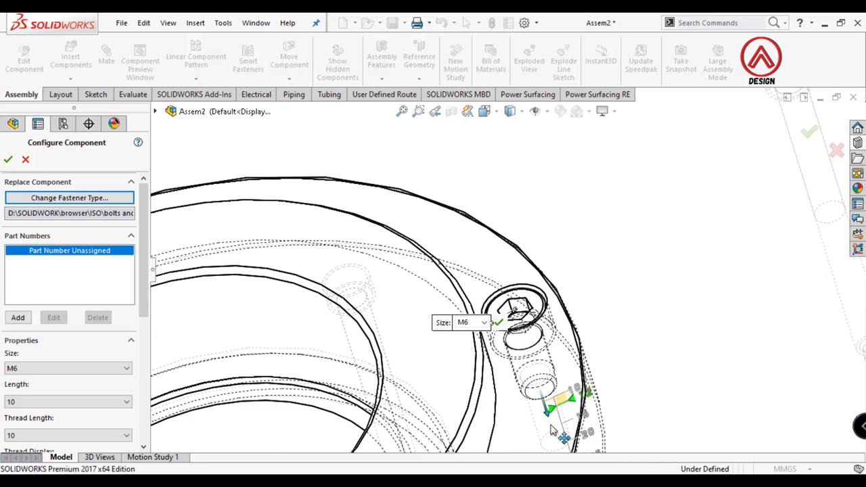
{"action": "left_click", "coordinate": [8, 160]}
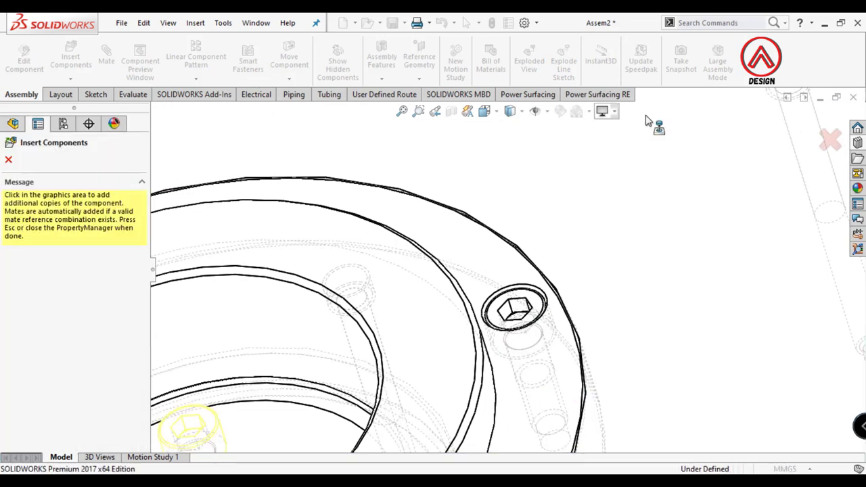
- Return to Shaded display and stop inserting further screw copies
{"action": "left_click", "coordinate": [512, 111]}
{"action": "left_click", "coordinate": [514, 132]}
{"action": "key", "text": "Escape"}
{"action": "scroll", "coordinate": [543, 161], "scroll_direction": "up", "scroll_amount": 2}
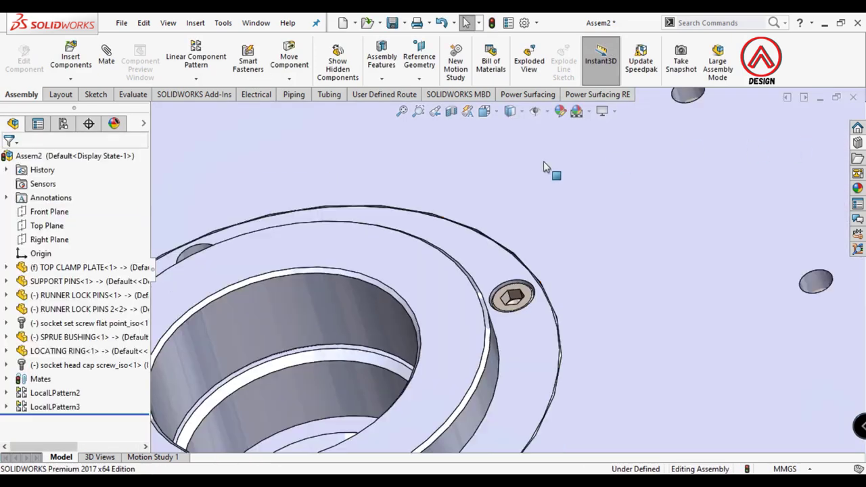
{"action": "scroll", "coordinate": [543, 161], "scroll_direction": "up", "scroll_amount": 2}
- Circular-pattern the socket head screw about the ring's inner bore: 4 equally spaced instances over 360°
{"action": "left_click", "coordinate": [196, 79]}
{"action": "left_click", "coordinate": [230, 109]}
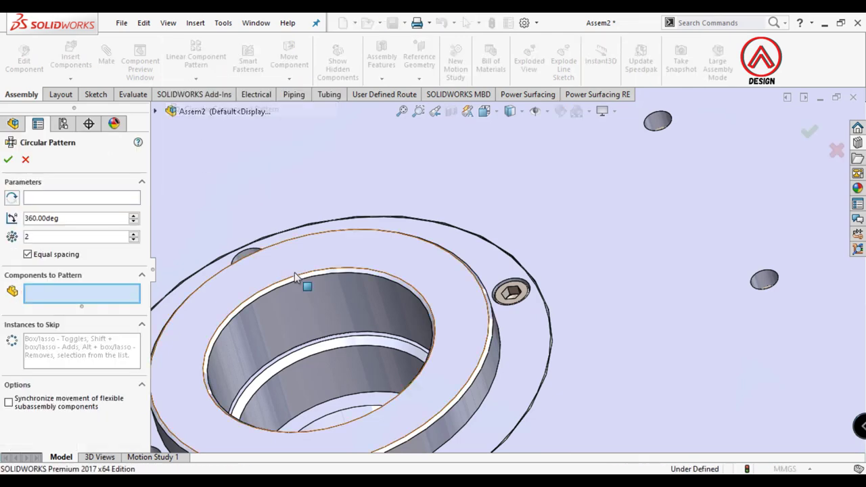
{"action": "left_click", "coordinate": [300, 283]}
{"action": "left_click", "coordinate": [65, 197]}
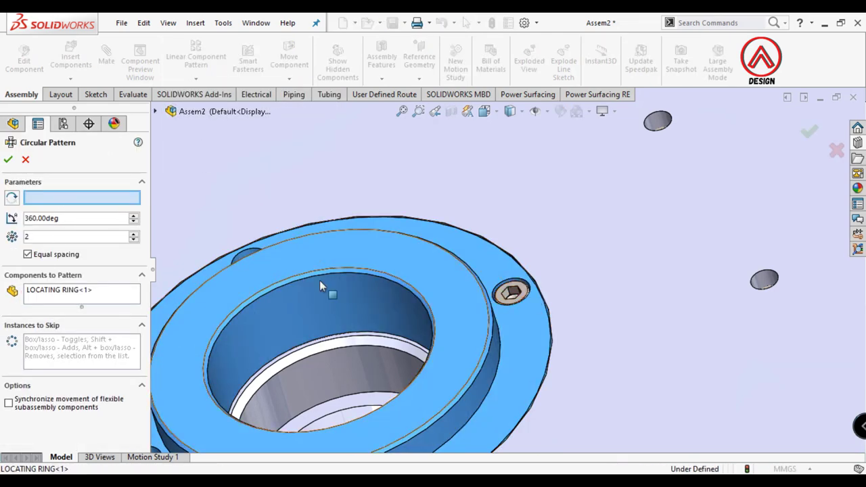
{"action": "left_click", "coordinate": [333, 308]}
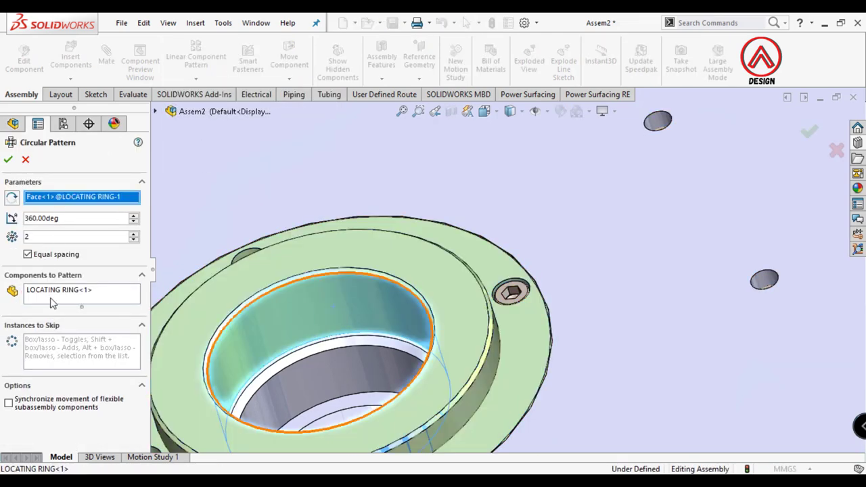
{"action": "left_click", "coordinate": [53, 301]}
{"action": "left_click", "coordinate": [521, 289]}
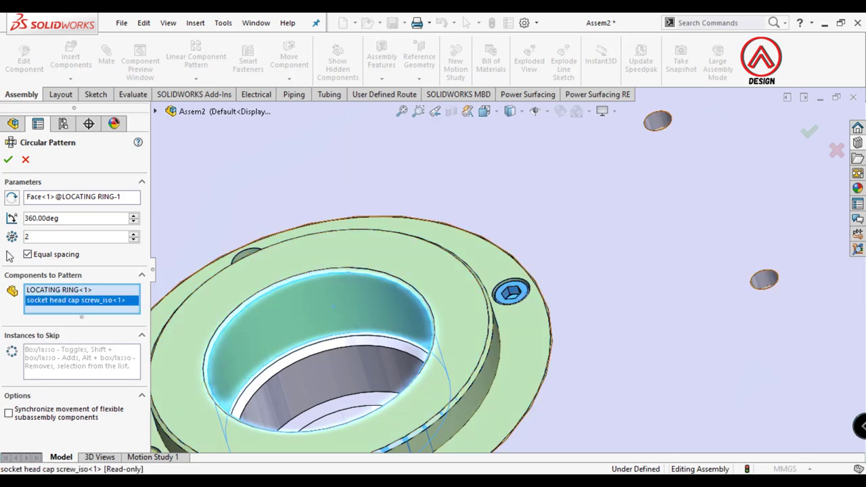
{"action": "right_click", "coordinate": [51, 291]}
{"action": "left_click", "coordinate": [78, 312]}
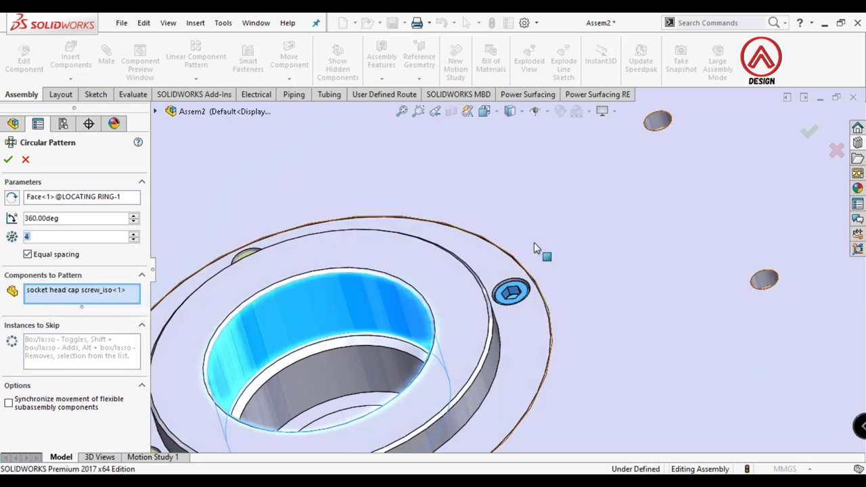
{"action": "scroll", "coordinate": [534, 247], "scroll_direction": "up", "scroll_amount": 3}
{"action": "key", "text": "Return"}
{"action": "scroll", "coordinate": [474, 325], "scroll_direction": "up", "scroll_amount": 3}
- Insert the RUNNER PLATE part and place it below the top clamp plate
{"action": "scroll", "coordinate": [464, 350], "scroll_direction": "down", "scroll_amount": 1}
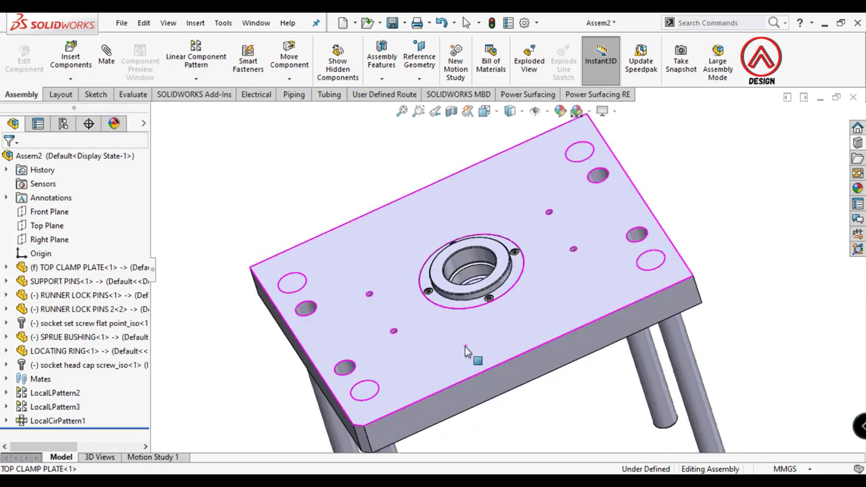
{"action": "mouse_move", "coordinate": [465, 347]}
{"action": "middle_mouse_down"}
{"action": "mouse_move", "coordinate": [491, 289]}
{"action": "mouse_move", "coordinate": [429, 357]}
{"action": "middle_mouse_up"}
{"action": "left_click", "coordinate": [70, 57]}
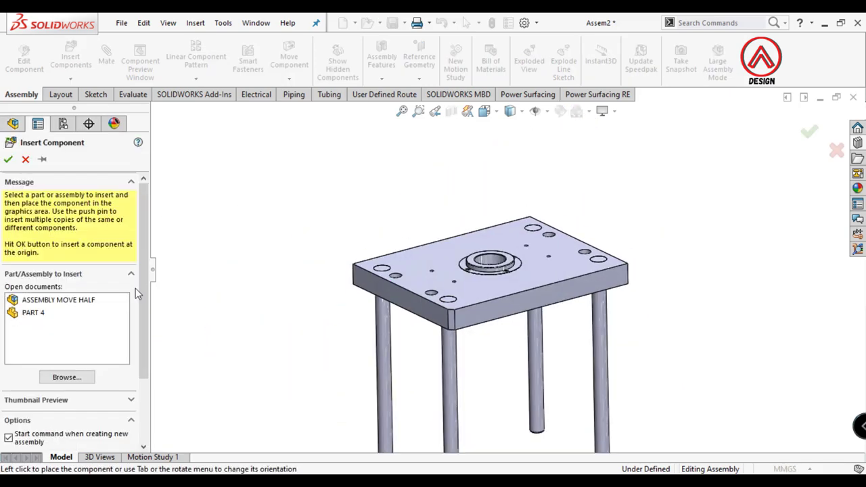
{"action": "left_click", "coordinate": [87, 378]}
{"action": "scroll", "coordinate": [342, 183], "scroll_direction": "down", "scroll_amount": 1}
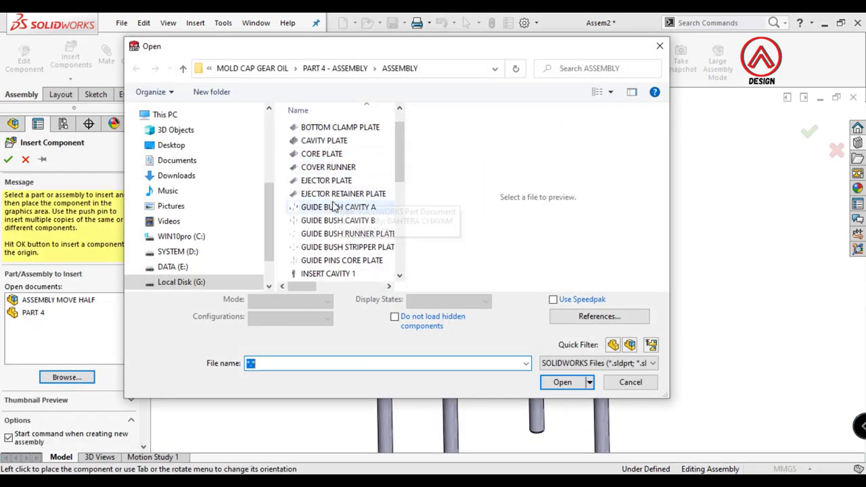
{"action": "scroll", "coordinate": [337, 203], "scroll_direction": "down", "scroll_amount": 1}
{"action": "scroll", "coordinate": [342, 212], "scroll_direction": "up", "scroll_amount": 2}
{"action": "scroll", "coordinate": [334, 261], "scroll_direction": "down", "scroll_amount": 6}
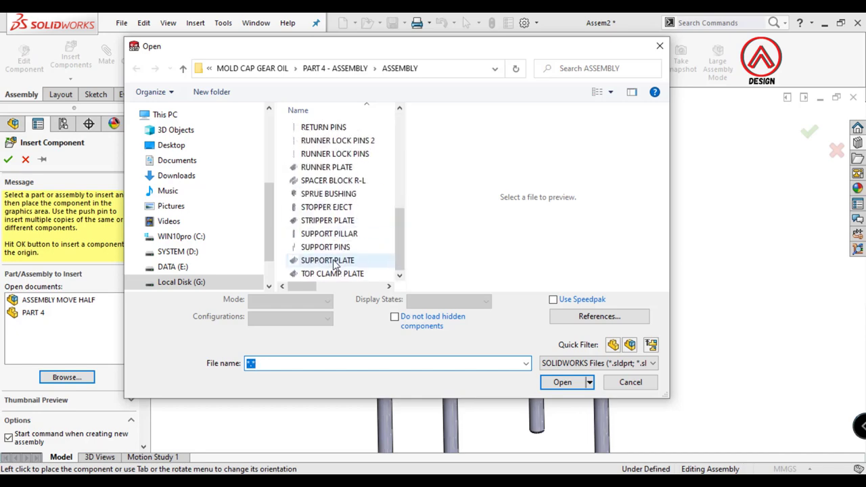
{"action": "double_click", "coordinate": [326, 167]}
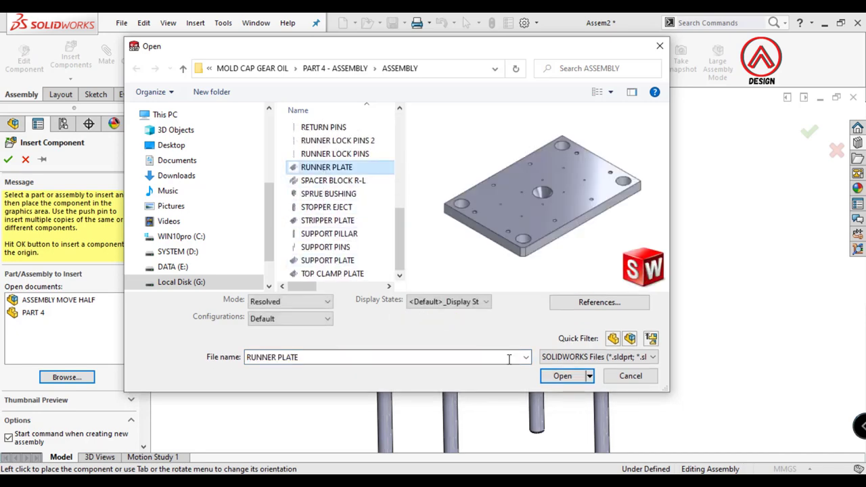
{"action": "left_click", "coordinate": [511, 356]}
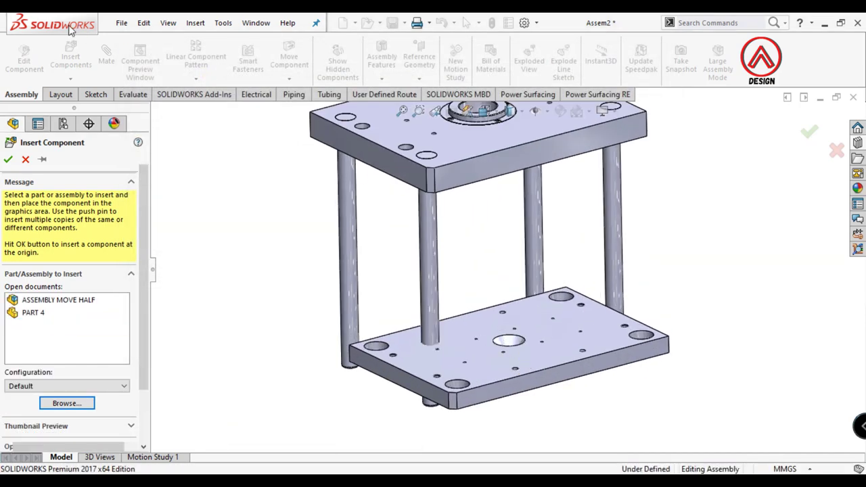
- Insert the four-bush GUIDE BUSH RUNNER PLATE part into the assembly
{"action": "left_click", "coordinate": [67, 379]}
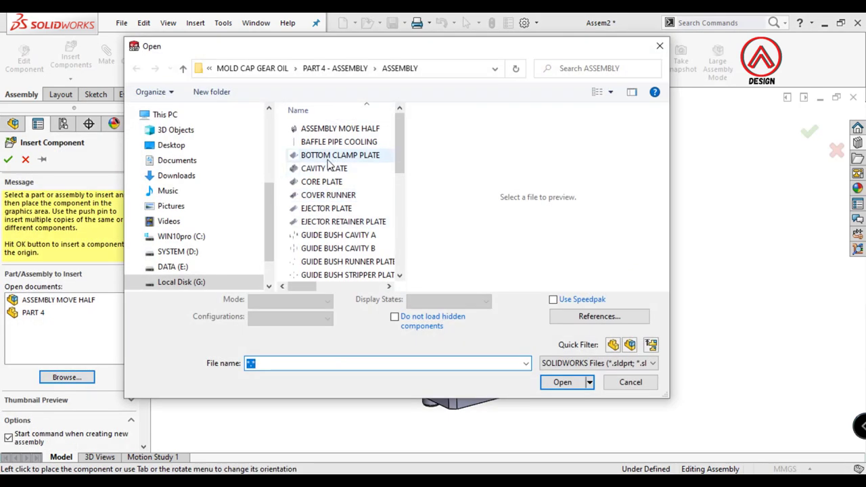
{"action": "left_click", "coordinate": [341, 262]}
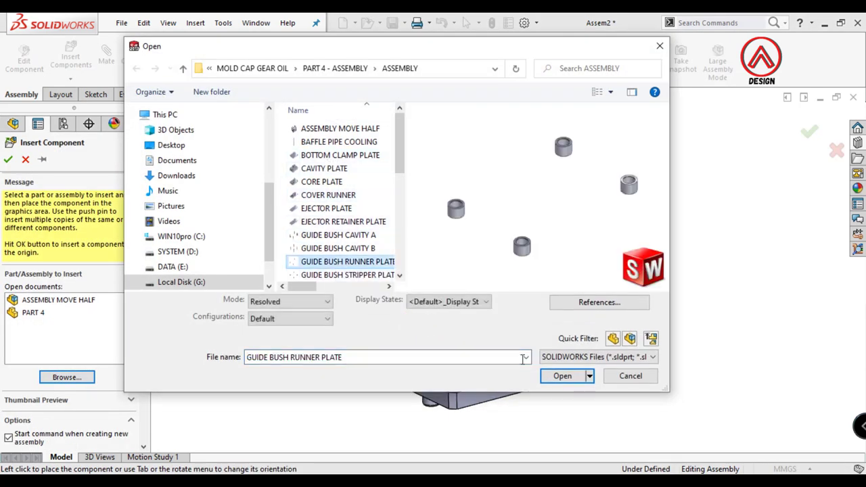
{"action": "left_click", "coordinate": [560, 376]}
{"action": "left_click", "coordinate": [511, 356]}
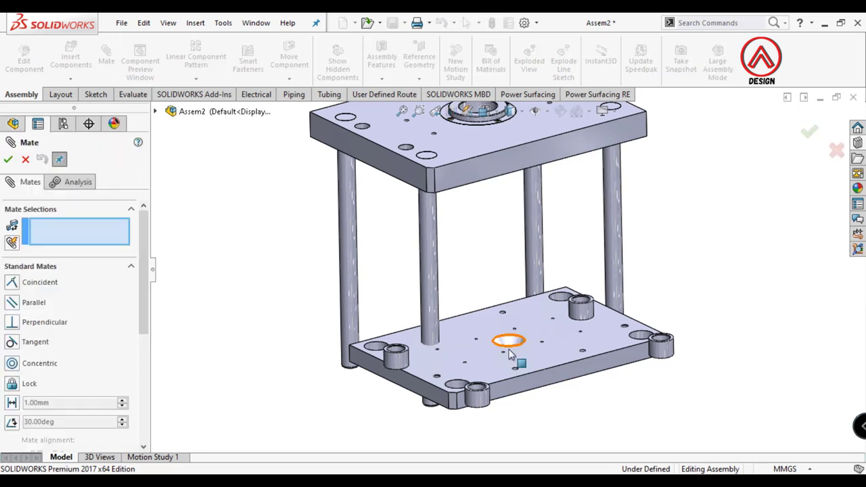
- Mate two guide bushes concentric with the runner plate's corner holes
{"action": "scroll", "coordinate": [511, 355], "scroll_direction": "down", "scroll_amount": 5}
{"action": "left_click", "coordinate": [226, 318]}
{"action": "left_click", "coordinate": [320, 369]}
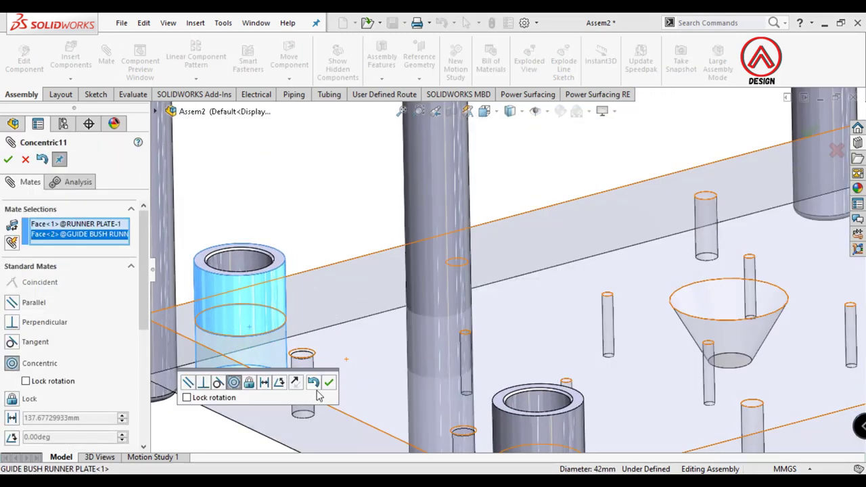
{"action": "left_click", "coordinate": [329, 382]}
{"action": "scroll", "coordinate": [532, 327], "scroll_direction": "up", "scroll_amount": 3}
{"action": "scroll", "coordinate": [532, 327], "scroll_direction": "down", "scroll_amount": 5}
{"action": "left_click", "coordinate": [523, 352]}
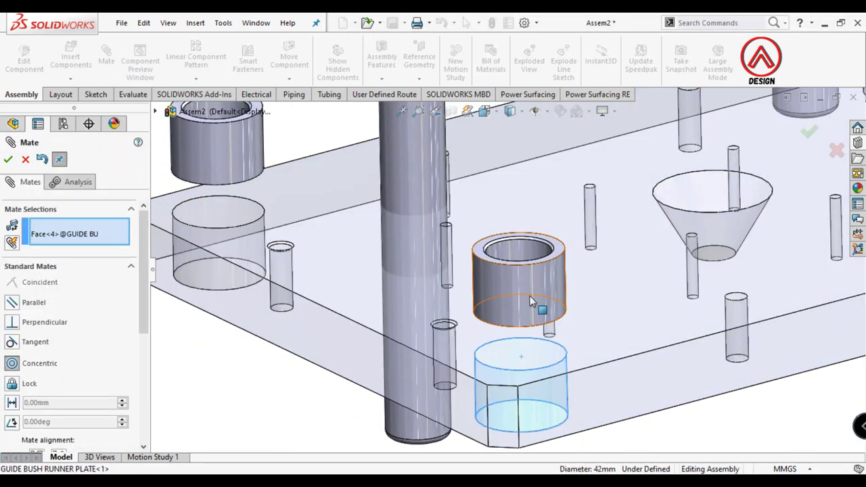
{"action": "left_click", "coordinate": [520, 369]}
{"action": "left_click", "coordinate": [680, 316]}
- Mate another guide bush face to the runner plate and close the mate set
{"action": "left_click", "coordinate": [559, 251]}
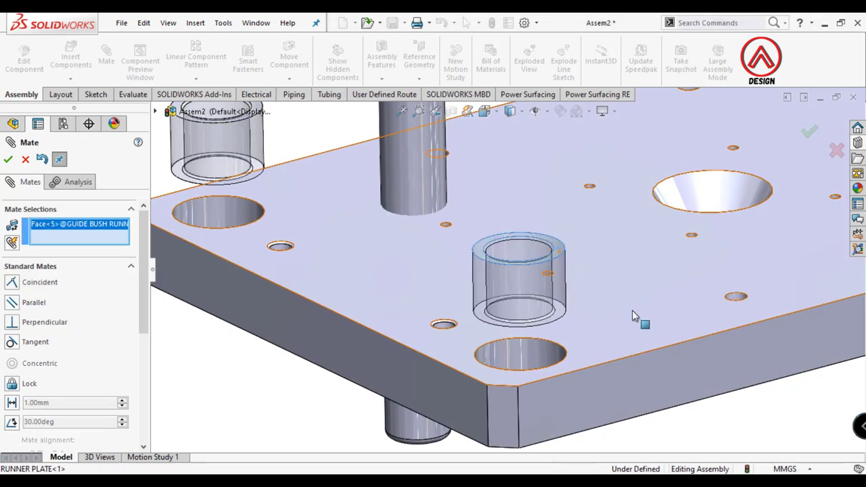
{"action": "left_click", "coordinate": [677, 342]}
{"action": "left_click", "coordinate": [692, 353]}
{"action": "scroll", "coordinate": [363, 234], "scroll_direction": "up", "scroll_amount": 3}
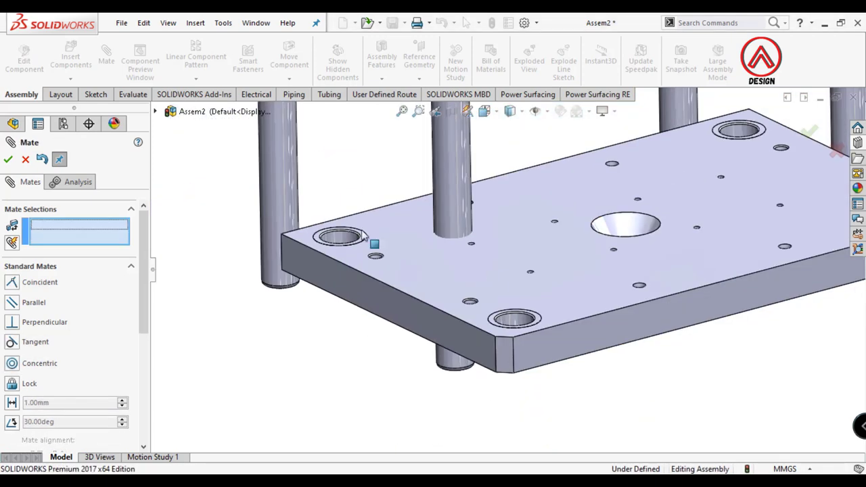
{"action": "left_click", "coordinate": [8, 160]}
- Mate two support pins concentric with the guide bush bores beneath them
{"action": "left_click", "coordinate": [106, 60]}
{"action": "left_click", "coordinate": [467, 223]}
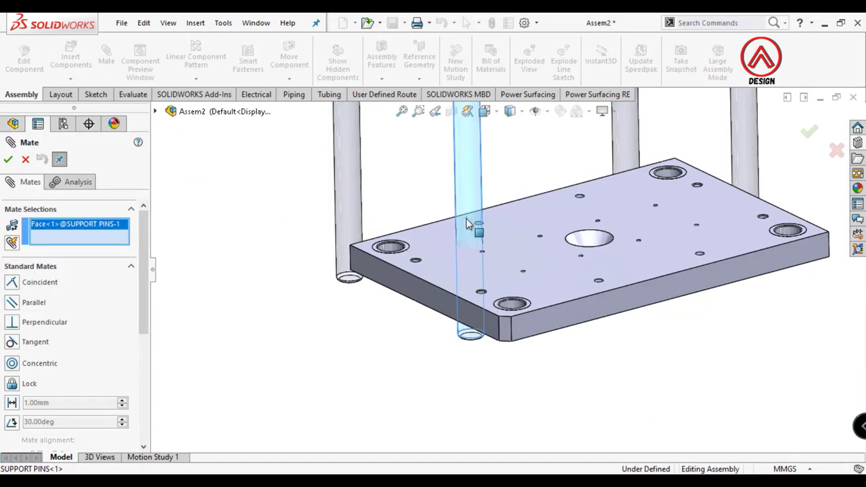
{"action": "left_click", "coordinate": [512, 307]}
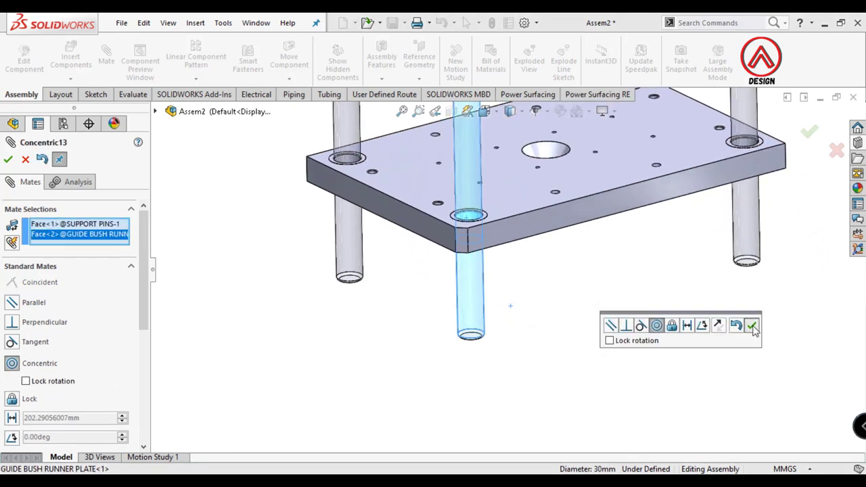
{"action": "left_click", "coordinate": [753, 328]}
{"action": "middle_click_drag", "start_coordinate": [423, 179], "coordinate": [449, 359]}
{"action": "left_click", "coordinate": [347, 355]}
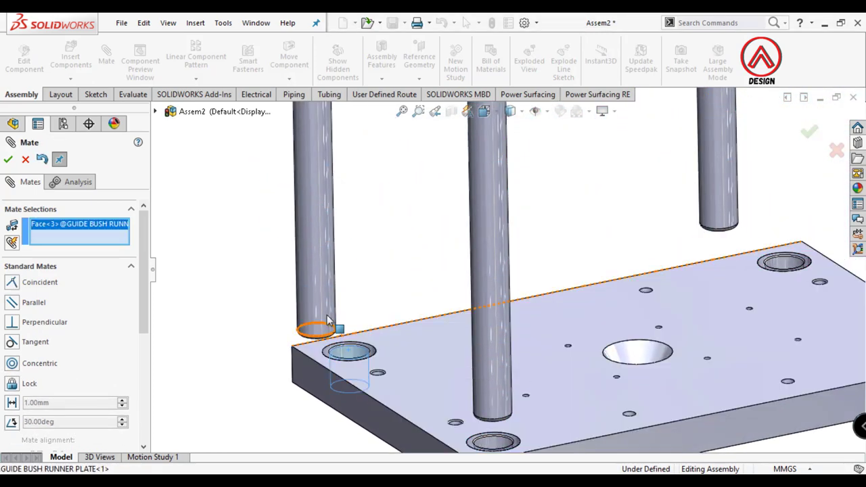
{"action": "left_click", "coordinate": [328, 322]}
{"action": "left_click", "coordinate": [306, 315]}
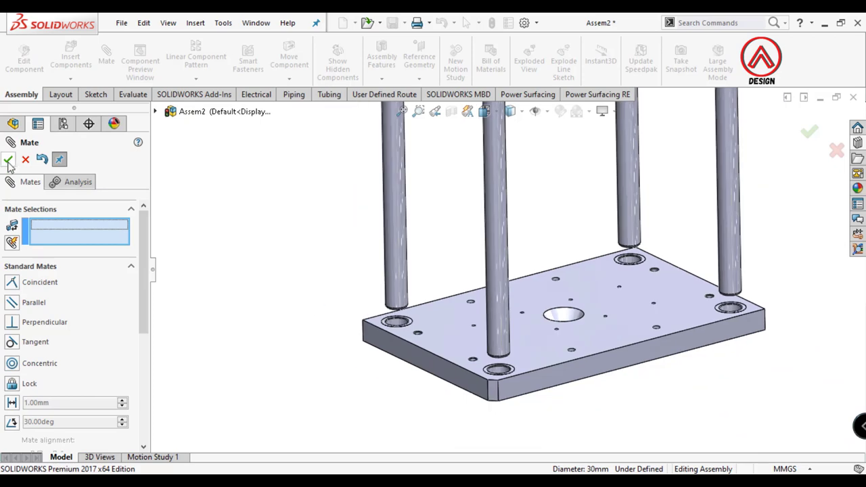
{"action": "left_click", "coordinate": [8, 159]}
{"action": "scroll", "coordinate": [441, 305], "scroll_direction": "down", "scroll_amount": 2}
{"action": "scroll", "coordinate": [497, 294], "scroll_direction": "down", "scroll_amount": 2}
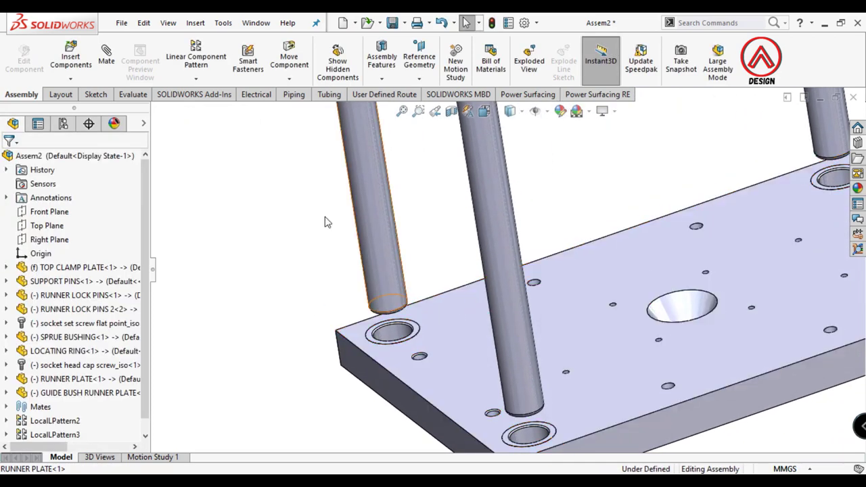
- Slide the runner plate up the support pins to just under the top clamp plate, leaving a small gap
{"action": "left_click", "coordinate": [83, 62]}
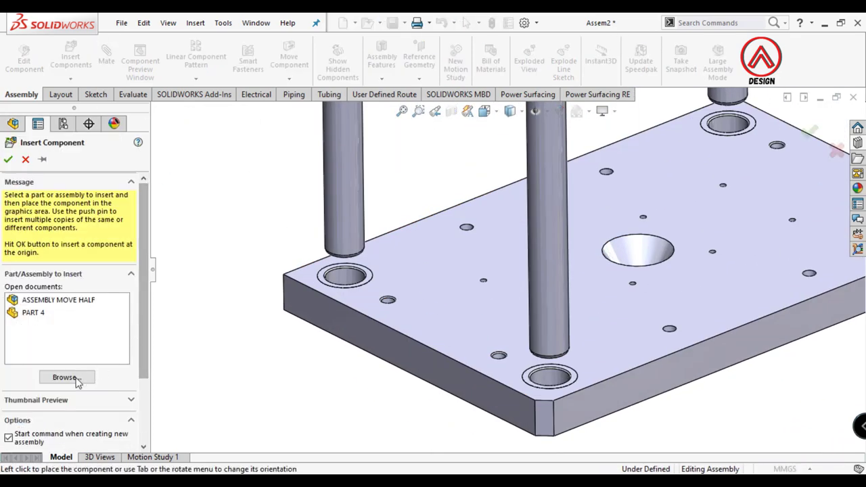
{"action": "left_click", "coordinate": [76, 378]}
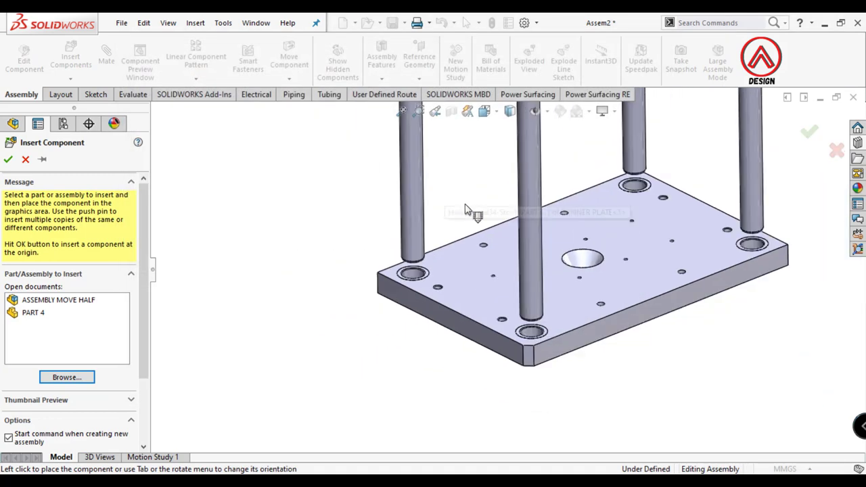
{"action": "left_click", "coordinate": [25, 158]}
{"action": "left_click_drag", "start_coordinate": [500, 208], "coordinate": [485, 157]}
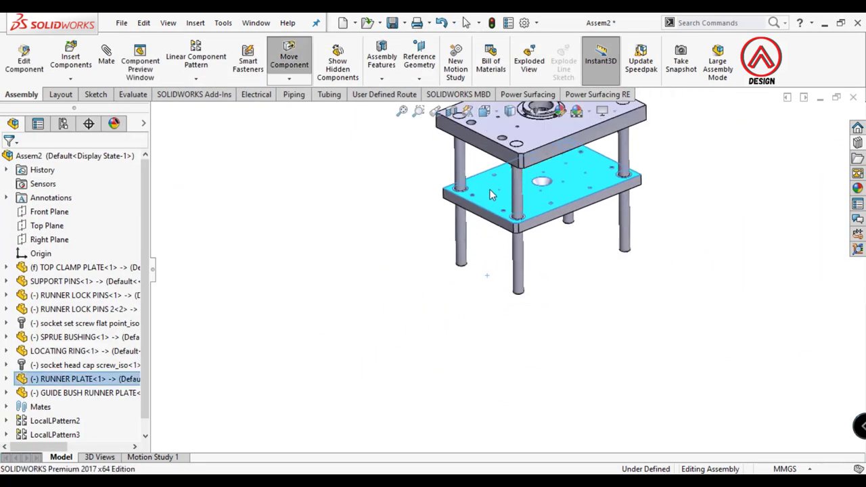
{"action": "scroll", "coordinate": [447, 284], "scroll_direction": "down", "scroll_amount": 5}
{"action": "scroll", "coordinate": [446, 285], "scroll_direction": "down", "scroll_amount": 2}
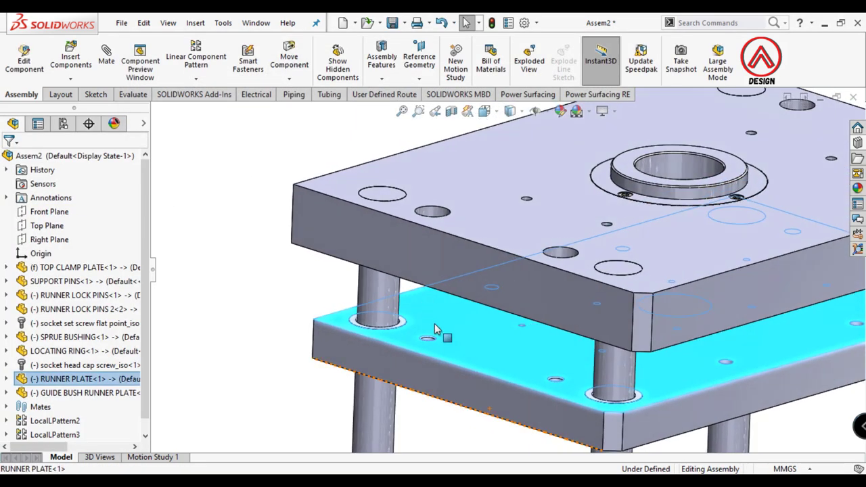
{"action": "left_click_drag", "start_coordinate": [447, 288], "coordinate": [448, 248]}
{"action": "key", "text": "Escape"}
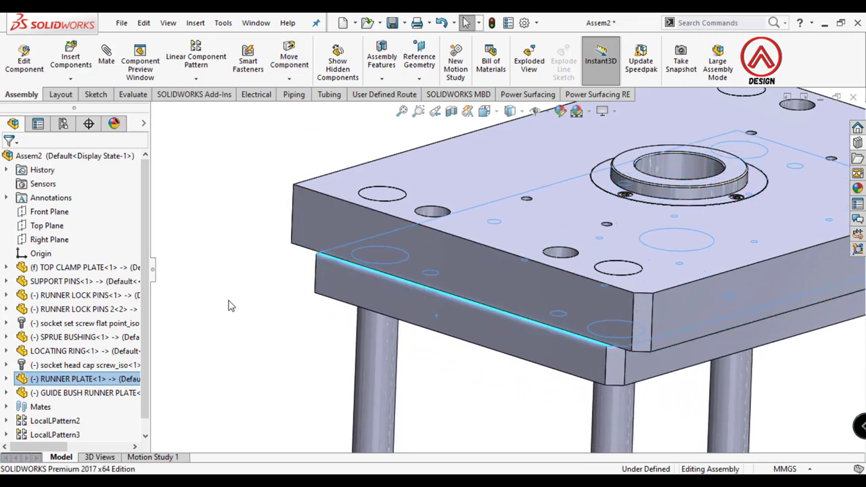
{"action": "left_click_drag", "start_coordinate": [431, 306], "coordinate": [444, 338]}
- Insert the STOPPER BOLT from the COMPONENT folder and place it beside the plates
{"action": "left_click", "coordinate": [70, 59]}
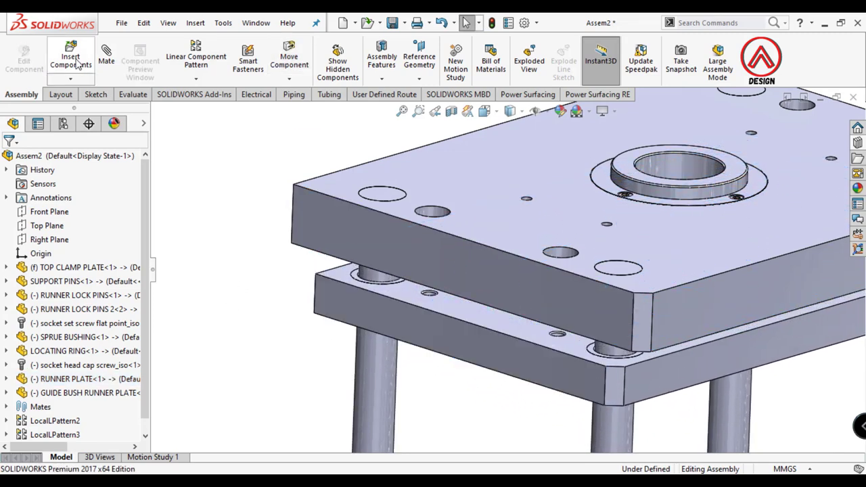
{"action": "left_click", "coordinate": [56, 379]}
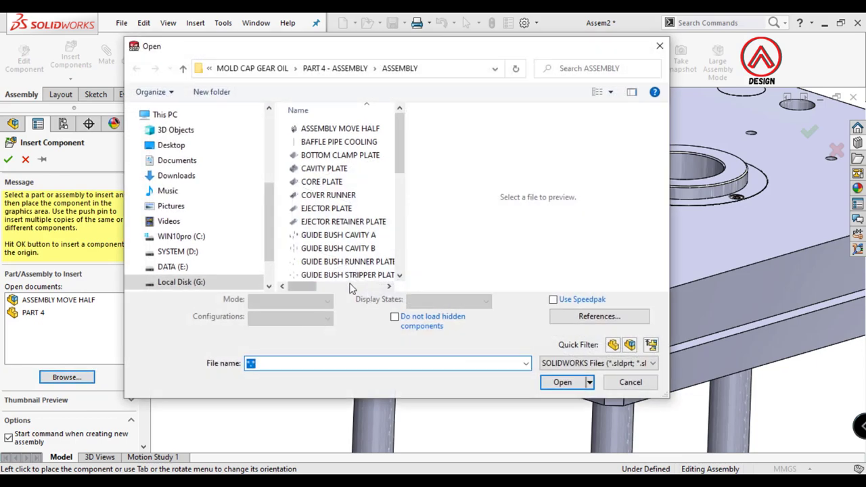
{"action": "scroll", "coordinate": [324, 247], "scroll_direction": "down", "scroll_amount": 3}
{"action": "scroll", "coordinate": [323, 247], "scroll_direction": "down", "scroll_amount": 2}
{"action": "scroll", "coordinate": [323, 247], "scroll_direction": "down", "scroll_amount": 2}
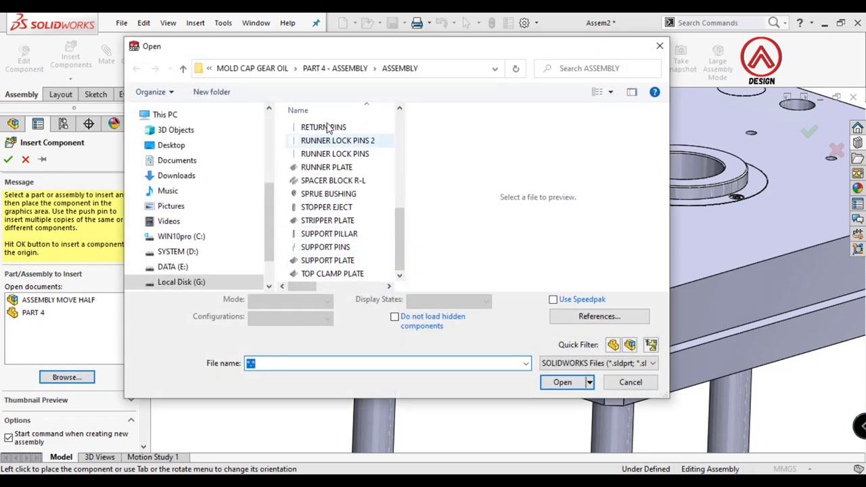
{"action": "left_click", "coordinate": [332, 71]}
{"action": "double_click", "coordinate": [340, 143]}
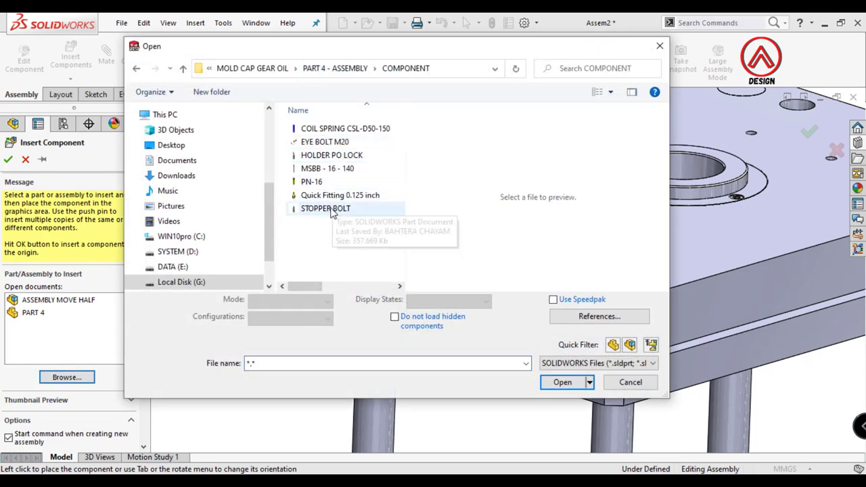
{"action": "left_click", "coordinate": [325, 209]}
{"action": "left_click", "coordinate": [562, 376]}
{"action": "left_click", "coordinate": [371, 274]}
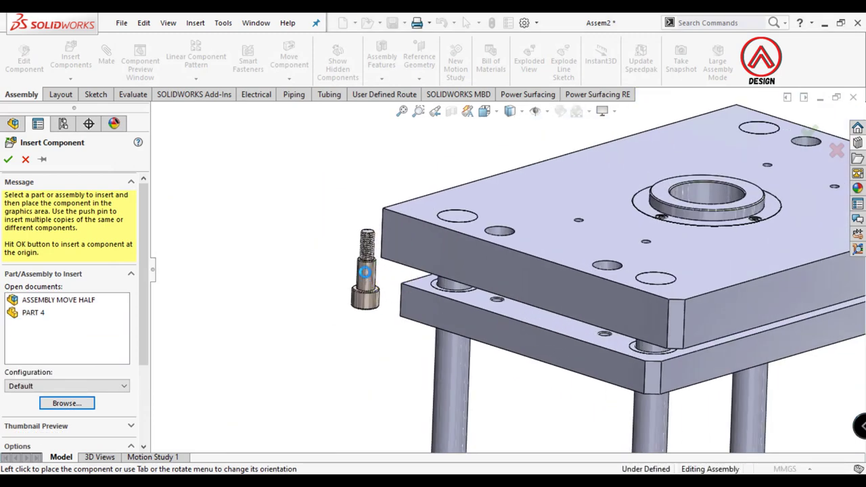
{"action": "key", "text": "Escape"}
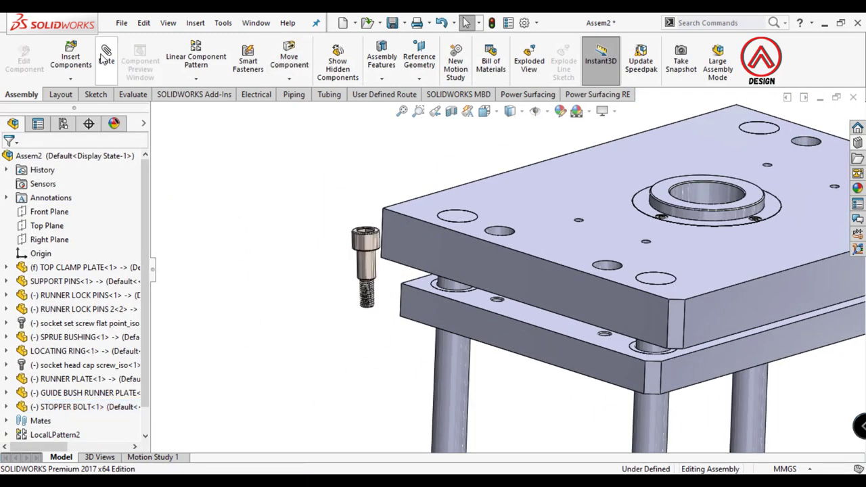
- Mate the stopper bolt's circular edge concentric with a runner plate hole
{"action": "left_click", "coordinate": [104, 59]}
{"action": "left_click", "coordinate": [372, 268]}
{"action": "scroll", "coordinate": [597, 335], "scroll_direction": "down", "scroll_amount": 2}
{"action": "scroll", "coordinate": [597, 335], "scroll_direction": "down", "scroll_amount": 2}
{"action": "left_click", "coordinate": [555, 291]}
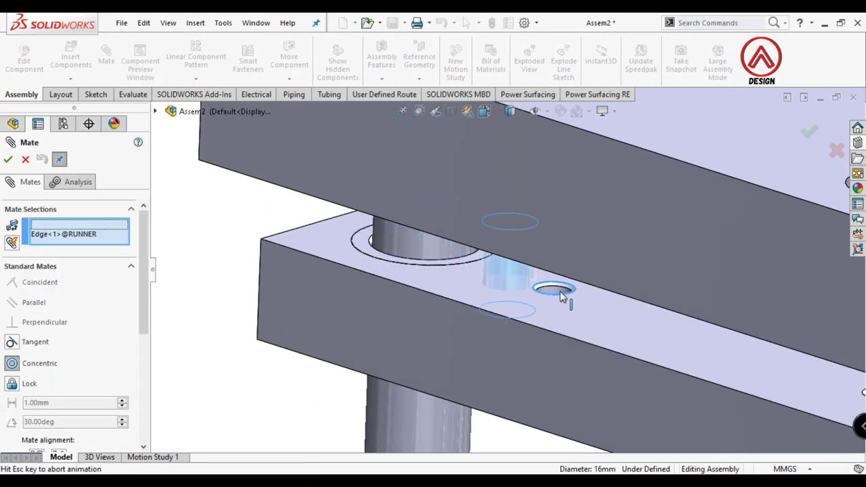
{"action": "left_click", "coordinate": [655, 311]}
- Mate the bolt's shoulder face coincident with the runner plate's top face
{"action": "mouse_move", "coordinate": [659, 317]}
{"action": "middle_mouse_down"}
{"action": "mouse_move", "coordinate": [552, 303]}
{"action": "mouse_move", "coordinate": [543, 182]}
{"action": "middle_mouse_up"}
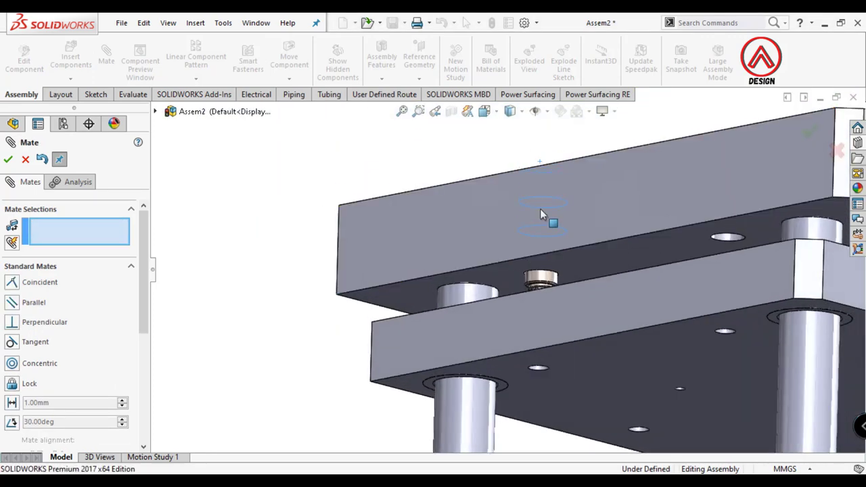
{"action": "scroll", "coordinate": [537, 296], "scroll_direction": "down", "scroll_amount": 2}
{"action": "scroll", "coordinate": [520, 274], "scroll_direction": "down", "scroll_amount": 3}
{"action": "left_click", "coordinate": [504, 285]}
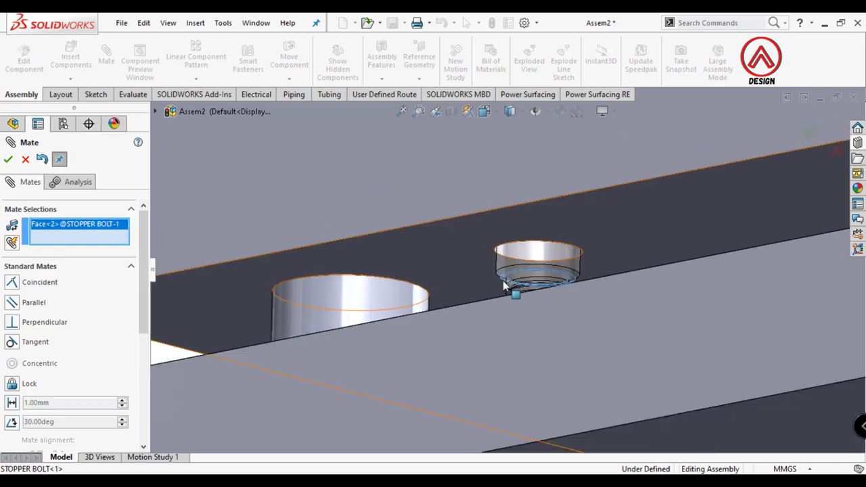
{"action": "middle_click_drag", "start_coordinate": [503, 284], "coordinate": [482, 351]}
{"action": "left_click", "coordinate": [661, 382]}
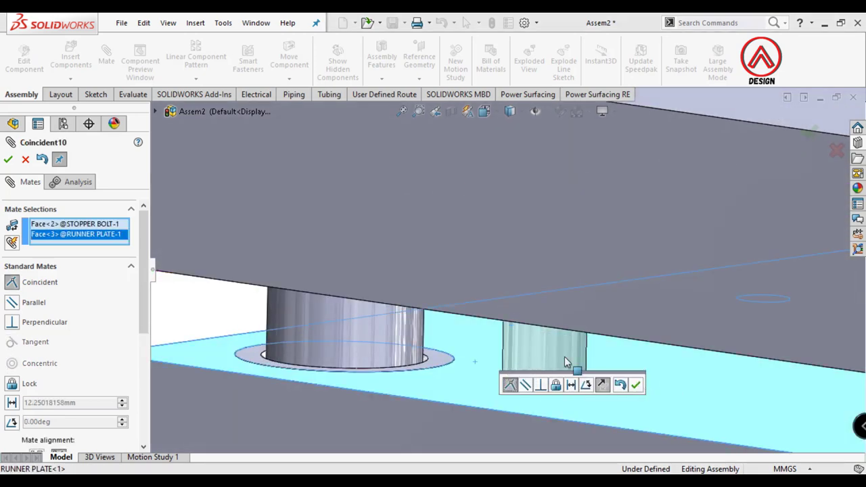
{"action": "scroll", "coordinate": [567, 362], "scroll_direction": "up", "scroll_amount": 3}
{"action": "left_click", "coordinate": [635, 384]}
{"action": "scroll", "coordinate": [528, 271], "scroll_direction": "down", "scroll_amount": 2}
- Switch to Hidden Lines Visible and drag the runner plate and bolt upward
{"action": "scroll", "coordinate": [532, 256], "scroll_direction": "down", "scroll_amount": 2}
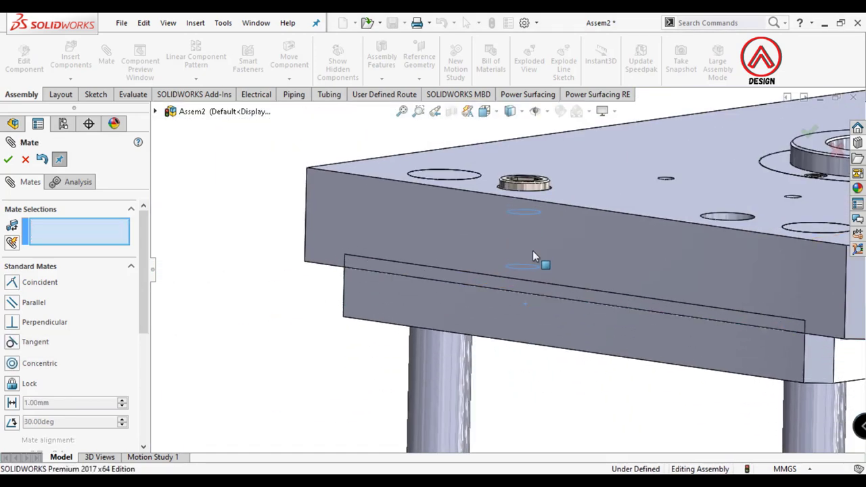
{"action": "left_click", "coordinate": [510, 111]}
{"action": "left_click", "coordinate": [512, 191]}
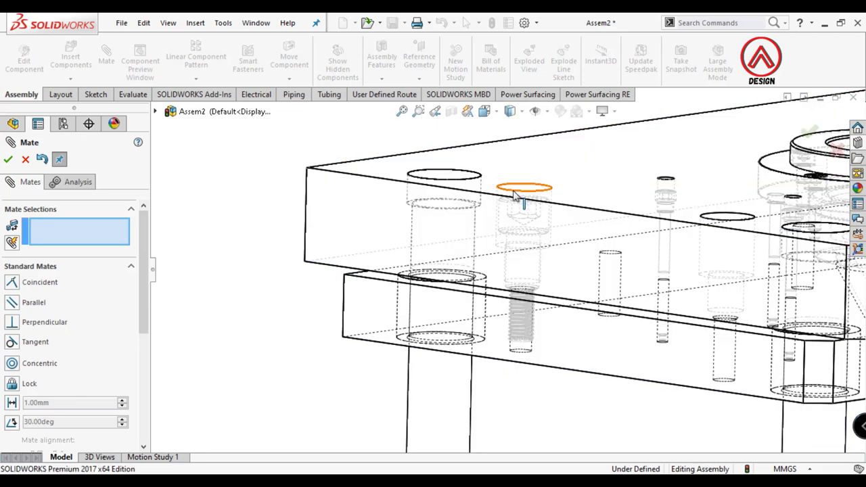
{"action": "scroll", "coordinate": [515, 197], "scroll_direction": "down", "scroll_amount": 1}
{"action": "scroll", "coordinate": [514, 288], "scroll_direction": "down", "scroll_amount": 1}
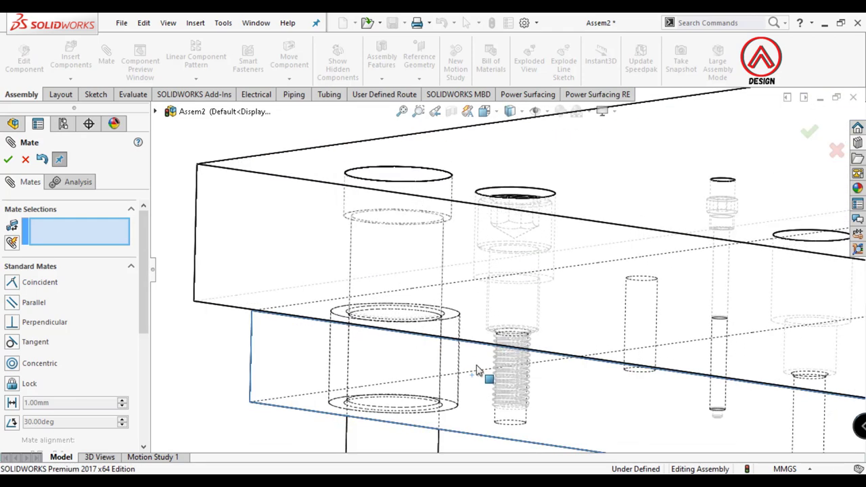
{"action": "left_click_drag", "start_coordinate": [477, 371], "coordinate": [480, 284]}
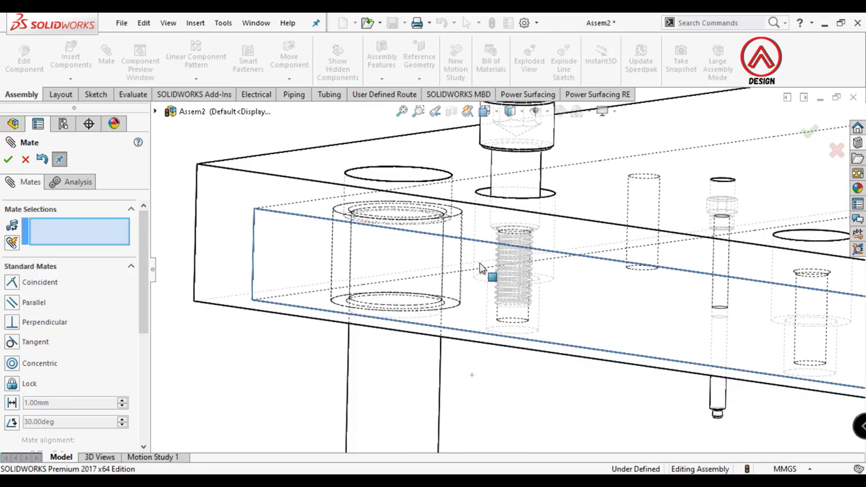
{"action": "left_click_drag", "start_coordinate": [480, 285], "coordinate": [480, 265]}
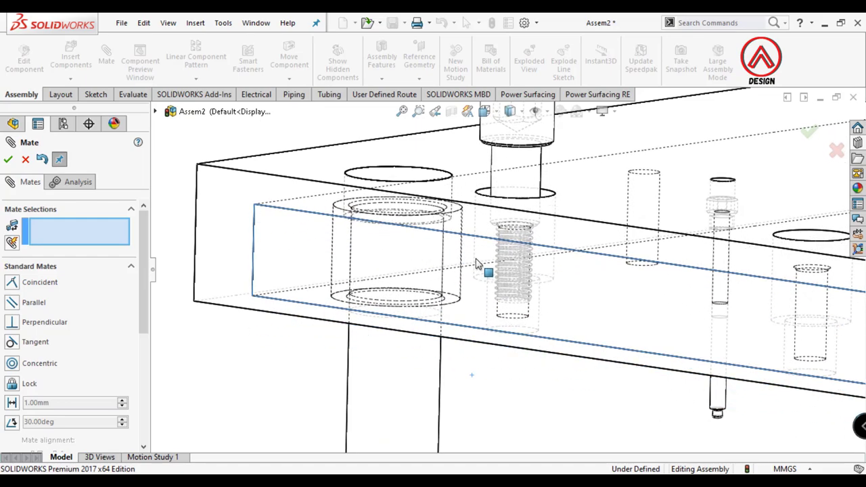
{"action": "middle_click_drag", "start_coordinate": [479, 264], "coordinate": [515, 222]}
- Try a 10 mm distance mate between the bolt head and runner plate faces
{"action": "scroll", "coordinate": [514, 222], "scroll_direction": "down", "scroll_amount": 2}
{"action": "scroll", "coordinate": [480, 214], "scroll_direction": "down", "scroll_amount": 2}
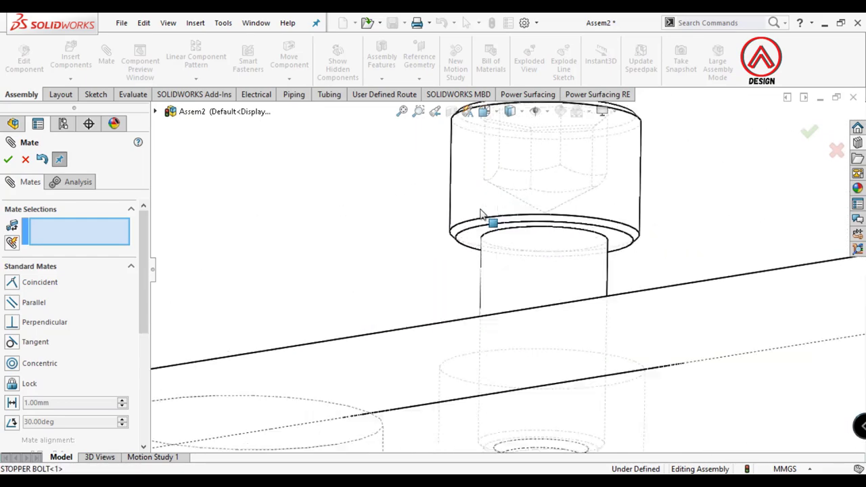
{"action": "left_click", "coordinate": [472, 243]}
{"action": "mouse_move", "coordinate": [472, 243]}
{"action": "middle_mouse_down"}
{"action": "mouse_move", "coordinate": [490, 309]}
{"action": "mouse_move", "coordinate": [485, 426]}
{"action": "middle_mouse_up"}
{"action": "scroll", "coordinate": [77, 376], "scroll_direction": "down", "scroll_amount": 3}
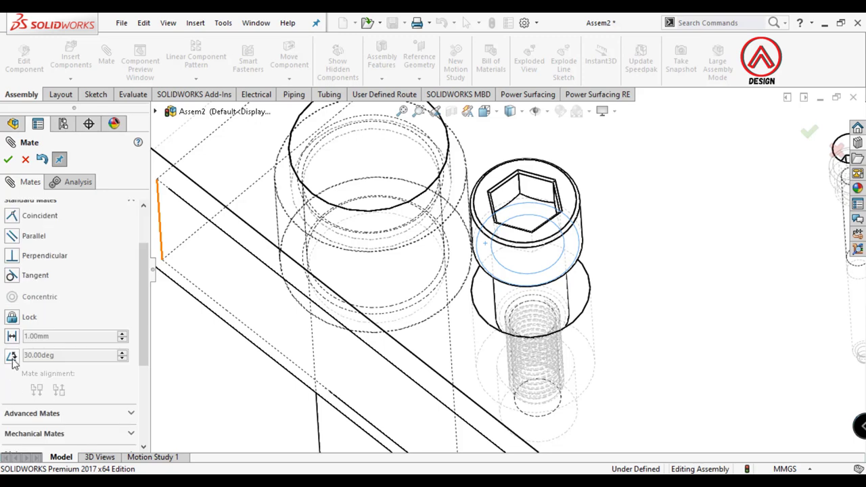
{"action": "left_click", "coordinate": [24, 413]}
{"action": "scroll", "coordinate": [27, 325], "scroll_direction": "down", "scroll_amount": 3}
{"action": "scroll", "coordinate": [54, 256], "scroll_direction": "up", "scroll_amount": 1}
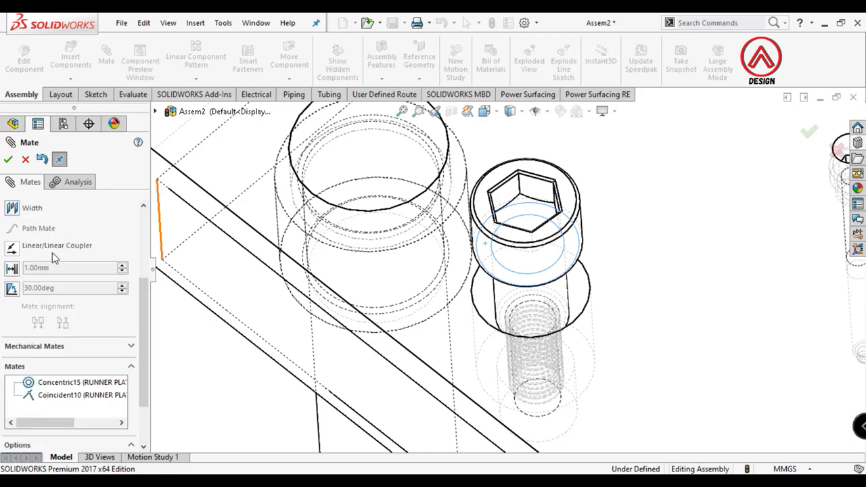
{"action": "left_click", "coordinate": [12, 269]}
{"action": "type", "text": "10"}
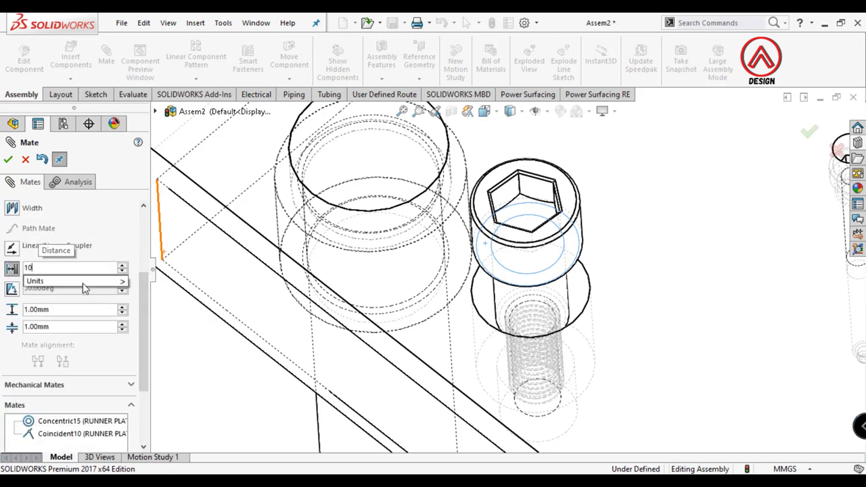
{"action": "key", "text": "Return"}
{"action": "scroll", "coordinate": [88, 259], "scroll_direction": "up", "scroll_amount": 4}
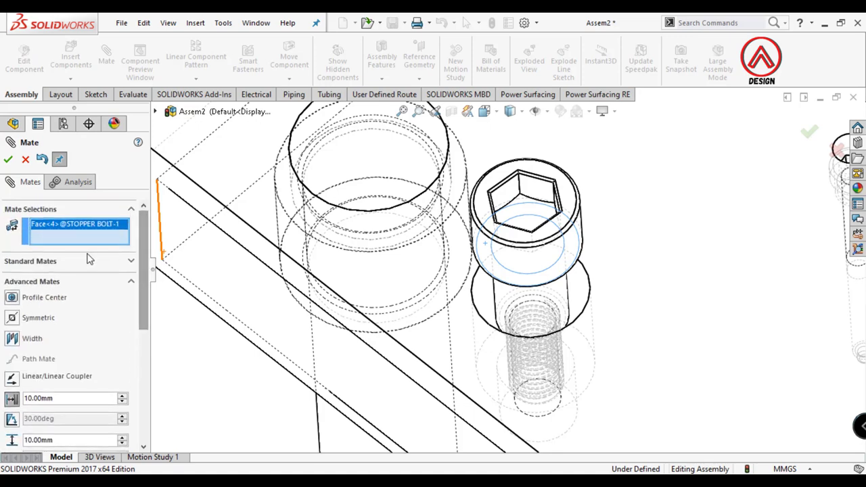
{"action": "left_click", "coordinate": [492, 342]}
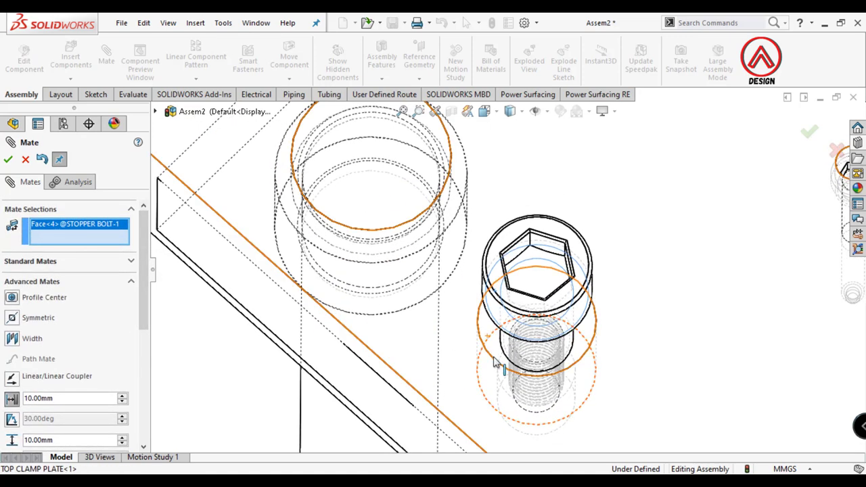
- Return to shaded-with-edges display and remove the runner plate face from the mate
{"action": "left_click", "coordinate": [512, 115]}
{"action": "left_click", "coordinate": [514, 130]}
{"action": "left_click", "coordinate": [107, 258]}
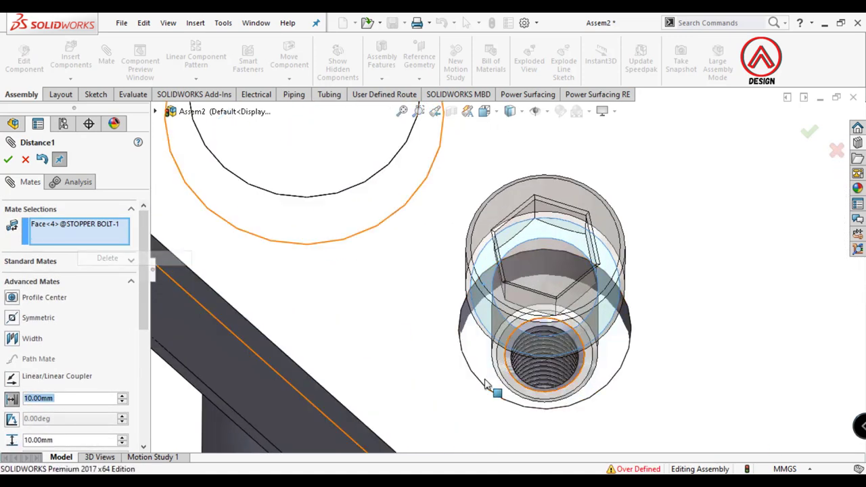
{"action": "mouse_move", "coordinate": [477, 357]}
{"action": "middle_mouse_down"}
{"action": "mouse_move", "coordinate": [378, 358]}
{"action": "mouse_move", "coordinate": [408, 268]}
{"action": "middle_mouse_up"}
{"action": "scroll", "coordinate": [376, 358], "scroll_direction": "up", "scroll_amount": 3}
- Cancel the distance mate and move the lower plates and stopper bolt down
{"action": "left_click", "coordinate": [25, 161]}
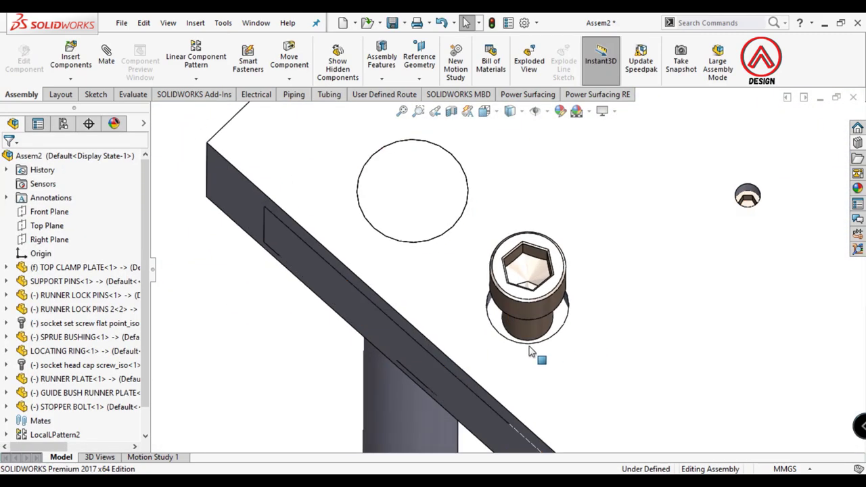
{"action": "left_click_drag", "start_coordinate": [474, 403], "coordinate": [473, 408]}
{"action": "middle_click_drag", "start_coordinate": [474, 408], "coordinate": [309, 367]}
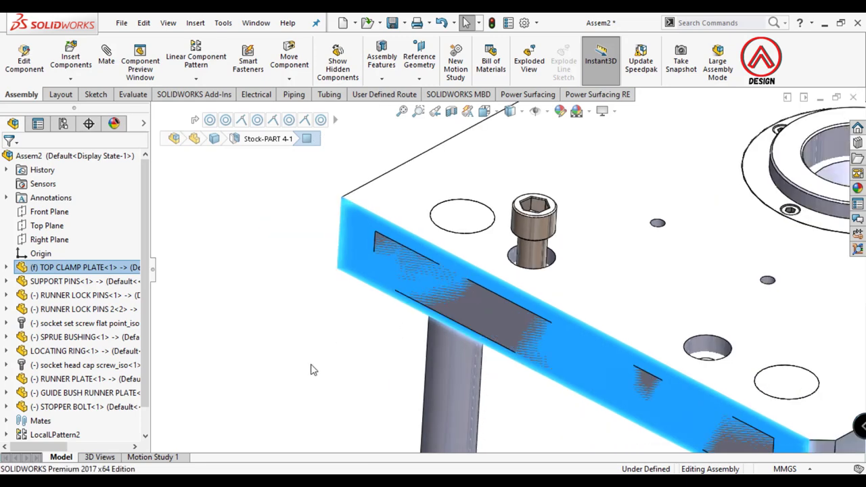
{"action": "left_click", "coordinate": [537, 357]}
{"action": "left_click_drag", "start_coordinate": [537, 357], "coordinate": [427, 380]}
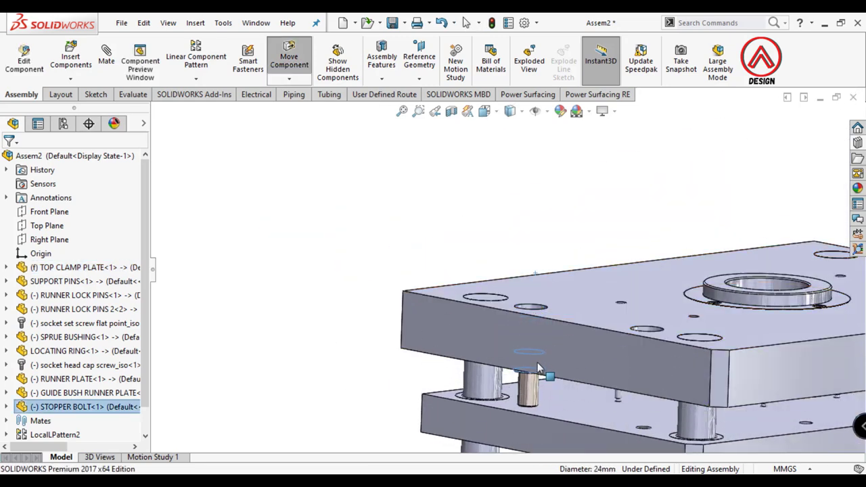
{"action": "key", "text": "Escape"}
- Select the stopper bolt head face and the top clamp plate face for mating
{"action": "scroll", "coordinate": [433, 325], "scroll_direction": "down", "scroll_amount": 3}
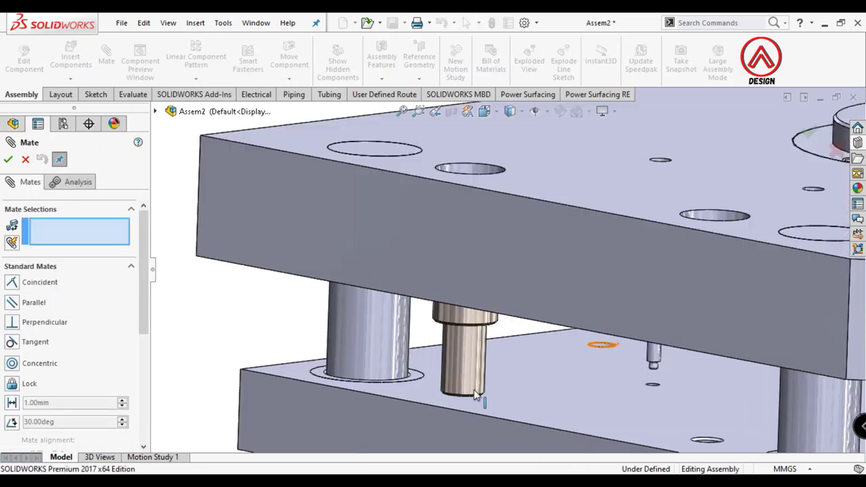
{"action": "scroll", "coordinate": [433, 325], "scroll_direction": "down", "scroll_amount": 3}
{"action": "scroll", "coordinate": [433, 325], "scroll_direction": "down", "scroll_amount": 3}
{"action": "scroll", "coordinate": [433, 324], "scroll_direction": "down", "scroll_amount": 2}
{"action": "left_click", "coordinate": [434, 325]}
{"action": "scroll", "coordinate": [434, 325], "scroll_direction": "up", "scroll_amount": 5}
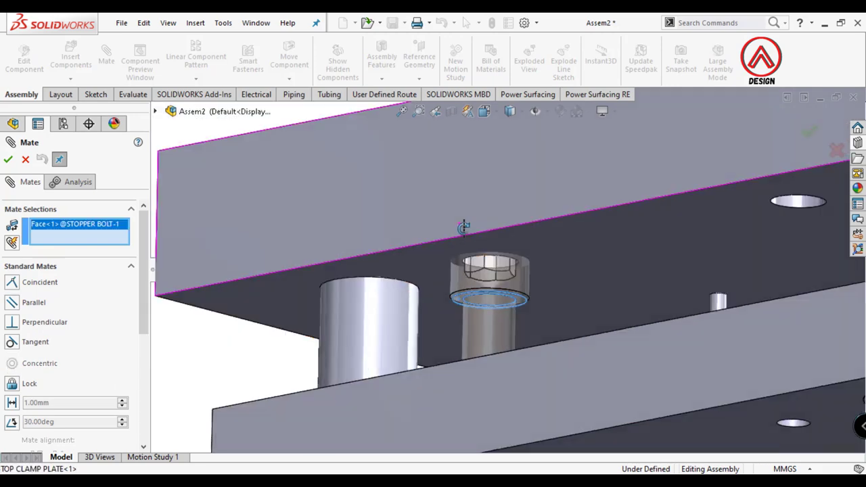
{"action": "middle_click_drag", "start_coordinate": [464, 228], "coordinate": [514, 245]}
{"action": "left_click", "coordinate": [515, 247]}
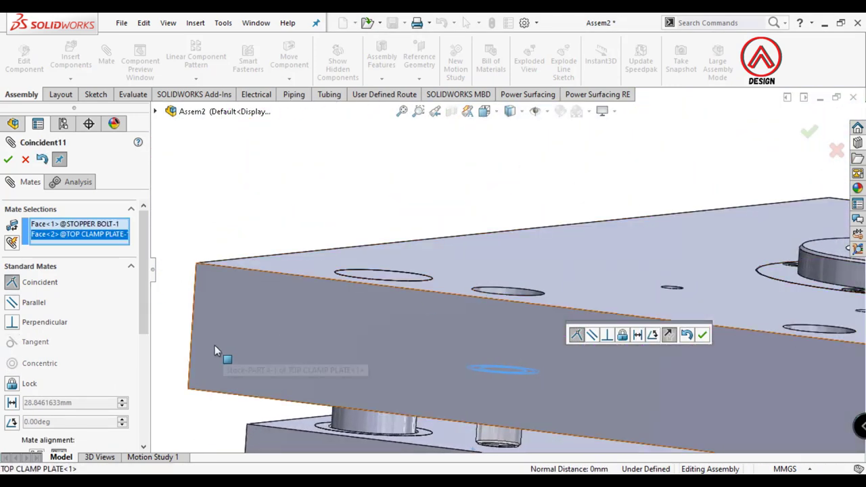
- Apply a 10 mm / 0 mm limit distance mate with Flip dimension unchecked
{"action": "scroll", "coordinate": [47, 360], "scroll_direction": "down", "scroll_amount": 4}
{"action": "scroll", "coordinate": [47, 360], "scroll_direction": "down", "scroll_amount": 2}
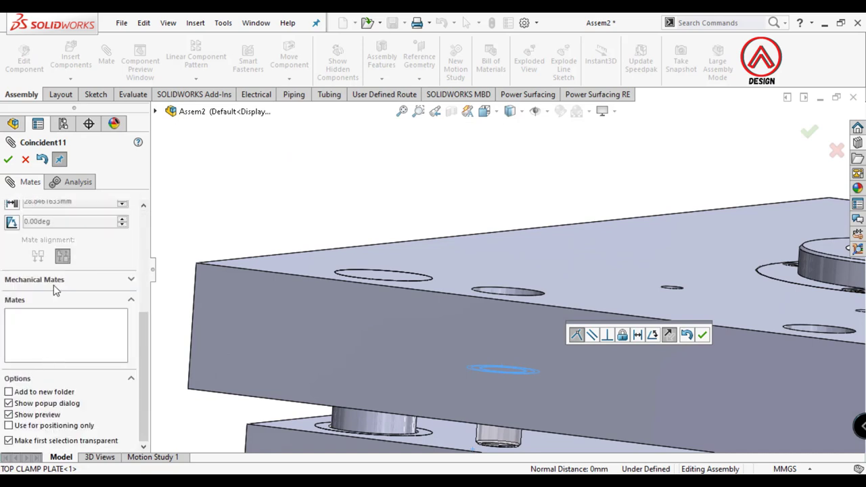
{"action": "scroll", "coordinate": [140, 327], "scroll_direction": "up", "scroll_amount": 3}
{"action": "left_click", "coordinate": [12, 310]}
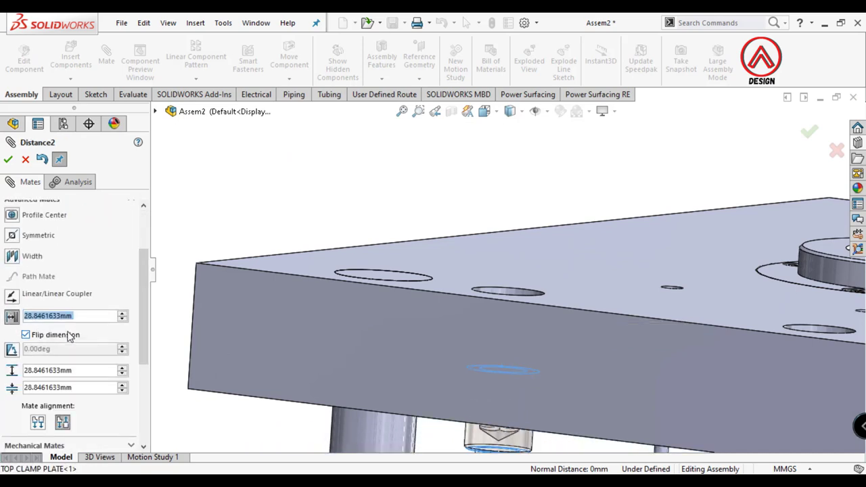
{"action": "type", "text": "10"}
{"action": "key", "text": "Return"}
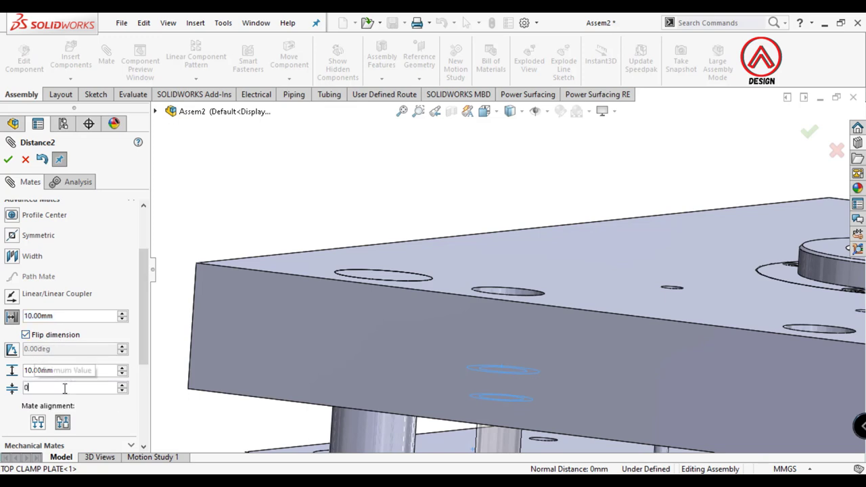
{"action": "left_click", "coordinate": [48, 338]}
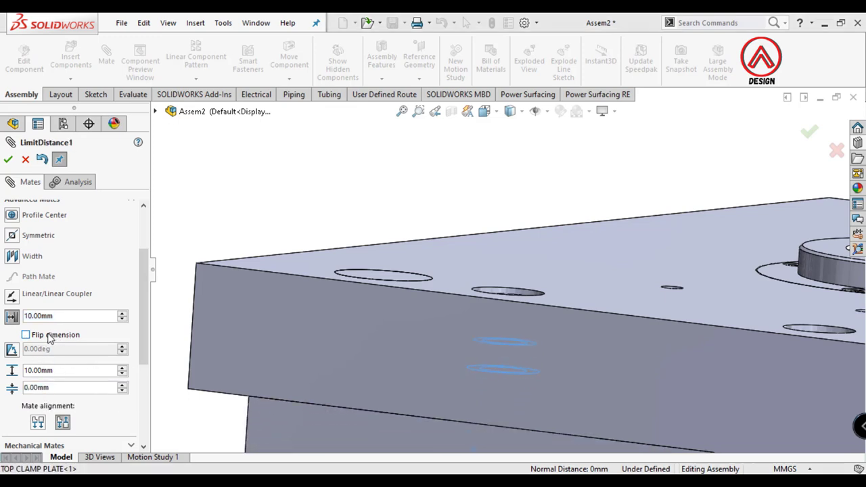
{"action": "left_click", "coordinate": [9, 157]}
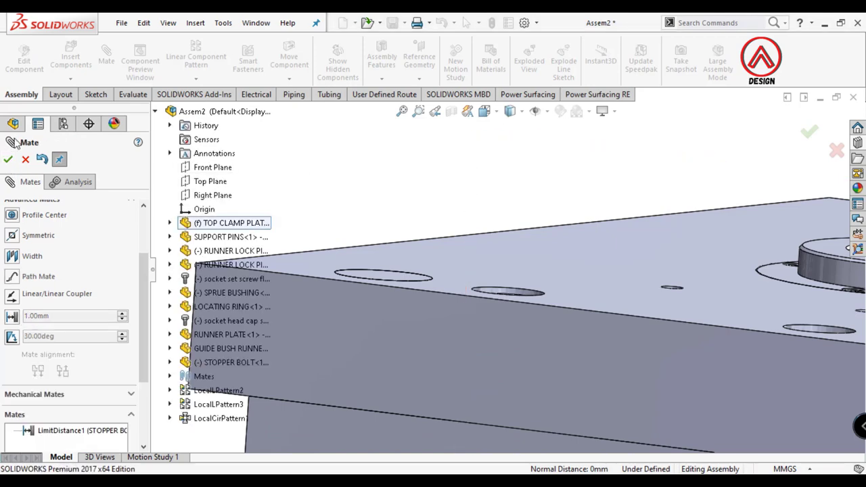
{"action": "left_click", "coordinate": [8, 161]}
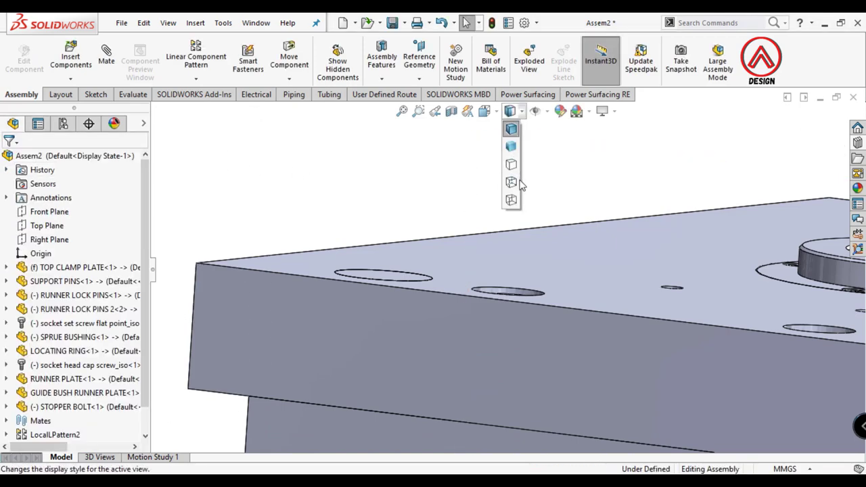
- Show hidden lines, test the runner plate's travel, then restore shaded-with-edges display
{"action": "left_click", "coordinate": [515, 183]}
{"action": "left_click_drag", "start_coordinate": [476, 370], "coordinate": [424, 452]}
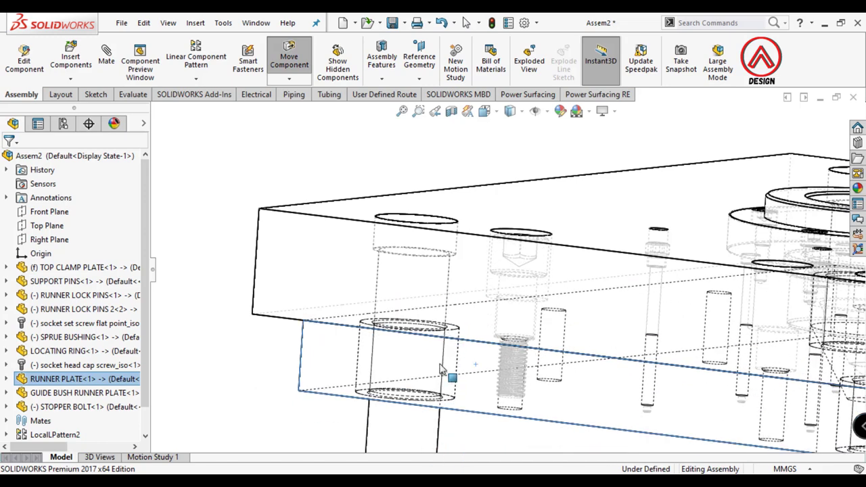
{"action": "key", "text": "Escape"}
{"action": "left_click", "coordinate": [510, 111]}
{"action": "left_click", "coordinate": [497, 136]}
{"action": "scroll", "coordinate": [540, 320], "scroll_direction": "up", "scroll_amount": 3}
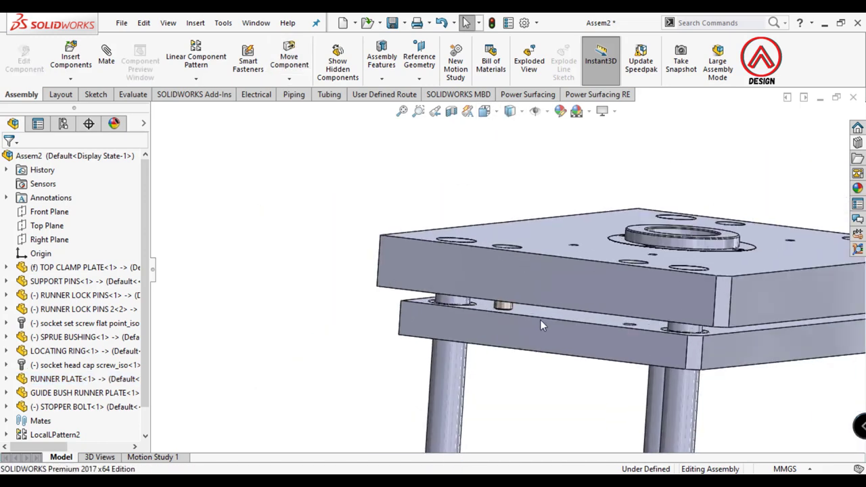
{"action": "left_click_drag", "start_coordinate": [540, 319], "coordinate": [542, 301]}
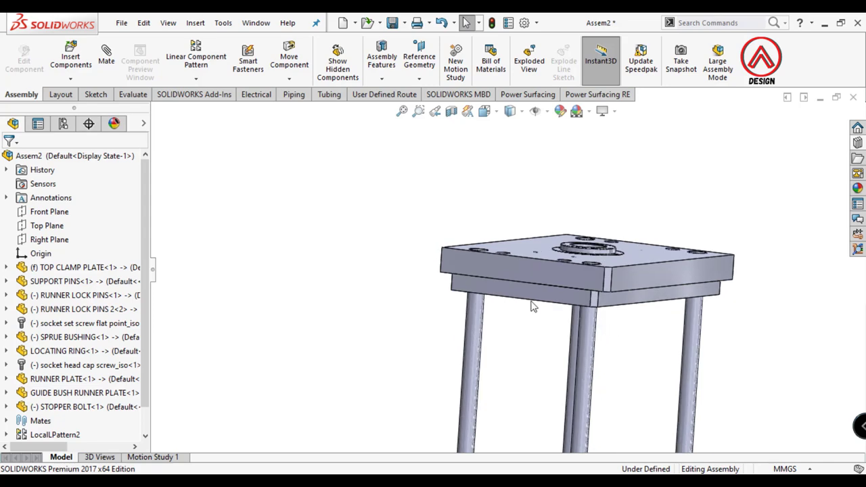
{"action": "middle_click_drag", "start_coordinate": [599, 332], "coordinate": [518, 328]}
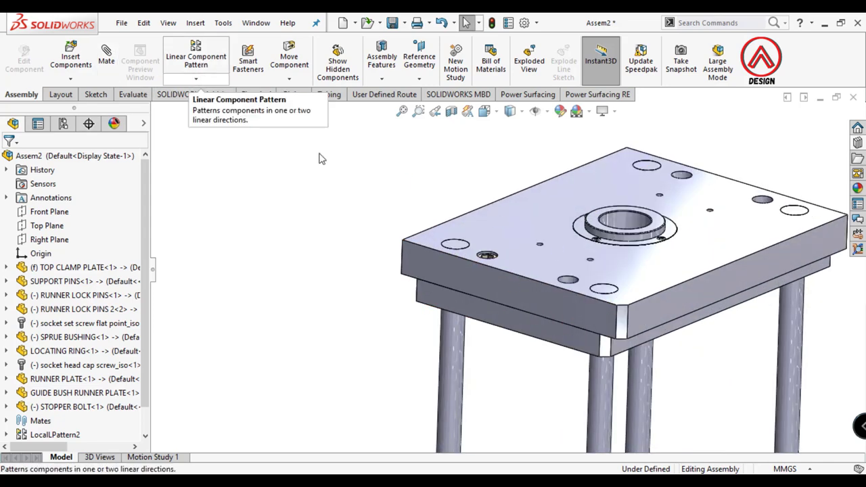
{"action": "scroll", "coordinate": [439, 235], "scroll_direction": "down", "scroll_amount": 2}
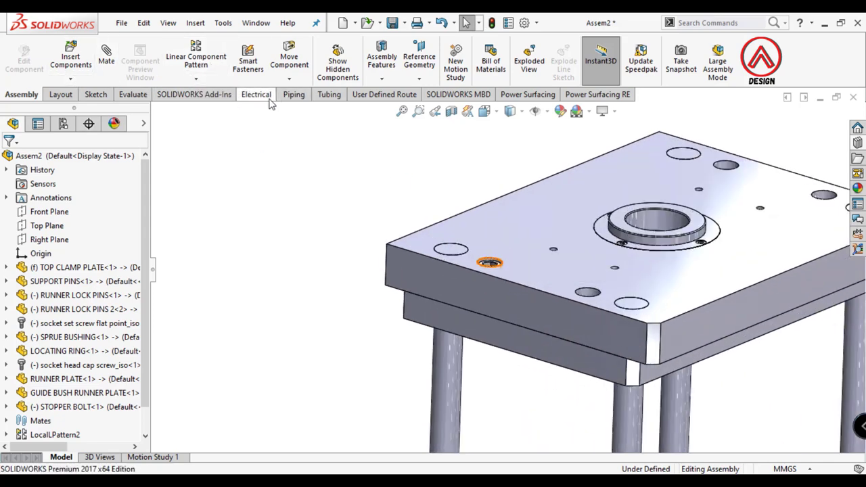
- Measure the spacing between the first pair of counterbored holes: 128 mm
{"action": "left_click", "coordinate": [132, 94]}
{"action": "left_click", "coordinate": [179, 60]}
{"action": "scroll", "coordinate": [535, 274], "scroll_direction": "down", "scroll_amount": 5}
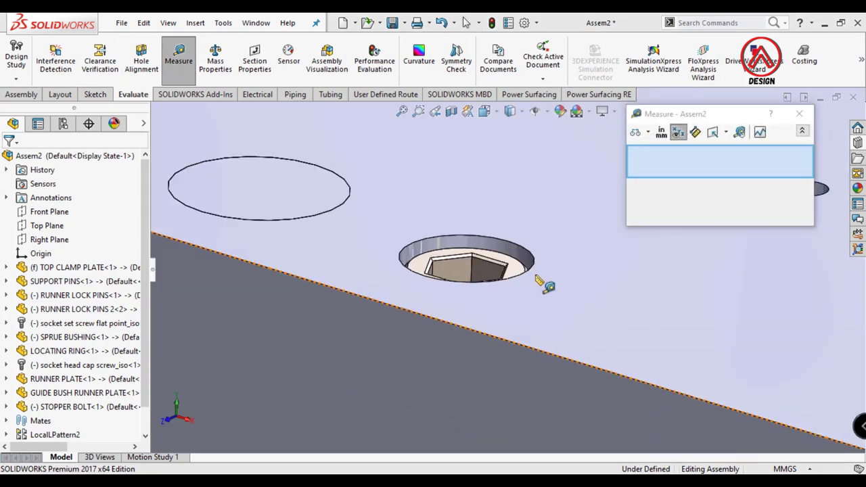
{"action": "left_click", "coordinate": [530, 270]}
{"action": "scroll", "coordinate": [676, 345], "scroll_direction": "up", "scroll_amount": 3}
{"action": "left_click", "coordinate": [672, 315]}
{"action": "scroll", "coordinate": [672, 314], "scroll_direction": "up", "scroll_amount": 3}
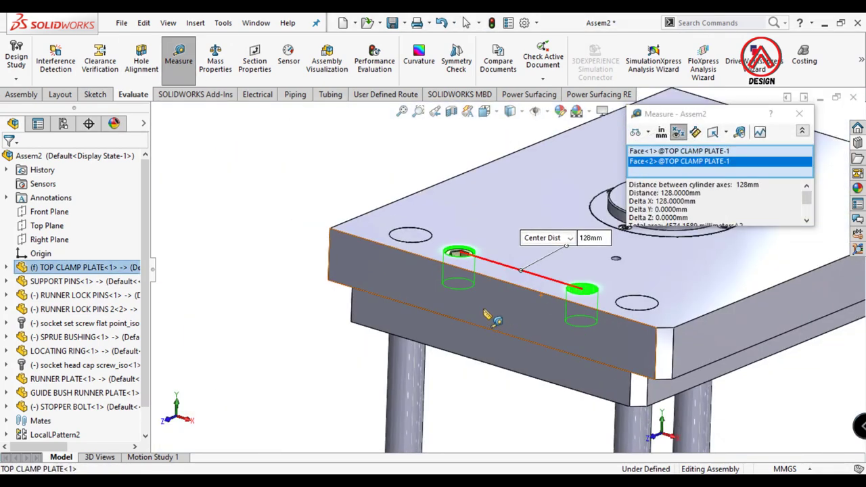
- Measure the spacing across the top clamp plate to the far counterbored hole: 390 mm
{"action": "key", "text": "Escape"}
{"action": "scroll", "coordinate": [534, 298], "scroll_direction": "down", "scroll_amount": 2}
{"action": "scroll", "coordinate": [529, 297], "scroll_direction": "down", "scroll_amount": 3}
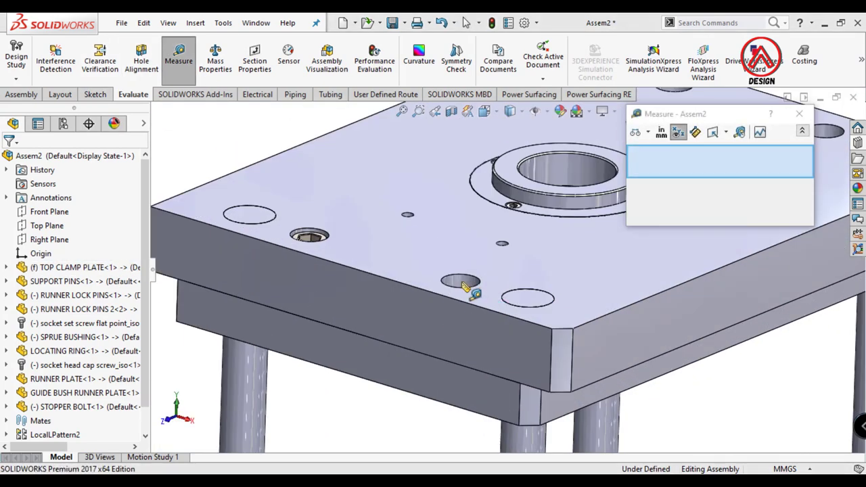
{"action": "left_click", "coordinate": [529, 298]}
{"action": "scroll", "coordinate": [530, 298], "scroll_direction": "up", "scroll_amount": 4}
{"action": "scroll", "coordinate": [561, 284], "scroll_direction": "down", "scroll_amount": 4}
{"action": "left_click", "coordinate": [577, 287]}
{"action": "scroll", "coordinate": [577, 287], "scroll_direction": "up", "scroll_amount": 3}
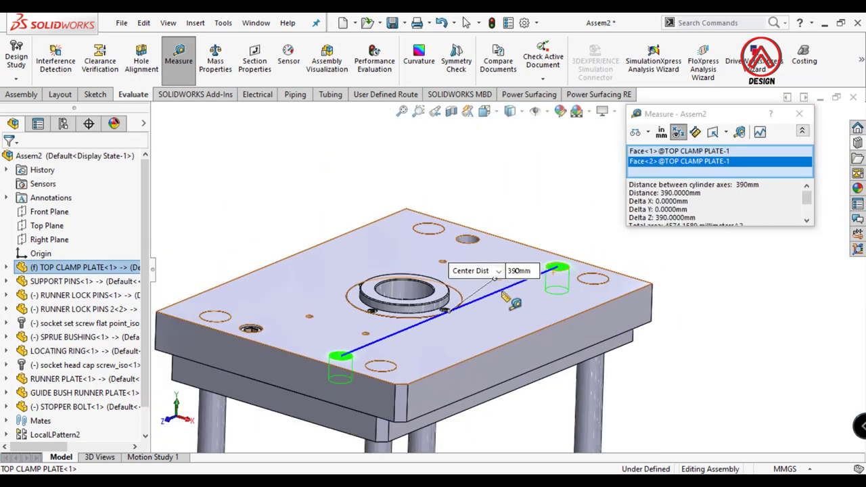
{"action": "left_click", "coordinate": [178, 60]}
{"action": "left_click", "coordinate": [21, 94]}
{"action": "left_click", "coordinate": [196, 61]}
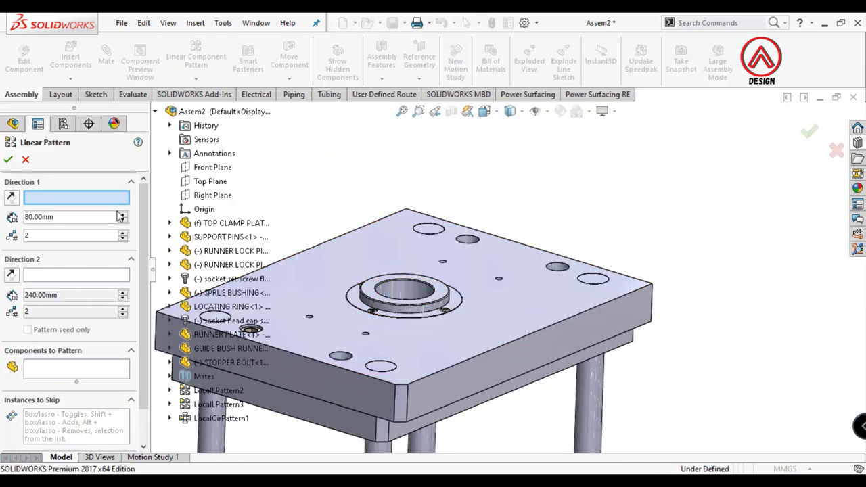
- Pattern the STOPPER BOLT 2×2: 128 mm along Right Plane, 390 mm along Front Plane
{"action": "type", "text": "9"}
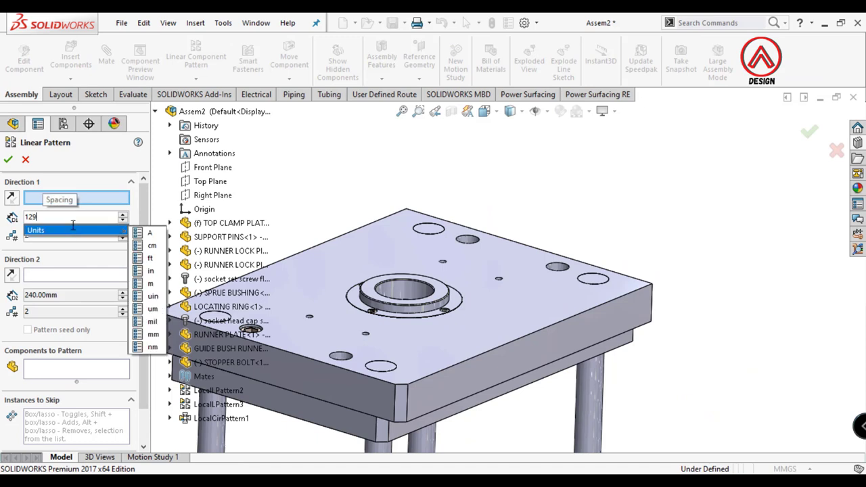
{"action": "key", "text": "BackSpace"}
{"action": "type", "text": "8"}
{"action": "key", "text": "Return"}
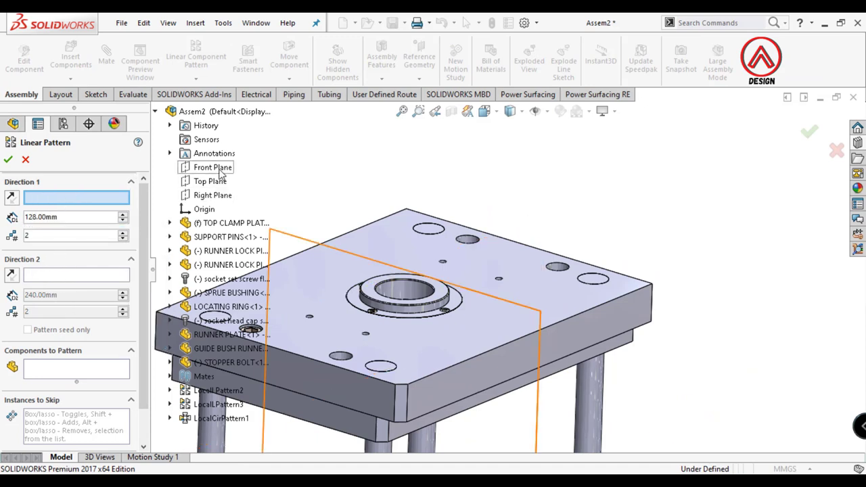
{"action": "left_click", "coordinate": [213, 195]}
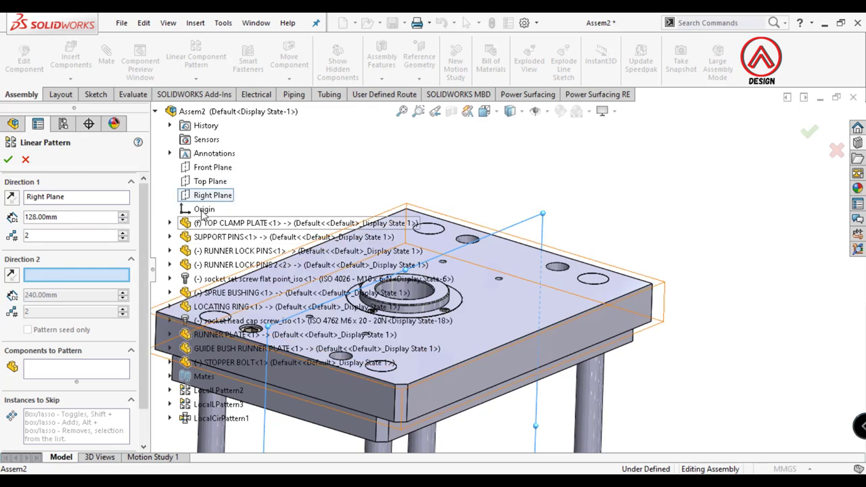
{"action": "left_click", "coordinate": [212, 167]}
{"action": "type", "text": "3"}
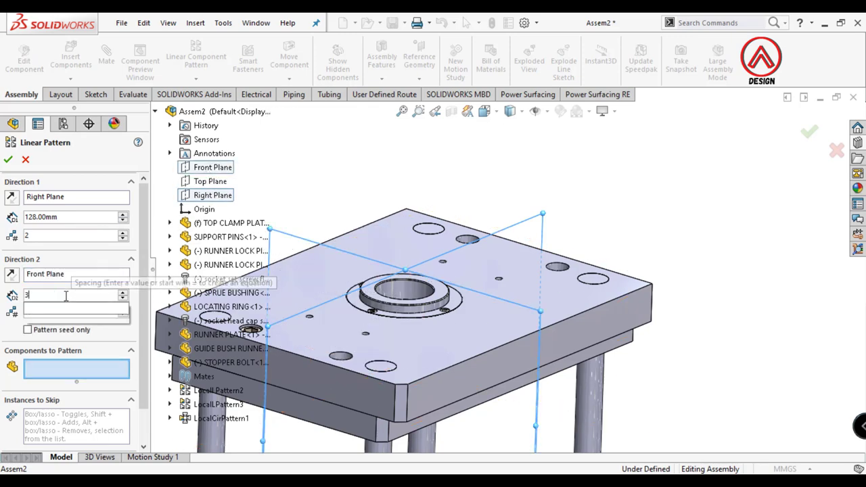
{"action": "type", "text": "90.00mm"}
{"action": "key", "text": "Return"}
{"action": "scroll", "coordinate": [299, 338], "scroll_direction": "down", "scroll_amount": 2}
{"action": "scroll", "coordinate": [296, 322], "scroll_direction": "down", "scroll_amount": 5}
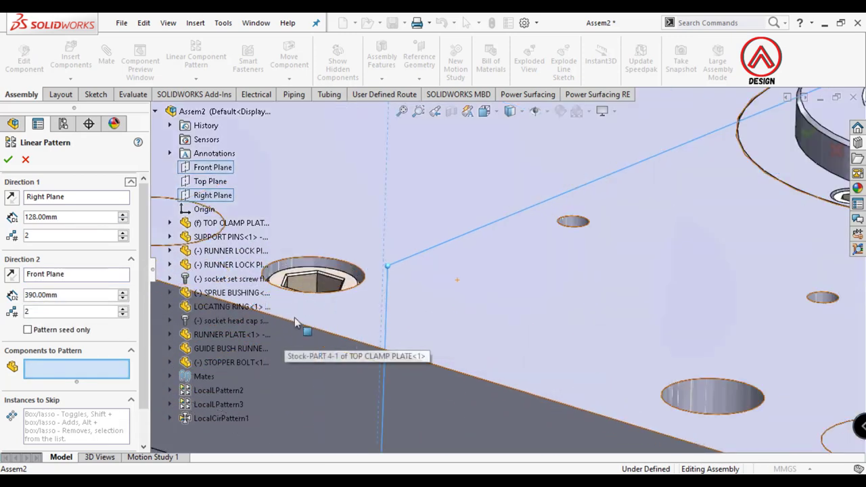
{"action": "left_click", "coordinate": [316, 281]}
{"action": "scroll", "coordinate": [614, 274], "scroll_direction": "up", "scroll_amount": 6}
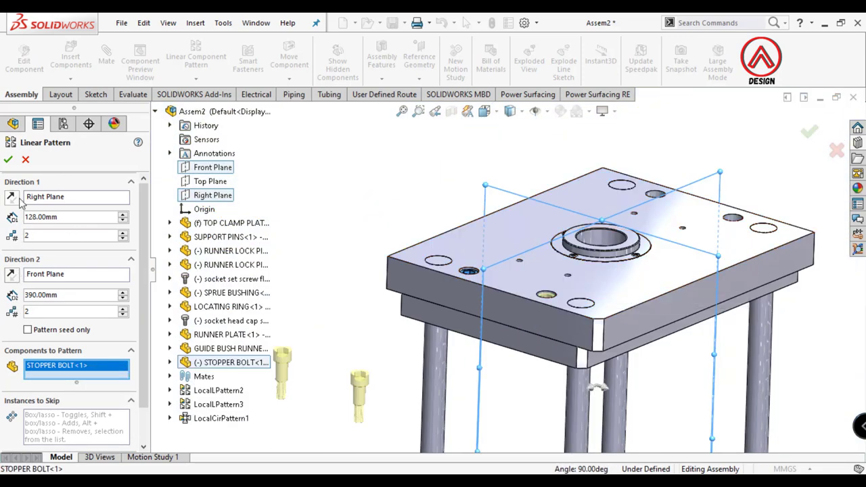
{"action": "left_click", "coordinate": [8, 160]}
- Orbit around the mould to inspect the underside and pins, ending on an elevated front view
{"action": "scroll", "coordinate": [551, 284], "scroll_direction": "up", "scroll_amount": 5}
{"action": "middle_click_drag", "start_coordinate": [551, 298], "coordinate": [552, 274]}
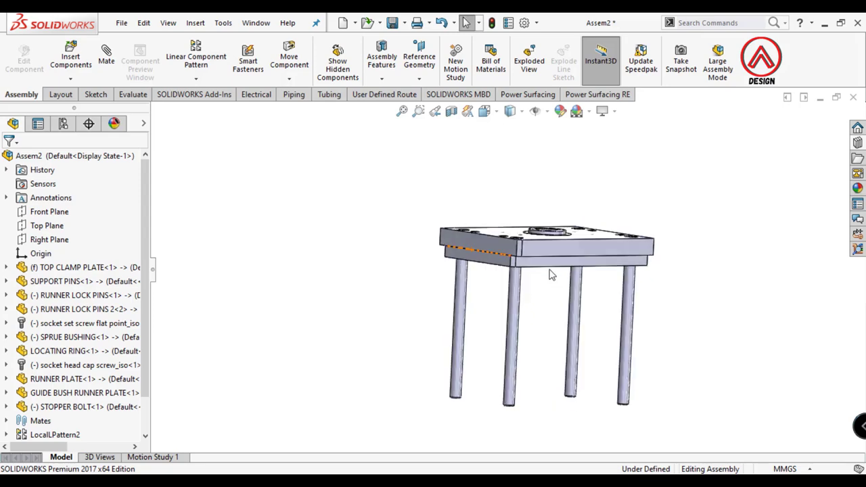
{"action": "scroll", "coordinate": [551, 274], "scroll_direction": "down", "scroll_amount": 3}
{"action": "left_click_drag", "start_coordinate": [531, 316], "coordinate": [545, 328]}
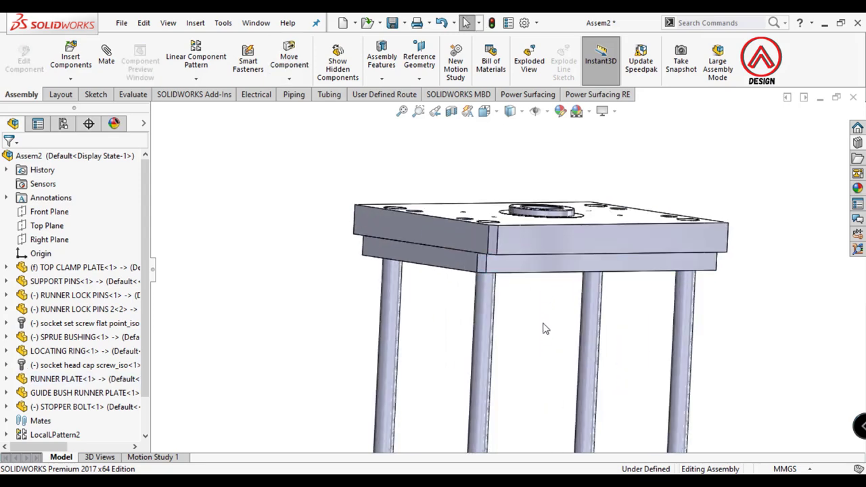
{"action": "middle_click_drag", "start_coordinate": [545, 328], "coordinate": [510, 329]}
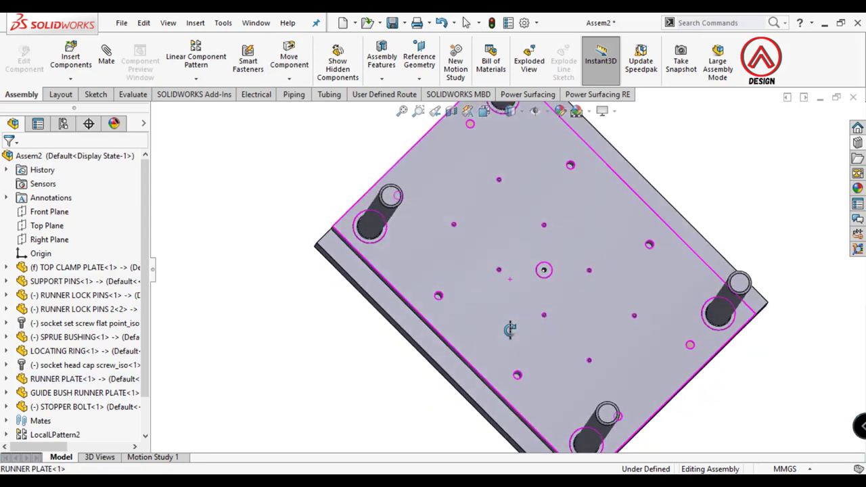
{"action": "scroll", "coordinate": [510, 329], "scroll_direction": "up", "scroll_amount": 3}
{"action": "middle_click_drag", "start_coordinate": [499, 237], "coordinate": [525, 305]}
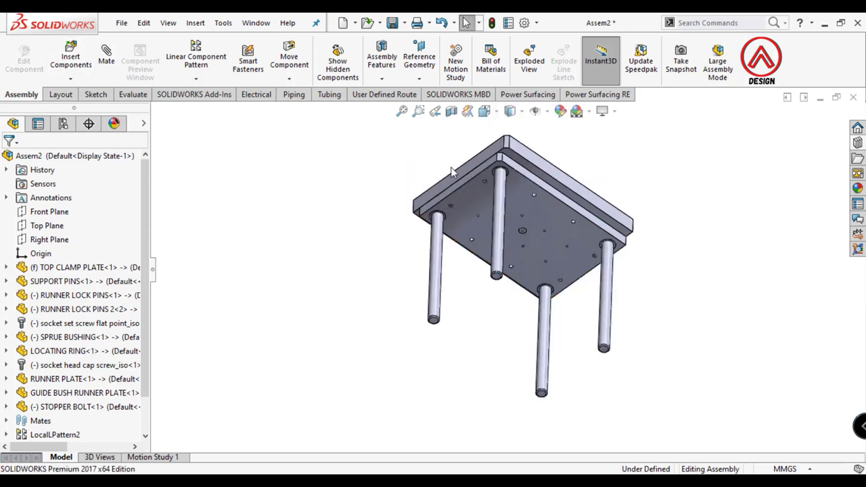
{"action": "middle_click_drag", "start_coordinate": [452, 172], "coordinate": [545, 217]}
{"action": "left_click", "coordinate": [71, 57]}
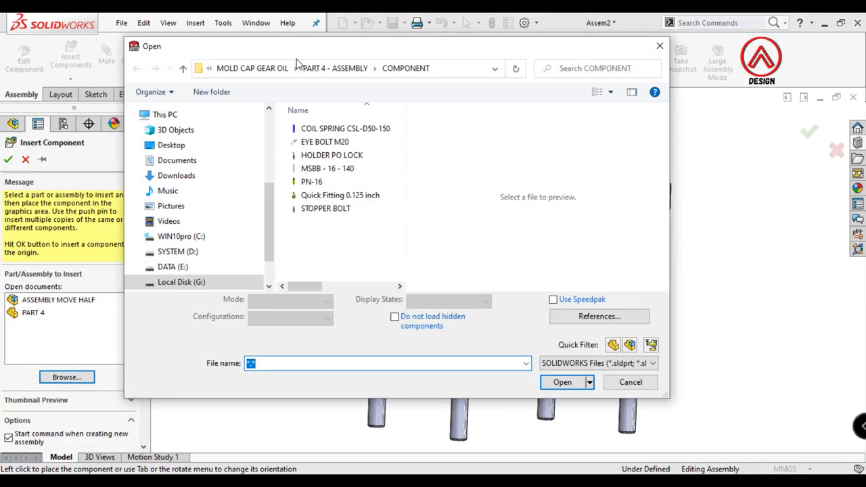
- Browse into the PART 4 - ASSEMBLY\ASSEMBLY folder and load the CAVITY PLATE part
{"action": "left_click", "coordinate": [331, 68]}
{"action": "double_click", "coordinate": [315, 133]}
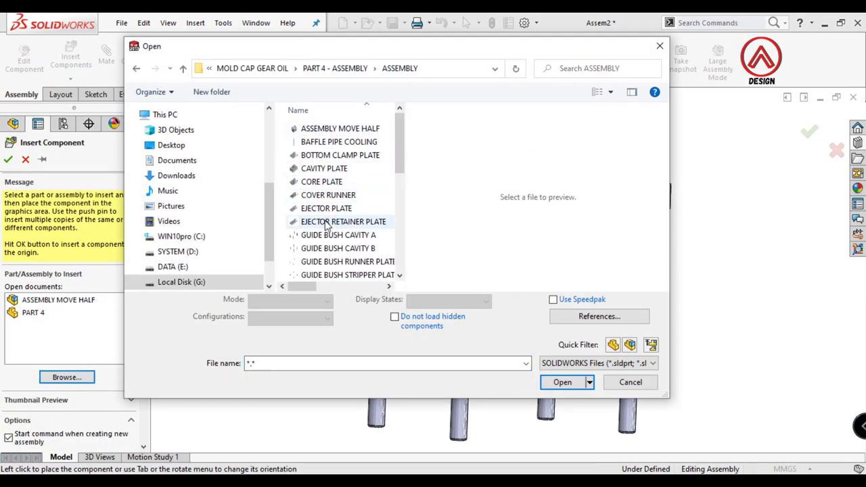
{"action": "scroll", "coordinate": [318, 233], "scroll_direction": "down", "scroll_amount": 3}
{"action": "scroll", "coordinate": [318, 233], "scroll_direction": "down", "scroll_amount": 3}
{"action": "scroll", "coordinate": [320, 234], "scroll_direction": "up", "scroll_amount": 3}
{"action": "scroll", "coordinate": [321, 233], "scroll_direction": "up", "scroll_amount": 3}
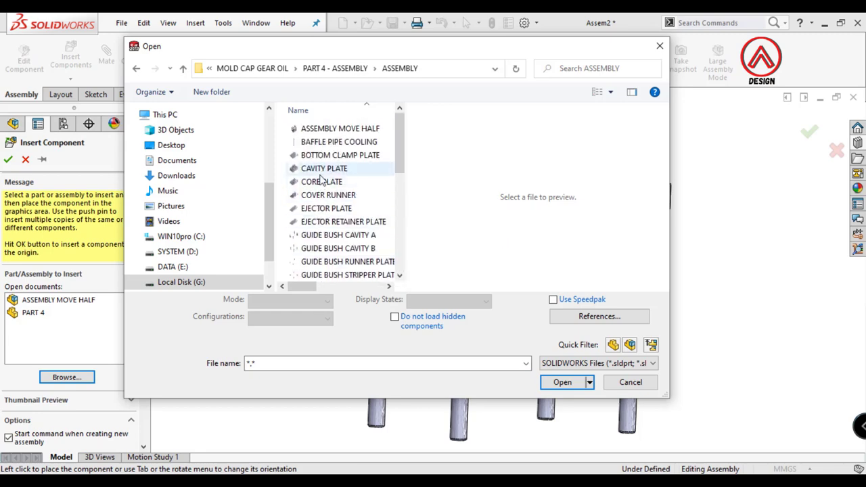
{"action": "double_click", "coordinate": [319, 169]}
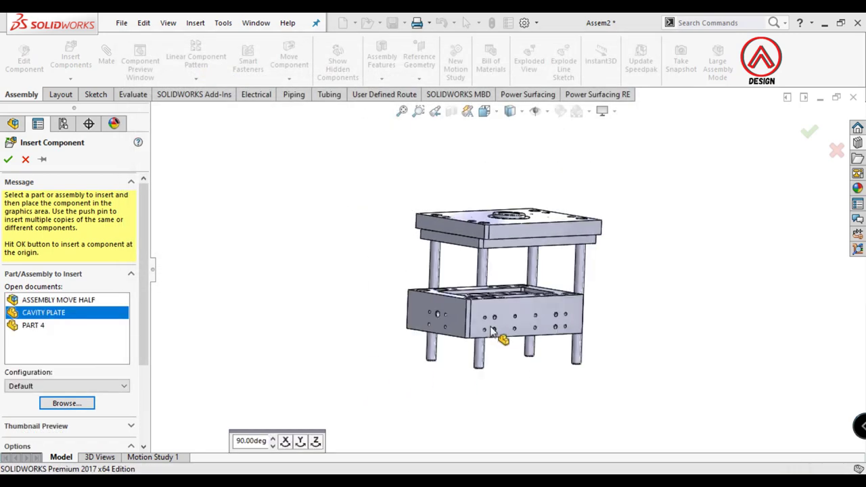
{"action": "scroll", "coordinate": [504, 329], "scroll_direction": "down", "scroll_amount": 3}
{"action": "scroll", "coordinate": [521, 326], "scroll_direction": "down", "scroll_amount": 3}
- Place the cavity plate, then insert and place the GUIDE BUSH CAVITY A part
{"action": "left_click", "coordinate": [524, 323]}
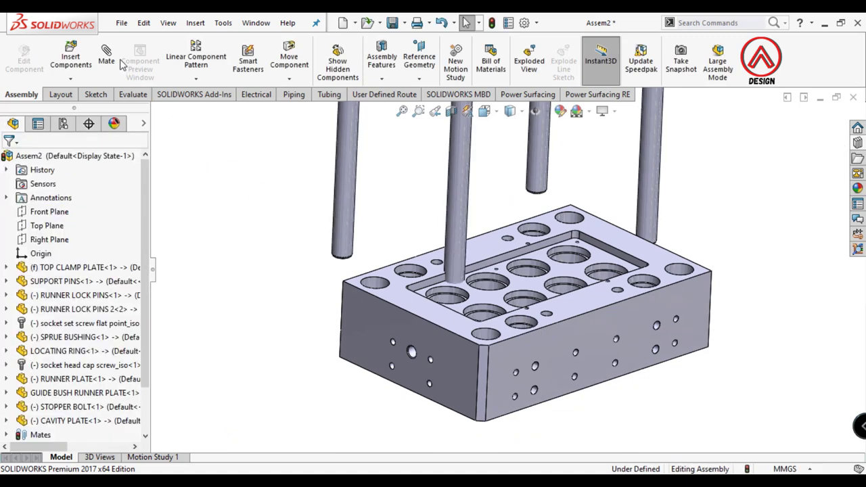
{"action": "left_click", "coordinate": [84, 65]}
{"action": "left_click", "coordinate": [67, 377]}
{"action": "scroll", "coordinate": [341, 193], "scroll_direction": "down", "scroll_amount": 3}
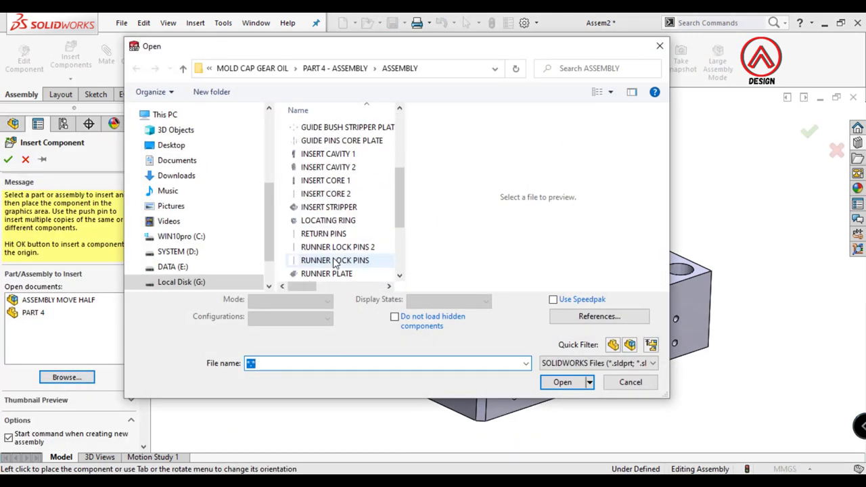
{"action": "scroll", "coordinate": [345, 196], "scroll_direction": "up", "scroll_amount": 3}
{"action": "left_click", "coordinate": [338, 165]}
{"action": "left_click", "coordinate": [551, 381]}
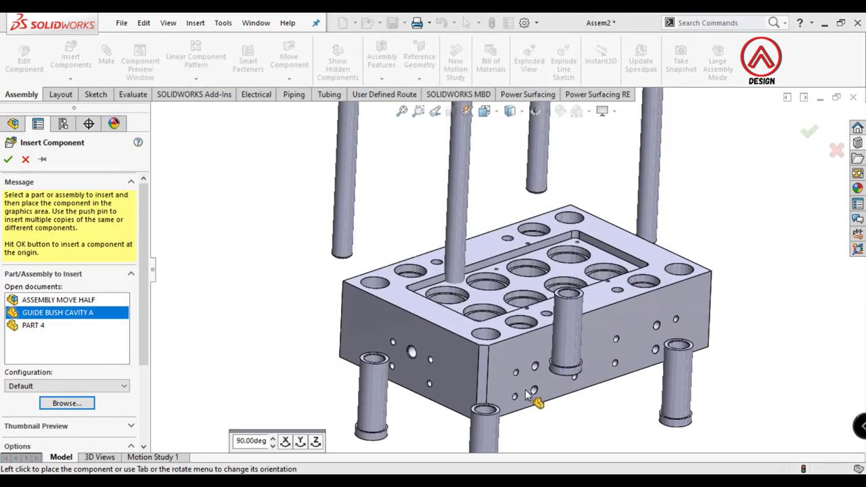
{"action": "left_click", "coordinate": [382, 268]}
- Mate two guide bushes concentric with the cavity plate's corner holes
{"action": "left_click", "coordinate": [106, 61]}
{"action": "scroll", "coordinate": [533, 412], "scroll_direction": "down", "scroll_amount": 3}
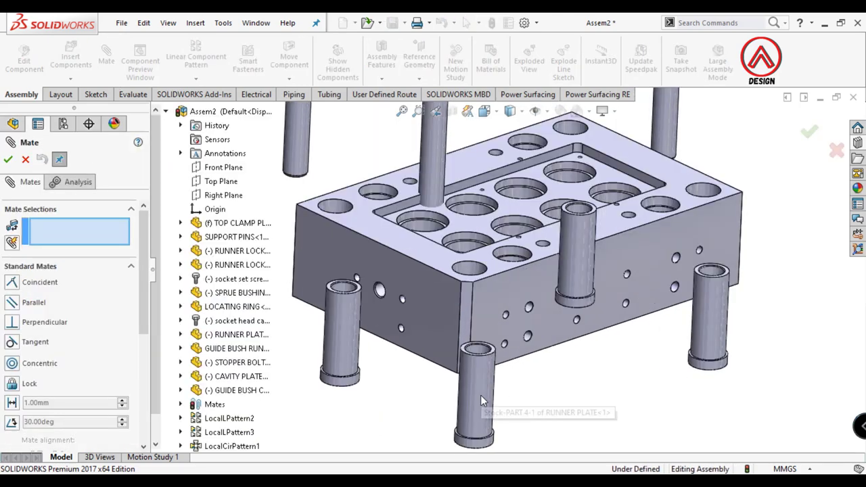
{"action": "left_click", "coordinate": [480, 395]}
{"action": "left_click", "coordinate": [472, 272]}
{"action": "left_click", "coordinate": [687, 240]}
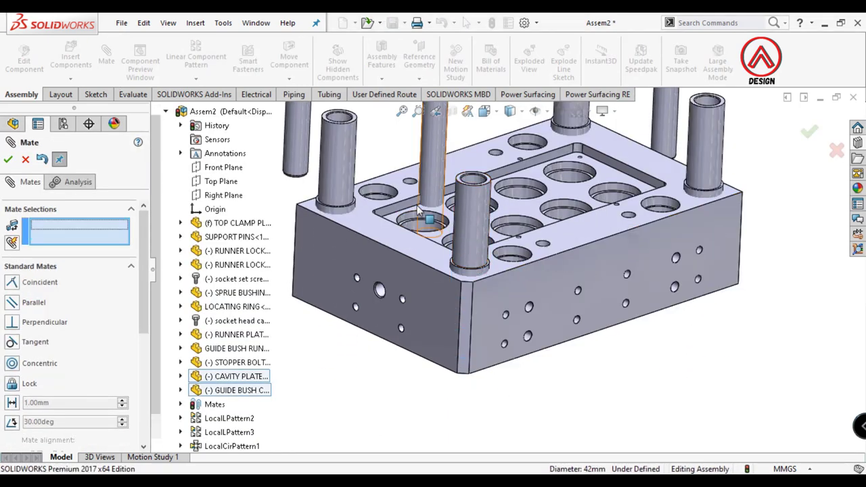
{"action": "mouse_move", "coordinate": [340, 184]}
{"action": "middle_mouse_down"}
{"action": "mouse_move", "coordinate": [323, 401]}
{"action": "mouse_move", "coordinate": [337, 249]}
{"action": "middle_mouse_up"}
{"action": "left_click", "coordinate": [322, 401]}
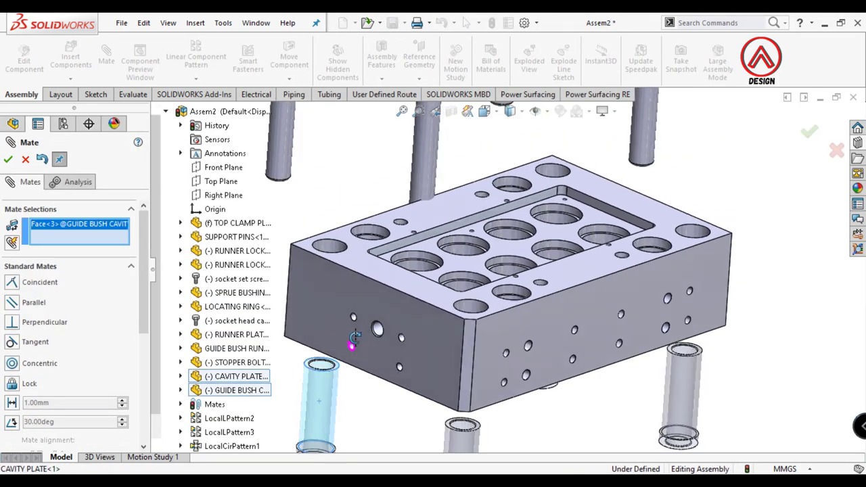
{"action": "left_click", "coordinate": [337, 249]}
{"action": "left_click", "coordinate": [315, 219]}
- Mate another guide bush face against the cavity plate face and finish mating
{"action": "scroll", "coordinate": [368, 388], "scroll_direction": "down", "scroll_amount": 3}
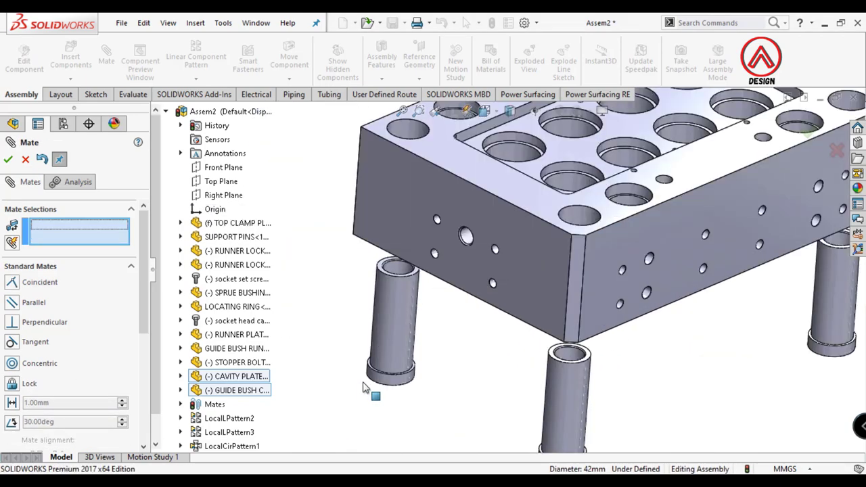
{"action": "scroll", "coordinate": [419, 353], "scroll_direction": "down", "scroll_amount": 4}
{"action": "left_click", "coordinate": [438, 345]}
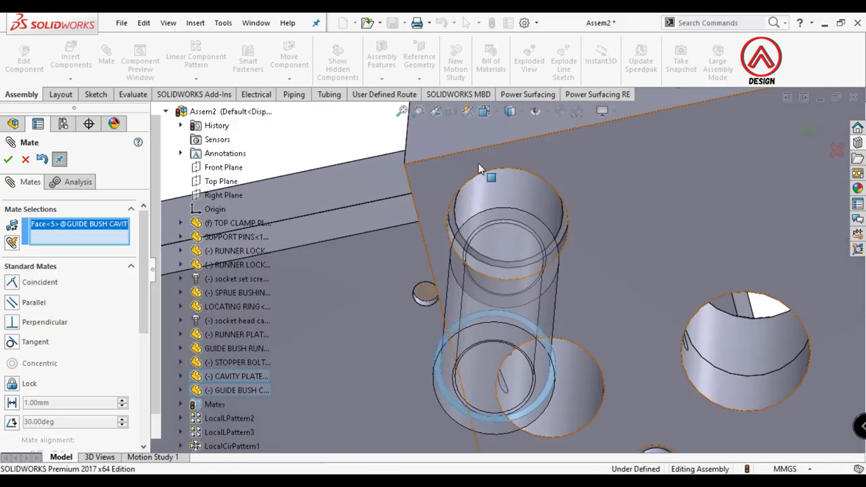
{"action": "left_click", "coordinate": [445, 252]}
{"action": "left_click", "coordinate": [578, 218]}
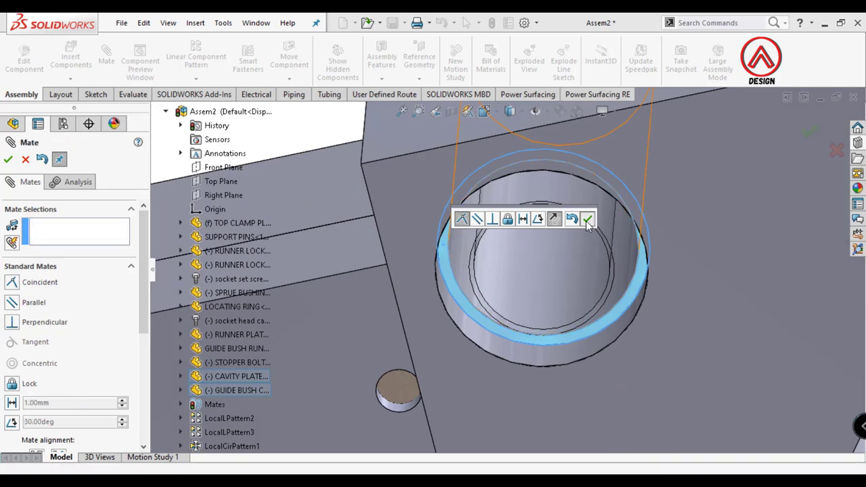
{"action": "scroll", "coordinate": [578, 218], "scroll_direction": "up", "scroll_amount": 3}
{"action": "scroll", "coordinate": [576, 360], "scroll_direction": "up", "scroll_amount": 3}
{"action": "mouse_move", "coordinate": [575, 360]}
{"action": "middle_mouse_down"}
{"action": "mouse_move", "coordinate": [531, 194]}
{"action": "mouse_move", "coordinate": [538, 269]}
{"action": "middle_mouse_up"}
{"action": "key", "text": "Escape"}
{"action": "left_click", "coordinate": [542, 262]}
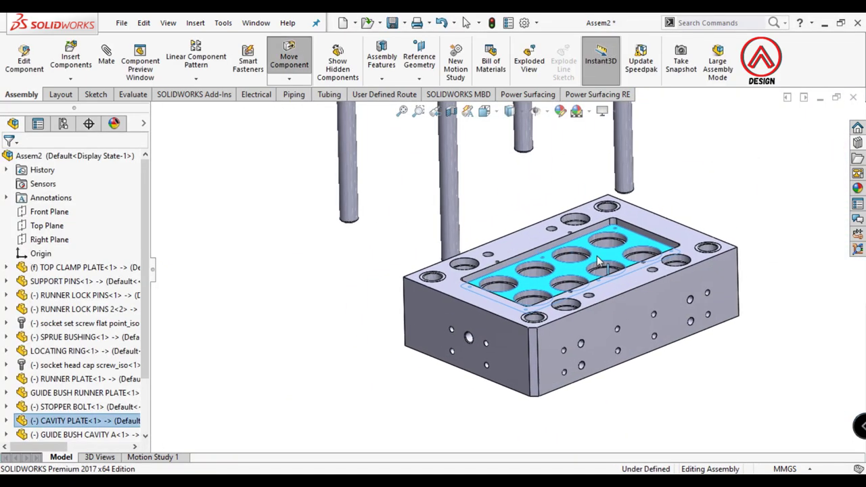
- Insert and place the GUIDE BUSH CAVITY B part in the assembly
{"action": "left_click", "coordinate": [315, 245]}
{"action": "left_click", "coordinate": [70, 62]}
{"action": "left_click", "coordinate": [66, 377]}
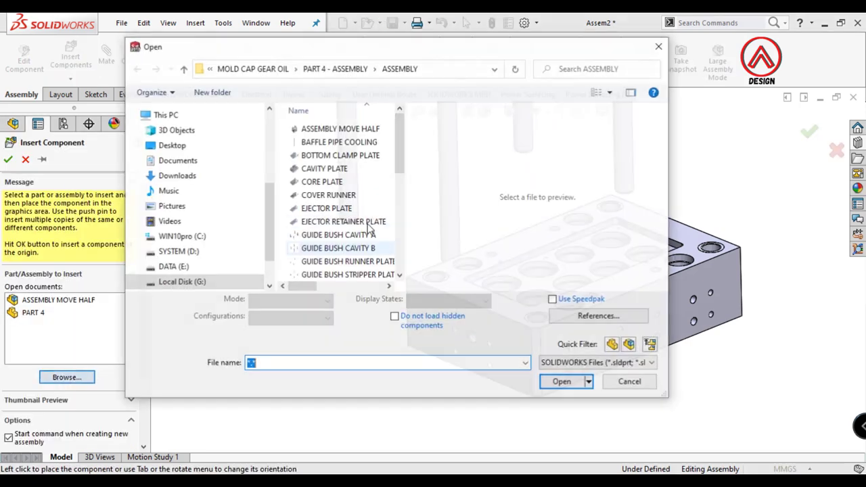
{"action": "scroll", "coordinate": [345, 196], "scroll_direction": "down", "scroll_amount": 3}
{"action": "left_click", "coordinate": [362, 140]}
{"action": "left_click", "coordinate": [562, 382]}
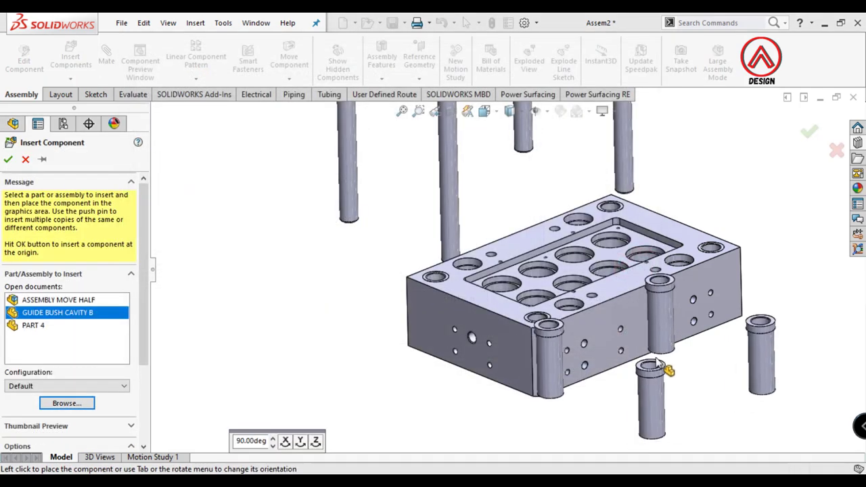
{"action": "left_click", "coordinate": [8, 159]}
- Mate two GUIDE BUSH CAVITY B bushes concentric with the cavity plate holes
{"action": "left_click", "coordinate": [107, 58]}
{"action": "left_click", "coordinate": [656, 367]}
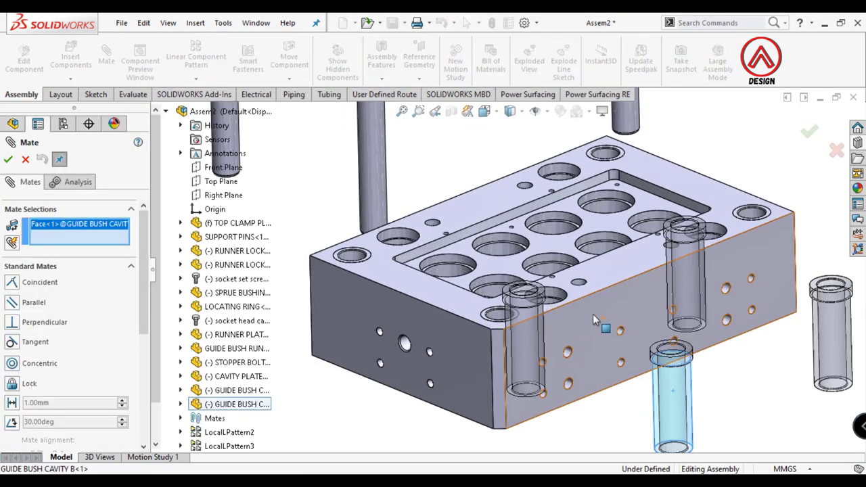
{"action": "scroll", "coordinate": [656, 367], "scroll_direction": "down", "scroll_amount": 3}
{"action": "left_click", "coordinate": [548, 306]}
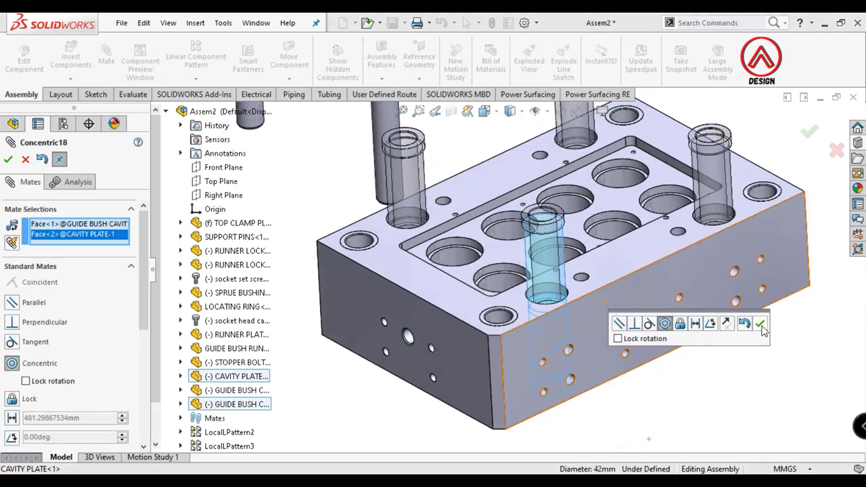
{"action": "left_click", "coordinate": [761, 324]}
{"action": "middle_click_drag", "start_coordinate": [762, 332], "coordinate": [757, 447]}
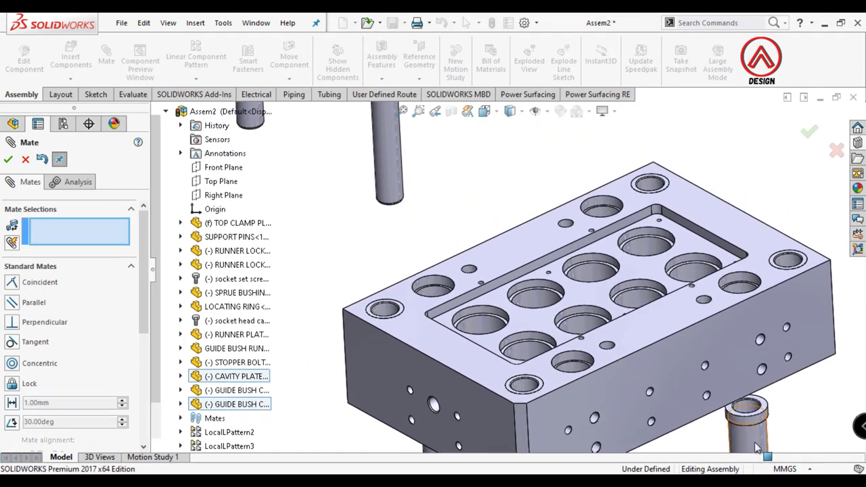
{"action": "left_click", "coordinate": [756, 446]}
{"action": "scroll", "coordinate": [720, 299], "scroll_direction": "down", "scroll_amount": 3}
{"action": "left_click", "coordinate": [741, 247]}
{"action": "left_click", "coordinate": [845, 230]}
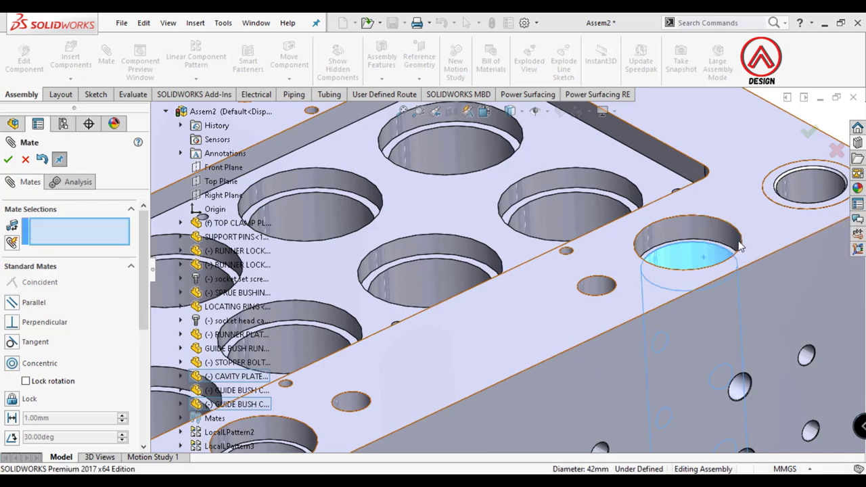
- Make the bush shoulder face coincident with the plate hole's shoulder face
{"action": "scroll", "coordinate": [740, 247], "scroll_direction": "down", "scroll_amount": 2}
{"action": "left_click", "coordinate": [671, 263]}
{"action": "scroll", "coordinate": [629, 298], "scroll_direction": "up", "scroll_amount": 3}
{"action": "scroll", "coordinate": [558, 351], "scroll_direction": "up", "scroll_amount": 3}
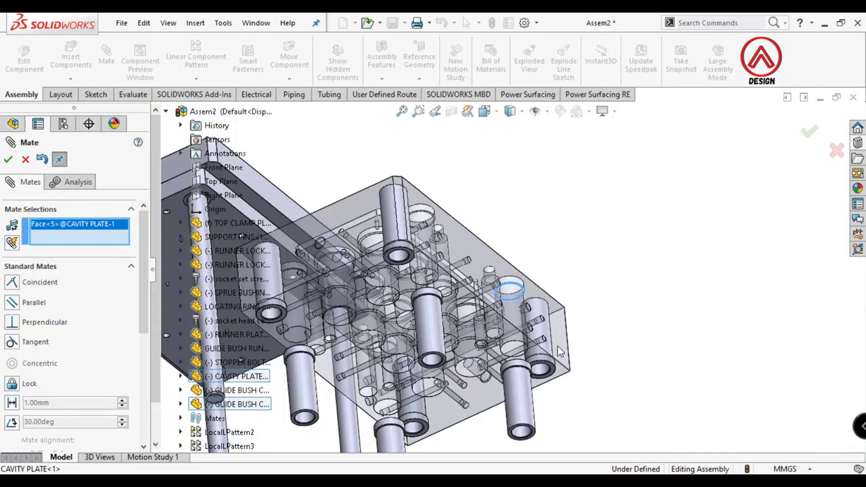
{"action": "scroll", "coordinate": [559, 351], "scroll_direction": "down", "scroll_amount": 3}
{"action": "left_click", "coordinate": [531, 298]}
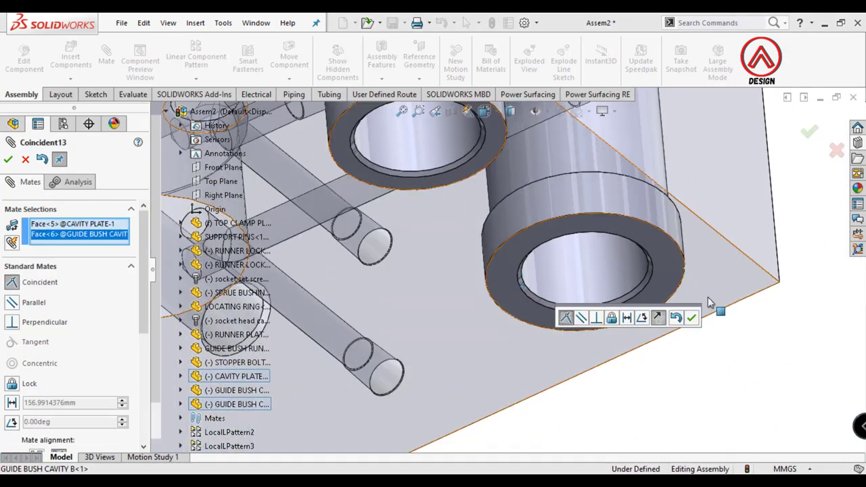
{"action": "left_click", "coordinate": [690, 317]}
{"action": "key", "text": "ctrl+7"}
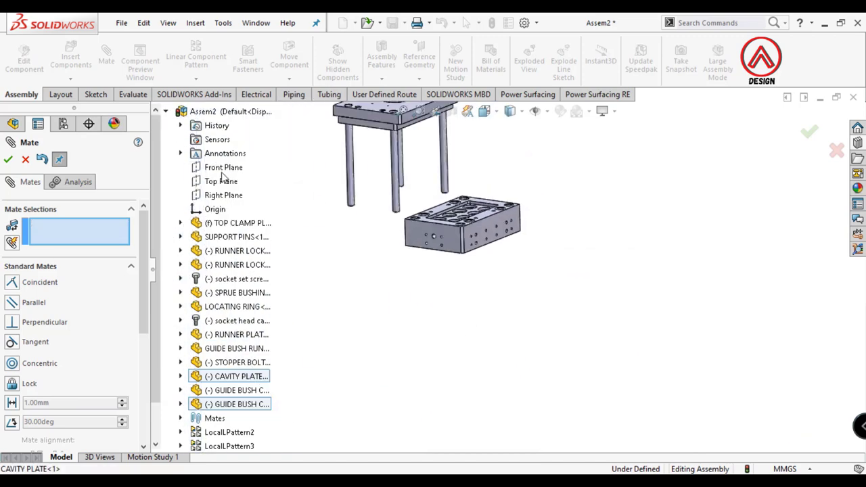
{"action": "left_click", "coordinate": [8, 161]}
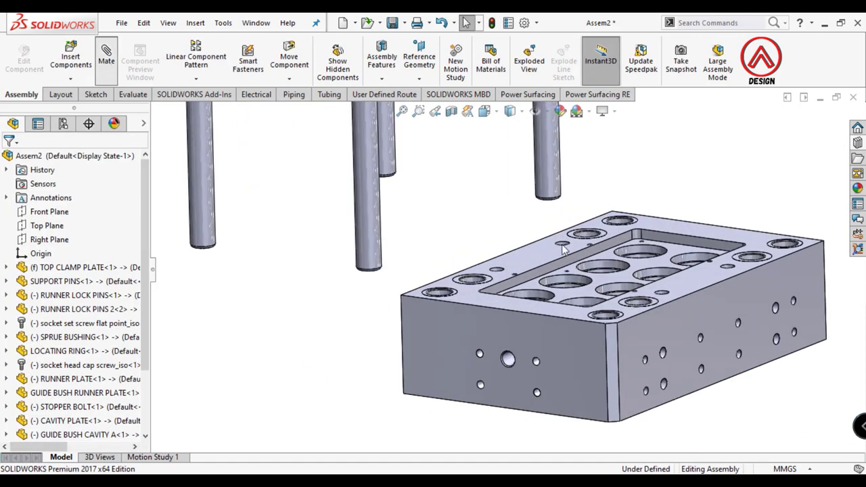
- Mate a guide bush concentric with a support pin
{"action": "left_click", "coordinate": [107, 59]}
{"action": "left_click", "coordinate": [456, 364]}
{"action": "key", "text": "ctrl+7"}
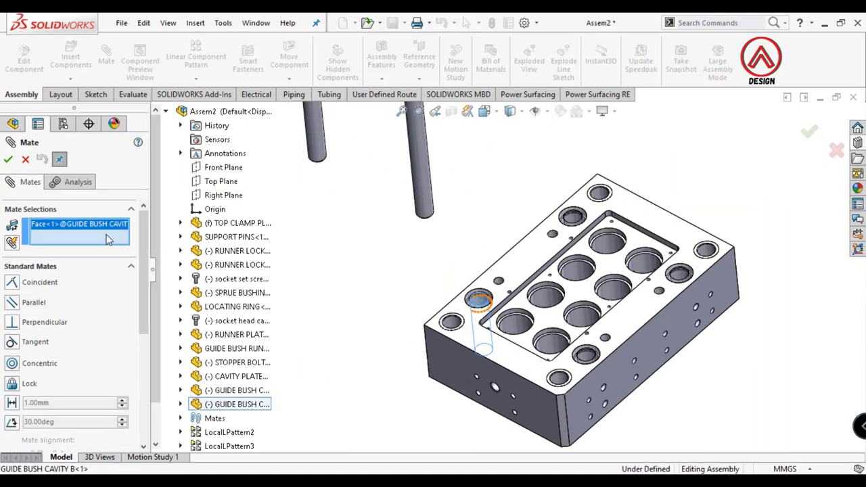
{"action": "left_click", "coordinate": [149, 237]}
{"action": "left_click", "coordinate": [531, 352]}
{"action": "key", "text": "ctrl+7"}
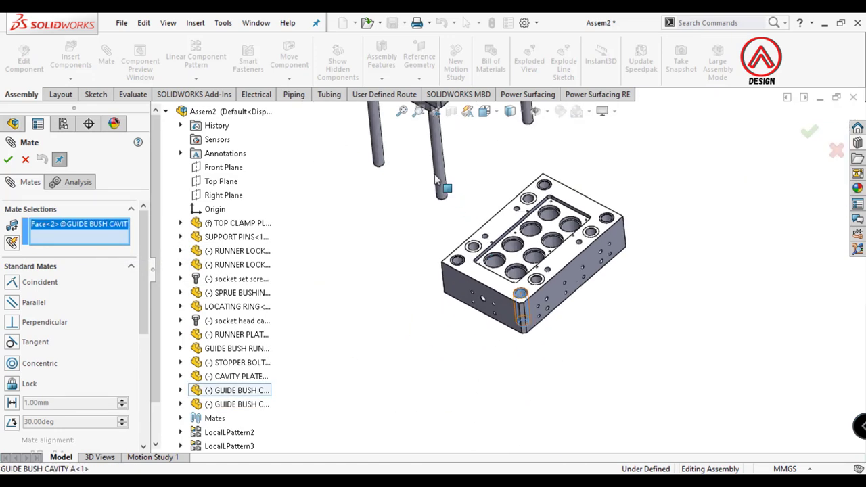
{"action": "left_click", "coordinate": [436, 176]}
{"action": "left_click", "coordinate": [594, 168]}
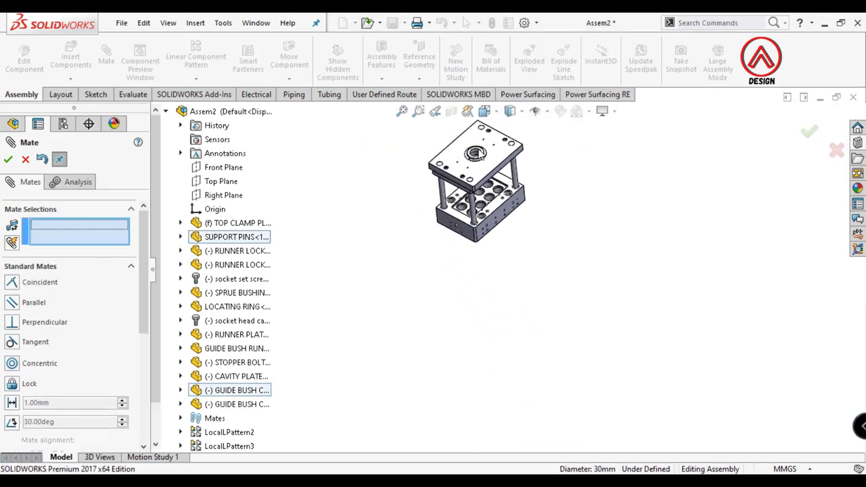
- Mate the support pin concentric with its cavity plate hole and finish mating
{"action": "scroll", "coordinate": [460, 236], "scroll_direction": "down", "scroll_amount": 3}
{"action": "scroll", "coordinate": [444, 293], "scroll_direction": "down", "scroll_amount": 5}
{"action": "scroll", "coordinate": [435, 332], "scroll_direction": "down", "scroll_amount": 3}
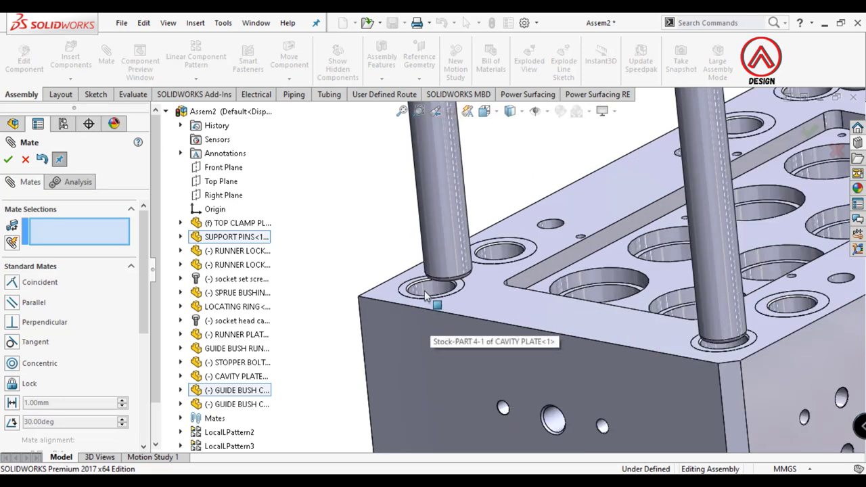
{"action": "left_click", "coordinate": [426, 319]}
{"action": "left_click", "coordinate": [418, 203]}
{"action": "left_click", "coordinate": [657, 202]}
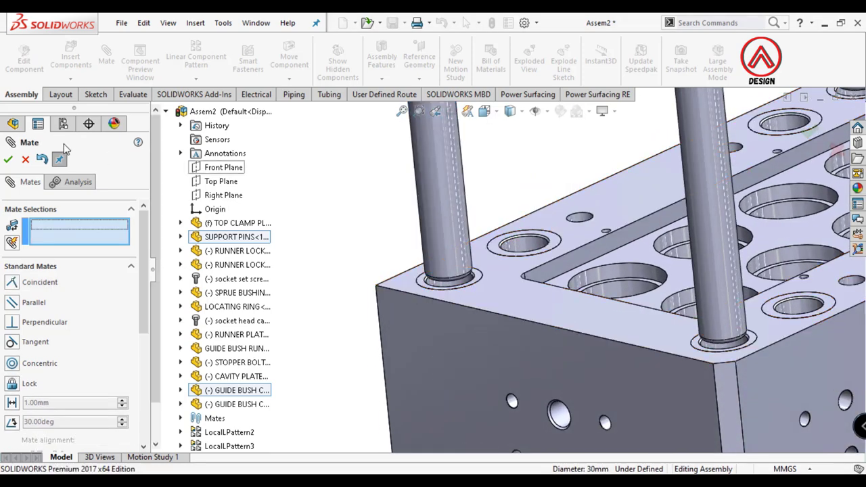
{"action": "key", "text": "Escape"}
{"action": "scroll", "coordinate": [678, 277], "scroll_direction": "up", "scroll_amount": 5}
{"action": "scroll", "coordinate": [650, 278], "scroll_direction": "down", "scroll_amount": 2}
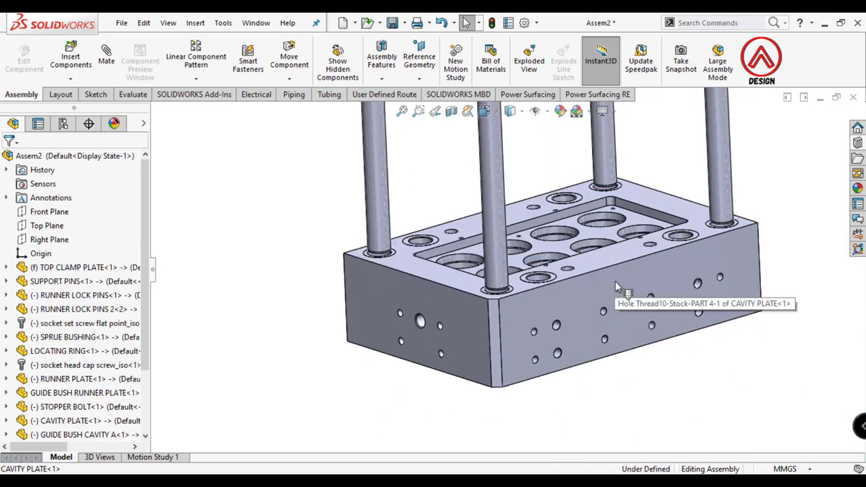
{"action": "scroll", "coordinate": [615, 280], "scroll_direction": "down", "scroll_amount": 2}
{"action": "left_click", "coordinate": [609, 311]}
- Start inserting another component, browse the part files, then close the browser without choosing one
{"action": "left_click", "coordinate": [426, 203]}
{"action": "middle_click_drag", "start_coordinate": [426, 203], "coordinate": [534, 293]}
{"action": "left_click", "coordinate": [85, 72]}
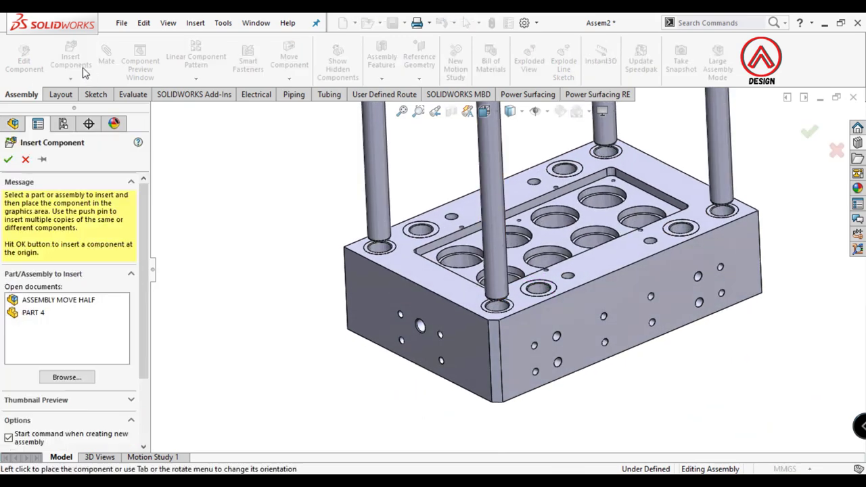
{"action": "left_click", "coordinate": [67, 377]}
{"action": "scroll", "coordinate": [342, 230], "scroll_direction": "down", "scroll_amount": 2}
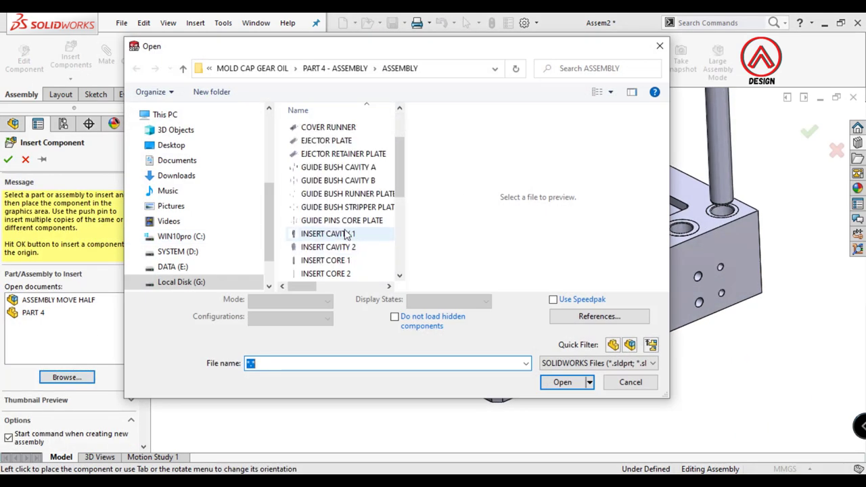
{"action": "left_click_drag", "start_coordinate": [510, 52], "coordinate": [229, 228]}
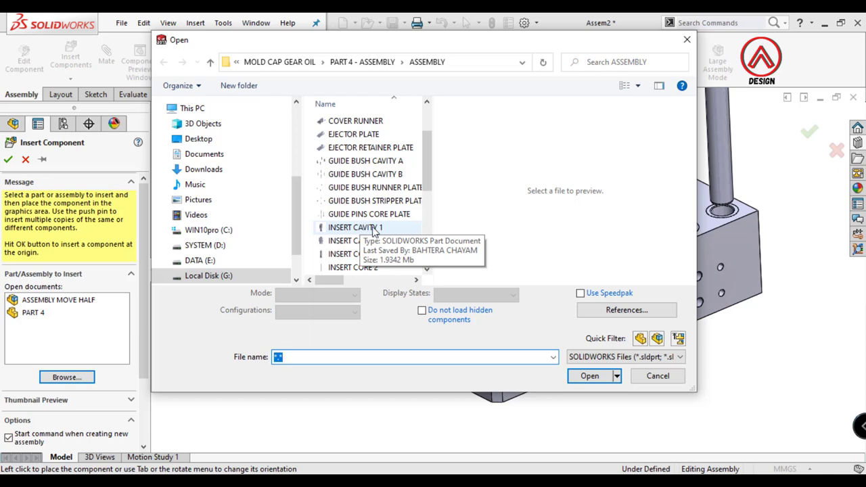
{"action": "scroll", "coordinate": [379, 236], "scroll_direction": "down", "scroll_amount": 1}
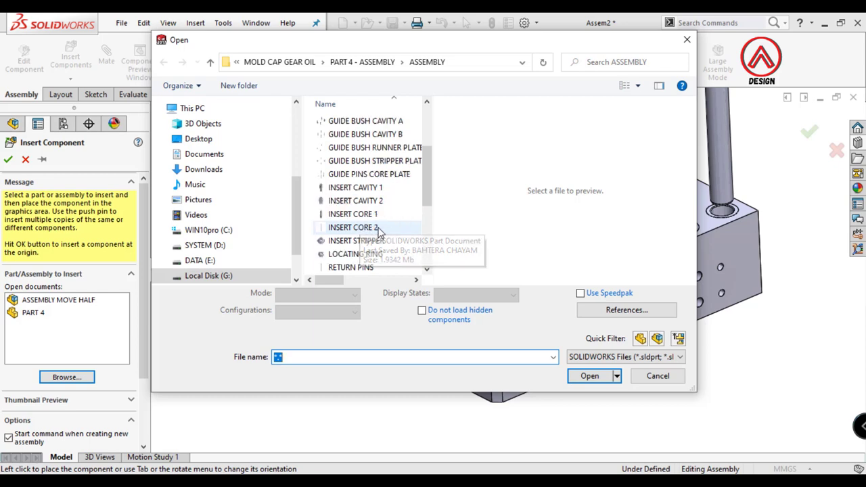
{"action": "scroll", "coordinate": [378, 232], "scroll_direction": "up", "scroll_amount": 1}
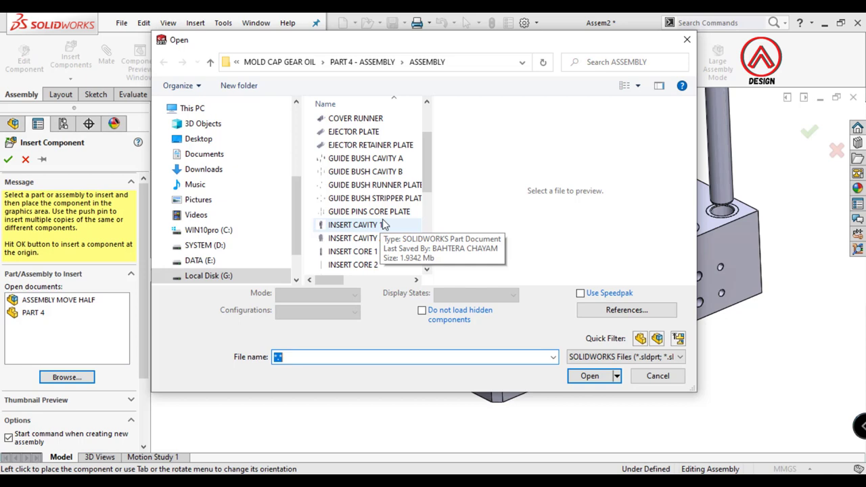
{"action": "left_click_drag", "start_coordinate": [459, 51], "coordinate": [519, 47]}
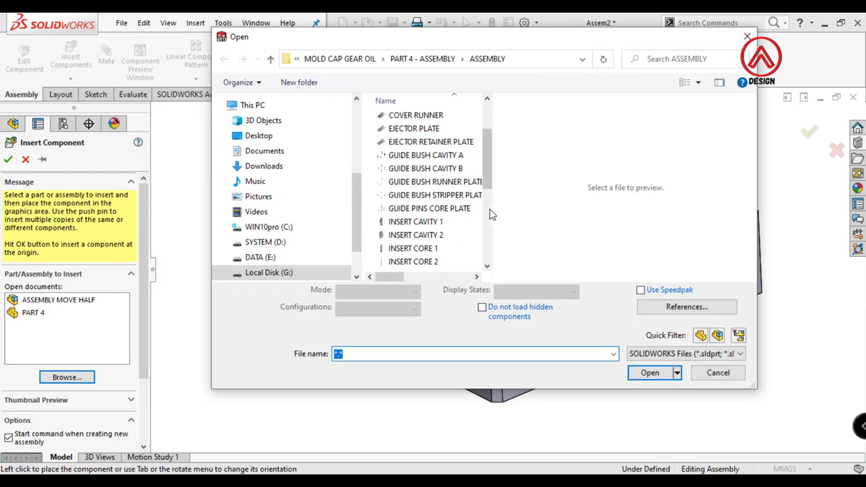
{"action": "scroll", "coordinate": [444, 223], "scroll_direction": "down", "scroll_amount": 1}
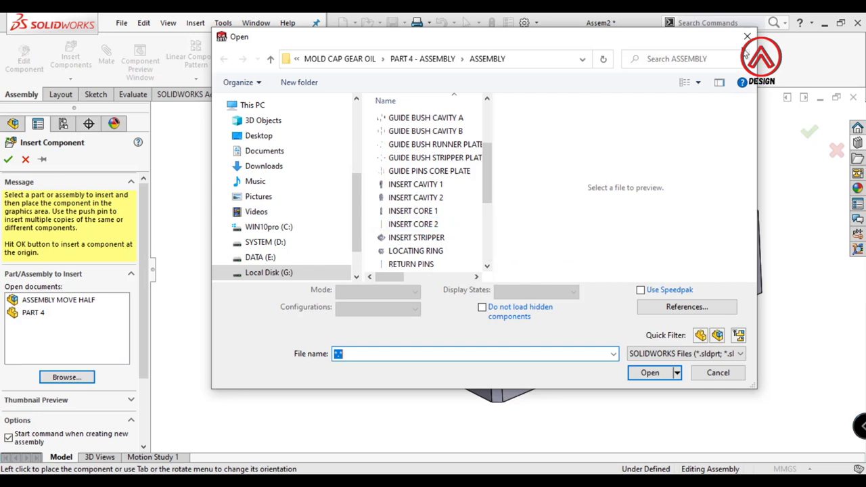
{"action": "left_click", "coordinate": [747, 36]}
- Cancel the component insert and open the CAVITY PLATE as a separate part
{"action": "key", "text": "Escape"}
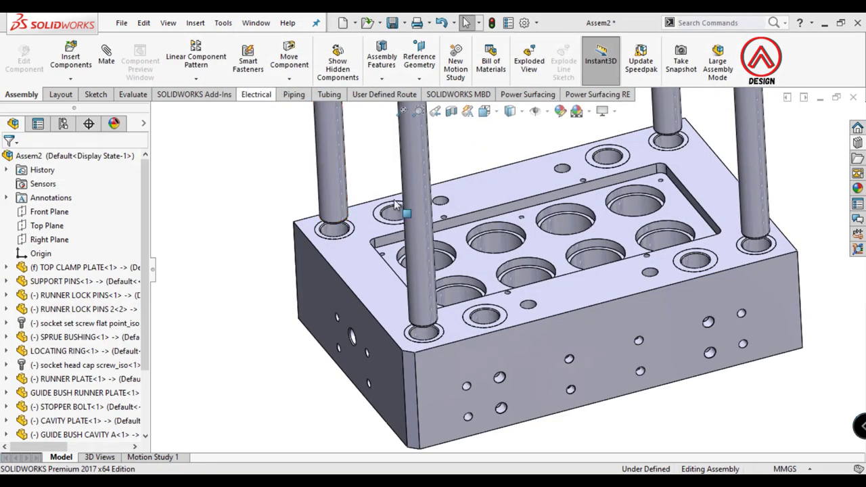
{"action": "scroll", "coordinate": [474, 264], "scroll_direction": "down", "scroll_amount": 3}
{"action": "left_click", "coordinate": [515, 250]}
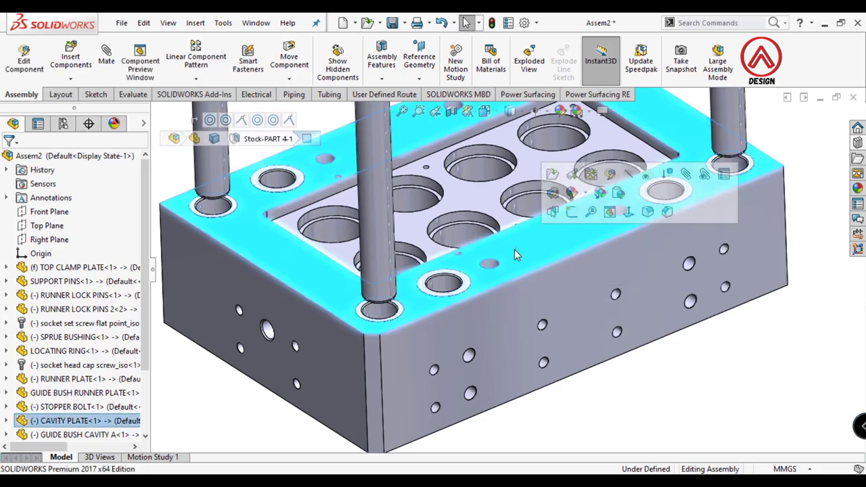
{"action": "right_click", "coordinate": [508, 247]}
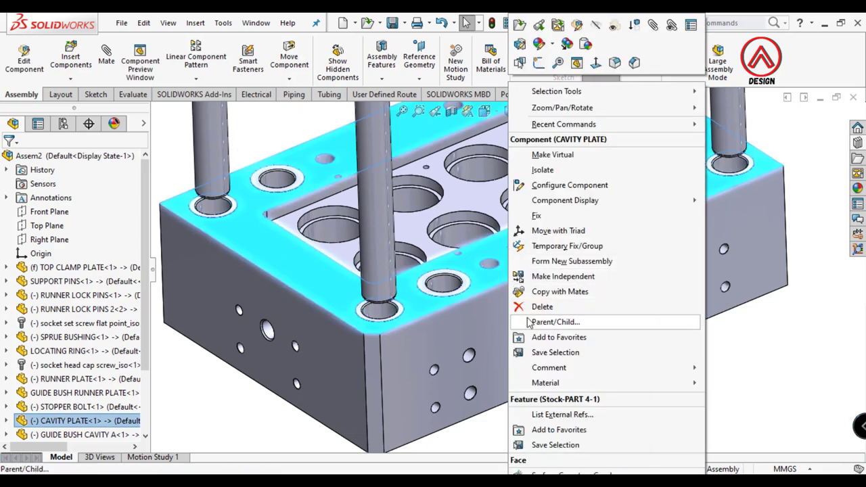
{"action": "left_click", "coordinate": [519, 26]}
- View the plate's pocketed face Normal To, briefly starting and exiting a sketch on it
{"action": "scroll", "coordinate": [493, 289], "scroll_direction": "down", "scroll_amount": 3}
{"action": "middle_click_drag", "start_coordinate": [492, 290], "coordinate": [521, 291]}
{"action": "scroll", "coordinate": [531, 294], "scroll_direction": "down", "scroll_amount": 2}
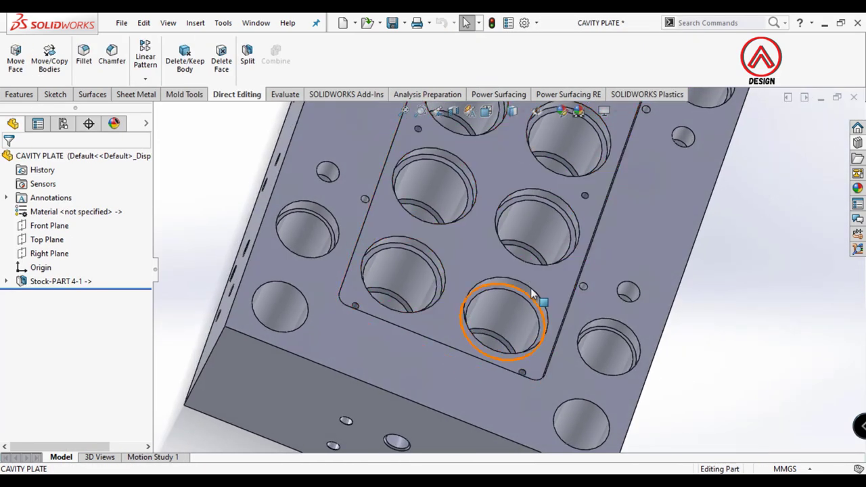
{"action": "left_click", "coordinate": [531, 293]}
{"action": "left_click", "coordinate": [651, 248]}
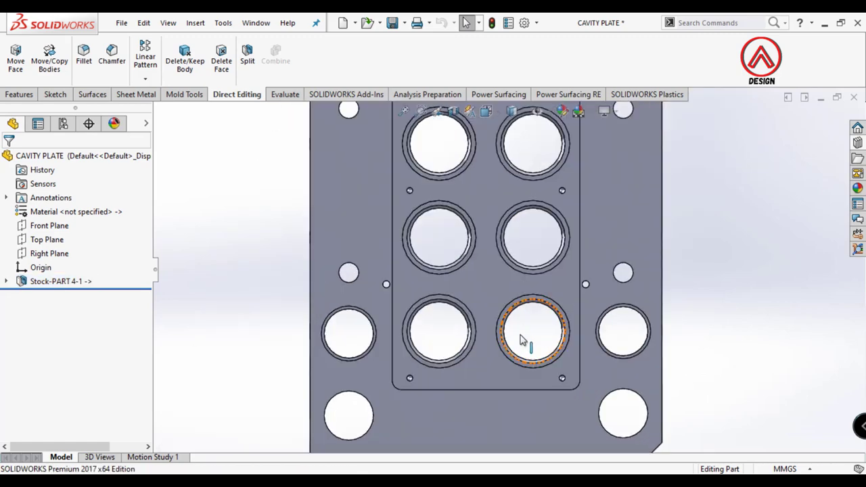
{"action": "scroll", "coordinate": [521, 340], "scroll_direction": "down", "scroll_amount": 3}
{"action": "left_click", "coordinate": [322, 228]}
{"action": "left_click", "coordinate": [56, 94]}
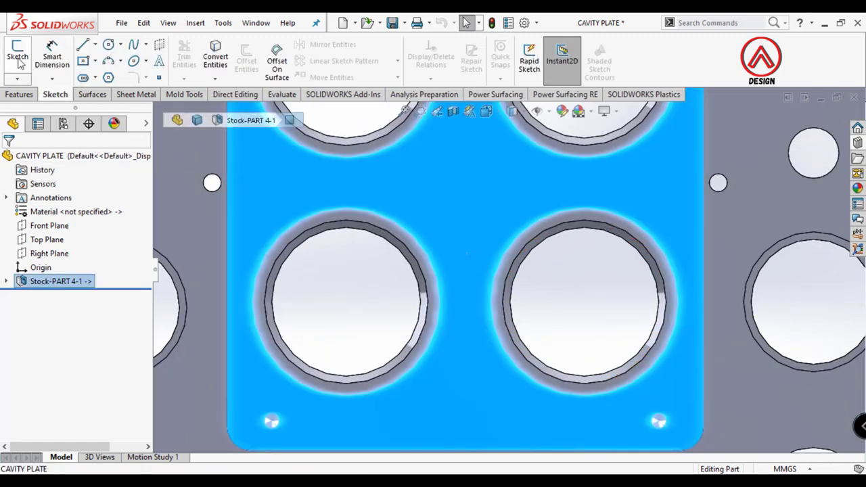
{"action": "left_click", "coordinate": [16, 54]}
- Start a sketch on the plate face and draw a corner rectangle between the lower pocket rows
{"action": "left_click", "coordinate": [496, 276]}
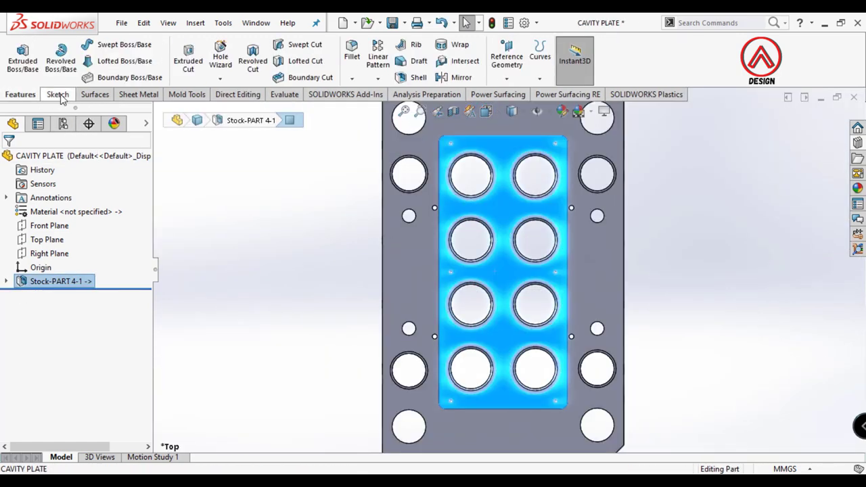
{"action": "left_click", "coordinate": [521, 260]}
{"action": "key", "text": "Escape"}
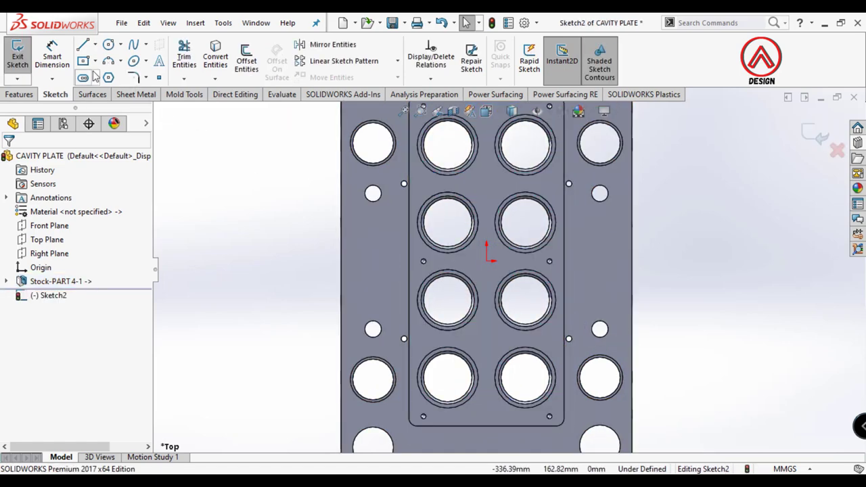
{"action": "scroll", "coordinate": [493, 358], "scroll_direction": "down", "scroll_amount": 2}
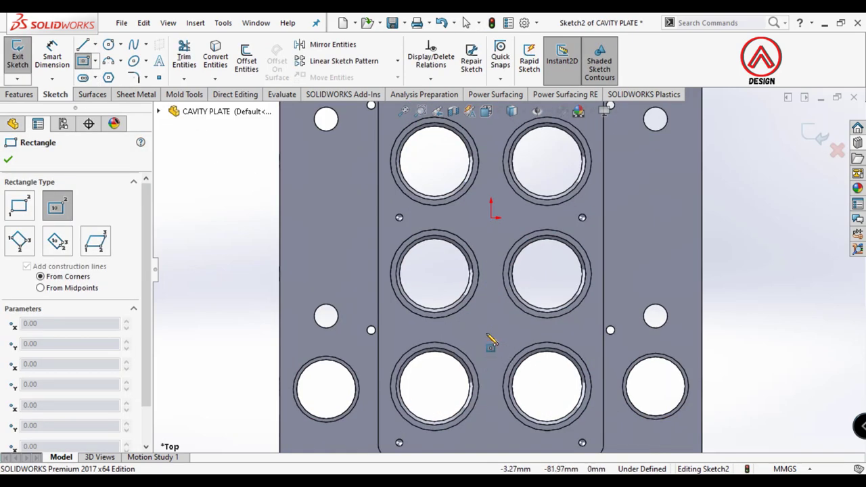
{"action": "scroll", "coordinate": [487, 334], "scroll_direction": "down", "scroll_amount": 2}
{"action": "left_click", "coordinate": [19, 206]}
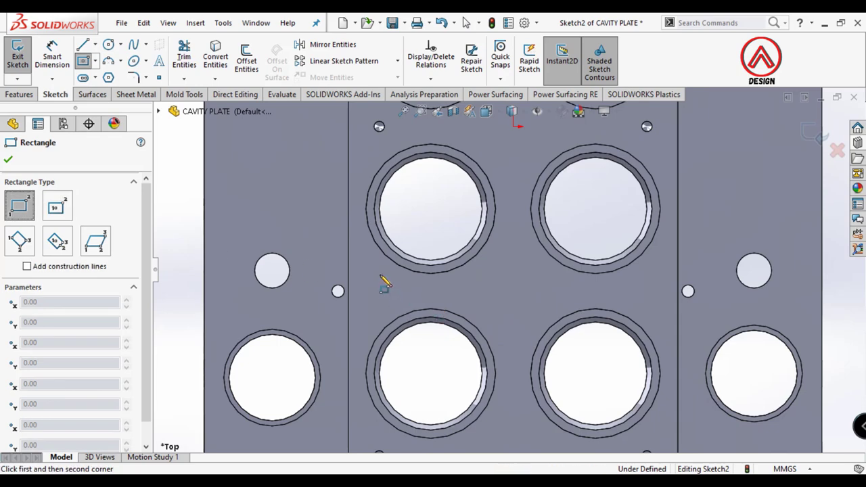
{"action": "left_click", "coordinate": [657, 311]}
{"action": "scroll", "coordinate": [433, 267], "scroll_direction": "up", "scroll_amount": 3}
{"action": "key", "text": "Escape"}
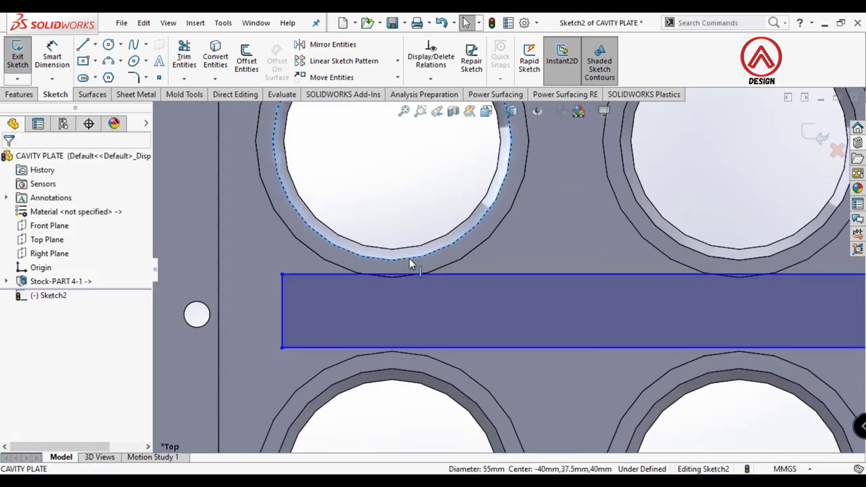
- Make the rectangle's top and bottom edges tangent to the adjacent pockets
{"action": "left_click", "coordinate": [446, 273]}
{"action": "left_click", "coordinate": [444, 256], "text": "ctrl"}
{"action": "left_click", "coordinate": [464, 220]}
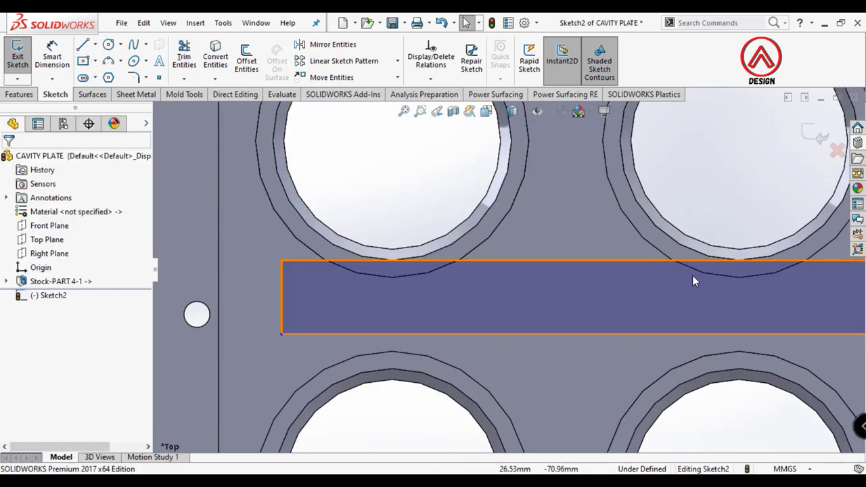
{"action": "left_click", "coordinate": [413, 340]}
{"action": "left_click", "coordinate": [401, 370], "text": "ctrl"}
{"action": "left_click", "coordinate": [454, 332]}
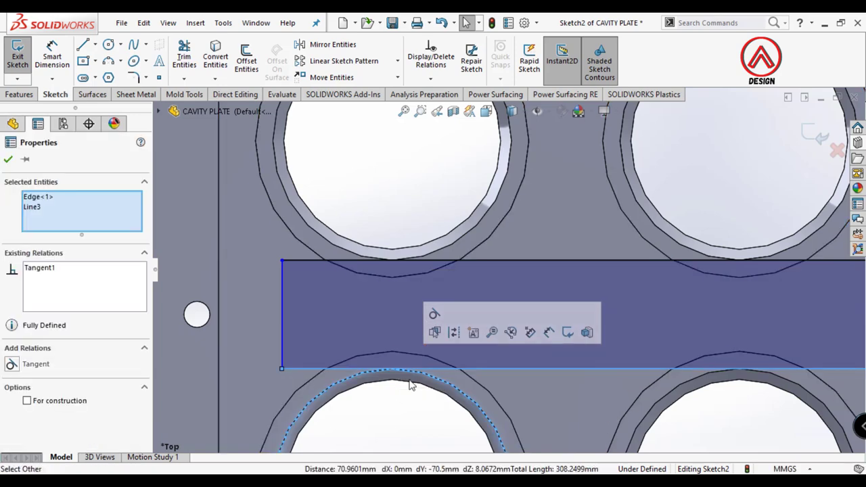
{"action": "left_click", "coordinate": [459, 412]}
{"action": "scroll", "coordinate": [459, 413], "scroll_direction": "up", "scroll_amount": 3}
{"action": "scroll", "coordinate": [492, 389], "scroll_direction": "up", "scroll_amount": 2}
- Draw a strip rectangle below the bottom pockets, its top edge tangent to the pocket above
{"action": "left_click", "coordinate": [84, 60]}
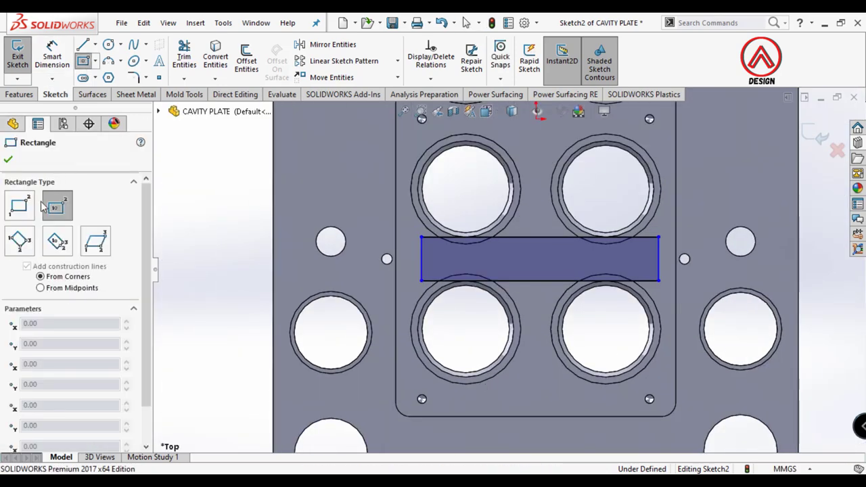
{"action": "scroll", "coordinate": [450, 415], "scroll_direction": "down", "scroll_amount": 5}
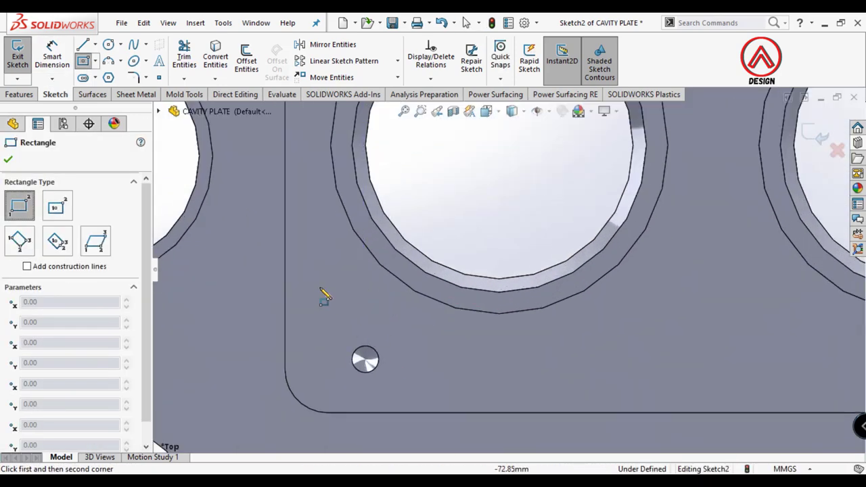
{"action": "scroll", "coordinate": [324, 295], "scroll_direction": "up", "scroll_amount": 2}
{"action": "left_click", "coordinate": [373, 276]}
{"action": "scroll", "coordinate": [757, 291], "scroll_direction": "down", "scroll_amount": 1}
{"action": "left_click", "coordinate": [790, 292]}
{"action": "scroll", "coordinate": [527, 292], "scroll_direction": "down", "scroll_amount": 1}
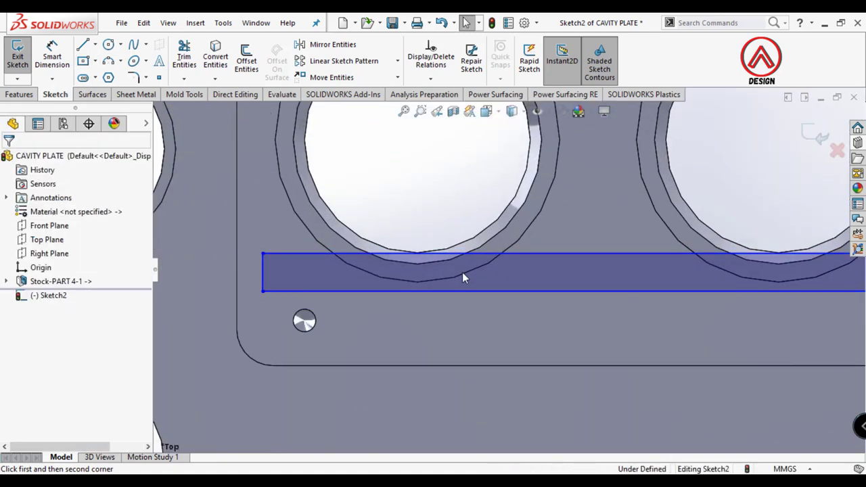
{"action": "left_click", "coordinate": [460, 255]}
{"action": "left_click", "coordinate": [431, 266], "text": "ctrl"}
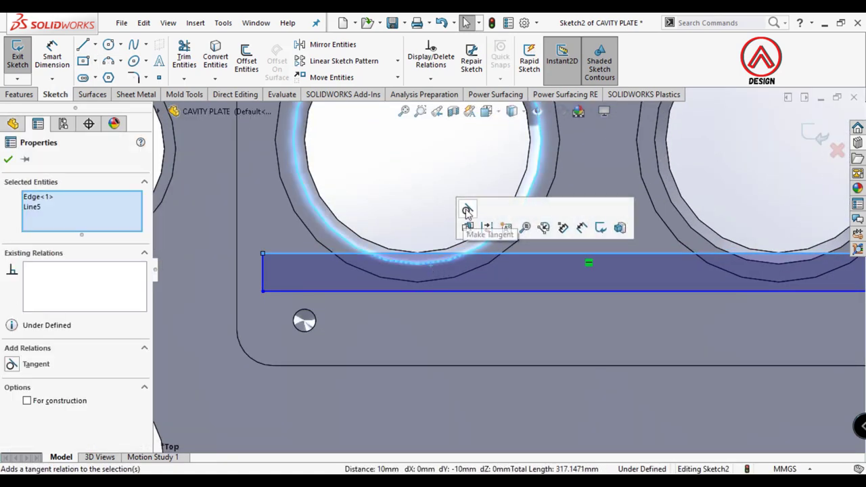
{"action": "left_click", "coordinate": [466, 225]}
{"action": "key", "text": "Escape"}
- Dimension the bottom strip's height to 7 mm
{"action": "left_click", "coordinate": [264, 298]}
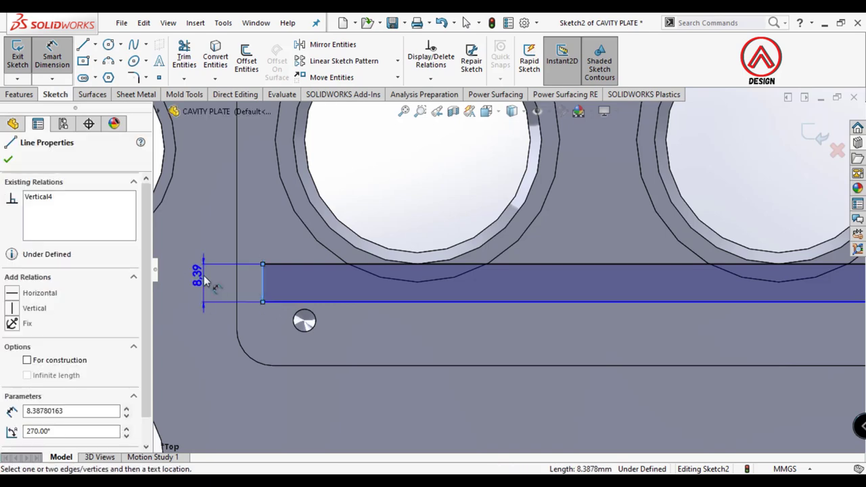
{"action": "left_click", "coordinate": [203, 283]}
{"action": "type", "text": "7"}
{"action": "key", "text": "Return"}
{"action": "scroll", "coordinate": [444, 230], "scroll_direction": "up", "scroll_amount": 3}
{"action": "scroll", "coordinate": [444, 230], "scroll_direction": "up", "scroll_amount": 3}
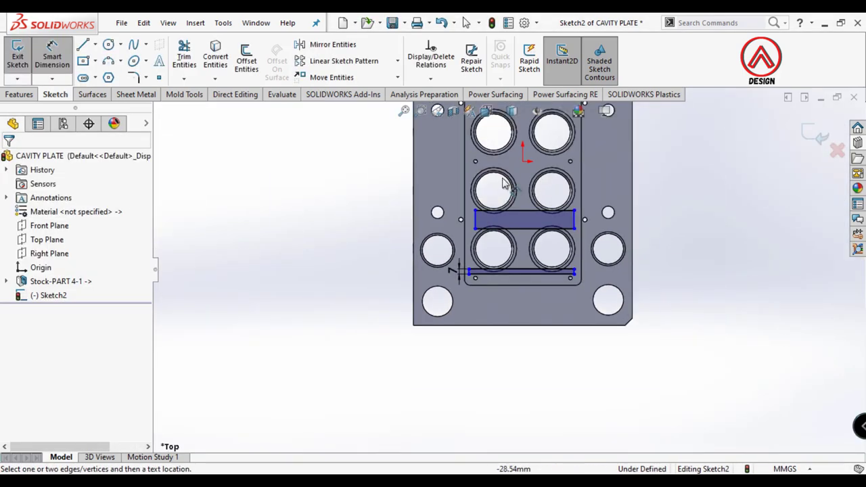
{"action": "scroll", "coordinate": [507, 187], "scroll_direction": "down", "scroll_amount": 2}
{"action": "scroll", "coordinate": [421, 350], "scroll_direction": "up", "scroll_amount": 2}
{"action": "scroll", "coordinate": [458, 315], "scroll_direction": "down", "scroll_amount": 2}
{"action": "scroll", "coordinate": [491, 287], "scroll_direction": "up", "scroll_amount": 3}
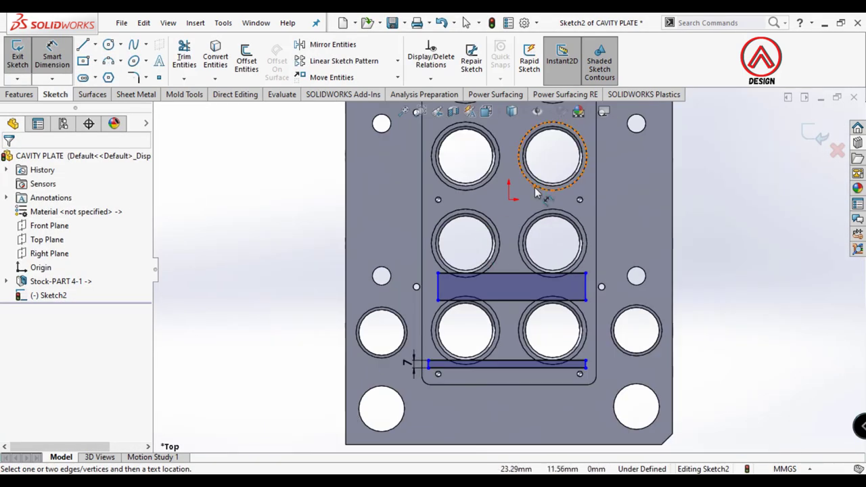
{"action": "scroll", "coordinate": [527, 186], "scroll_direction": "down", "scroll_amount": 1}
{"action": "scroll", "coordinate": [427, 228], "scroll_direction": "down", "scroll_amount": 2}
- Draw a third rectangle near the plate centre, tangent to the upper and lower pockets
{"action": "left_click", "coordinate": [83, 61]}
{"action": "scroll", "coordinate": [458, 299], "scroll_direction": "down", "scroll_amount": 2}
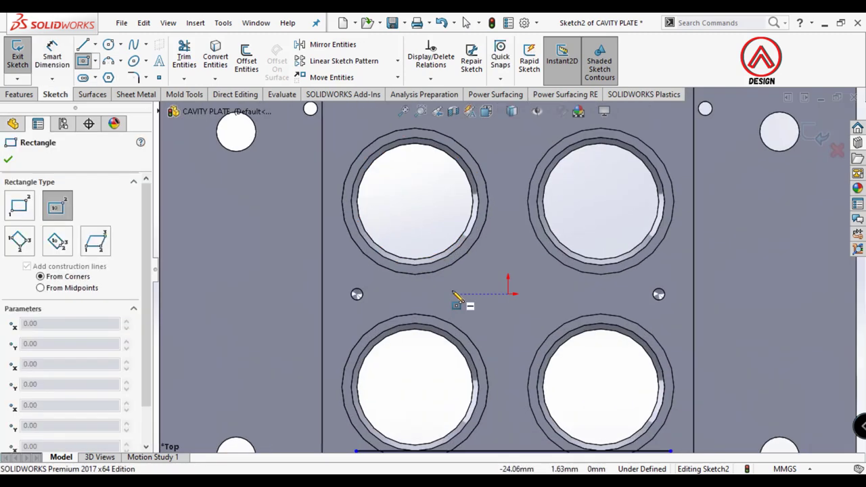
{"action": "scroll", "coordinate": [447, 297], "scroll_direction": "down", "scroll_amount": 1}
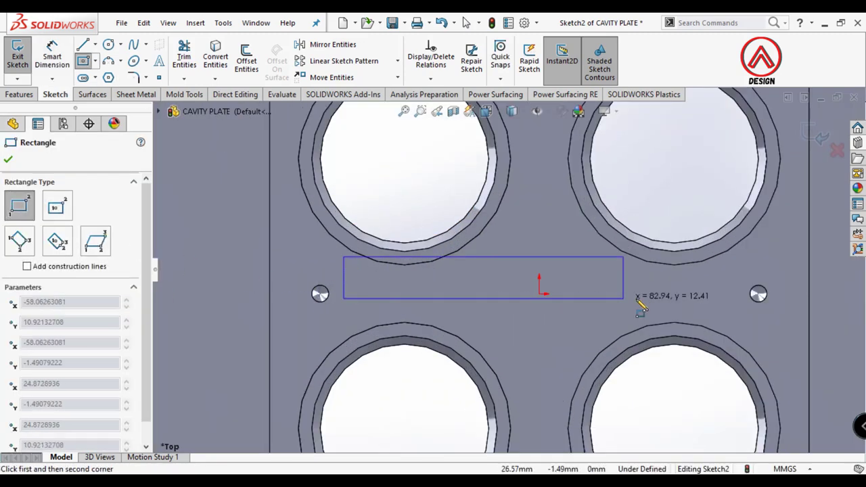
{"action": "left_click", "coordinate": [734, 320]}
{"action": "scroll", "coordinate": [566, 325], "scroll_direction": "up", "scroll_amount": 2}
{"action": "scroll", "coordinate": [518, 280], "scroll_direction": "up", "scroll_amount": 2}
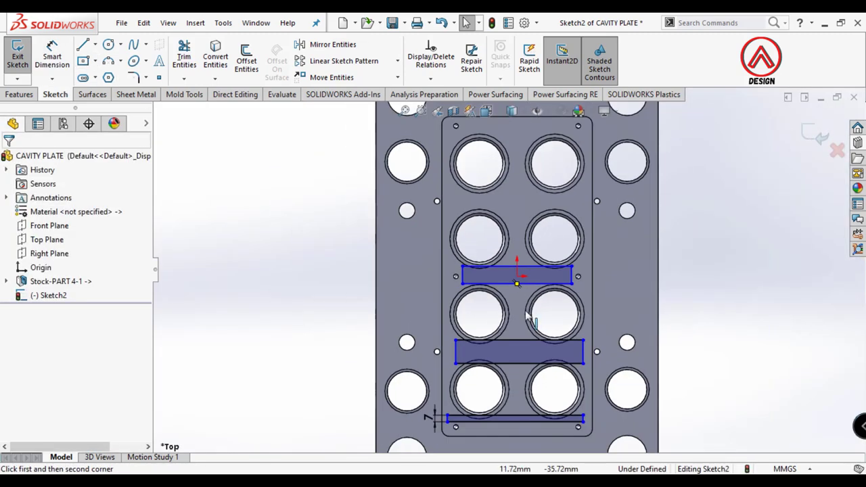
{"action": "scroll", "coordinate": [506, 274], "scroll_direction": "down", "scroll_amount": 2}
{"action": "scroll", "coordinate": [474, 284], "scroll_direction": "down", "scroll_amount": 2}
{"action": "scroll", "coordinate": [454, 285], "scroll_direction": "down", "scroll_amount": 1}
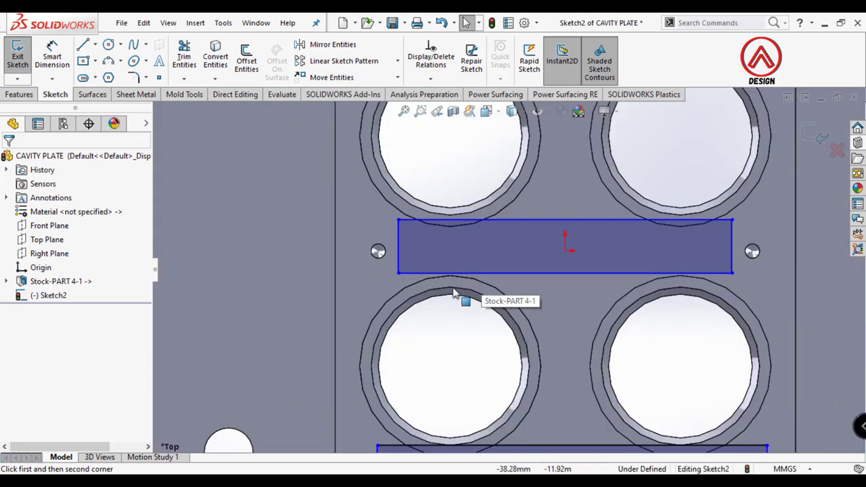
{"action": "left_click", "coordinate": [463, 274], "text": "ctrl"}
{"action": "left_click", "coordinate": [502, 234]}
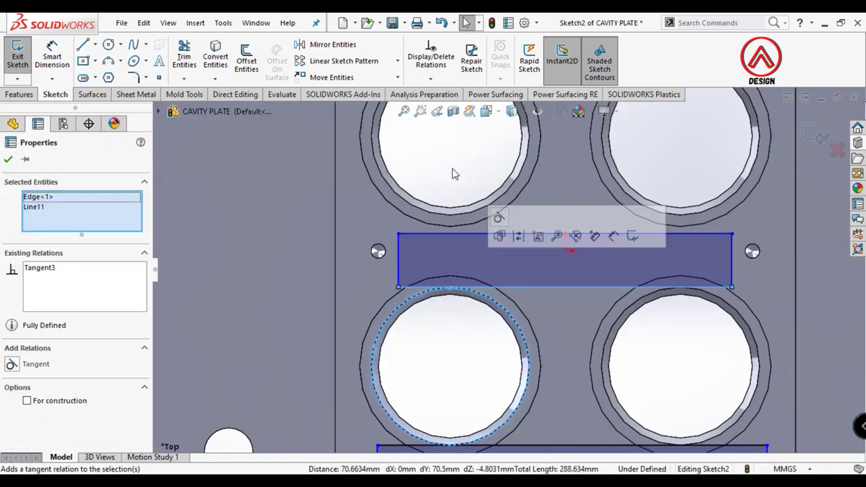
{"action": "left_click", "coordinate": [445, 237], "text": "ctrl"}
{"action": "left_click", "coordinate": [487, 194]}
{"action": "scroll", "coordinate": [593, 290], "scroll_direction": "up", "scroll_amount": 3}
{"action": "scroll", "coordinate": [547, 240], "scroll_direction": "up", "scroll_amount": 2}
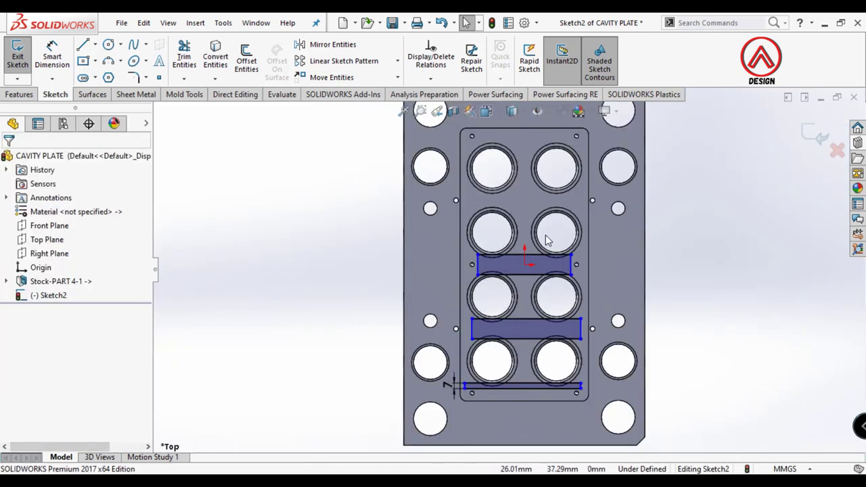
- Select the middle rectangle and bottom strip for a sketch mirror
{"action": "left_click", "coordinate": [332, 44]}
{"action": "left_click", "coordinate": [521, 348]}
{"action": "scroll", "coordinate": [514, 379], "scroll_direction": "down", "scroll_amount": 3}
{"action": "scroll", "coordinate": [503, 356], "scroll_direction": "down", "scroll_amount": 3}
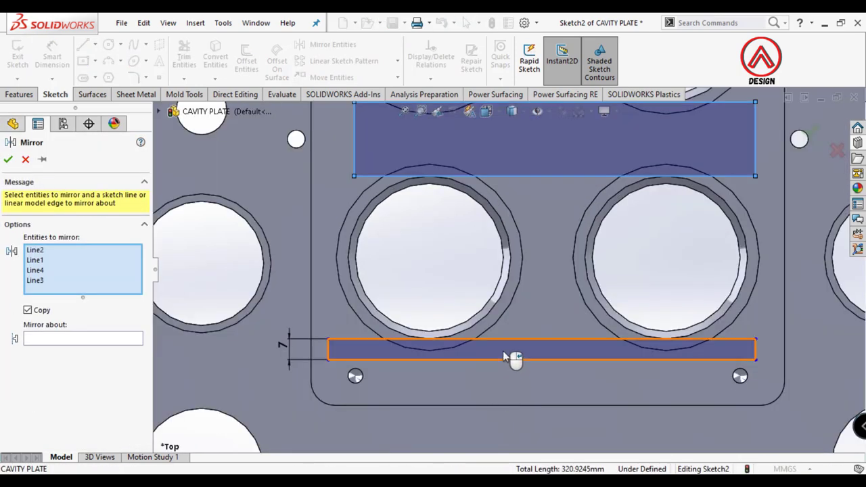
{"action": "left_click", "coordinate": [502, 351]}
{"action": "right_click", "coordinate": [280, 354]}
{"action": "scroll", "coordinate": [280, 353], "scroll_direction": "up", "scroll_amount": 5}
{"action": "scroll", "coordinate": [440, 291], "scroll_direction": "down", "scroll_amount": 2}
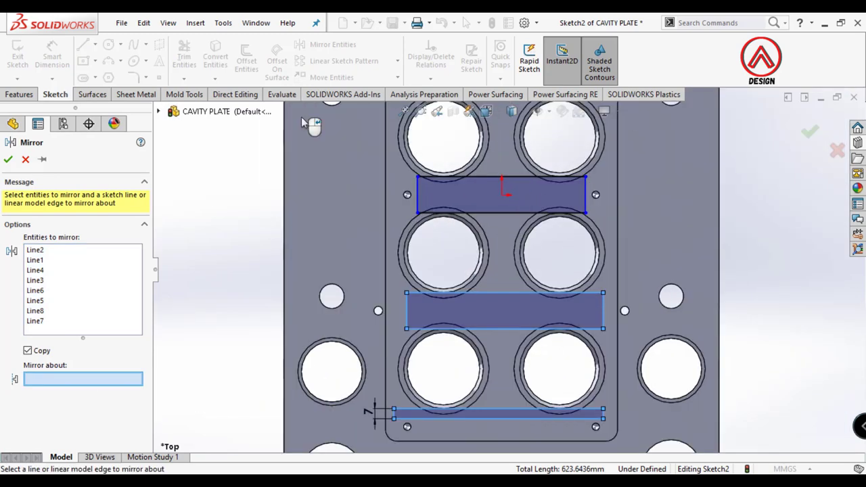
- Draw a horizontal centerline from the origin to serve as the mirror line
{"action": "left_click", "coordinate": [95, 45]}
{"action": "scroll", "coordinate": [475, 146], "scroll_direction": "down", "scroll_amount": 2}
{"action": "left_click", "coordinate": [514, 218]}
{"action": "left_click", "coordinate": [544, 217]}
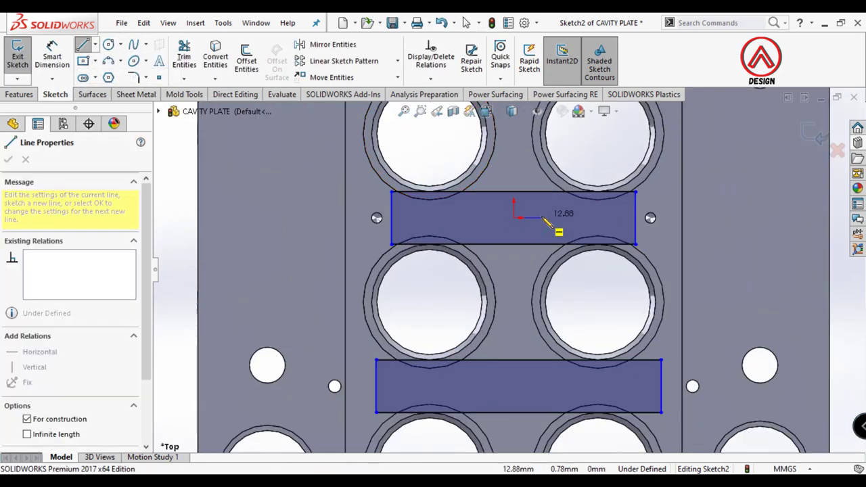
{"action": "key", "text": "Escape"}
- Mirror the lower rectangle and bottom strip about the centerline through the origin
{"action": "left_click", "coordinate": [332, 44]}
{"action": "left_click", "coordinate": [537, 386]}
{"action": "scroll", "coordinate": [537, 386], "scroll_direction": "up", "scroll_amount": 2}
{"action": "scroll", "coordinate": [514, 420], "scroll_direction": "down", "scroll_amount": 2}
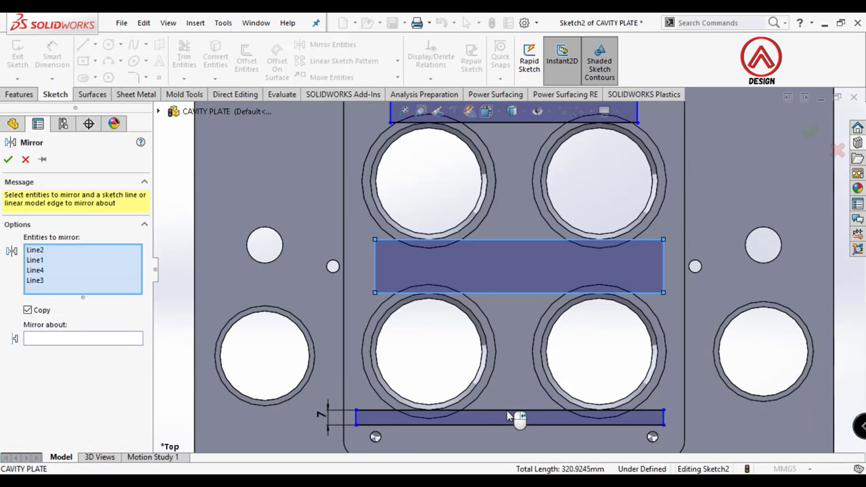
{"action": "left_click", "coordinate": [505, 420]}
{"action": "left_click", "coordinate": [63, 381]}
{"action": "scroll", "coordinate": [270, 372], "scroll_direction": "up", "scroll_amount": 2}
{"action": "scroll", "coordinate": [500, 150], "scroll_direction": "down", "scroll_amount": 2}
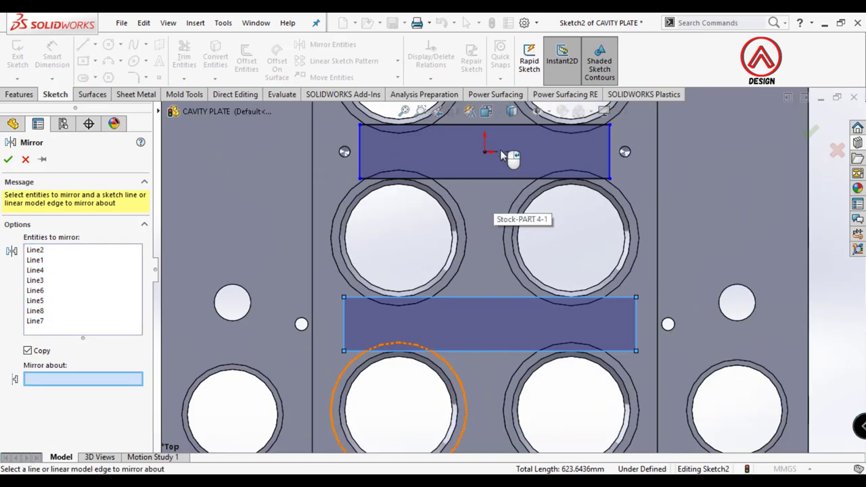
{"action": "left_click", "coordinate": [500, 149]}
{"action": "scroll", "coordinate": [500, 150], "scroll_direction": "up", "scroll_amount": 3}
{"action": "left_click", "coordinate": [8, 158]}
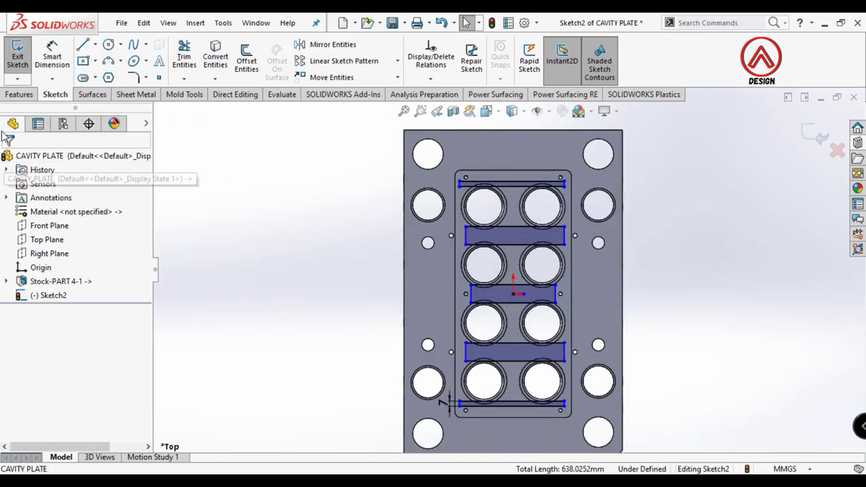
- Exit the sketch and extrude the pad outlines 10 mm as a boss
{"action": "left_click", "coordinate": [19, 94]}
{"action": "left_click", "coordinate": [22, 61]}
{"action": "key", "text": "Return"}
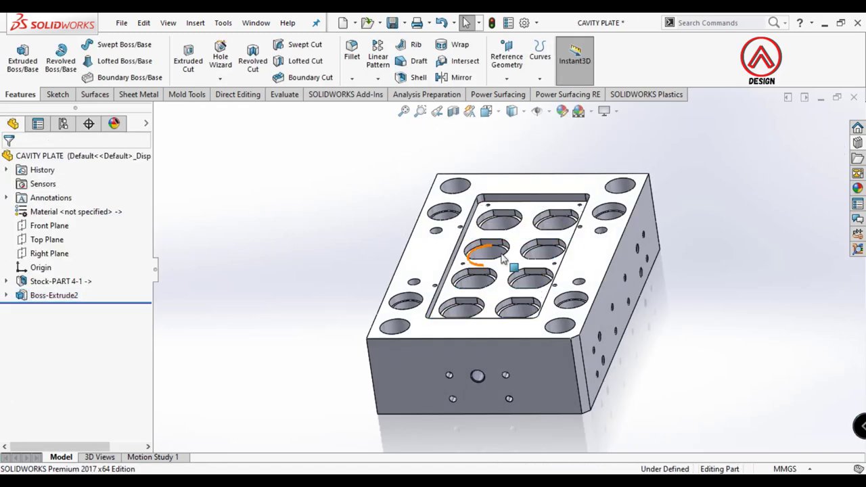
{"action": "scroll", "coordinate": [484, 318], "scroll_direction": "down", "scroll_amount": 3}
{"action": "scroll", "coordinate": [490, 322], "scroll_direction": "down", "scroll_amount": 2}
{"action": "scroll", "coordinate": [481, 321], "scroll_direction": "down", "scroll_amount": 1}
{"action": "scroll", "coordinate": [478, 321], "scroll_direction": "up", "scroll_amount": 3}
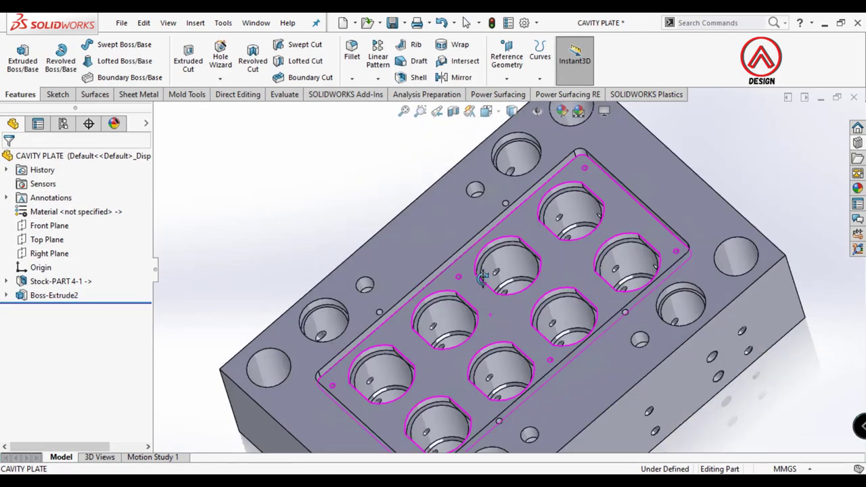
{"action": "scroll", "coordinate": [507, 251], "scroll_direction": "up", "scroll_amount": 2}
{"action": "mouse_move", "coordinate": [507, 251]}
{"action": "middle_mouse_down"}
{"action": "mouse_move", "coordinate": [503, 216]}
{"action": "mouse_move", "coordinate": [550, 285]}
{"action": "middle_mouse_up"}
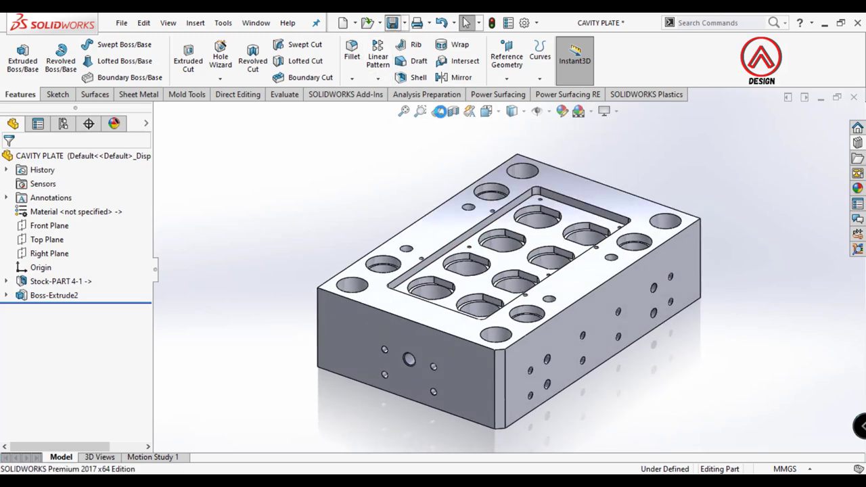
- Close the part, rebuild the assembly, and place INSERT CAVITY 1 beside the plate
{"action": "left_click", "coordinate": [855, 98]}
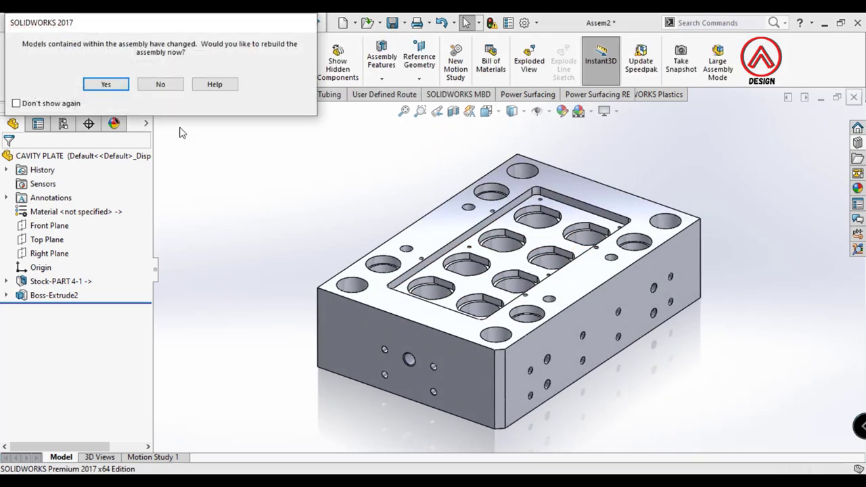
{"action": "left_click", "coordinate": [93, 83]}
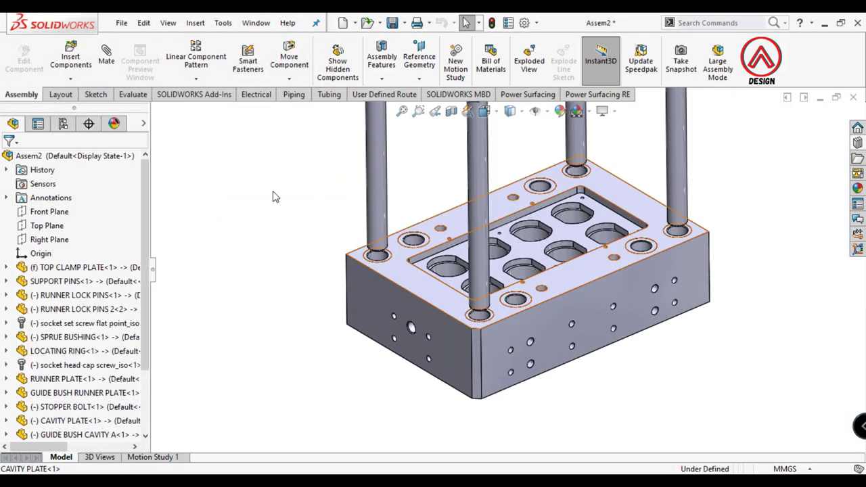
{"action": "left_click", "coordinate": [71, 59]}
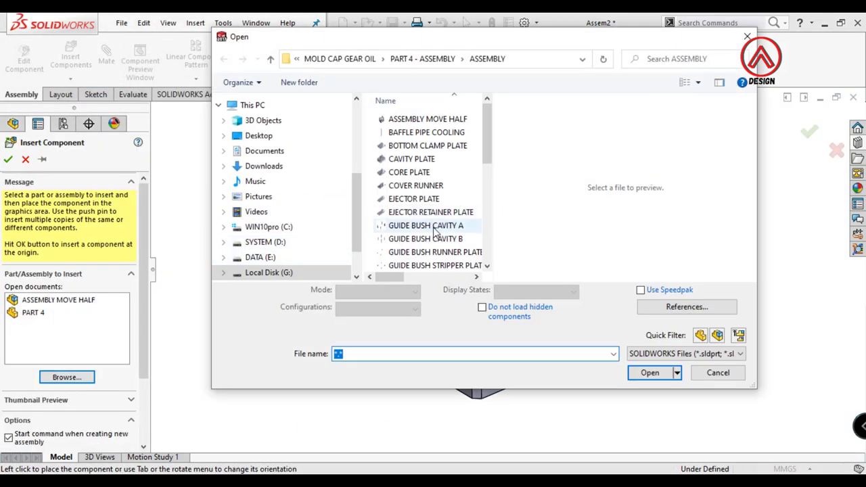
{"action": "scroll", "coordinate": [423, 210], "scroll_direction": "down", "scroll_amount": 2}
{"action": "left_click", "coordinate": [421, 226]}
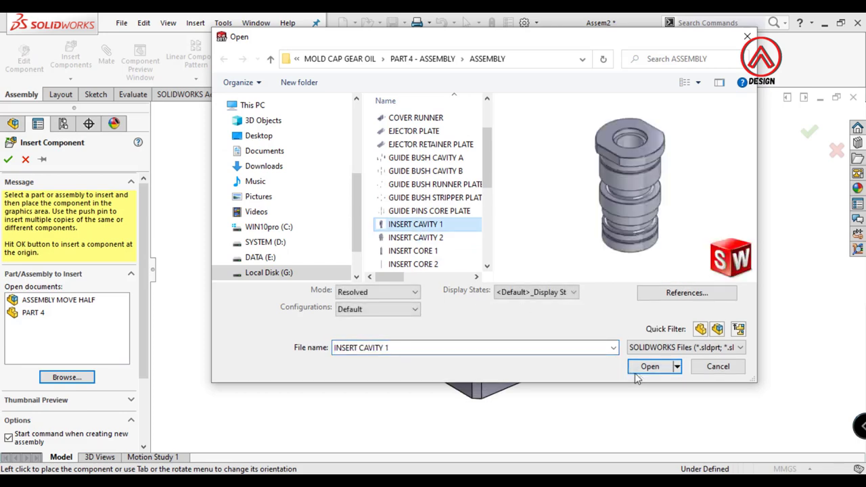
{"action": "left_click", "coordinate": [646, 366]}
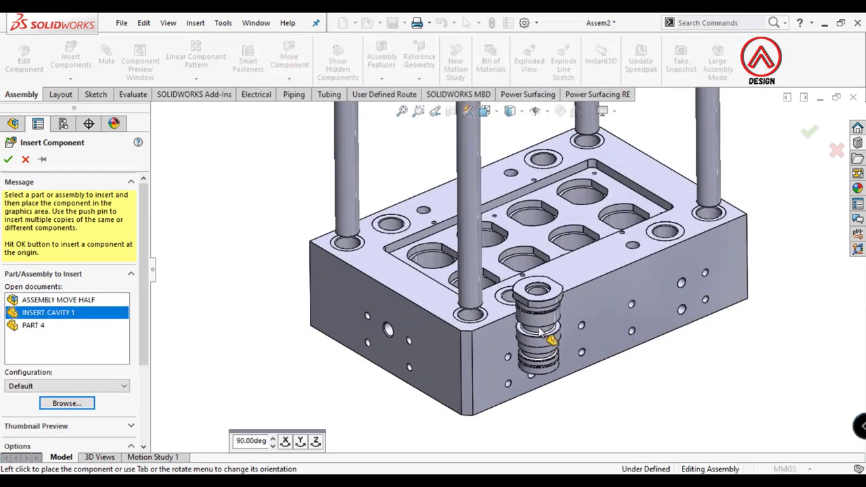
{"action": "left_click", "coordinate": [541, 331]}
{"action": "scroll", "coordinate": [541, 331], "scroll_direction": "down", "scroll_amount": 3}
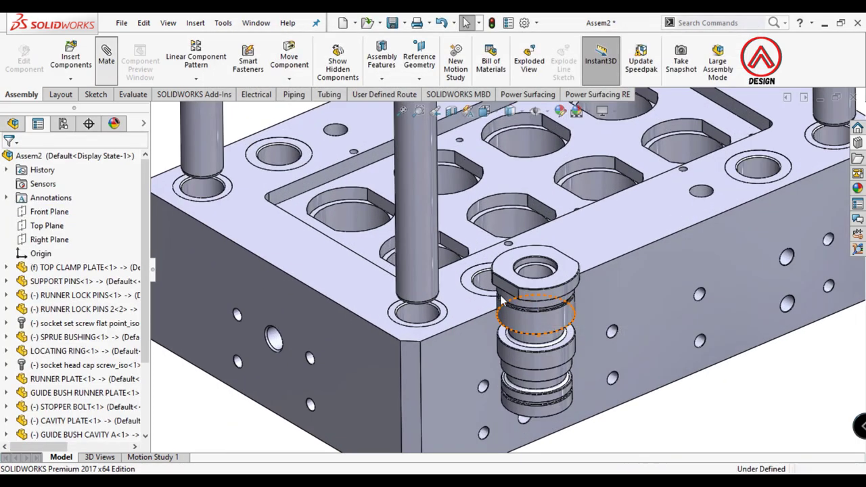
- Mate the insert concentric with a cavity plate pocket
{"action": "left_click", "coordinate": [502, 303]}
{"action": "scroll", "coordinate": [467, 250], "scroll_direction": "down", "scroll_amount": 4}
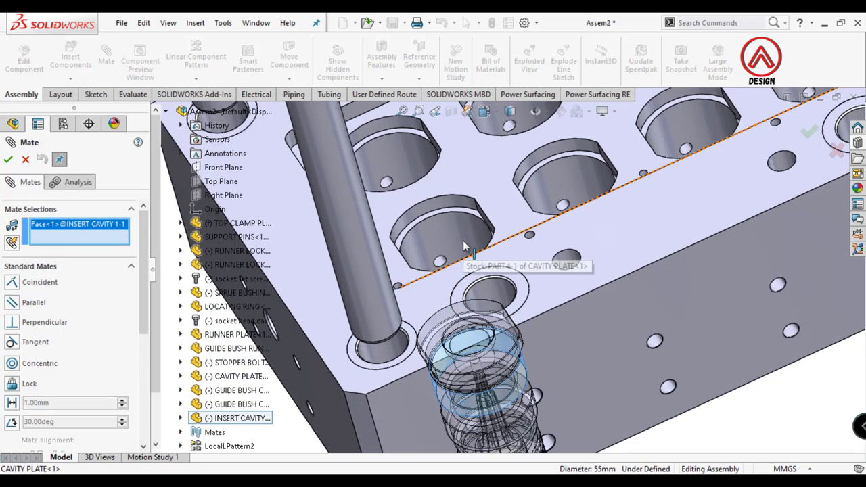
{"action": "left_click", "coordinate": [464, 246]}
{"action": "left_click", "coordinate": [621, 212]}
{"action": "middle_click_drag", "start_coordinate": [621, 211], "coordinate": [462, 135]}
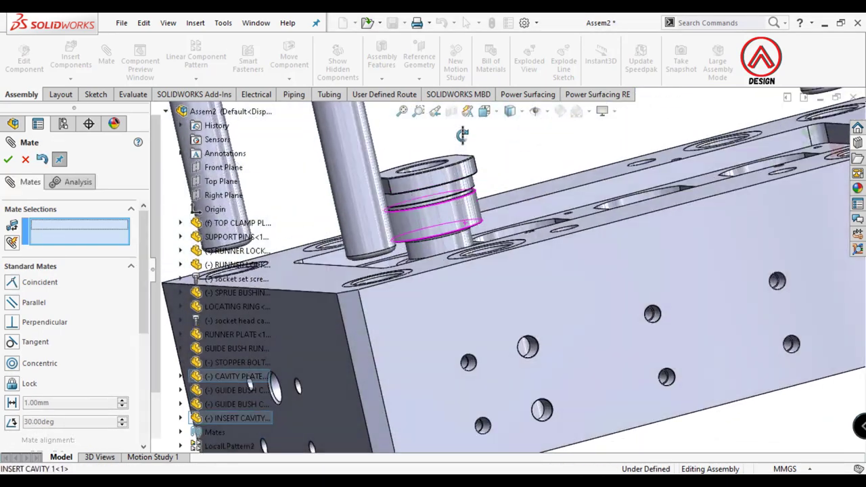
{"action": "scroll", "coordinate": [442, 201], "scroll_direction": "down", "scroll_amount": 3}
{"action": "scroll", "coordinate": [420, 272], "scroll_direction": "down", "scroll_amount": 4}
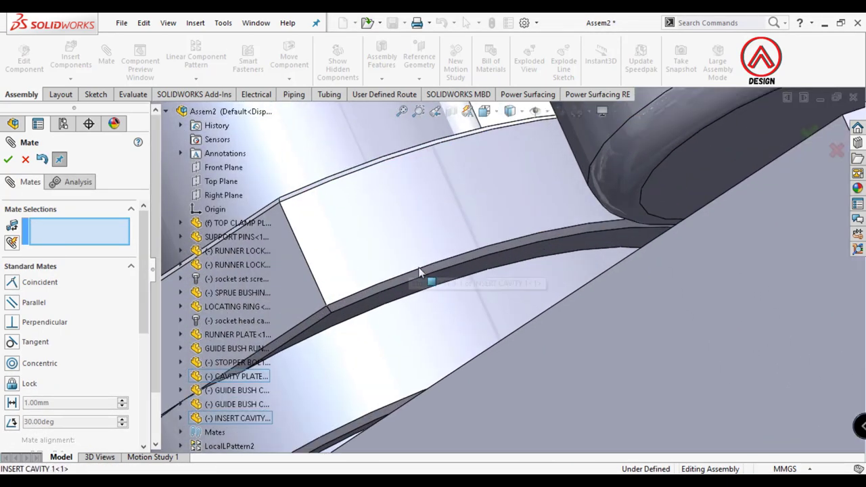
- Mate the insert's shoulder face coincident with the pocket's seating face
{"action": "left_click", "coordinate": [464, 275]}
{"action": "scroll", "coordinate": [464, 275], "scroll_direction": "up", "scroll_amount": 5}
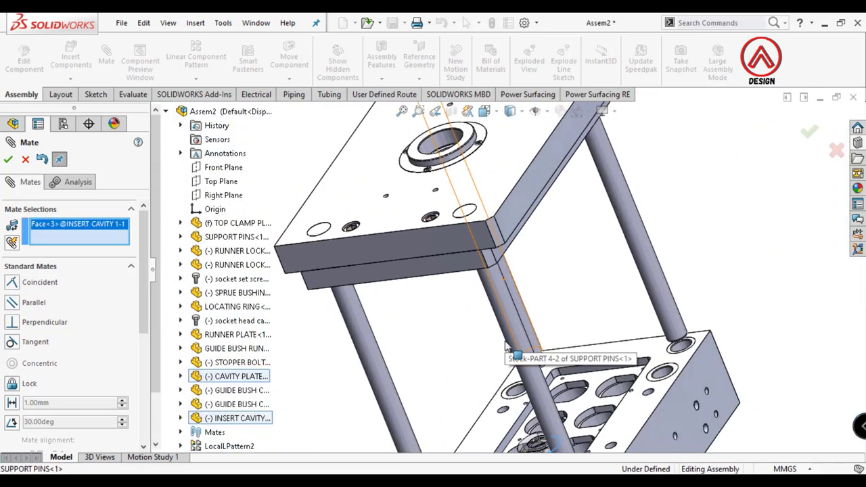
{"action": "mouse_move", "coordinate": [521, 433]}
{"action": "middle_mouse_down"}
{"action": "mouse_move", "coordinate": [555, 339]}
{"action": "mouse_move", "coordinate": [604, 308]}
{"action": "middle_mouse_up"}
{"action": "scroll", "coordinate": [555, 338], "scroll_direction": "down", "scroll_amount": 3}
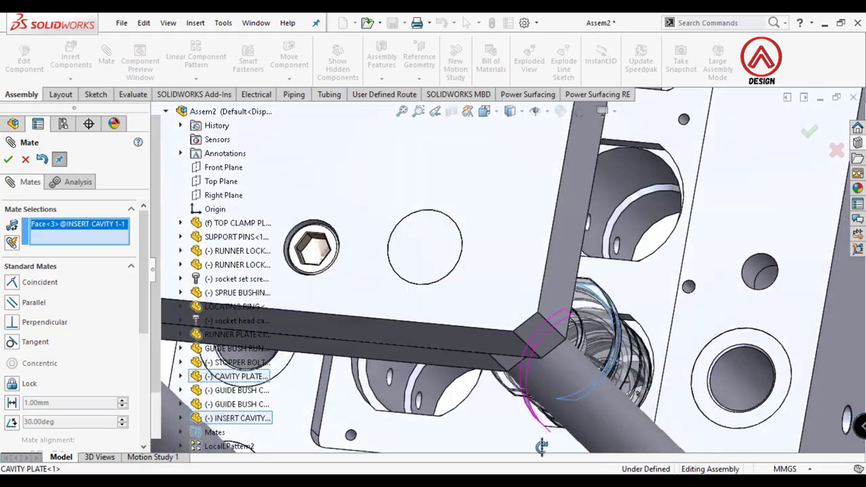
{"action": "scroll", "coordinate": [604, 308], "scroll_direction": "down", "scroll_amount": 3}
{"action": "left_click", "coordinate": [609, 312]}
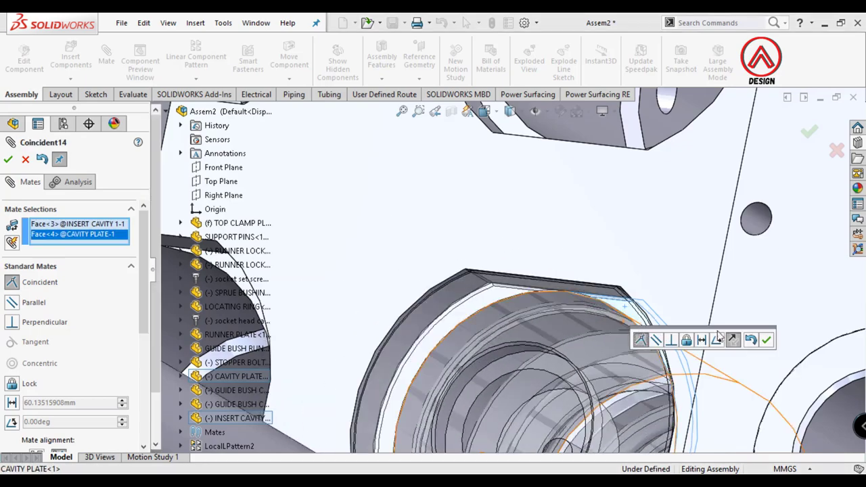
{"action": "left_click", "coordinate": [768, 343]}
{"action": "scroll", "coordinate": [549, 325], "scroll_direction": "up", "scroll_amount": 3}
{"action": "middle_click_drag", "start_coordinate": [549, 325], "coordinate": [450, 324]}
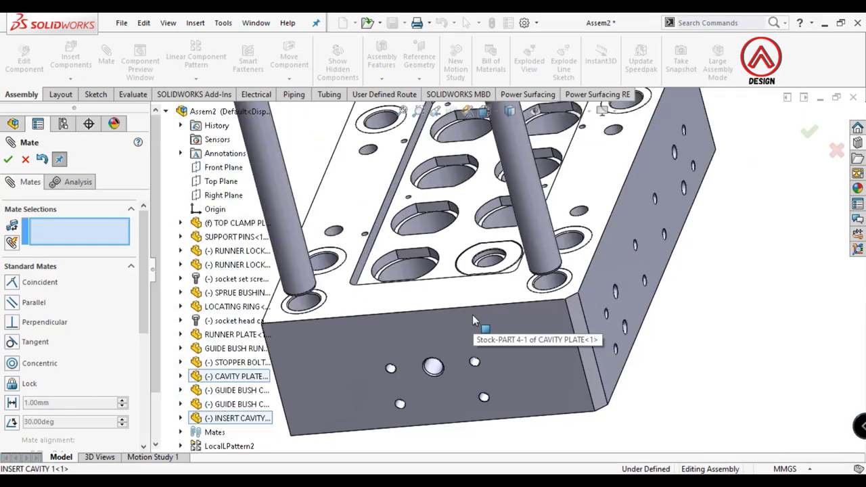
{"action": "left_click", "coordinate": [8, 159]}
- Insert INSERT CAVITY 2 and place it near the cavity plate
{"action": "left_click", "coordinate": [70, 60]}
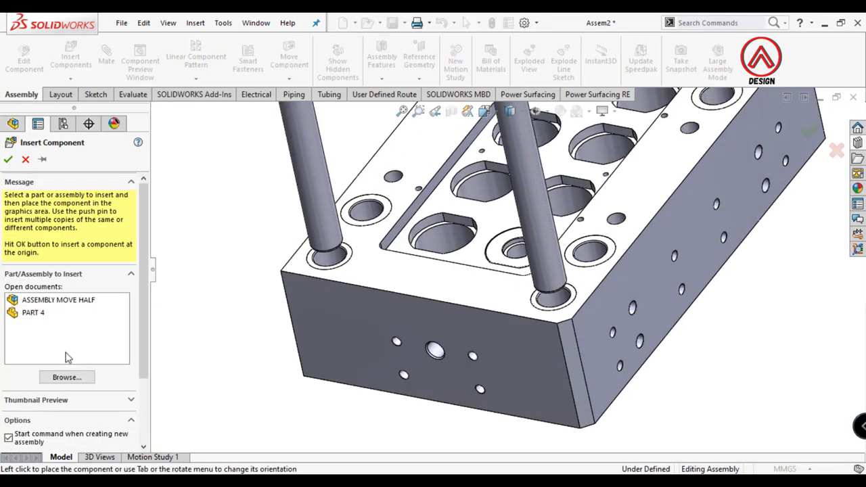
{"action": "scroll", "coordinate": [433, 244], "scroll_direction": "down", "scroll_amount": 5}
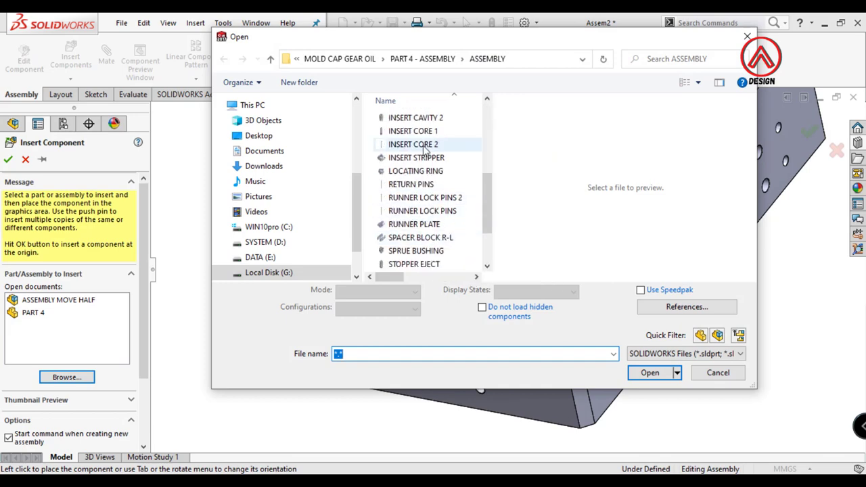
{"action": "scroll", "coordinate": [423, 176], "scroll_direction": "up", "scroll_amount": 1}
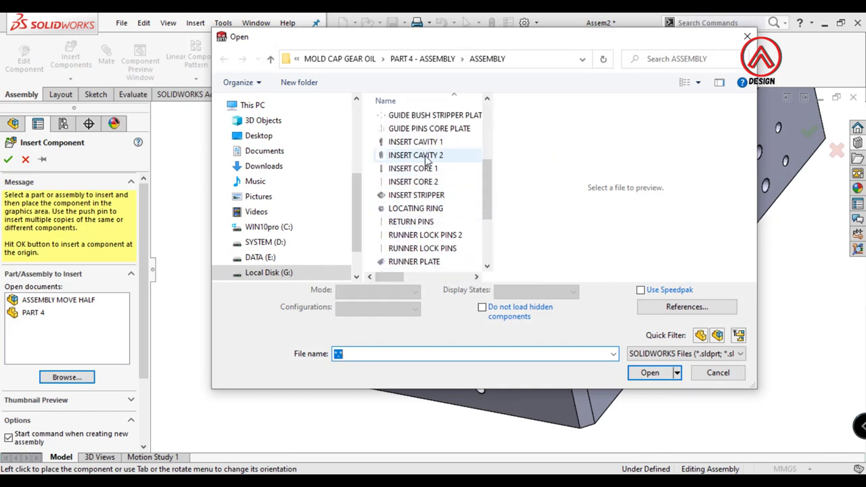
{"action": "double_click", "coordinate": [425, 155]}
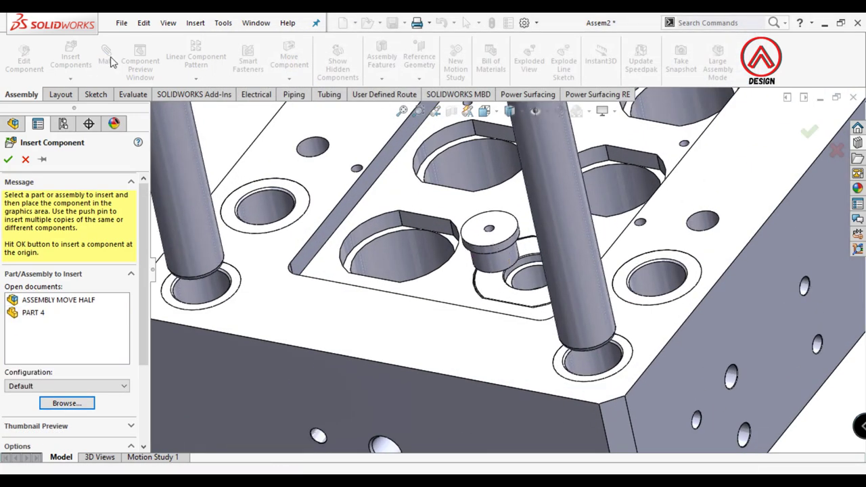
{"action": "left_click", "coordinate": [107, 61]}
- Mate the insert's round face concentric with its pocket hole
{"action": "scroll", "coordinate": [531, 296], "scroll_direction": "down", "scroll_amount": 2}
{"action": "left_click", "coordinate": [542, 296]}
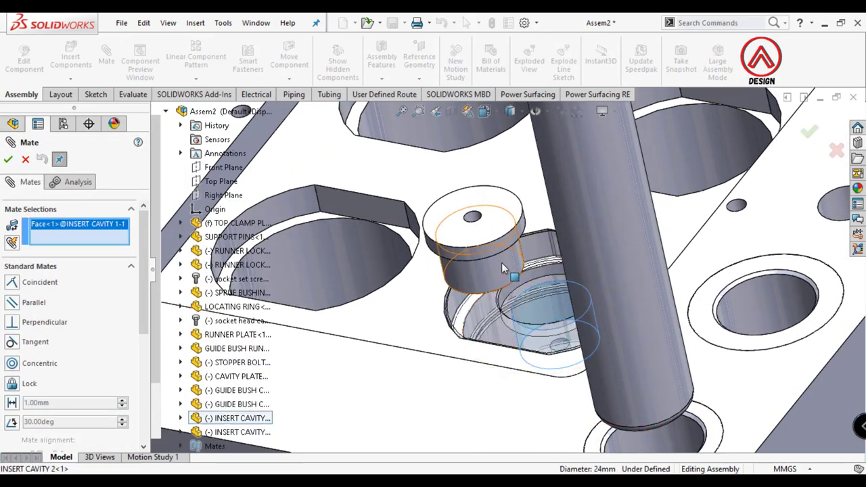
{"action": "left_click", "coordinate": [589, 272]}
{"action": "left_click", "coordinate": [706, 234]}
- Select the insert's seating face for a coincident flush mate in the pocket
{"action": "mouse_move", "coordinate": [676, 257]}
{"action": "middle_mouse_down"}
{"action": "mouse_move", "coordinate": [487, 201]}
{"action": "mouse_move", "coordinate": [496, 236]}
{"action": "mouse_move", "coordinate": [495, 198]}
{"action": "mouse_move", "coordinate": [489, 236]}
{"action": "mouse_move", "coordinate": [514, 263]}
{"action": "mouse_move", "coordinate": [531, 262]}
{"action": "middle_mouse_up"}
{"action": "scroll", "coordinate": [490, 236], "scroll_direction": "down", "scroll_amount": 2}
{"action": "scroll", "coordinate": [498, 262], "scroll_direction": "down", "scroll_amount": 2}
{"action": "scroll", "coordinate": [501, 287], "scroll_direction": "up", "scroll_amount": 3}
{"action": "middle_click_drag", "start_coordinate": [497, 294], "coordinate": [512, 354]}
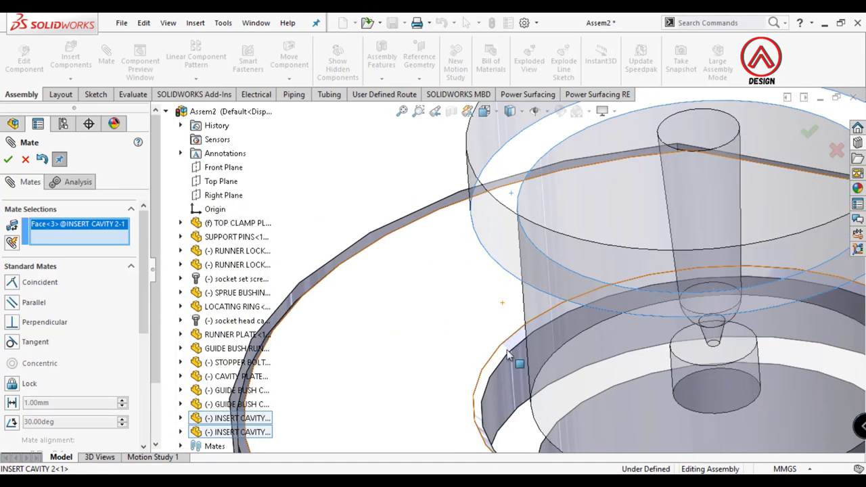
{"action": "left_click", "coordinate": [512, 353]}
{"action": "scroll", "coordinate": [634, 420], "scroll_direction": "up", "scroll_amount": 5}
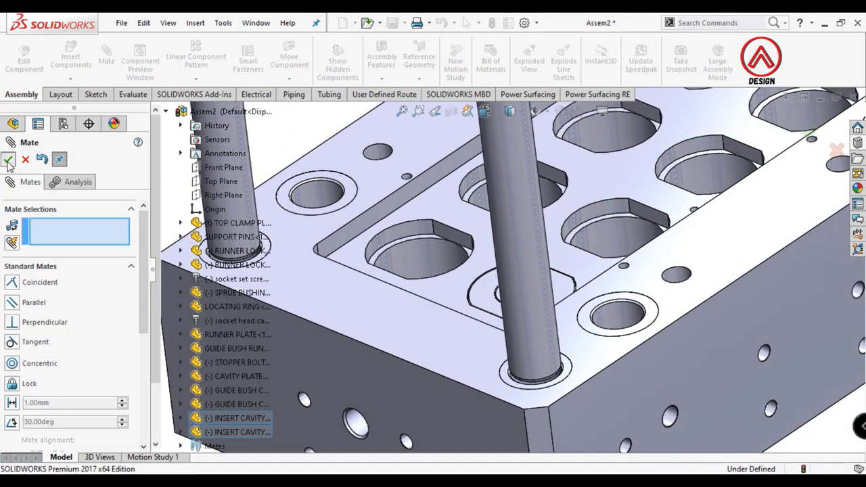
- Finish mating INSERT CAVITY 2 and orbit and zoom around the cavity plate
{"action": "left_click", "coordinate": [8, 162]}
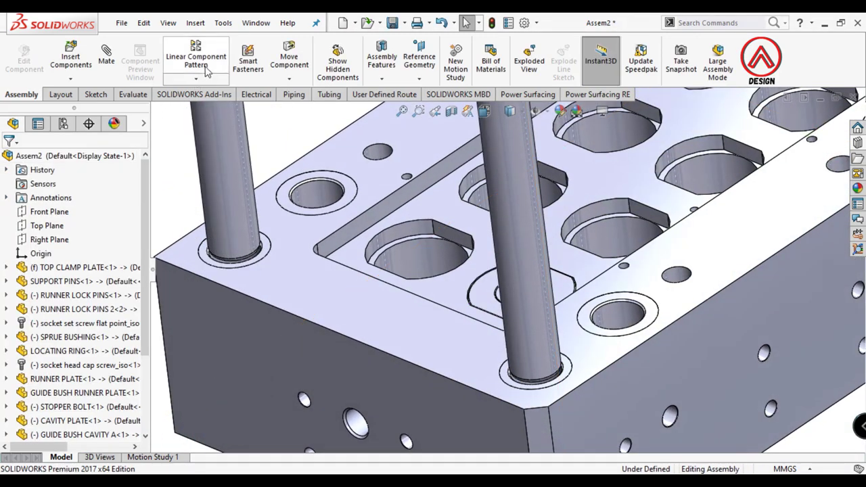
{"action": "middle_click_drag", "start_coordinate": [473, 305], "coordinate": [487, 284]}
{"action": "scroll", "coordinate": [501, 304], "scroll_direction": "down", "scroll_amount": 3}
{"action": "scroll", "coordinate": [500, 304], "scroll_direction": "down", "scroll_amount": 2}
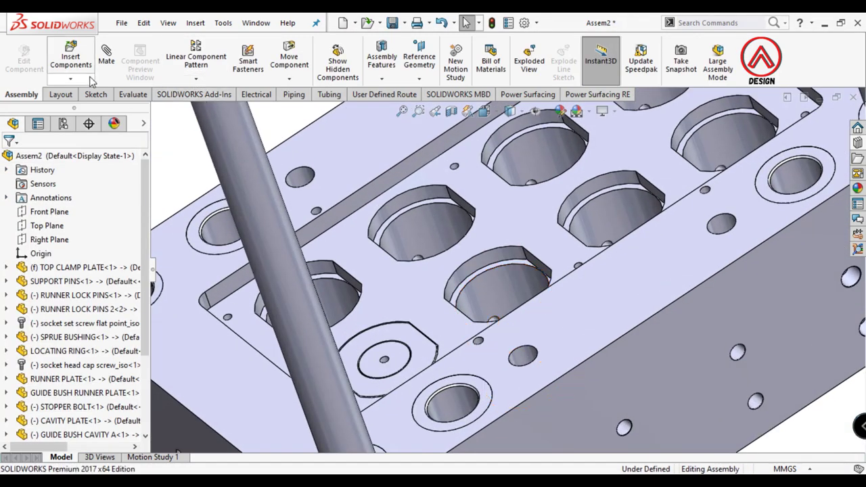
{"action": "scroll", "coordinate": [495, 280], "scroll_direction": "up", "scroll_amount": 3}
{"action": "scroll", "coordinate": [302, 178], "scroll_direction": "down", "scroll_amount": 2}
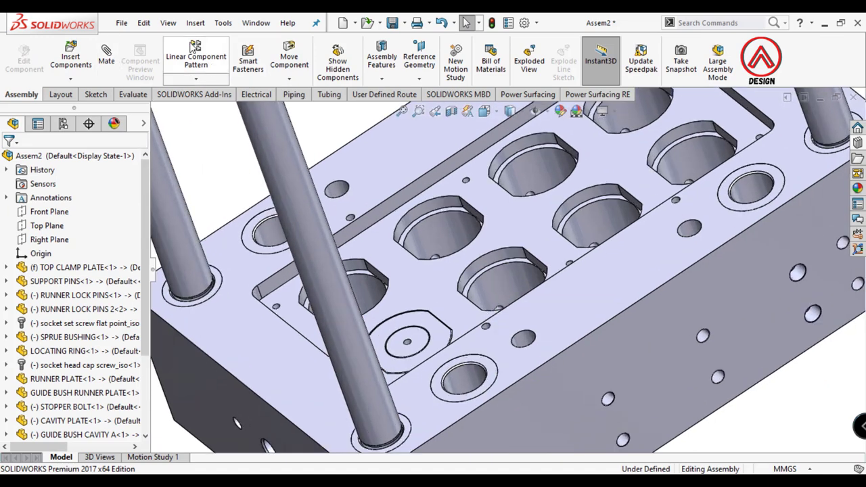
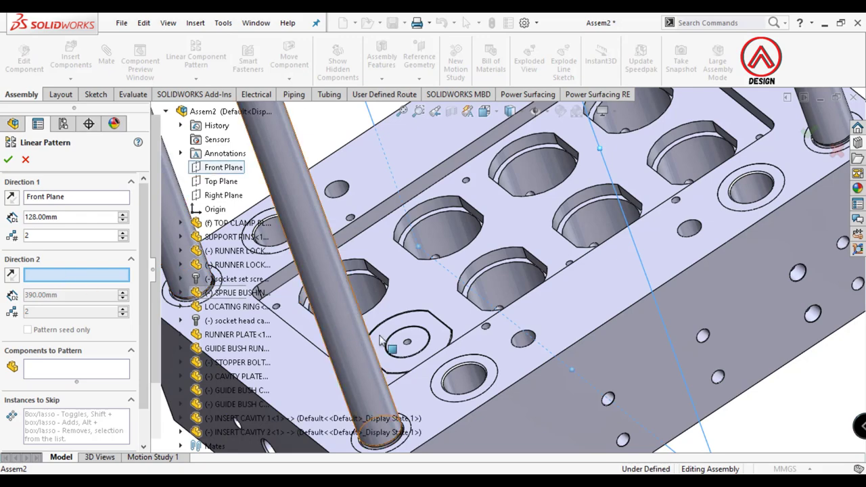
- Pattern both insert cavities 2×2 at 80 mm along the Front and Right planes
{"action": "scroll", "coordinate": [427, 339], "scroll_direction": "down", "scroll_amount": 2}
{"action": "key", "text": "z"}
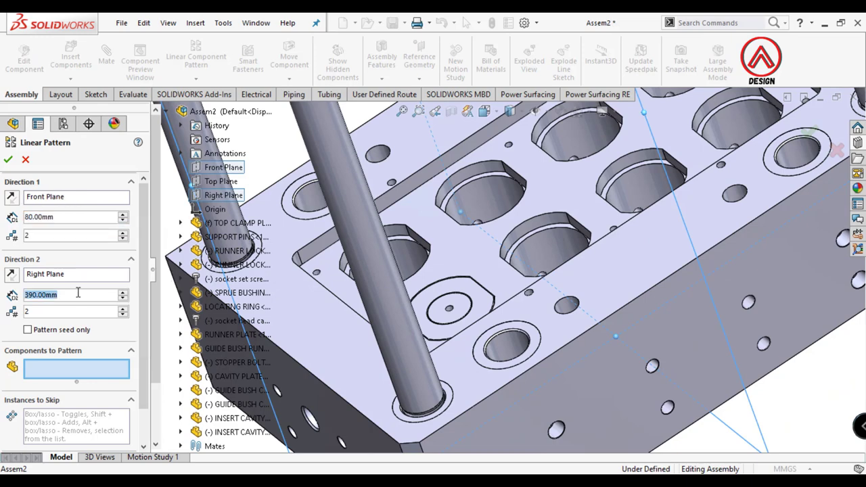
{"action": "left_click", "coordinate": [76, 295]}
{"action": "type", "text": "80"}
{"action": "scroll", "coordinate": [381, 355], "scroll_direction": "down", "scroll_amount": 2}
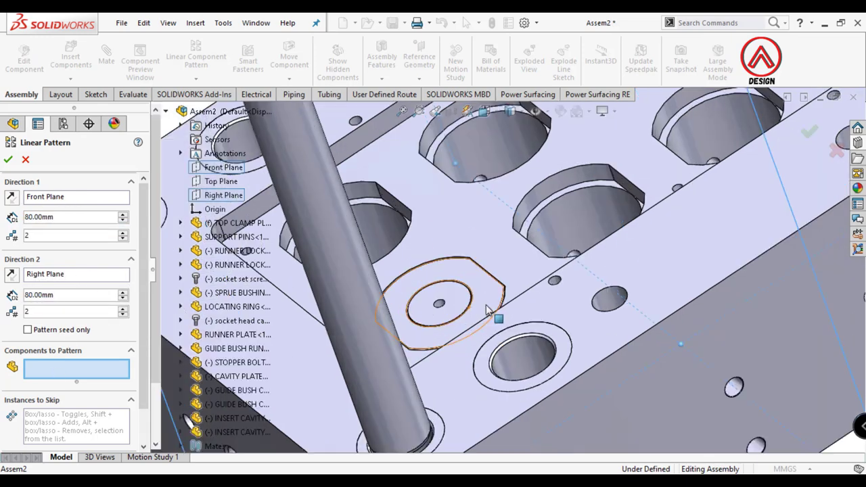
{"action": "left_click", "coordinate": [483, 303]}
{"action": "left_click", "coordinate": [487, 301]}
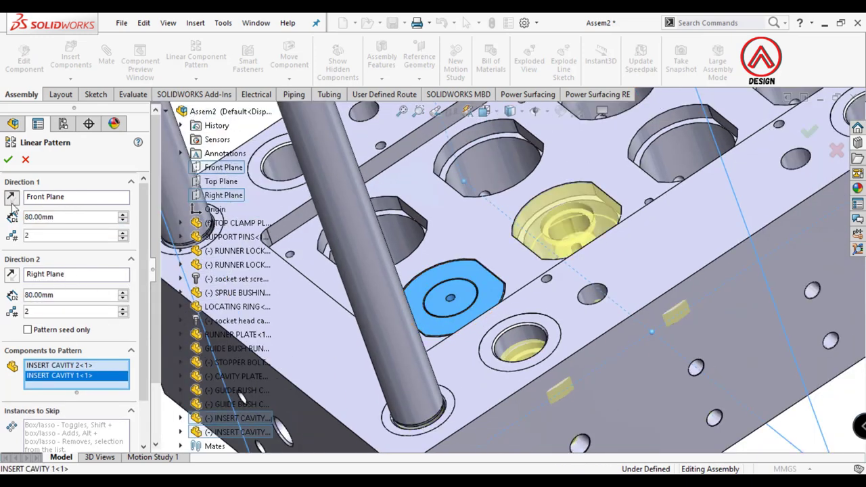
{"action": "scroll", "coordinate": [483, 276], "scroll_direction": "up", "scroll_amount": 3}
{"action": "left_click", "coordinate": [8, 161]}
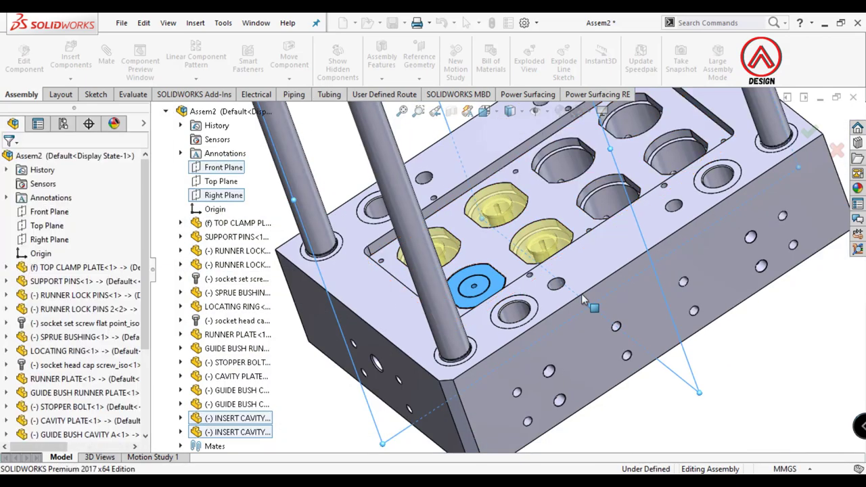
- Start a circular component pattern around the locating ring's bore as the axis
{"action": "mouse_move", "coordinate": [581, 294]}
{"action": "middle_mouse_down"}
{"action": "mouse_move", "coordinate": [521, 102]}
{"action": "mouse_move", "coordinate": [547, 223]}
{"action": "middle_mouse_up"}
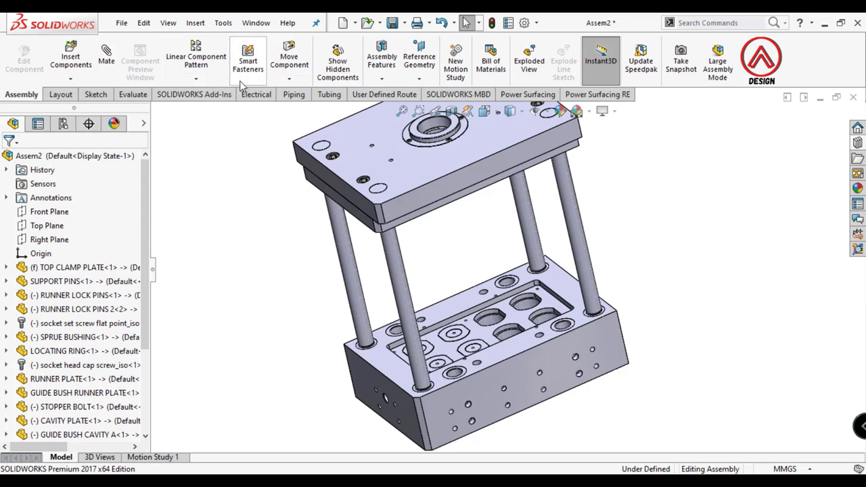
{"action": "left_click", "coordinate": [195, 78]}
{"action": "left_click", "coordinate": [199, 111]}
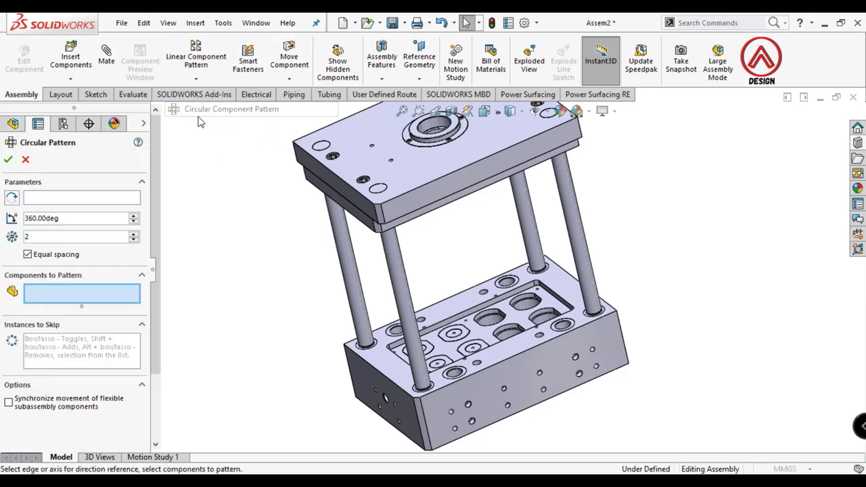
{"action": "scroll", "coordinate": [463, 166], "scroll_direction": "down", "scroll_amount": 5}
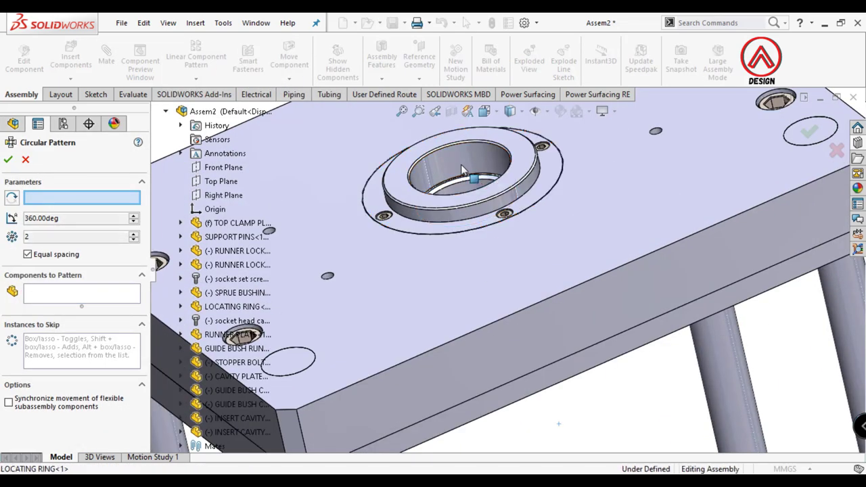
{"action": "left_click", "coordinate": [473, 176]}
- Add all the insert cavities to the circular pattern, 2 instances over 360°
{"action": "scroll", "coordinate": [446, 297], "scroll_direction": "up", "scroll_amount": 5}
{"action": "middle_click_drag", "start_coordinate": [446, 298], "coordinate": [473, 389]}
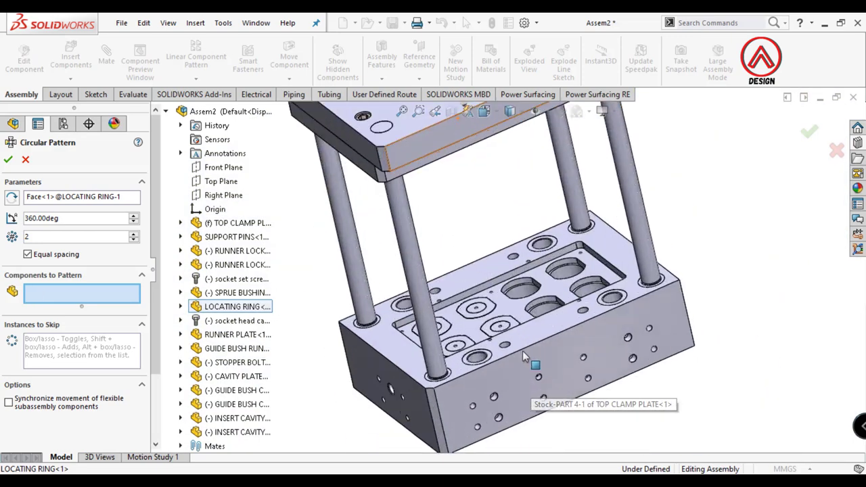
{"action": "scroll", "coordinate": [488, 325], "scroll_direction": "down", "scroll_amount": 5}
{"action": "scroll", "coordinate": [498, 333], "scroll_direction": "down", "scroll_amount": 3}
{"action": "left_click", "coordinate": [497, 333]}
{"action": "left_click", "coordinate": [547, 331]}
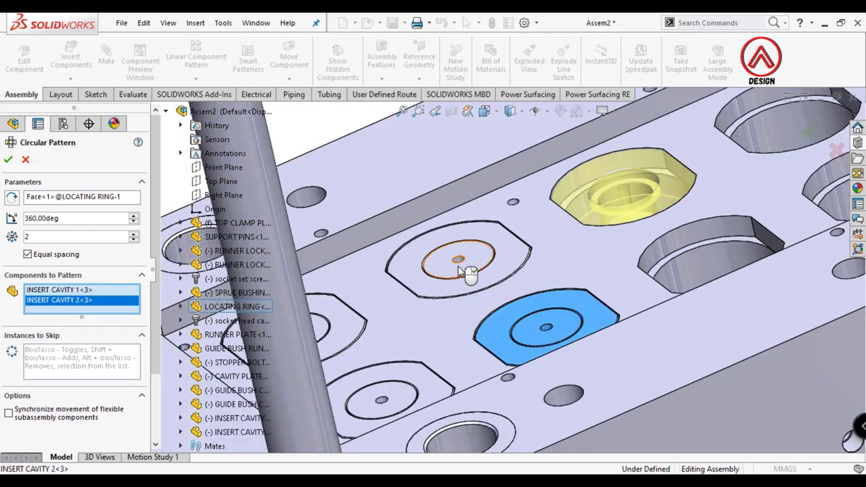
{"action": "left_click", "coordinate": [464, 274]}
{"action": "left_click", "coordinate": [452, 294]}
{"action": "left_click", "coordinate": [330, 327]}
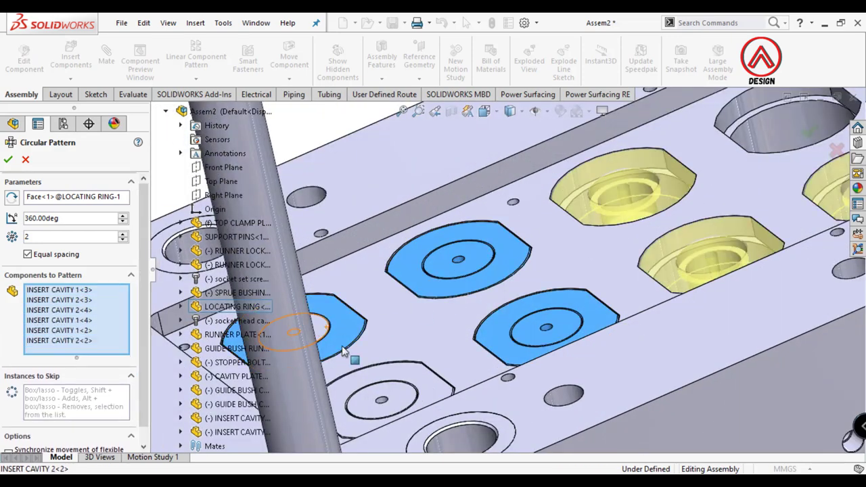
{"action": "left_click", "coordinate": [394, 394]}
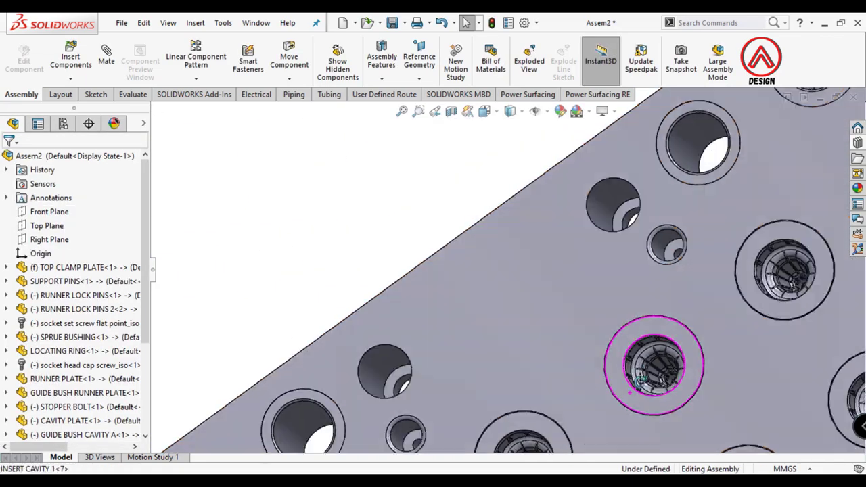
- View the assembly from the Bottom orientation to check the inserts
{"action": "middle_click_drag", "start_coordinate": [639, 381], "coordinate": [425, 366]}
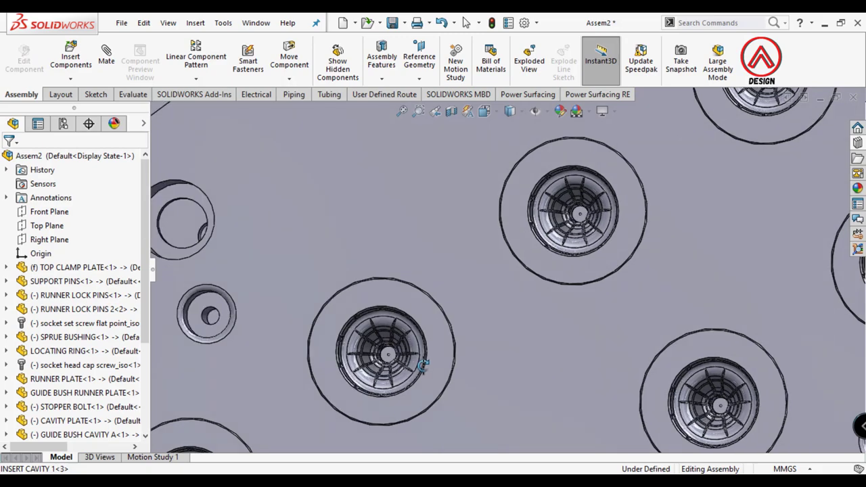
{"action": "left_click", "coordinate": [483, 112]}
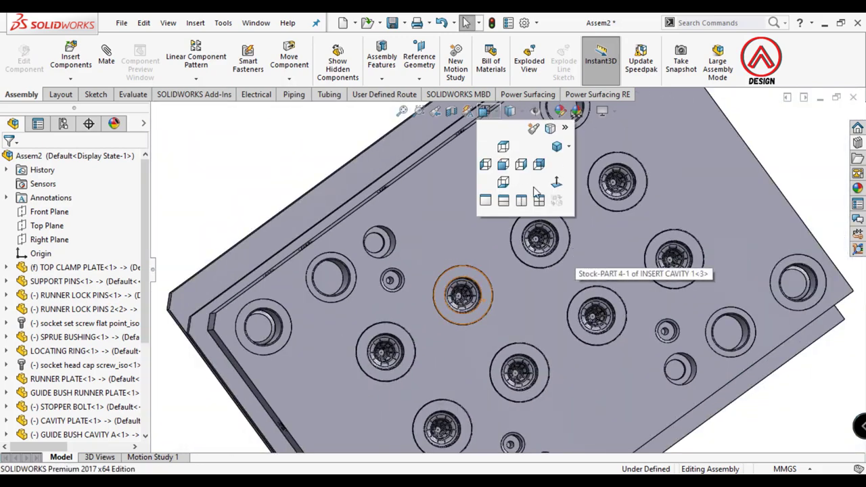
{"action": "left_click", "coordinate": [502, 182]}
{"action": "scroll", "coordinate": [516, 268], "scroll_direction": "down", "scroll_amount": 5}
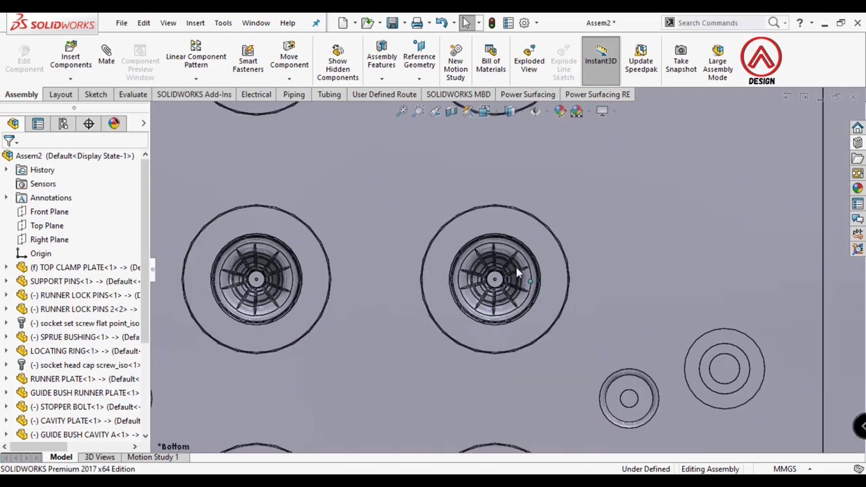
{"action": "scroll", "coordinate": [518, 282], "scroll_direction": "up", "scroll_amount": 3}
{"action": "scroll", "coordinate": [516, 250], "scroll_direction": "up", "scroll_amount": 2}
{"action": "scroll", "coordinate": [517, 263], "scroll_direction": "down", "scroll_amount": 1}
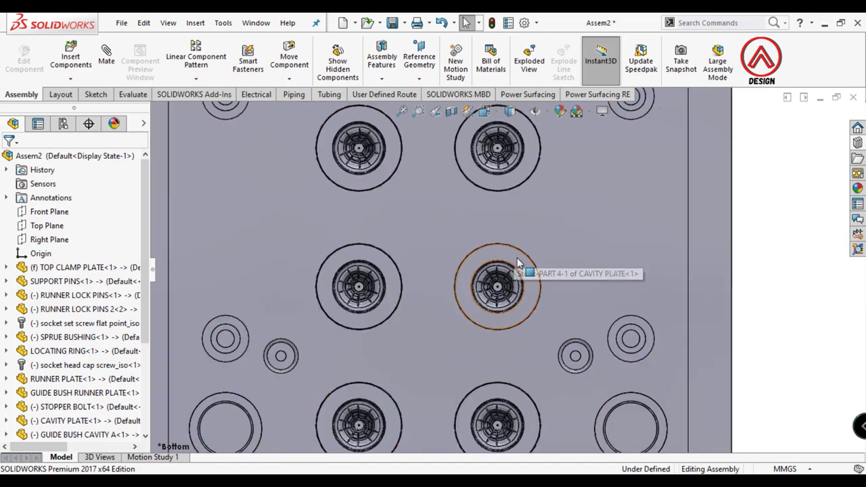
- Select the cavity plate in an isometric view and start Insert Components
{"action": "left_click", "coordinate": [557, 262]}
{"action": "key", "text": "ctrl+7"}
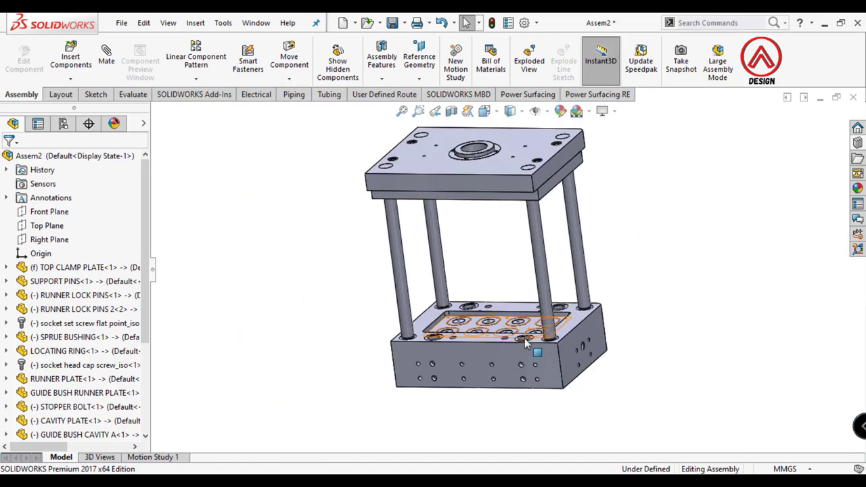
{"action": "middle_click_drag", "start_coordinate": [491, 308], "coordinate": [425, 263]}
{"action": "scroll", "coordinate": [428, 404], "scroll_direction": "down", "scroll_amount": 3}
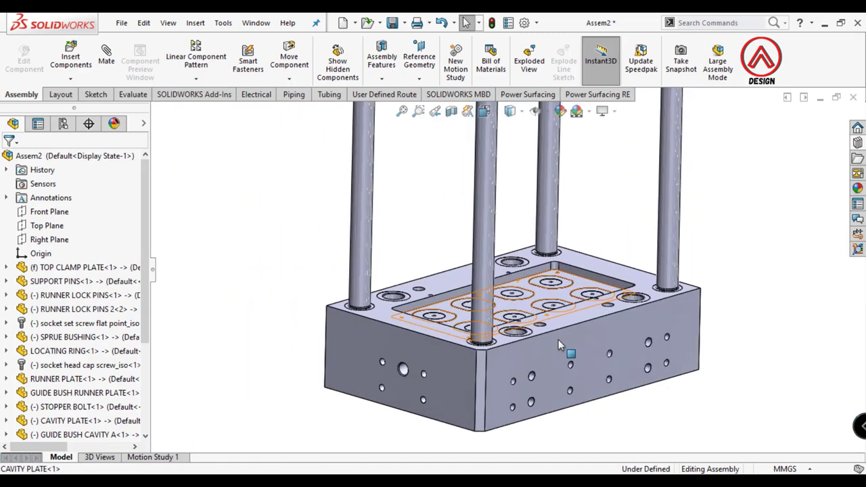
{"action": "left_click", "coordinate": [72, 63]}
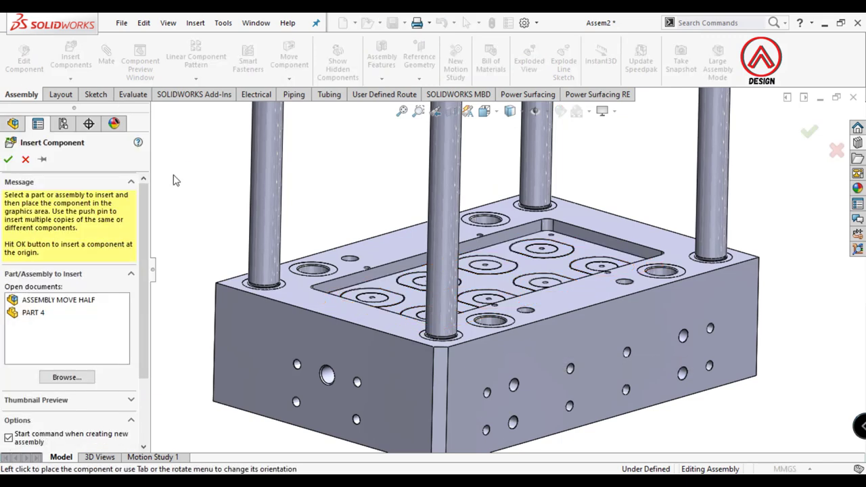
- Insert the COVER RUNNER part over the cavity plate and start a mate
{"action": "left_click", "coordinate": [66, 377]}
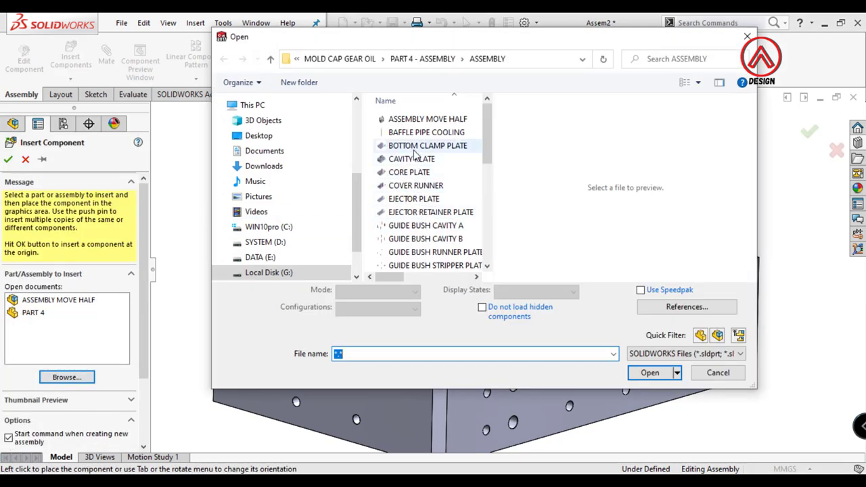
{"action": "left_click", "coordinate": [410, 171]}
{"action": "left_click", "coordinate": [422, 186]}
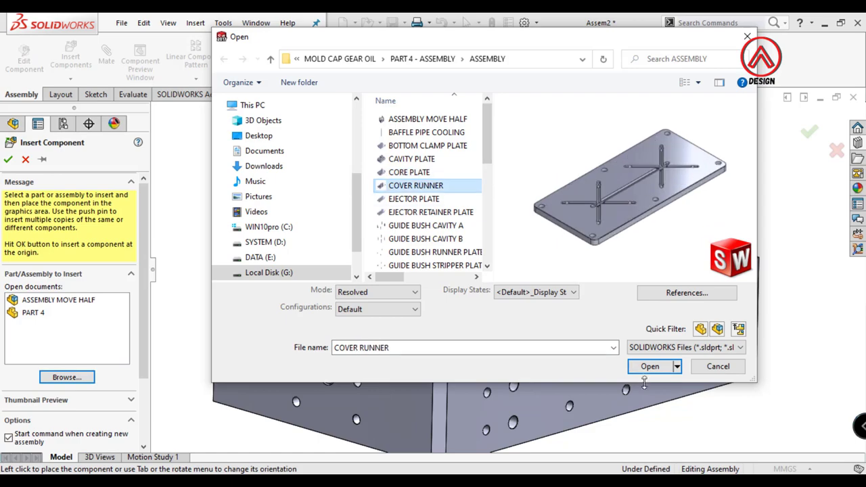
{"action": "left_click", "coordinate": [649, 366]}
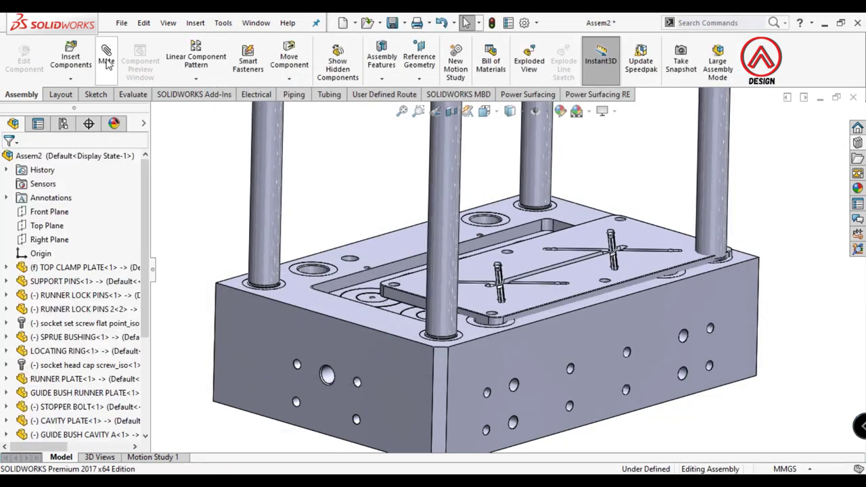
{"action": "left_click", "coordinate": [107, 60]}
{"action": "scroll", "coordinate": [527, 332], "scroll_direction": "down", "scroll_amount": 5}
- Mate a cover runner face coincident with the matching cavity plate face
{"action": "left_click", "coordinate": [414, 305]}
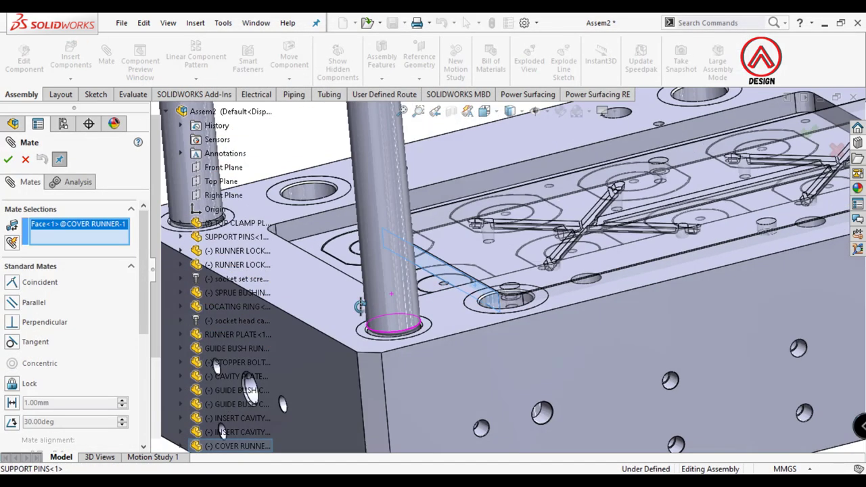
{"action": "middle_click_drag", "start_coordinate": [414, 304], "coordinate": [474, 270]}
{"action": "left_click", "coordinate": [494, 259]}
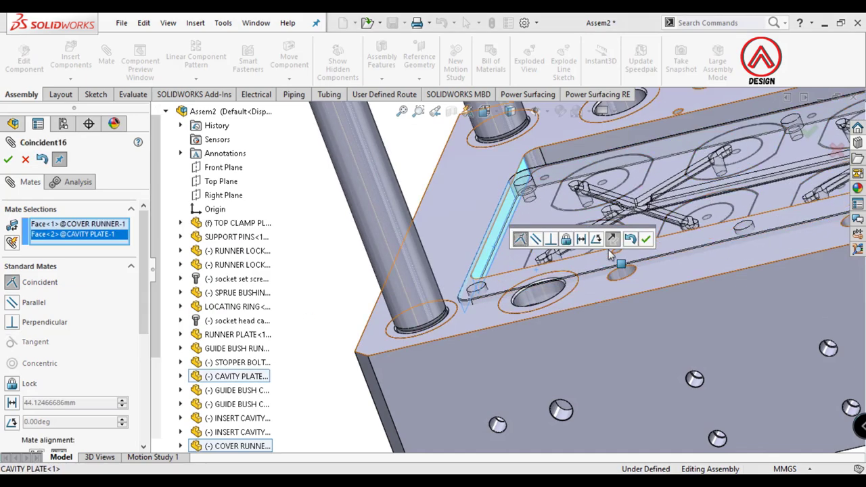
{"action": "left_click", "coordinate": [646, 240]}
- Mate a cover runner side face coincident with the cavity plate pocket wall
{"action": "middle_click_drag", "start_coordinate": [651, 242], "coordinate": [554, 196]}
{"action": "scroll", "coordinate": [554, 196], "scroll_direction": "down", "scroll_amount": 3}
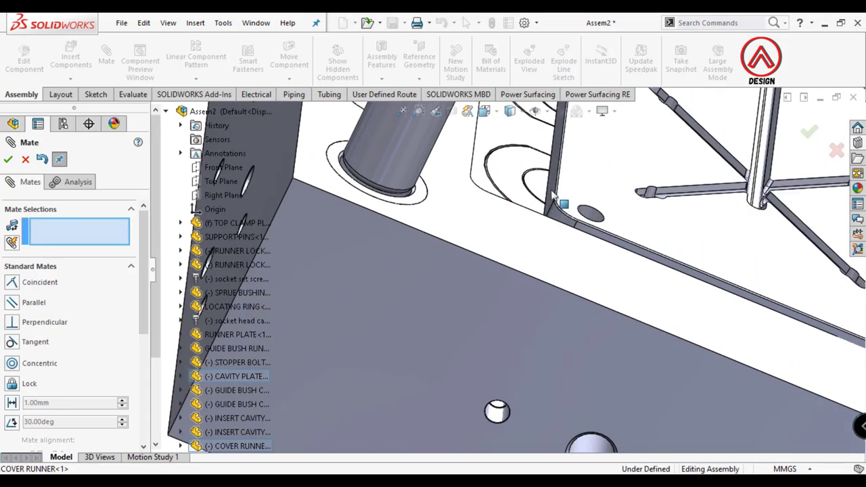
{"action": "left_click", "coordinate": [549, 196]}
{"action": "scroll", "coordinate": [549, 196], "scroll_direction": "up", "scroll_amount": 3}
{"action": "left_click", "coordinate": [556, 150]}
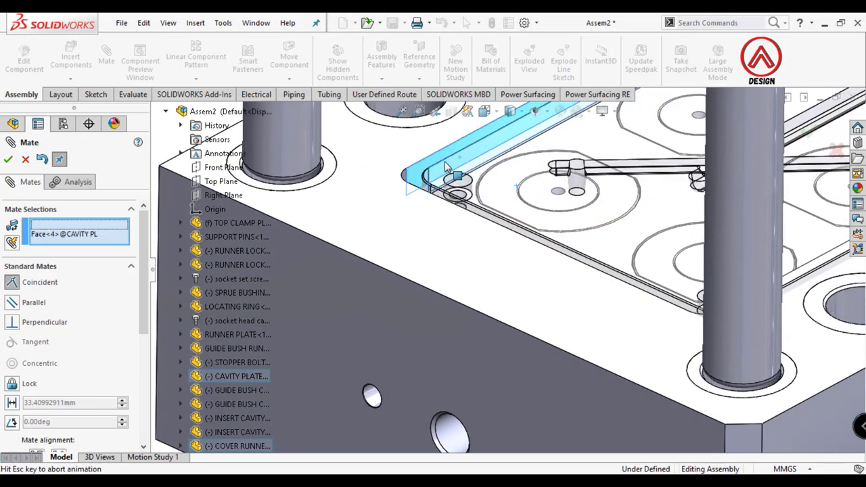
{"action": "left_click", "coordinate": [587, 146]}
- Pick a cavity plate top face, then clear the current mate selections
{"action": "middle_click_drag", "start_coordinate": [551, 199], "coordinate": [561, 237]}
{"action": "scroll", "coordinate": [562, 237], "scroll_direction": "up", "scroll_amount": 3}
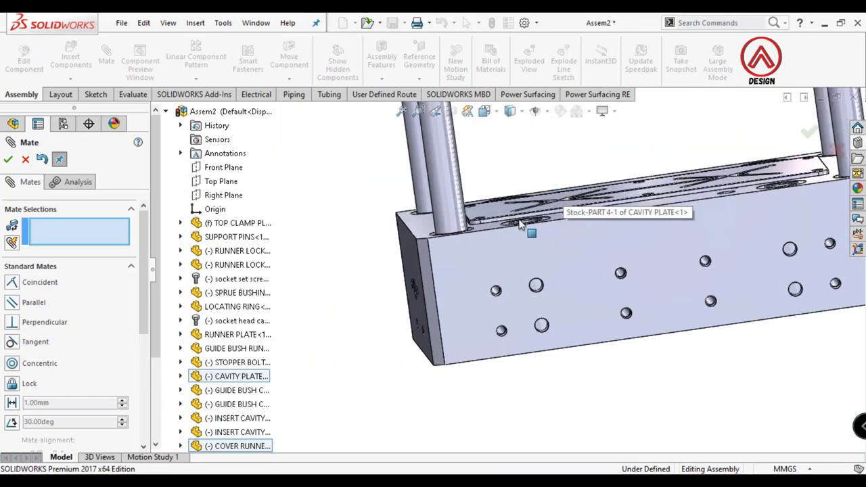
{"action": "middle_click_drag", "start_coordinate": [502, 265], "coordinate": [526, 271]}
{"action": "left_click", "coordinate": [526, 271]}
{"action": "scroll", "coordinate": [528, 278], "scroll_direction": "up", "scroll_amount": 3}
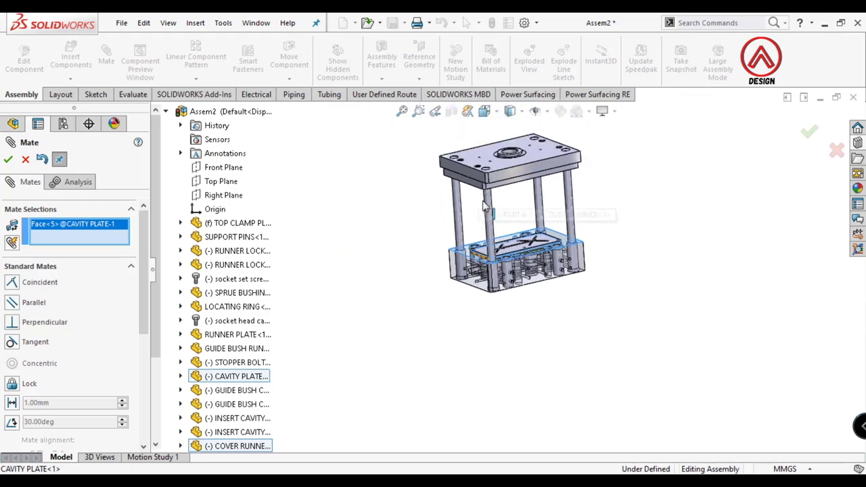
{"action": "scroll", "coordinate": [531, 289], "scroll_direction": "down", "scroll_amount": 1}
{"action": "scroll", "coordinate": [531, 289], "scroll_direction": "down", "scroll_amount": 4}
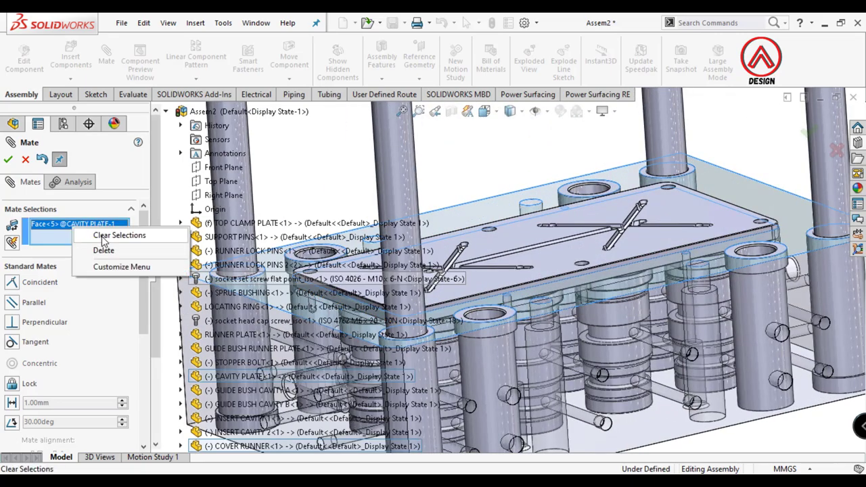
{"action": "left_click", "coordinate": [103, 237]}
- In hidden-line view, mate a cover runner edge parallel to a cavity plate edge
{"action": "left_click", "coordinate": [514, 194]}
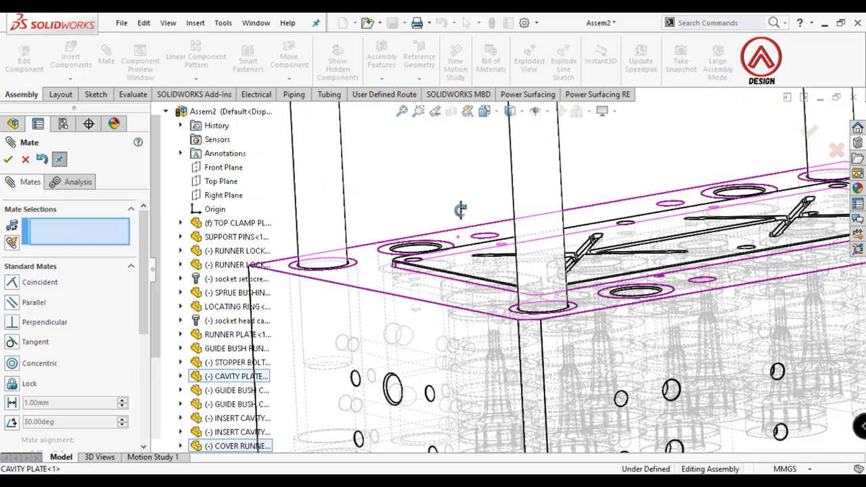
{"action": "scroll", "coordinate": [456, 188], "scroll_direction": "down", "scroll_amount": 8}
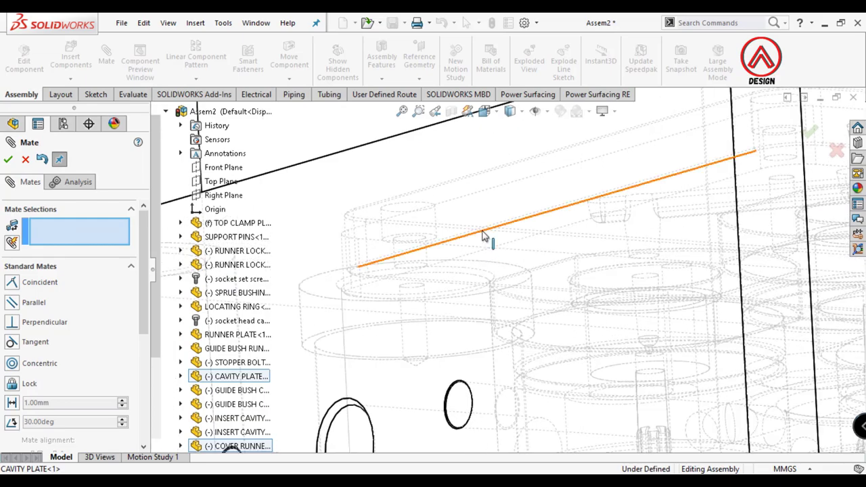
{"action": "scroll", "coordinate": [391, 272], "scroll_direction": "down", "scroll_amount": 3}
{"action": "left_click", "coordinate": [404, 276]}
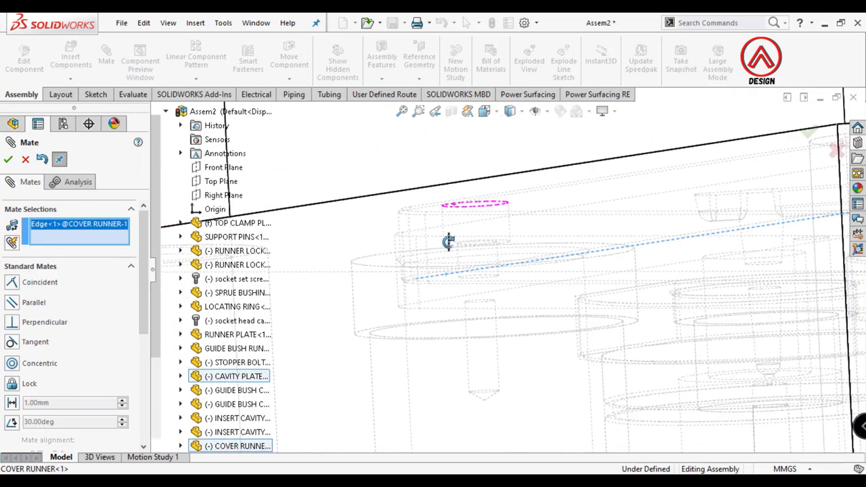
{"action": "middle_click_drag", "start_coordinate": [447, 242], "coordinate": [443, 302]}
{"action": "left_click", "coordinate": [436, 290]}
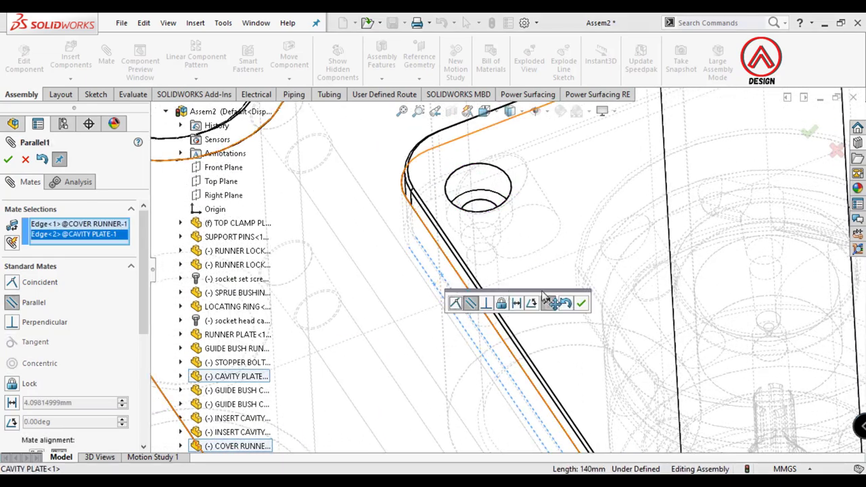
{"action": "key", "text": "Return"}
- Return to shaded-with-edges display and fix the cavity plate in place
{"action": "middle_click_drag", "start_coordinate": [456, 224], "coordinate": [521, 125]}
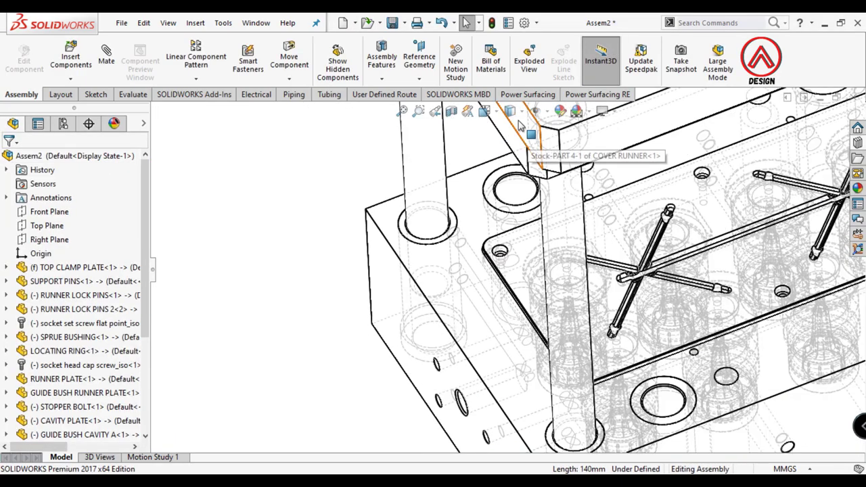
{"action": "left_click", "coordinate": [511, 130]}
{"action": "middle_click_drag", "start_coordinate": [512, 203], "coordinate": [406, 338]}
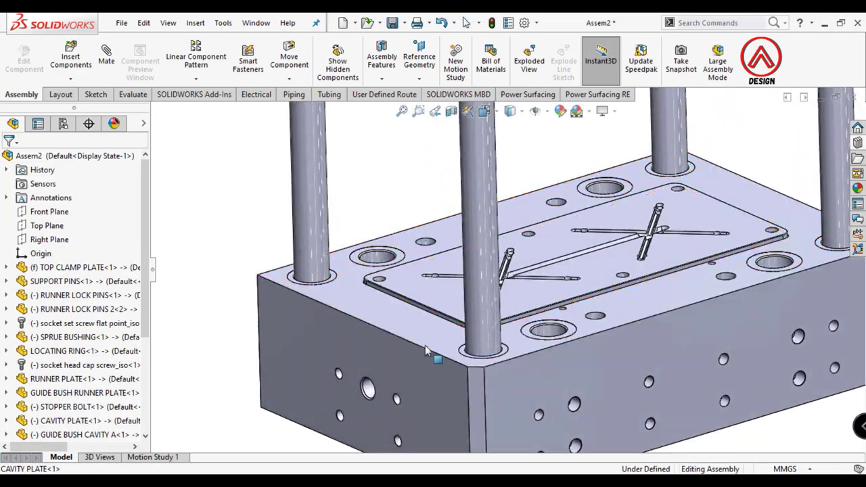
{"action": "left_click", "coordinate": [385, 359]}
{"action": "right_click", "coordinate": [385, 358]}
{"action": "left_click", "coordinate": [420, 217]}
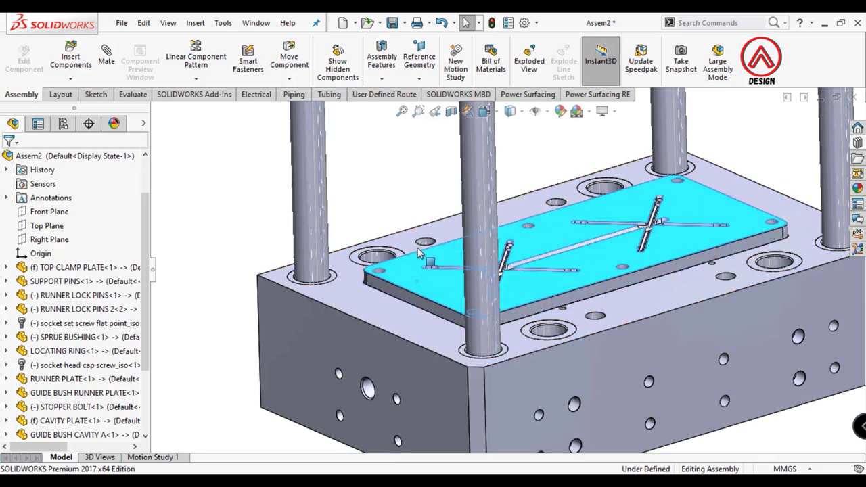
- Seat the cover runner's bottom face coincident on the cavity plate face
{"action": "left_click_drag", "start_coordinate": [389, 270], "coordinate": [362, 144]}
{"action": "left_click", "coordinate": [106, 54]}
{"action": "mouse_move", "coordinate": [362, 144]}
{"action": "middle_mouse_down"}
{"action": "mouse_move", "coordinate": [455, 195]}
{"action": "mouse_move", "coordinate": [460, 339]}
{"action": "mouse_move", "coordinate": [474, 378]}
{"action": "middle_mouse_up"}
{"action": "left_click", "coordinate": [455, 195]}
{"action": "left_click", "coordinate": [473, 379]}
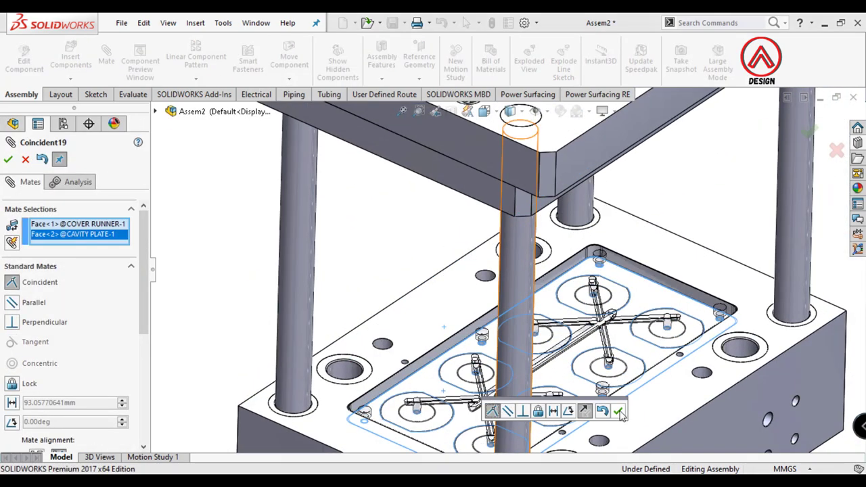
{"action": "key", "text": "Return"}
{"action": "scroll", "coordinate": [473, 373], "scroll_direction": "down", "scroll_amount": 2}
{"action": "scroll", "coordinate": [416, 367], "scroll_direction": "down", "scroll_amount": 2}
{"action": "key", "text": "Escape"}
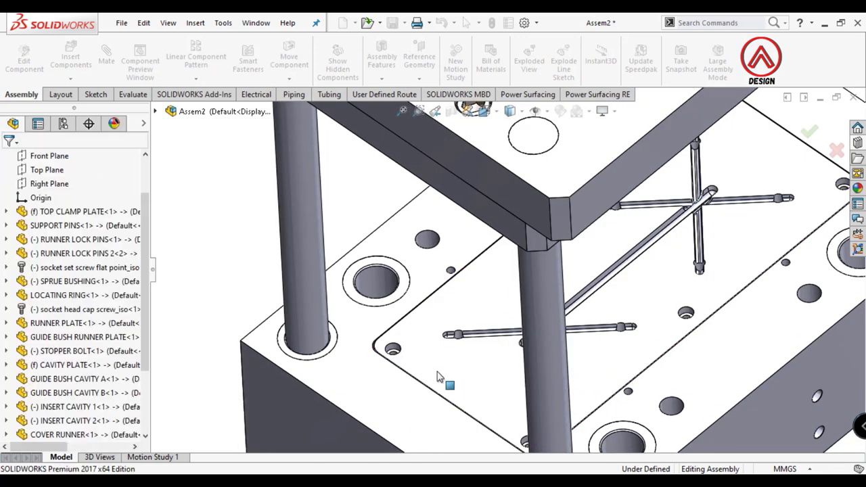
{"action": "scroll", "coordinate": [396, 302], "scroll_direction": "down", "scroll_amount": 4}
- Drop an M6 x 16 hex socket head screw from the Design Library into a hole
{"action": "scroll", "coordinate": [399, 308], "scroll_direction": "down", "scroll_amount": 4}
{"action": "left_click", "coordinate": [858, 143]}
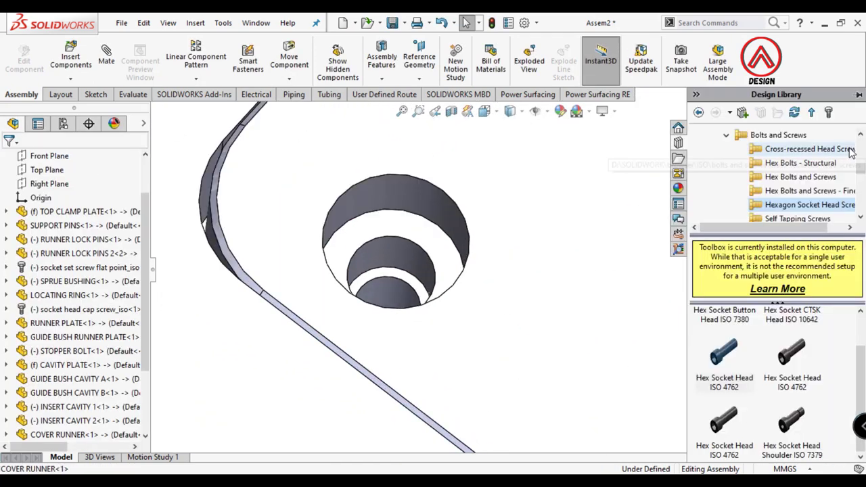
{"action": "mouse_move", "coordinate": [729, 357]}
{"action": "left_mouse_down"}
{"action": "mouse_move", "coordinate": [437, 247]}
{"action": "mouse_move", "coordinate": [447, 230]}
{"action": "left_mouse_up"}
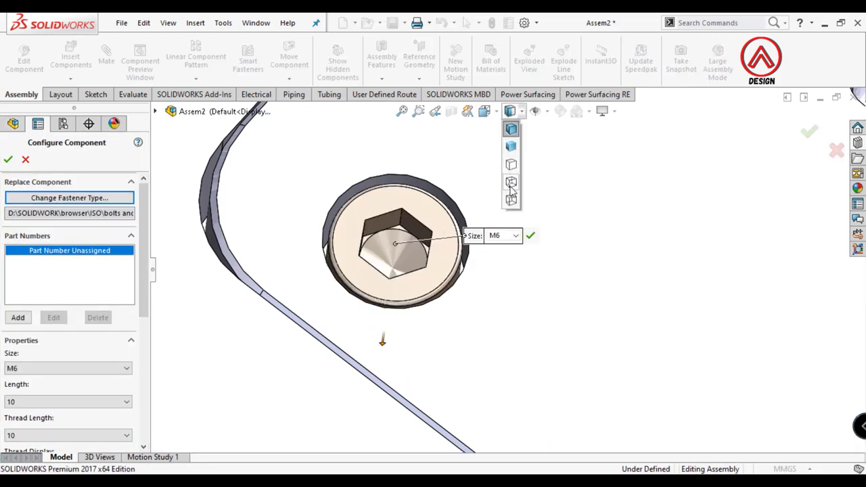
{"action": "left_click", "coordinate": [511, 182]}
{"action": "scroll", "coordinate": [436, 366], "scroll_direction": "up", "scroll_amount": 3}
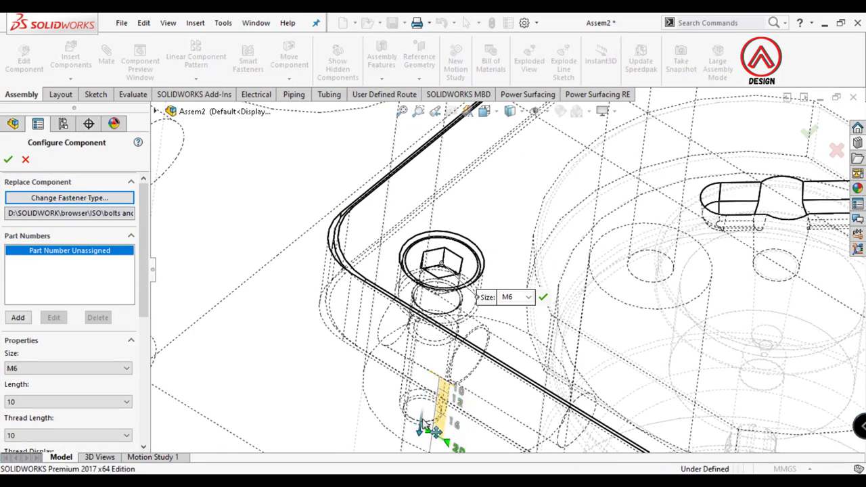
{"action": "left_click_drag", "start_coordinate": [419, 425], "coordinate": [421, 430]}
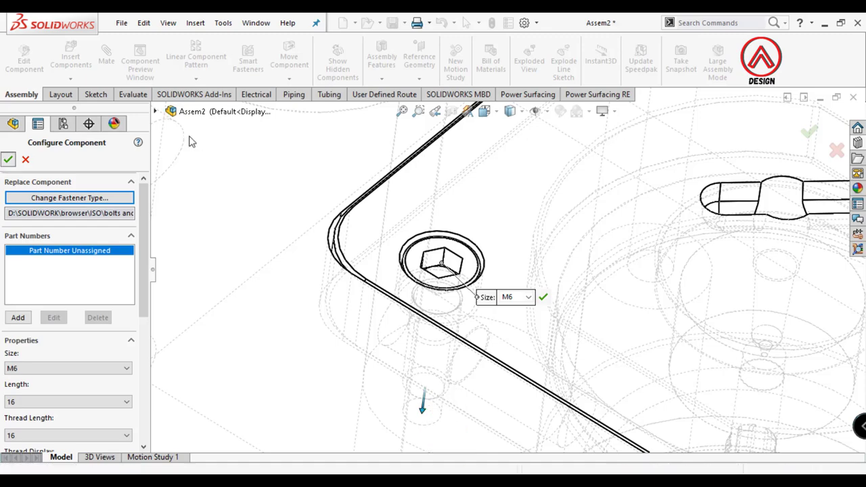
{"action": "key", "text": "Return"}
- Place screw copies in the remaining counterbored holes, then stop placing copies
{"action": "scroll", "coordinate": [751, 297], "scroll_direction": "up", "scroll_amount": 5}
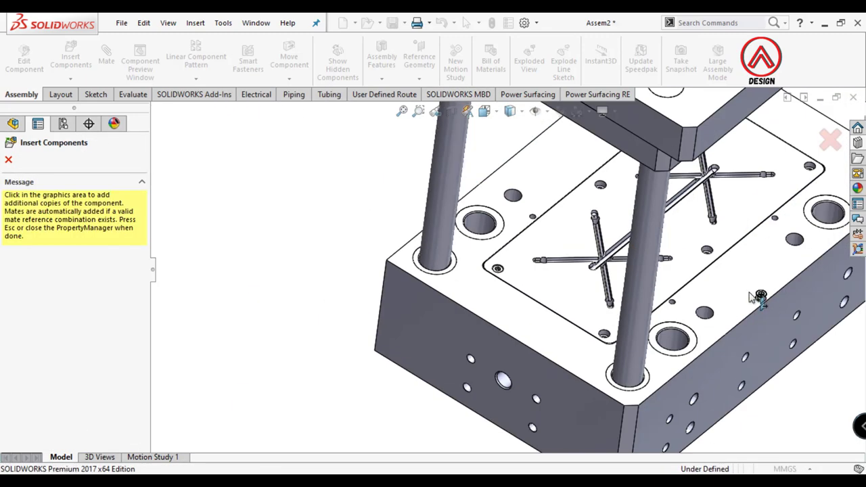
{"action": "scroll", "coordinate": [751, 297], "scroll_direction": "down", "scroll_amount": 3}
{"action": "scroll", "coordinate": [697, 362], "scroll_direction": "down", "scroll_amount": 3}
{"action": "scroll", "coordinate": [600, 304], "scroll_direction": "down", "scroll_amount": 2}
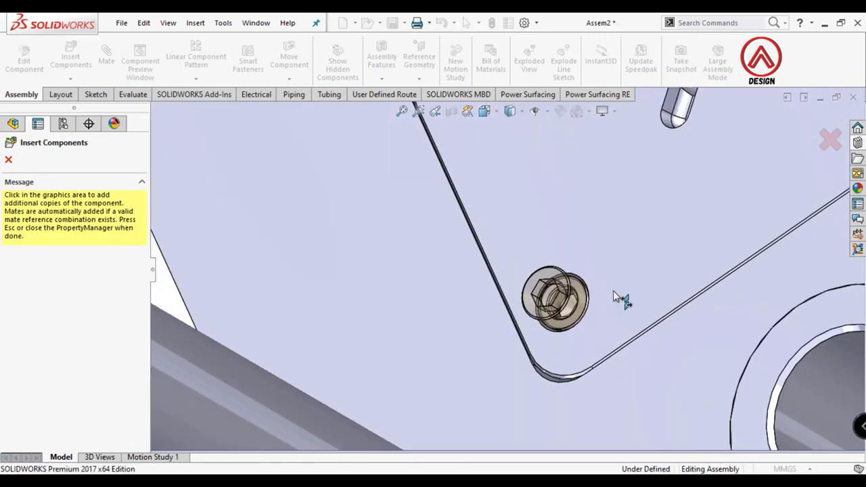
{"action": "scroll", "coordinate": [622, 301], "scroll_direction": "up", "scroll_amount": 3}
{"action": "scroll", "coordinate": [702, 134], "scroll_direction": "down", "scroll_amount": 3}
{"action": "scroll", "coordinate": [714, 125], "scroll_direction": "up", "scroll_amount": 2}
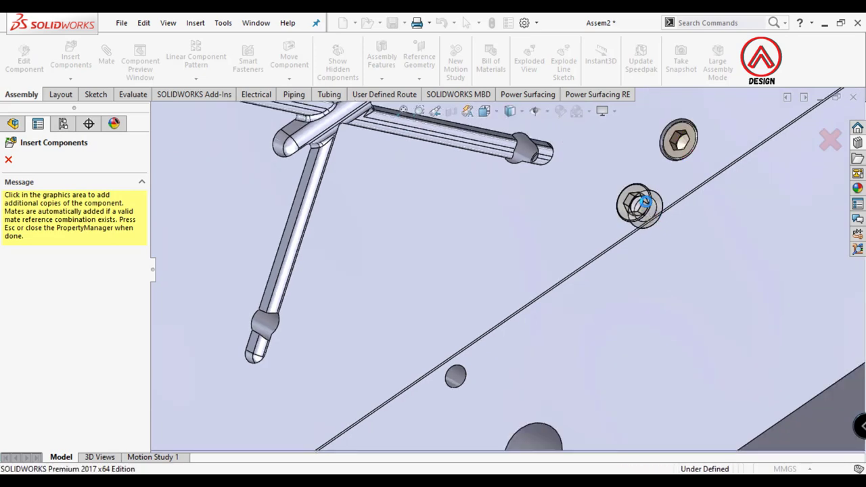
{"action": "scroll", "coordinate": [638, 190], "scroll_direction": "up", "scroll_amount": 2}
{"action": "scroll", "coordinate": [419, 173], "scroll_direction": "up", "scroll_amount": 1}
{"action": "scroll", "coordinate": [479, 183], "scroll_direction": "down", "scroll_amount": 4}
{"action": "scroll", "coordinate": [500, 217], "scroll_direction": "down", "scroll_amount": 2}
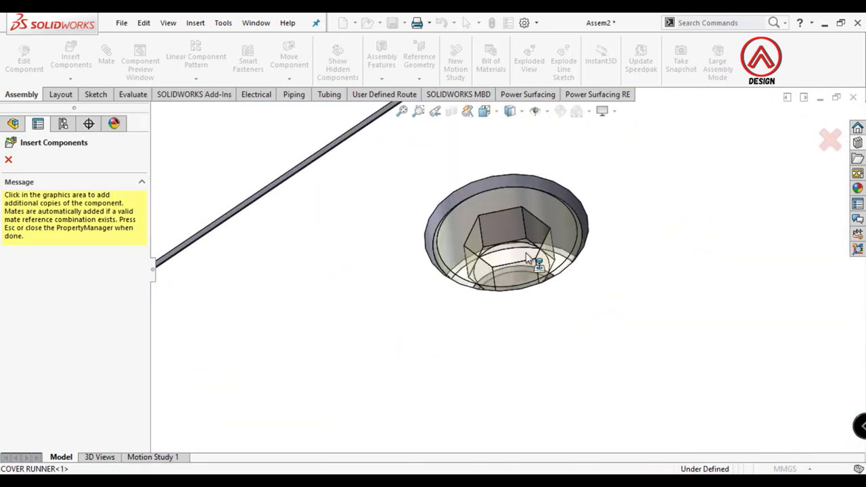
{"action": "scroll", "coordinate": [548, 260], "scroll_direction": "up", "scroll_amount": 2}
{"action": "scroll", "coordinate": [609, 237], "scroll_direction": "up", "scroll_amount": 3}
{"action": "scroll", "coordinate": [744, 127], "scroll_direction": "down", "scroll_amount": 3}
{"action": "scroll", "coordinate": [676, 162], "scroll_direction": "down", "scroll_amount": 3}
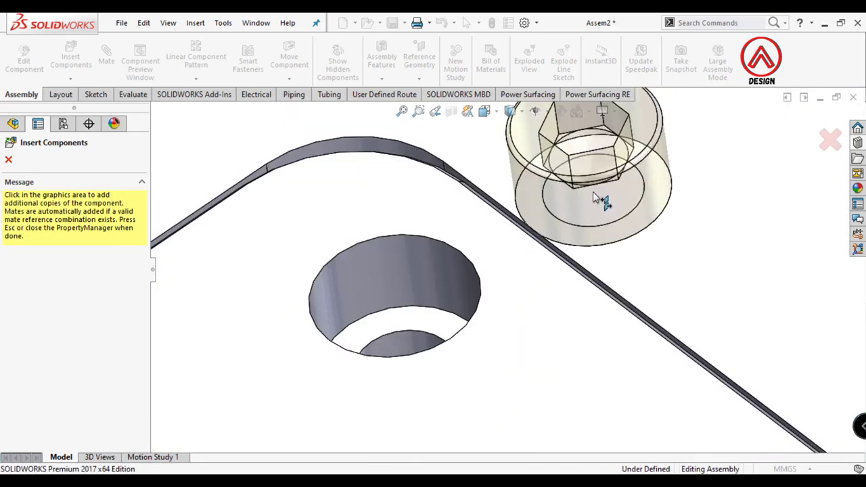
{"action": "scroll", "coordinate": [501, 331], "scroll_direction": "up", "scroll_amount": 4}
{"action": "scroll", "coordinate": [581, 341], "scroll_direction": "up", "scroll_amount": 2}
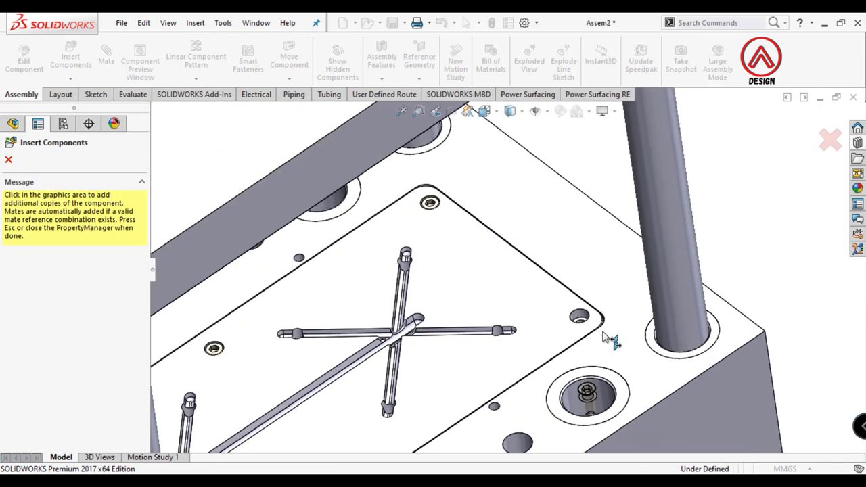
{"action": "scroll", "coordinate": [514, 285], "scroll_direction": "down", "scroll_amount": 3}
{"action": "scroll", "coordinate": [524, 301], "scroll_direction": "down", "scroll_amount": 2}
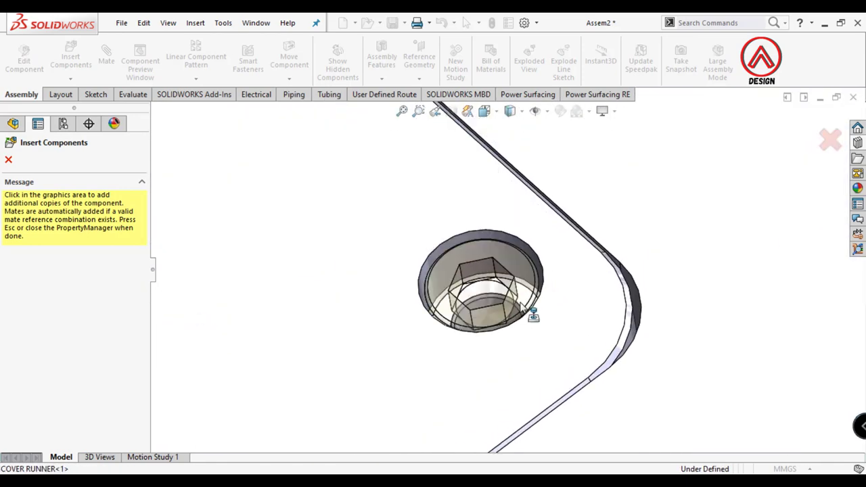
{"action": "left_click", "coordinate": [8, 160]}
- Set the cavity plate to Float and settle it back into position
{"action": "scroll", "coordinate": [531, 242], "scroll_direction": "up", "scroll_amount": 3}
{"action": "scroll", "coordinate": [483, 264], "scroll_direction": "up", "scroll_amount": 2}
{"action": "scroll", "coordinate": [483, 265], "scroll_direction": "up", "scroll_amount": 2}
{"action": "scroll", "coordinate": [363, 375], "scroll_direction": "down", "scroll_amount": 1}
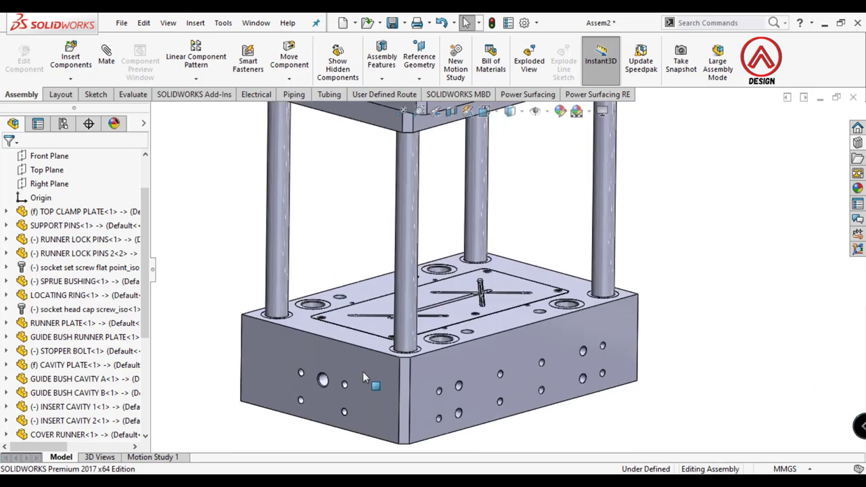
{"action": "right_click", "coordinate": [363, 372]}
{"action": "left_click", "coordinate": [406, 218]}
{"action": "mouse_move", "coordinate": [569, 330]}
{"action": "left_mouse_down"}
{"action": "mouse_move", "coordinate": [567, 293]}
{"action": "mouse_move", "coordinate": [567, 313]}
{"action": "left_mouse_up"}
{"action": "scroll", "coordinate": [474, 257], "scroll_direction": "up", "scroll_amount": 2}
{"action": "mouse_move", "coordinate": [473, 257]}
{"action": "middle_mouse_down"}
{"action": "mouse_move", "coordinate": [448, 214]}
{"action": "mouse_move", "coordinate": [447, 270]}
{"action": "middle_mouse_up"}
{"action": "left_click_drag", "start_coordinate": [361, 293], "coordinate": [361, 304]}
{"action": "left_click", "coordinate": [276, 227]}
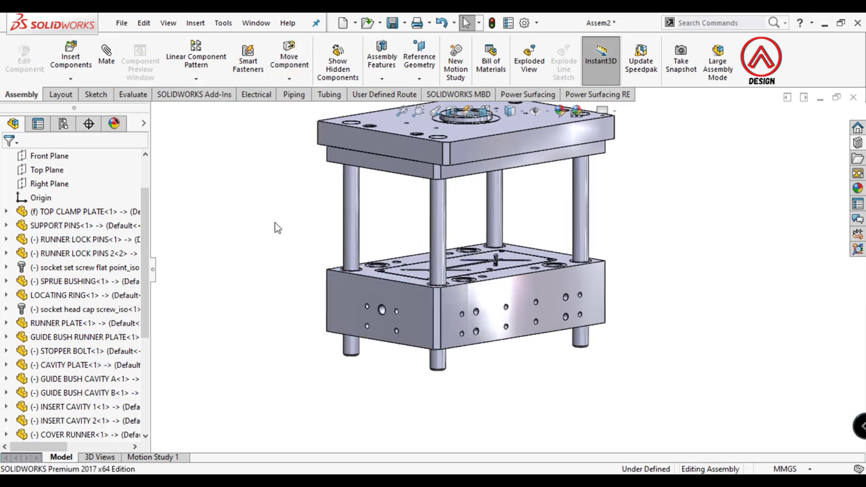
- Insert the MSBB - 16 - 140 pin part into the assembly
{"action": "left_click", "coordinate": [70, 61]}
{"action": "left_click", "coordinate": [66, 377]}
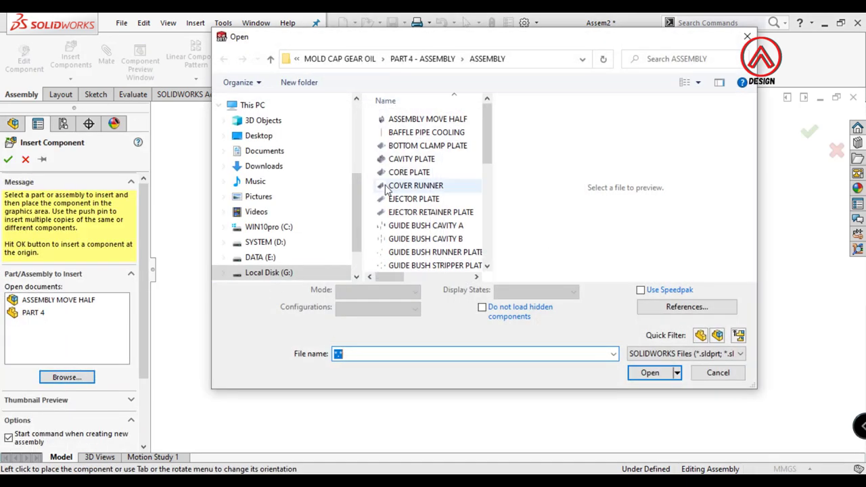
{"action": "scroll", "coordinate": [415, 124], "scroll_direction": "down", "scroll_amount": 2}
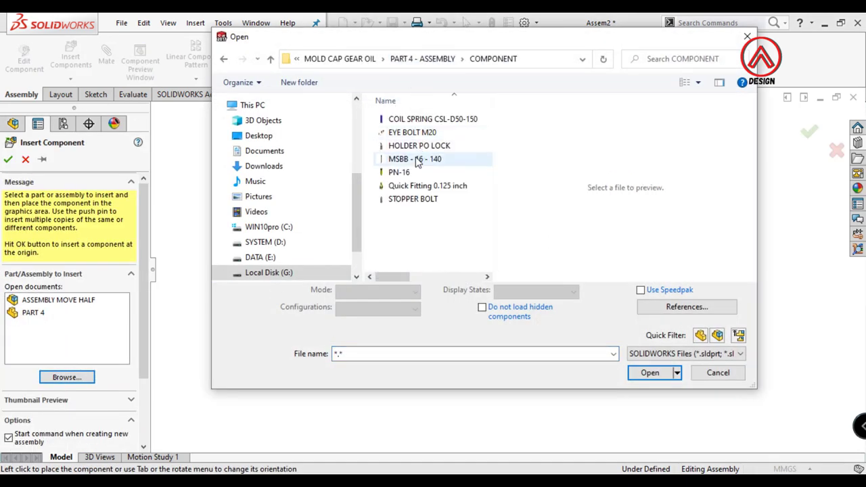
{"action": "left_click", "coordinate": [414, 159]}
{"action": "left_click", "coordinate": [650, 373]}
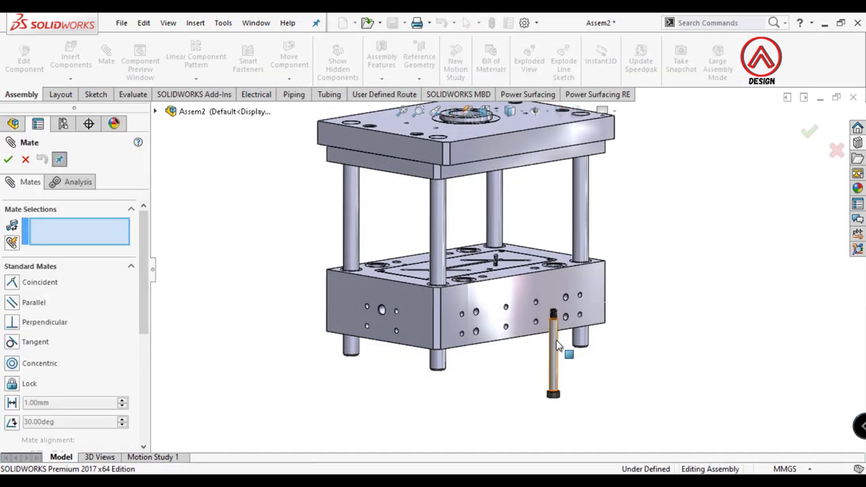
- Mate the pin's cylindrical face concentric with the 16 mm hole under the plate
{"action": "left_click", "coordinate": [557, 346]}
{"action": "middle_click_drag", "start_coordinate": [532, 189], "coordinate": [505, 163]}
{"action": "scroll", "coordinate": [527, 180], "scroll_direction": "down", "scroll_amount": 3}
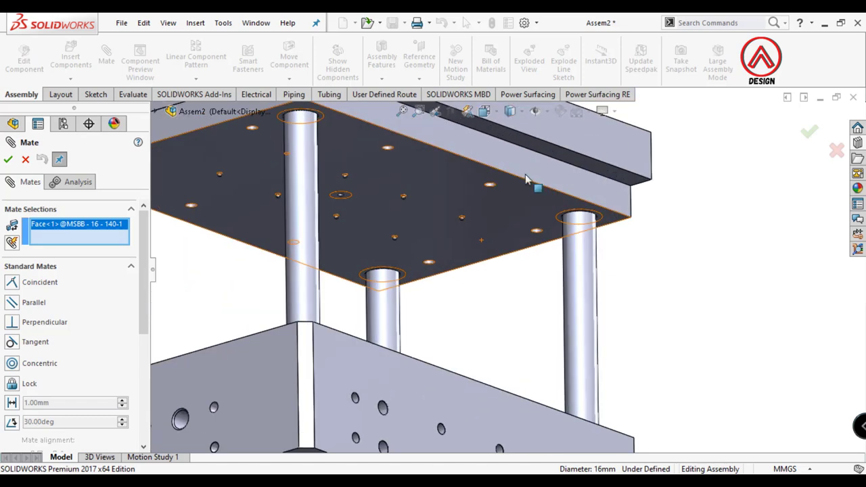
{"action": "scroll", "coordinate": [527, 179], "scroll_direction": "down", "scroll_amount": 5}
{"action": "left_click", "coordinate": [464, 214]}
{"action": "left_click", "coordinate": [629, 192]}
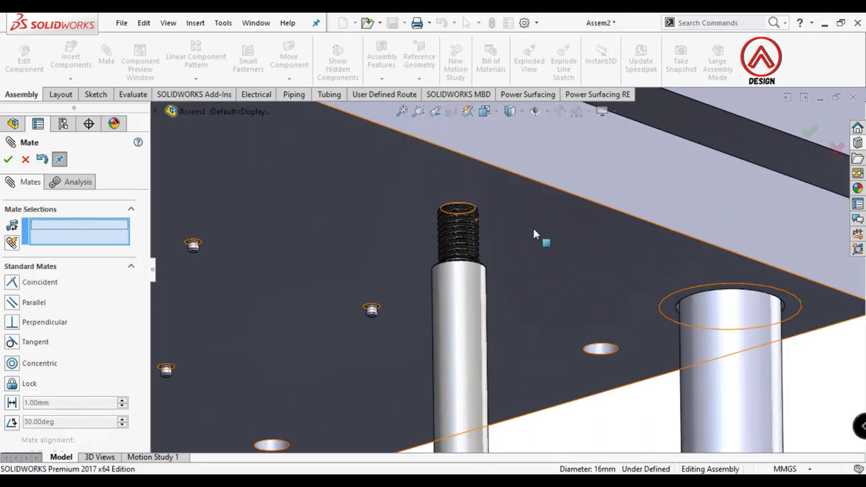
- Mate the pin's shoulder coincident with the runner plate's underside face
{"action": "left_click", "coordinate": [533, 228]}
{"action": "middle_click_drag", "start_coordinate": [533, 228], "coordinate": [471, 295]}
{"action": "scroll", "coordinate": [469, 290], "scroll_direction": "down", "scroll_amount": 3}
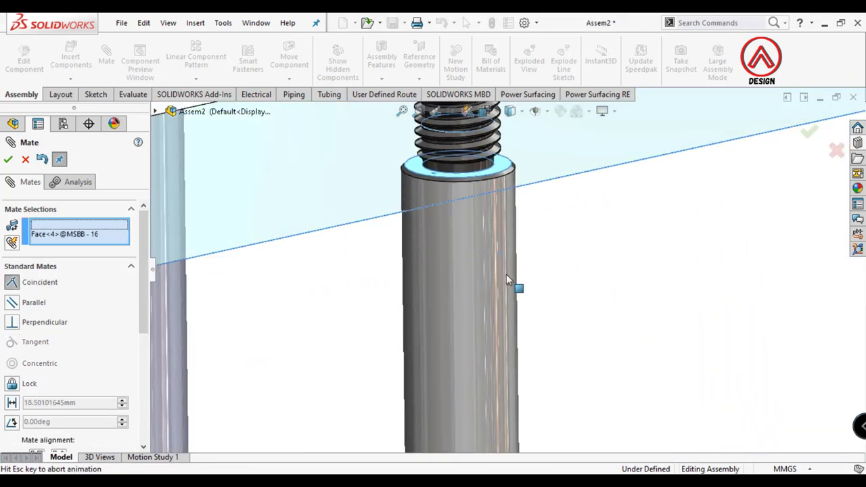
{"action": "left_click", "coordinate": [506, 278]}
{"action": "left_click", "coordinate": [692, 304]}
{"action": "key", "text": "f"}
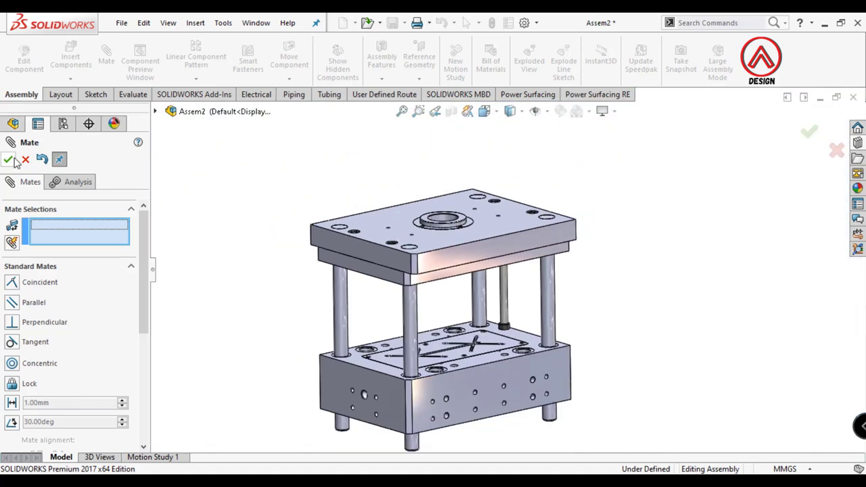
{"action": "left_click", "coordinate": [9, 160]}
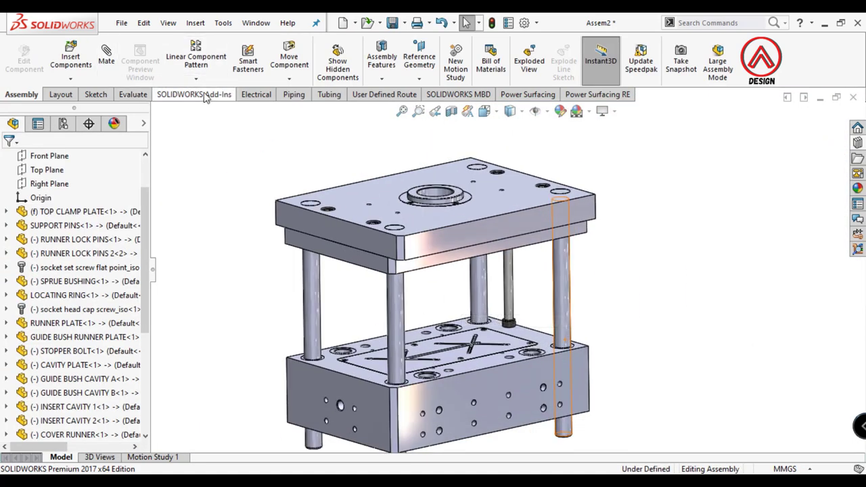
- Start a Measure in the Evaluate tools and select the pin
{"action": "left_click", "coordinate": [133, 95]}
{"action": "left_click", "coordinate": [178, 60]}
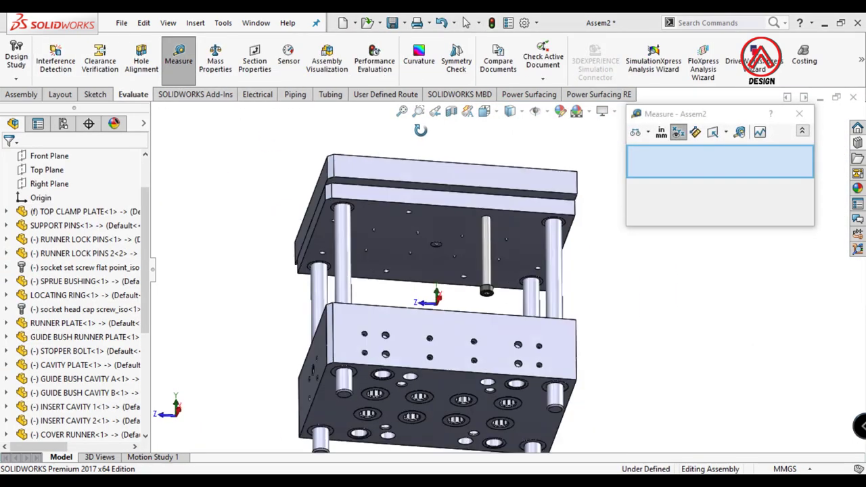
{"action": "scroll", "coordinate": [346, 203], "scroll_direction": "down", "scroll_amount": 3}
{"action": "scroll", "coordinate": [347, 202], "scroll_direction": "down", "scroll_amount": 2}
{"action": "left_click", "coordinate": [544, 278]}
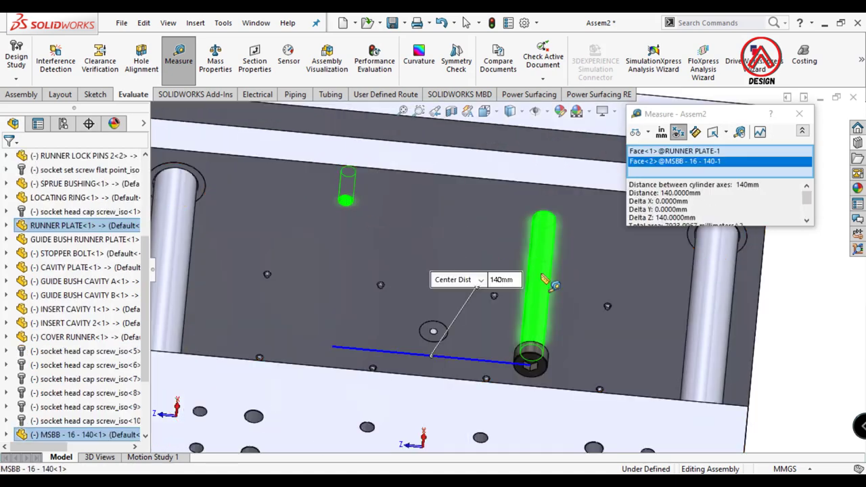
{"action": "left_click", "coordinate": [178, 60]}
{"action": "left_click", "coordinate": [179, 59]}
- Measure the pin's centre distances to the runner plate holes: 140 mm and 234 mm
{"action": "left_click", "coordinate": [541, 291]}
{"action": "mouse_move", "coordinate": [541, 291]}
{"action": "middle_mouse_down"}
{"action": "mouse_move", "coordinate": [617, 411]}
{"action": "mouse_move", "coordinate": [561, 318]}
{"action": "middle_mouse_up"}
{"action": "scroll", "coordinate": [562, 318], "scroll_direction": "up", "scroll_amount": 3}
{"action": "left_click", "coordinate": [562, 318]}
{"action": "scroll", "coordinate": [562, 318], "scroll_direction": "up", "scroll_amount": 1}
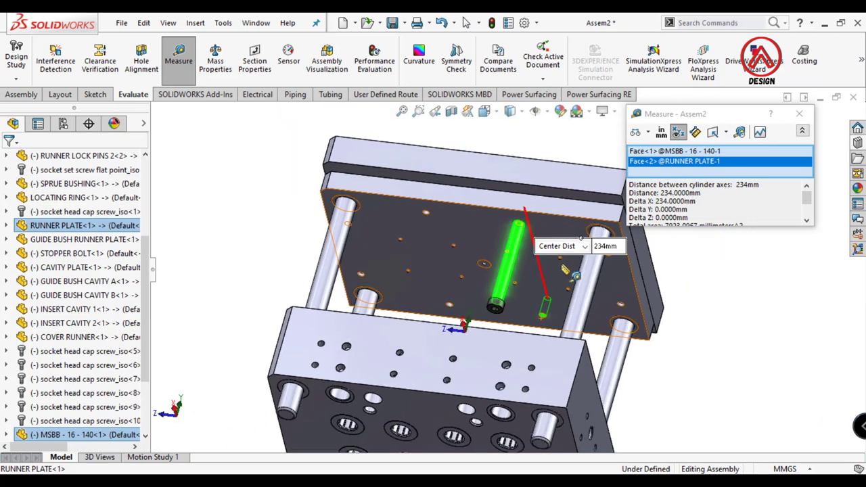
{"action": "left_click", "coordinate": [178, 59]}
{"action": "left_click", "coordinate": [30, 95]}
- Pattern the MSBB - 16 - 140 bolt 2×2: 140 mm along Front Plane, 234 mm along Right Plane
{"action": "left_click", "coordinate": [202, 65]}
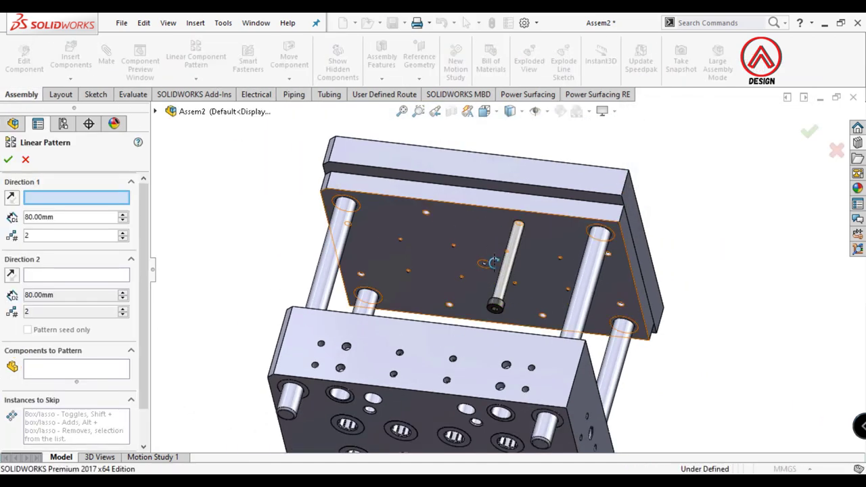
{"action": "middle_click_drag", "start_coordinate": [338, 406], "coordinate": [380, 318]}
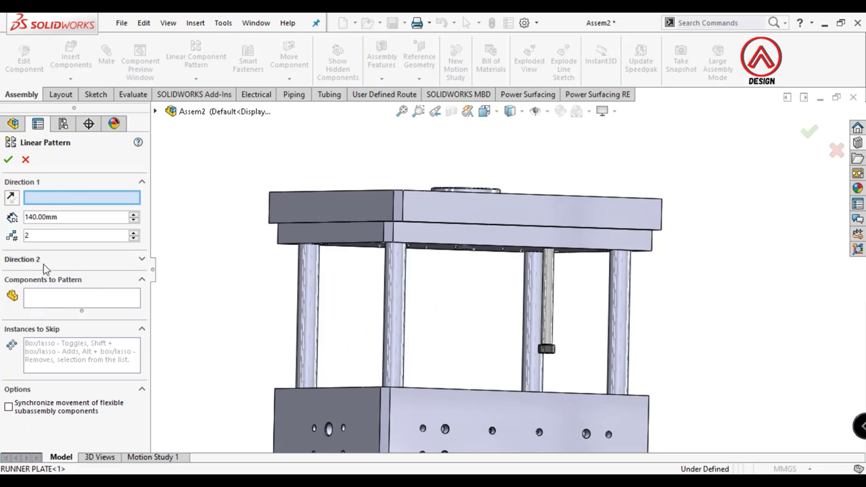
{"action": "key", "text": "ctrl+7"}
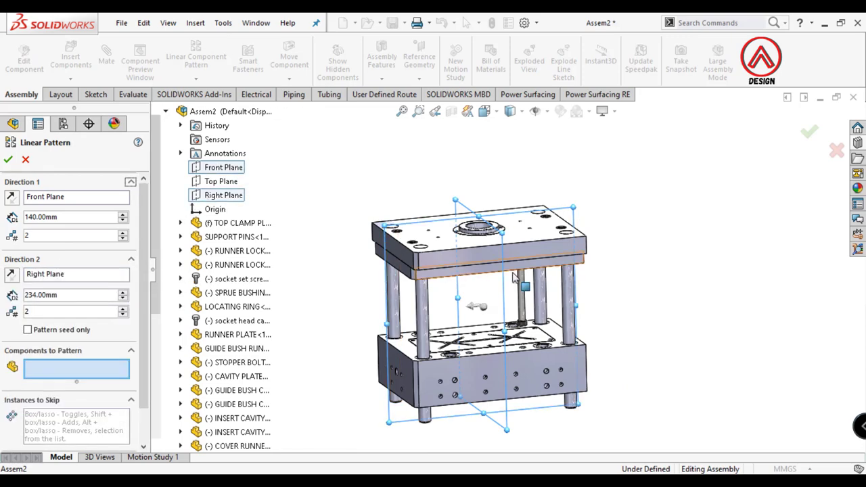
{"action": "scroll", "coordinate": [540, 298], "scroll_direction": "down", "scroll_amount": 2}
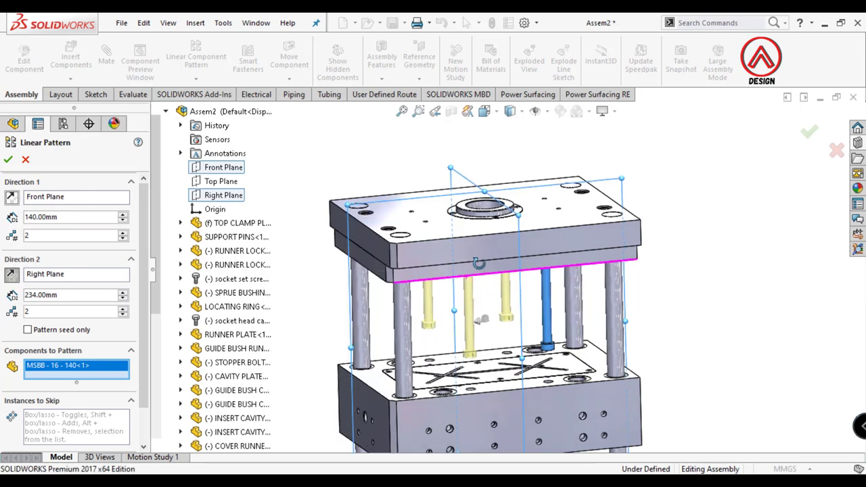
{"action": "middle_click_drag", "start_coordinate": [561, 174], "coordinate": [350, 309]}
{"action": "scroll", "coordinate": [350, 310], "scroll_direction": "down", "scroll_amount": 2}
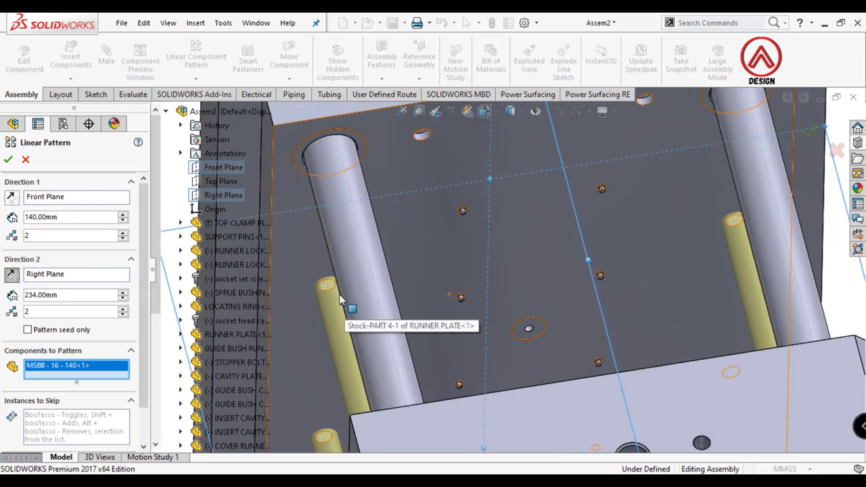
{"action": "scroll", "coordinate": [344, 302], "scroll_direction": "up", "scroll_amount": 3}
{"action": "key", "text": "Return"}
{"action": "mouse_move", "coordinate": [547, 246]}
{"action": "middle_mouse_down"}
{"action": "mouse_move", "coordinate": [561, 273]}
{"action": "mouse_move", "coordinate": [677, 300]}
{"action": "middle_mouse_up"}
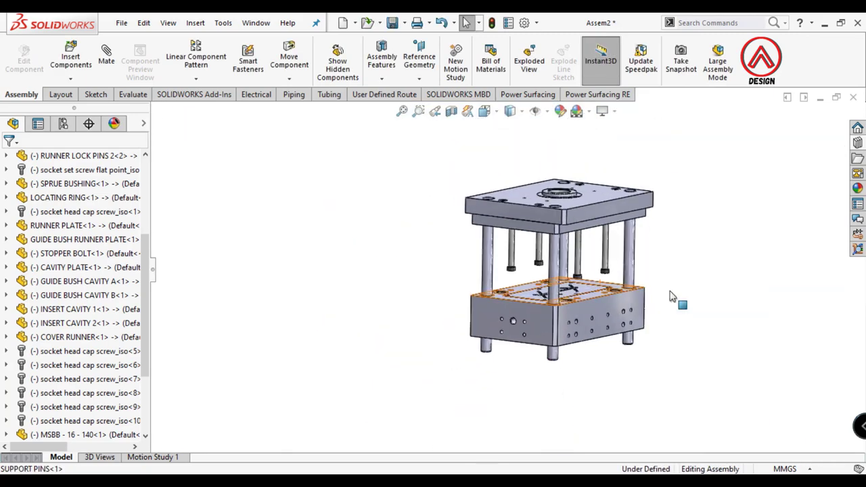
- Lift the cavity plate upward and orbit to inspect the mold's underside
{"action": "scroll", "coordinate": [552, 306], "scroll_direction": "down", "scroll_amount": 2}
{"action": "left_click_drag", "start_coordinate": [551, 306], "coordinate": [569, 196]}
{"action": "key", "text": "Escape"}
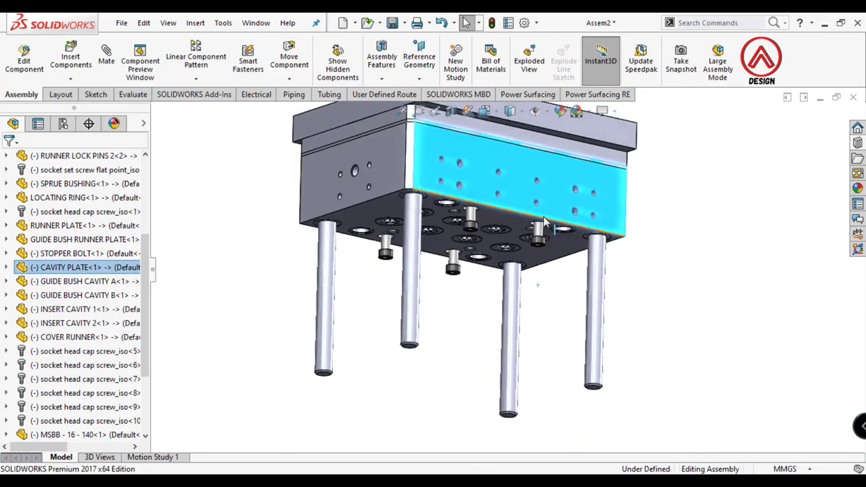
{"action": "mouse_move", "coordinate": [568, 196]}
{"action": "middle_mouse_down"}
{"action": "mouse_move", "coordinate": [544, 191]}
{"action": "mouse_move", "coordinate": [547, 151]}
{"action": "middle_mouse_up"}
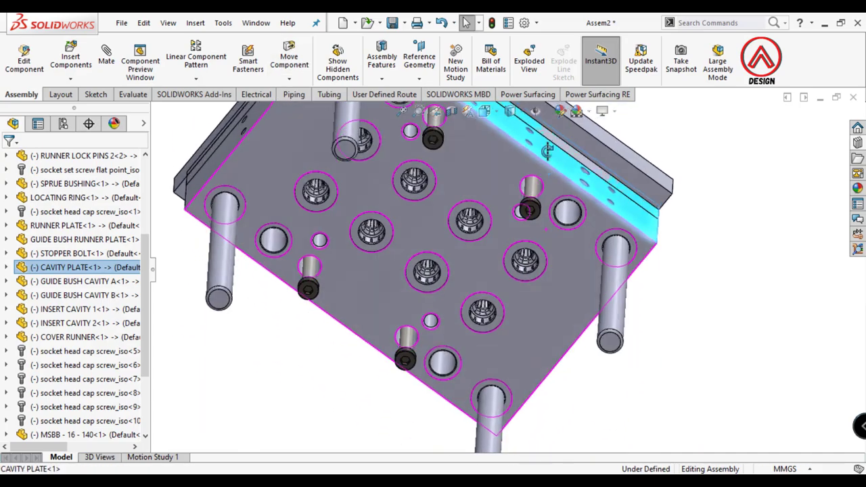
{"action": "key", "text": "Escape"}
{"action": "scroll", "coordinate": [413, 226], "scroll_direction": "down", "scroll_amount": 4}
{"action": "scroll", "coordinate": [406, 193], "scroll_direction": "down", "scroll_amount": 2}
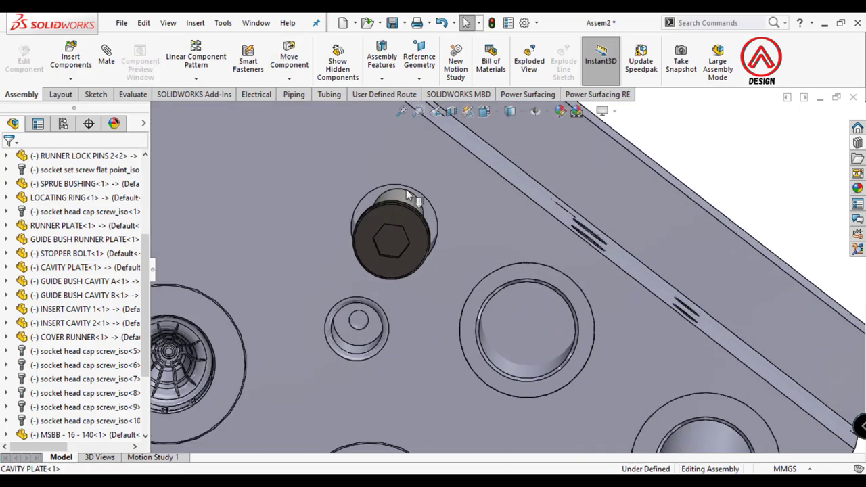
{"action": "scroll", "coordinate": [406, 195], "scroll_direction": "up", "scroll_amount": 2}
{"action": "scroll", "coordinate": [406, 195], "scroll_direction": "up", "scroll_amount": 3}
{"action": "mouse_move", "coordinate": [406, 194]}
{"action": "middle_mouse_down"}
{"action": "mouse_move", "coordinate": [490, 271]}
{"action": "mouse_move", "coordinate": [481, 268]}
{"action": "middle_mouse_up"}
- Slide the cavity plate aside to reveal the bolts and pick its face for a mate
{"action": "left_click", "coordinate": [462, 345]}
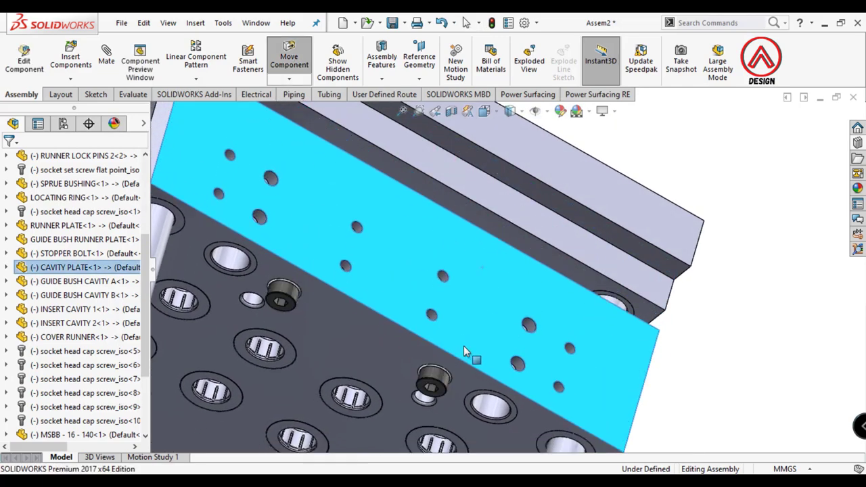
{"action": "mouse_move", "coordinate": [463, 346]}
{"action": "left_mouse_down"}
{"action": "mouse_move", "coordinate": [448, 346]}
{"action": "mouse_move", "coordinate": [474, 203]}
{"action": "left_mouse_up"}
{"action": "scroll", "coordinate": [487, 203], "scroll_direction": "up", "scroll_amount": 5}
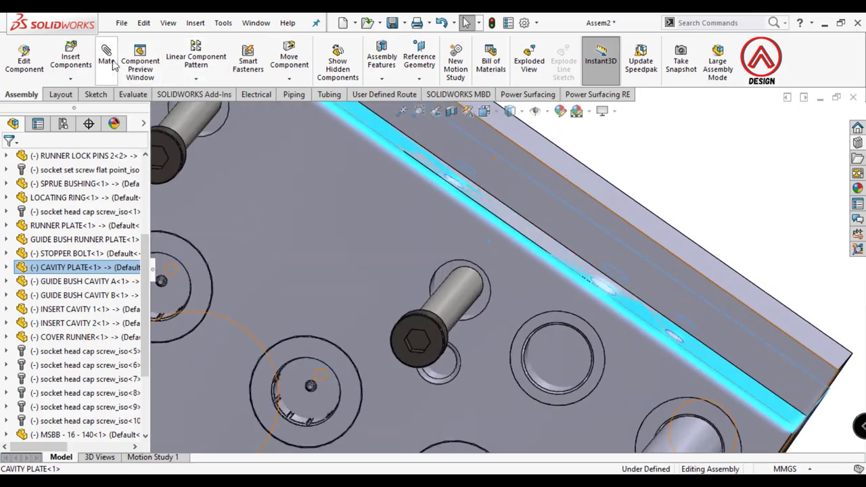
{"action": "left_click", "coordinate": [442, 270]}
{"action": "middle_click_drag", "start_coordinate": [442, 269], "coordinate": [509, 261]}
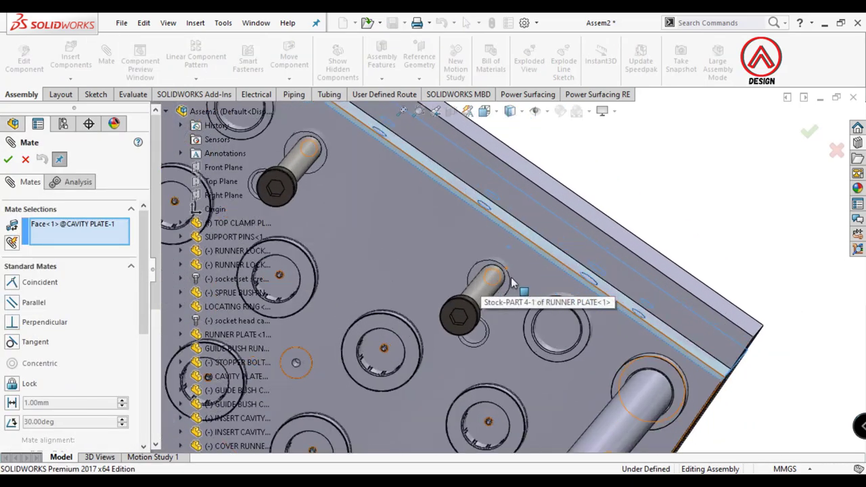
- Undo the cavity plate move and select the cavity plate face and bolt face for a mate
{"action": "key", "text": "Escape"}
{"action": "key", "text": "ctrl+z"}
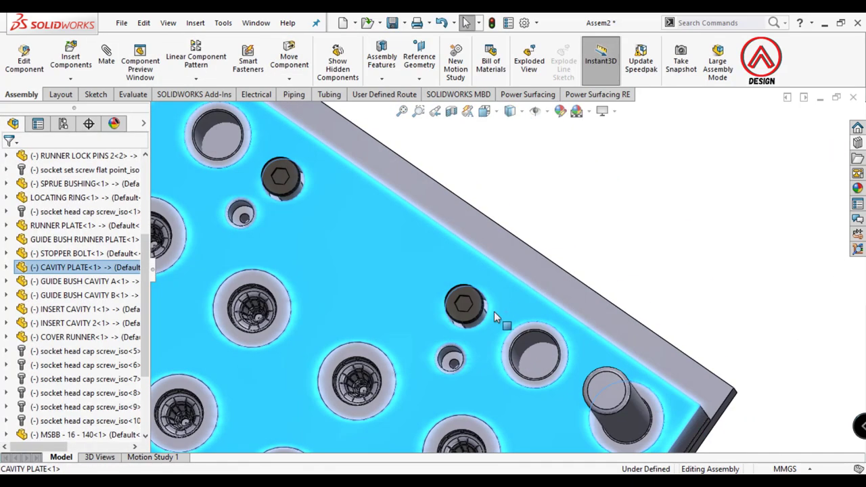
{"action": "scroll", "coordinate": [494, 311], "scroll_direction": "up", "scroll_amount": 5}
{"action": "left_click", "coordinate": [483, 284]}
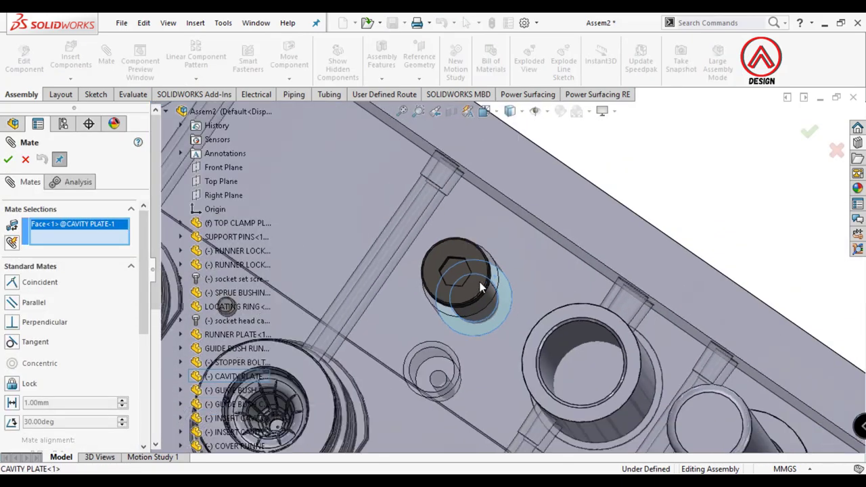
{"action": "mouse_move", "coordinate": [483, 284]}
{"action": "middle_mouse_down"}
{"action": "mouse_move", "coordinate": [431, 366]}
{"action": "mouse_move", "coordinate": [433, 302]}
{"action": "middle_mouse_up"}
{"action": "scroll", "coordinate": [433, 301], "scroll_direction": "up", "scroll_amount": 3}
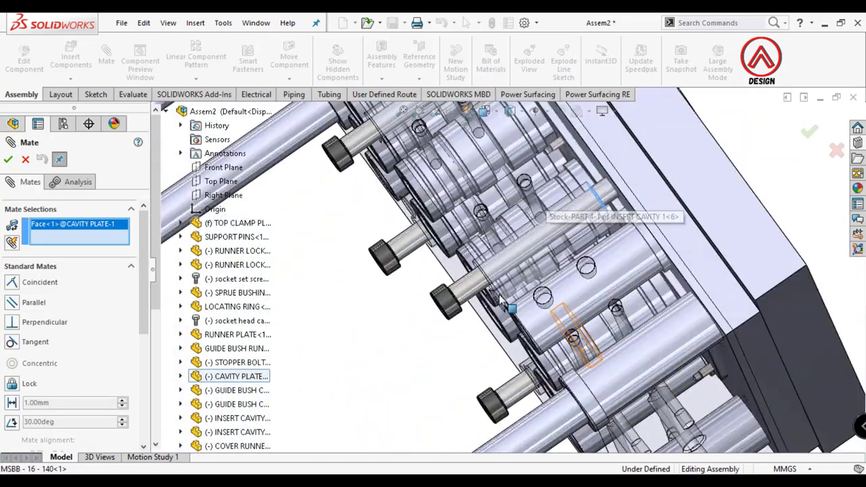
{"action": "scroll", "coordinate": [433, 301], "scroll_direction": "up", "scroll_amount": 3}
{"action": "scroll", "coordinate": [433, 301], "scroll_direction": "up", "scroll_amount": 2}
{"action": "left_click", "coordinate": [416, 268]}
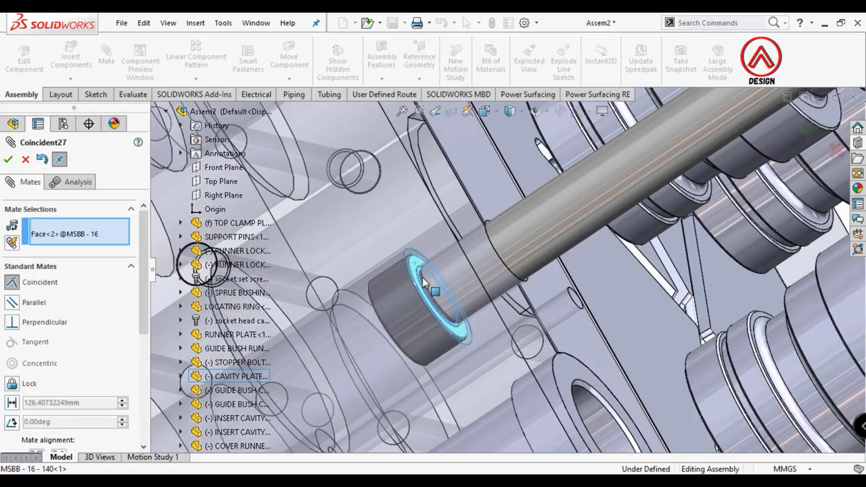
{"action": "scroll", "coordinate": [583, 285], "scroll_direction": "down", "scroll_amount": 3}
{"action": "scroll", "coordinate": [583, 285], "scroll_direction": "down", "scroll_amount": 3}
{"action": "mouse_move", "coordinate": [583, 285]}
{"action": "middle_mouse_down"}
{"action": "mouse_move", "coordinate": [633, 250]}
{"action": "mouse_move", "coordinate": [474, 291]}
{"action": "middle_mouse_up"}
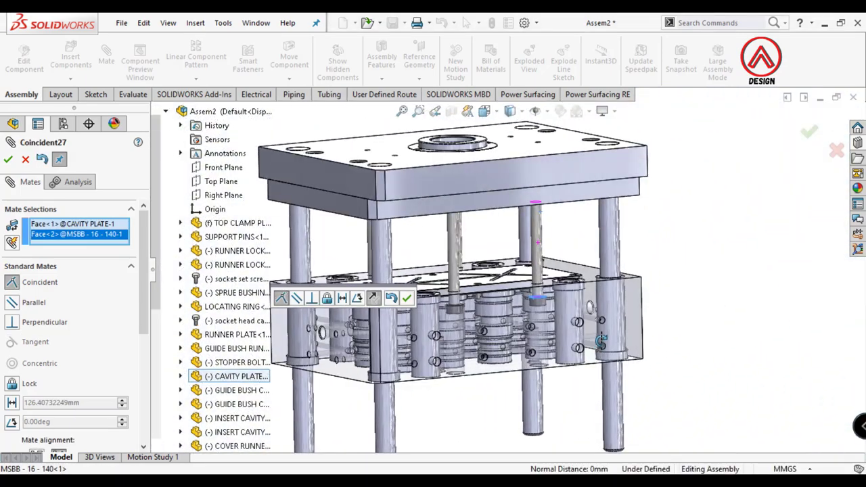
{"action": "scroll", "coordinate": [41, 312], "scroll_direction": "down", "scroll_amount": 5}
{"action": "scroll", "coordinate": [39, 308], "scroll_direction": "down", "scroll_amount": 2}
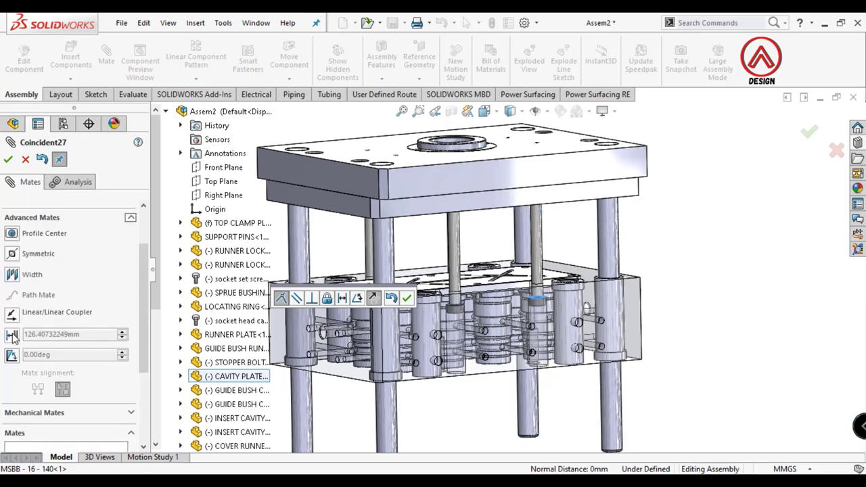
- Make it an advanced distance mate limited to 0 mm minimum and 120 mm maximum
{"action": "left_click", "coordinate": [11, 334]}
{"action": "type", "text": "100"}
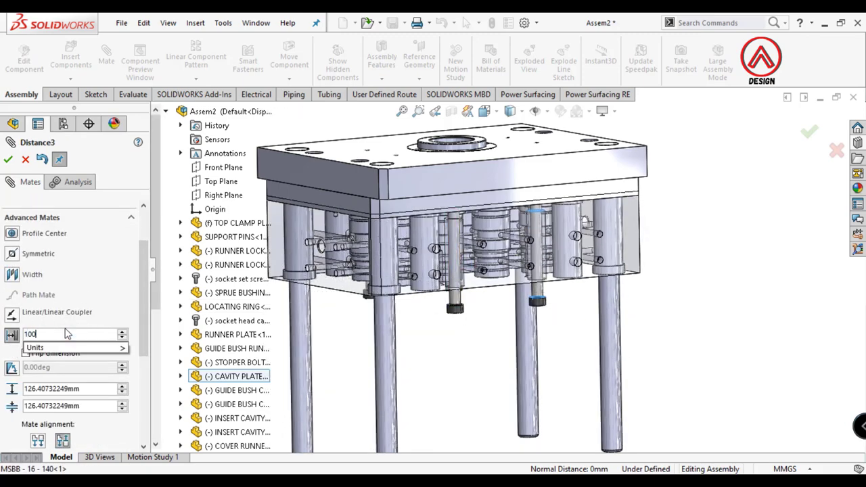
{"action": "key", "text": "Return"}
{"action": "scroll", "coordinate": [523, 250], "scroll_direction": "down", "scroll_amount": 2}
{"action": "scroll", "coordinate": [523, 251], "scroll_direction": "down", "scroll_amount": 2}
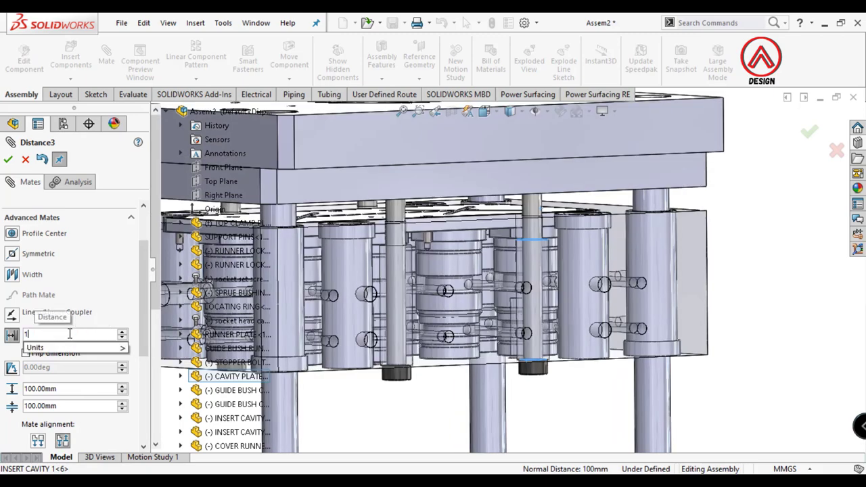
{"action": "type", "text": "10"}
{"action": "key", "text": "Return"}
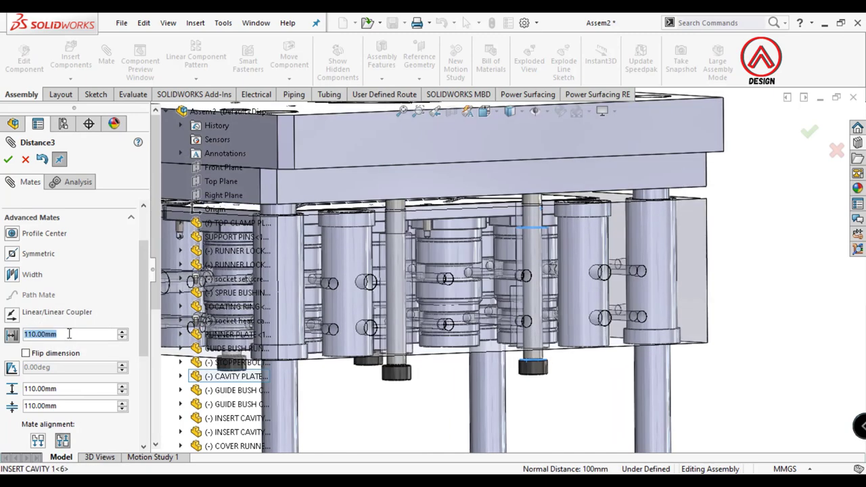
{"action": "key", "text": "Return"}
{"action": "scroll", "coordinate": [561, 301], "scroll_direction": "up", "scroll_amount": 2}
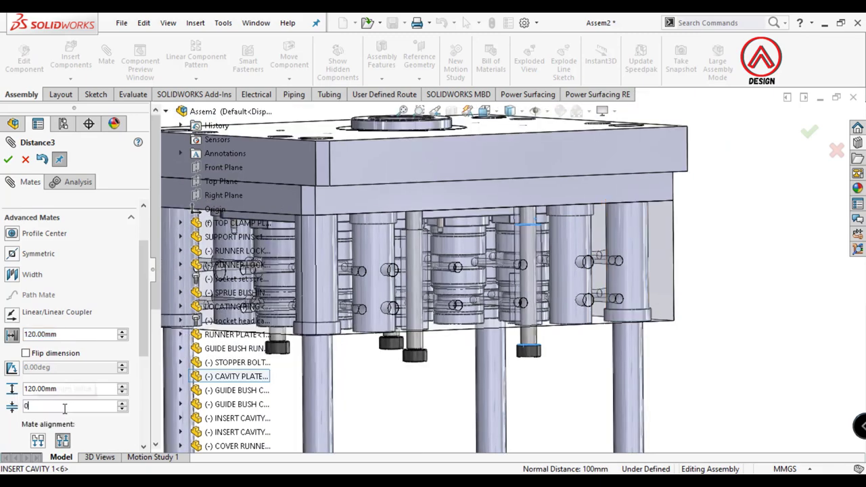
{"action": "middle_click_drag", "start_coordinate": [523, 263], "coordinate": [3, 240]}
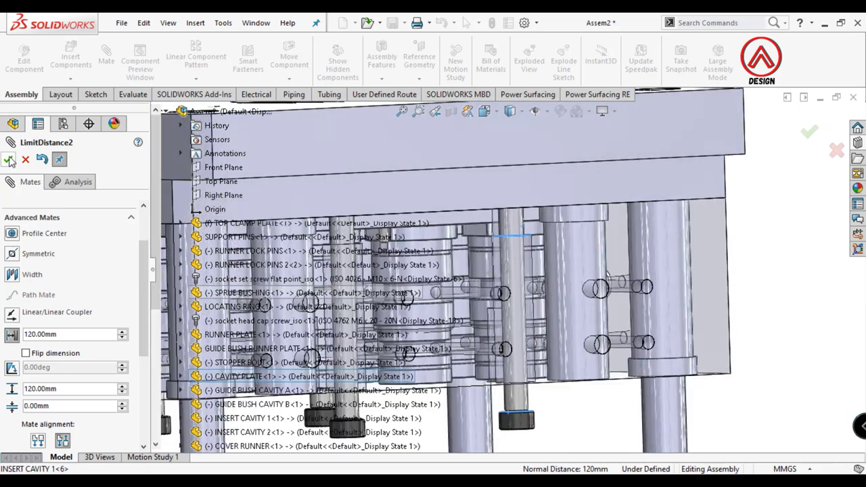
{"action": "left_click", "coordinate": [8, 159]}
{"action": "scroll", "coordinate": [560, 406], "scroll_direction": "down", "scroll_amount": 3}
{"action": "scroll", "coordinate": [561, 332], "scroll_direction": "up", "scroll_amount": 2}
{"action": "scroll", "coordinate": [519, 367], "scroll_direction": "down", "scroll_amount": 3}
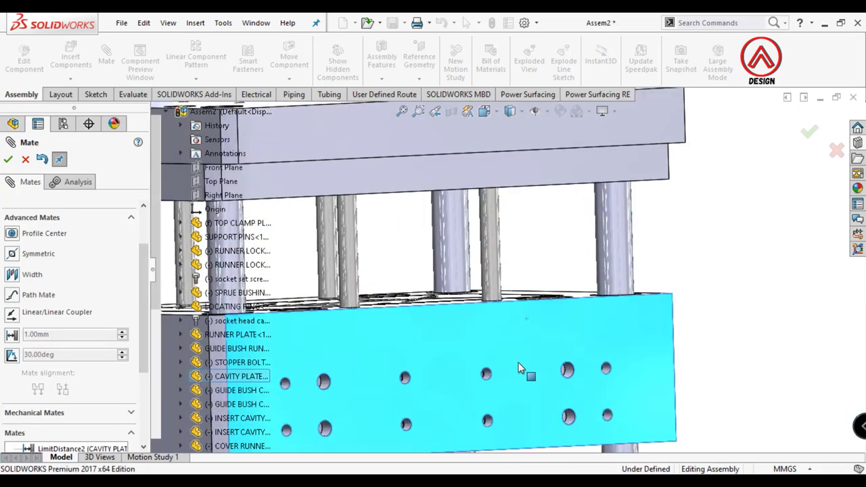
{"action": "scroll", "coordinate": [519, 368], "scroll_direction": "up", "scroll_amount": 2}
{"action": "scroll", "coordinate": [514, 429], "scroll_direction": "up", "scroll_amount": 3}
{"action": "scroll", "coordinate": [534, 284], "scroll_direction": "up", "scroll_amount": 3}
- Drag the cavity plate down and back up to test its limited travel
{"action": "scroll", "coordinate": [537, 281], "scroll_direction": "up", "scroll_amount": 2}
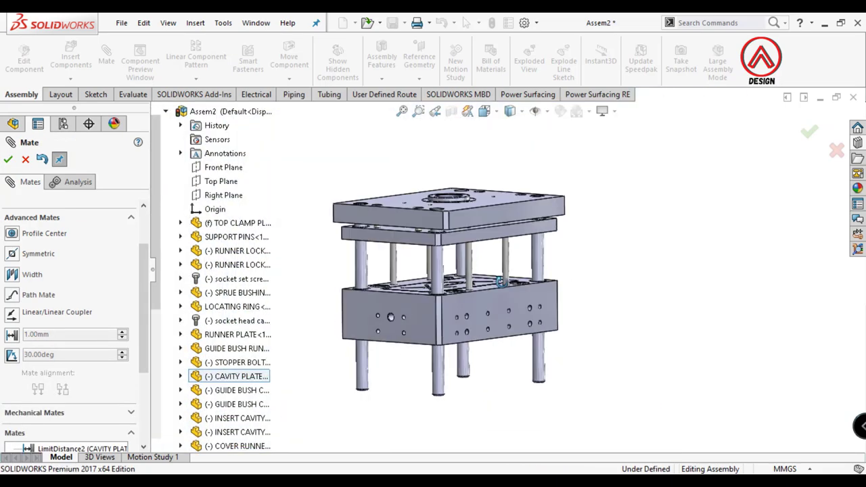
{"action": "scroll", "coordinate": [524, 299], "scroll_direction": "down", "scroll_amount": 1}
{"action": "scroll", "coordinate": [520, 184], "scroll_direction": "down", "scroll_amount": 3}
{"action": "left_click_drag", "start_coordinate": [553, 219], "coordinate": [549, 269]}
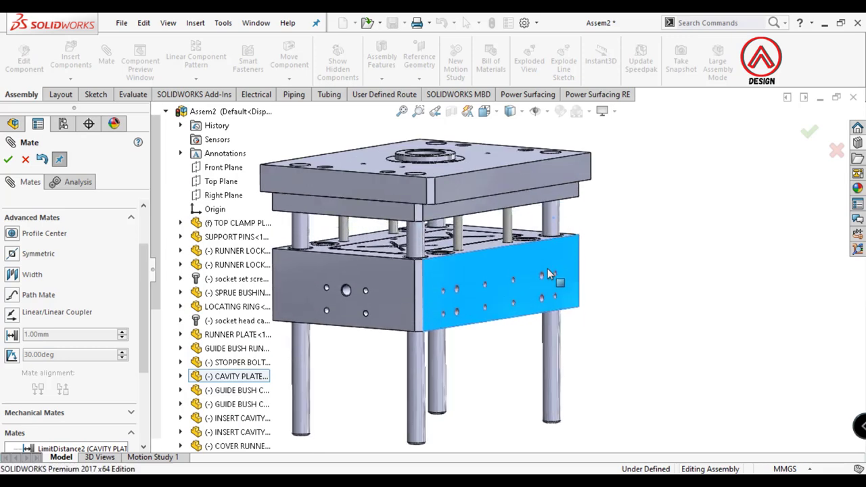
{"action": "left_click_drag", "start_coordinate": [545, 331], "coordinate": [521, 198]}
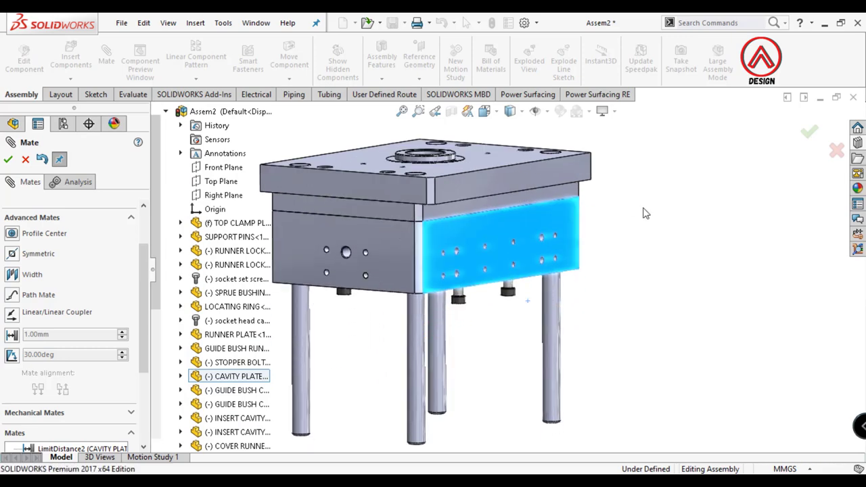
{"action": "key", "text": "Escape"}
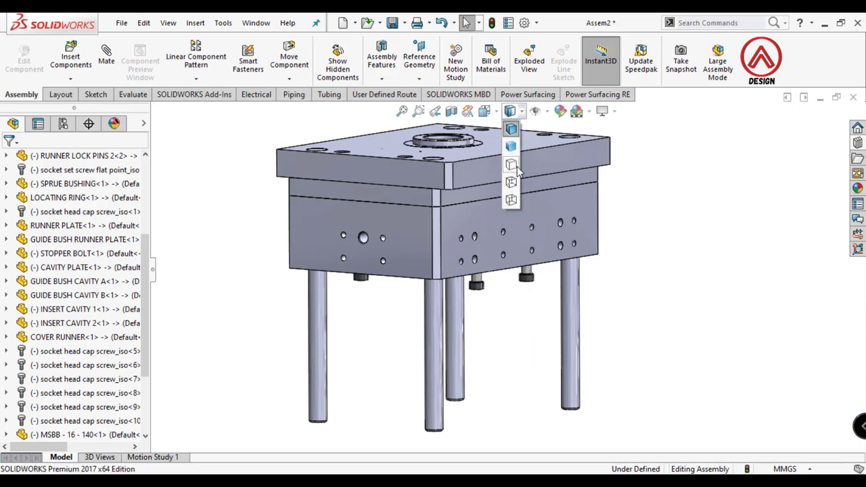
- Switch to Hidden Lines Visible, then back to Shaded with Edges, and tilt onto the cavity plate
{"action": "left_click", "coordinate": [511, 165]}
{"action": "mouse_move", "coordinate": [511, 164]}
{"action": "middle_mouse_down"}
{"action": "mouse_move", "coordinate": [509, 128]}
{"action": "mouse_move", "coordinate": [420, 313]}
{"action": "mouse_move", "coordinate": [401, 304]}
{"action": "middle_mouse_up"}
{"action": "left_click", "coordinate": [510, 128]}
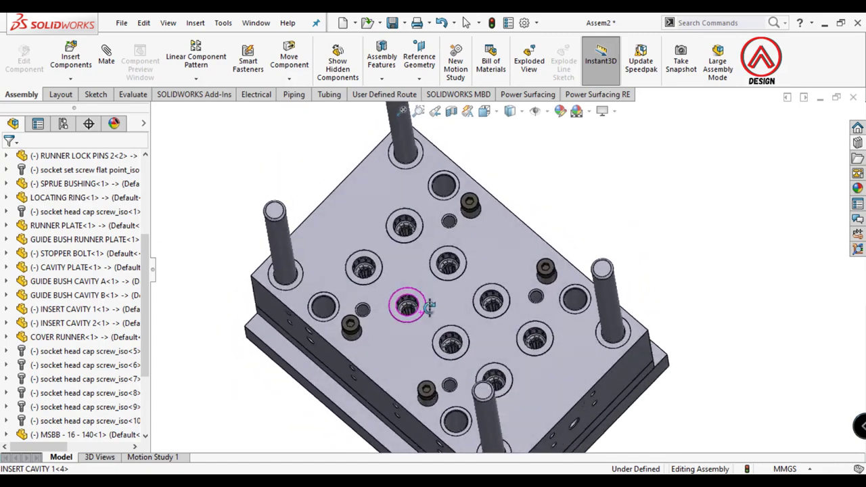
{"action": "scroll", "coordinate": [402, 304], "scroll_direction": "down", "scroll_amount": 3}
{"action": "scroll", "coordinate": [440, 298], "scroll_direction": "down", "scroll_amount": 1}
{"action": "scroll", "coordinate": [518, 233], "scroll_direction": "up", "scroll_amount": 5}
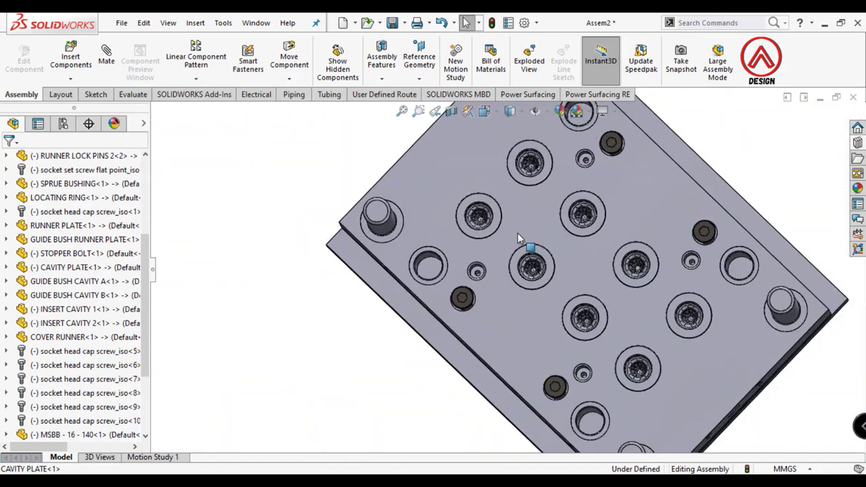
{"action": "mouse_move", "coordinate": [518, 233]}
{"action": "middle_mouse_down"}
{"action": "mouse_move", "coordinate": [547, 189]}
{"action": "mouse_move", "coordinate": [492, 174]}
{"action": "middle_mouse_up"}
{"action": "scroll", "coordinate": [546, 190], "scroll_direction": "up", "scroll_amount": 5}
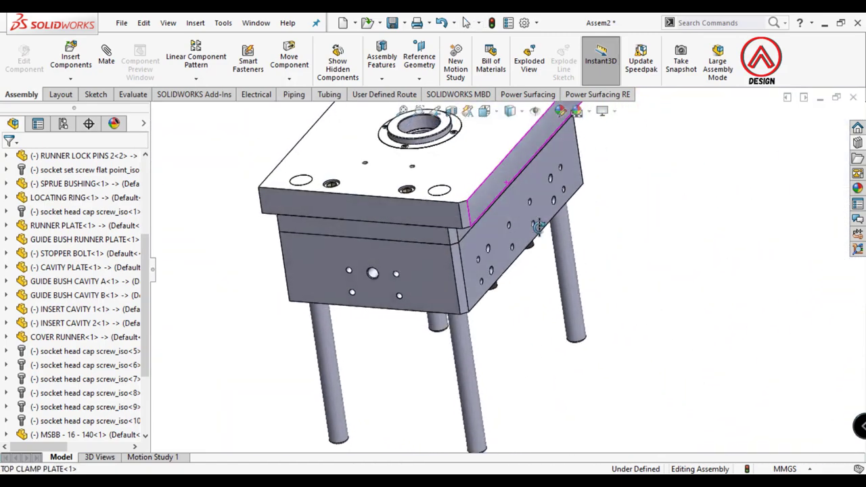
- Insert the EYE BOLT M20 part and place it beside the mold
{"action": "left_click", "coordinate": [70, 58]}
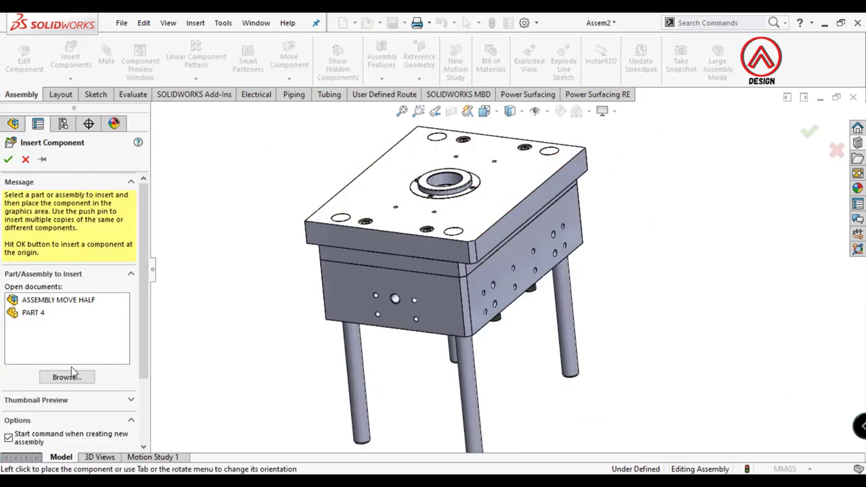
{"action": "left_click", "coordinate": [66, 377]}
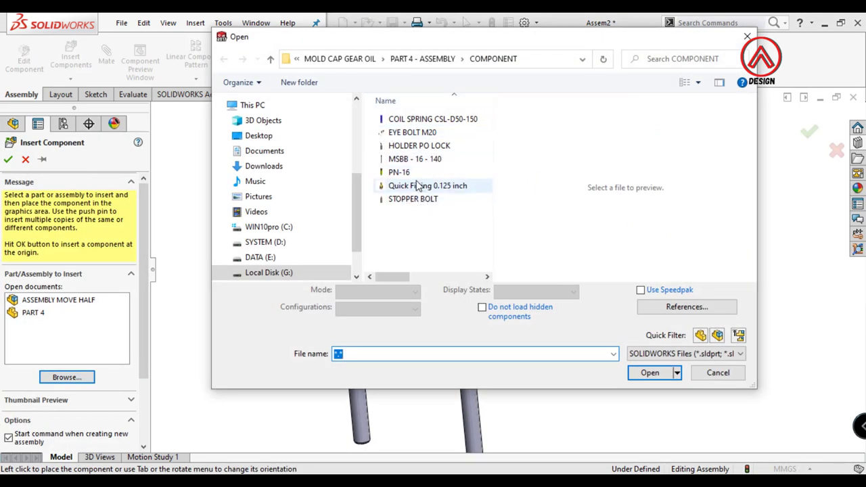
{"action": "left_click", "coordinate": [414, 133]}
{"action": "left_click", "coordinate": [649, 372]}
{"action": "left_click", "coordinate": [402, 301]}
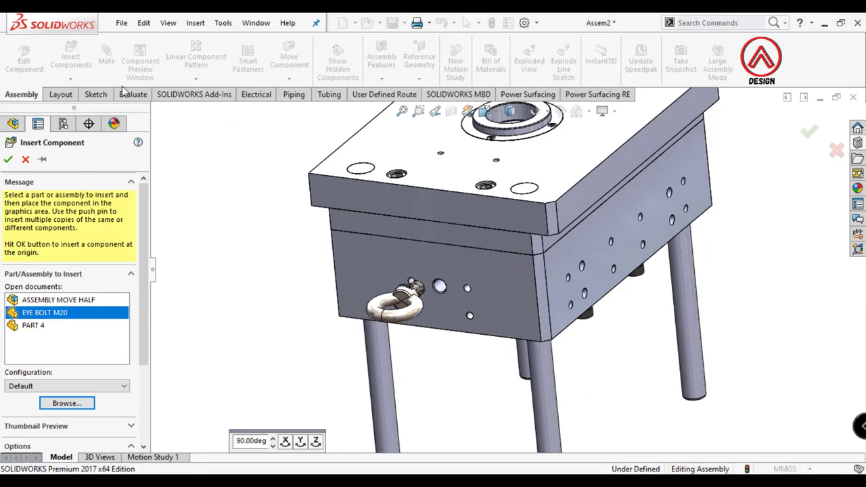
- Mate the eye bolt shank concentric with the cavity plate hole
{"action": "scroll", "coordinate": [435, 296], "scroll_direction": "down", "scroll_amount": 5}
{"action": "left_click", "coordinate": [460, 211]}
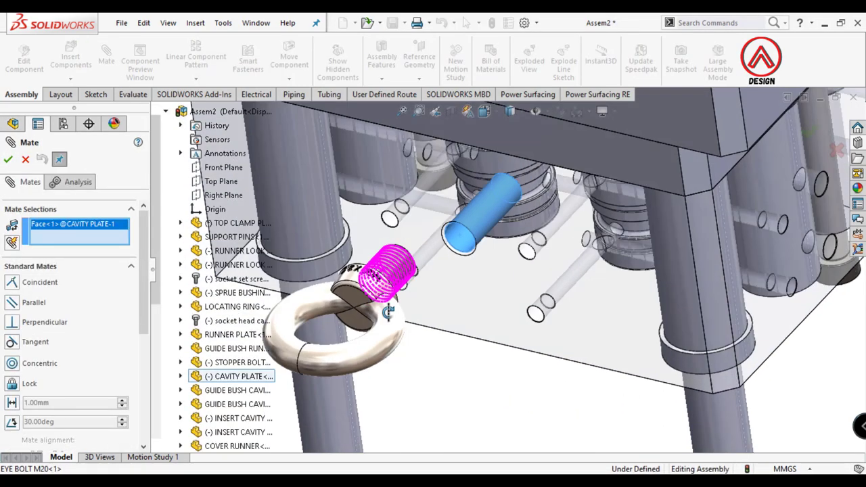
{"action": "scroll", "coordinate": [440, 250], "scroll_direction": "down", "scroll_amount": 5}
{"action": "scroll", "coordinate": [440, 250], "scroll_direction": "down", "scroll_amount": 3}
{"action": "left_click", "coordinate": [440, 251]}
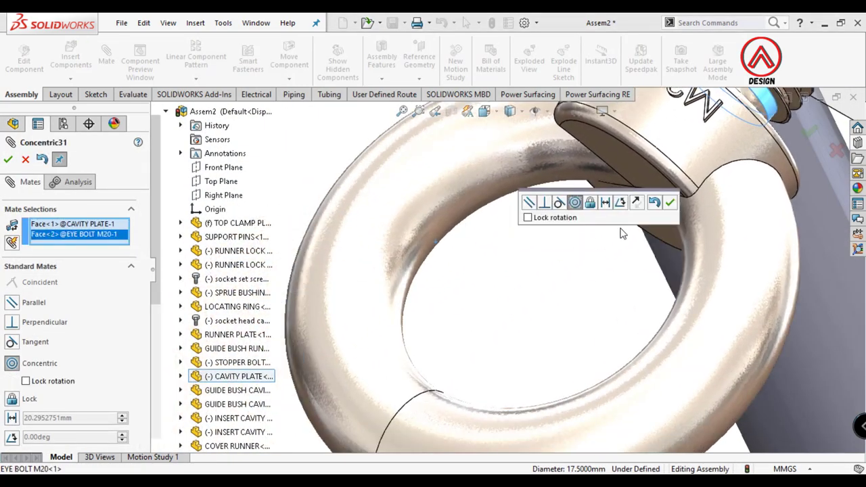
{"action": "left_click", "coordinate": [669, 202]}
- Make the eye bolt's seating face coincident with the cavity plate face, then finish mating
{"action": "scroll", "coordinate": [609, 216], "scroll_direction": "up", "scroll_amount": 5}
{"action": "scroll", "coordinate": [570, 212], "scroll_direction": "down", "scroll_amount": 5}
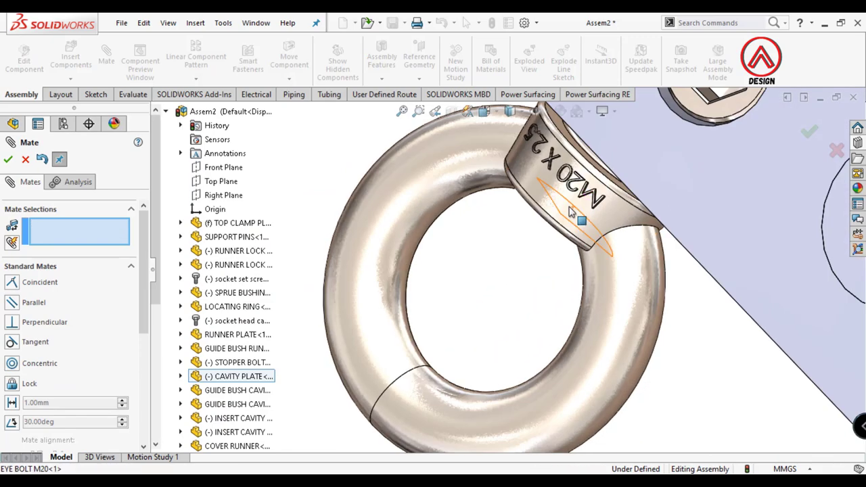
{"action": "left_click", "coordinate": [562, 133]}
{"action": "middle_click_drag", "start_coordinate": [562, 133], "coordinate": [677, 203]}
{"action": "left_click", "coordinate": [710, 203]}
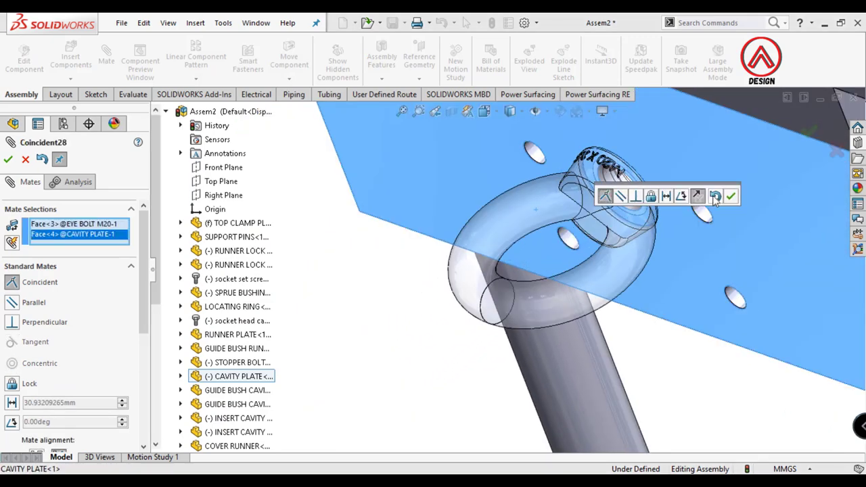
{"action": "left_click", "coordinate": [731, 196]}
{"action": "scroll", "coordinate": [543, 242], "scroll_direction": "up", "scroll_amount": 5}
{"action": "middle_click_drag", "start_coordinate": [543, 241], "coordinate": [609, 223]}
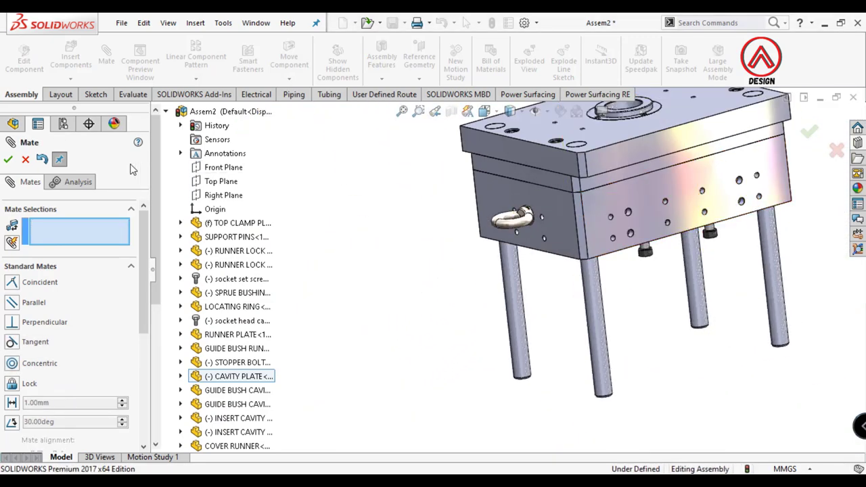
{"action": "key", "text": "Escape"}
- Inspect the mould in Hidden Lines Visible, then return to Shaded with Edges
{"action": "scroll", "coordinate": [596, 244], "scroll_direction": "down", "scroll_amount": 3}
{"action": "scroll", "coordinate": [568, 246], "scroll_direction": "down", "scroll_amount": 2}
{"action": "scroll", "coordinate": [531, 249], "scroll_direction": "down", "scroll_amount": 2}
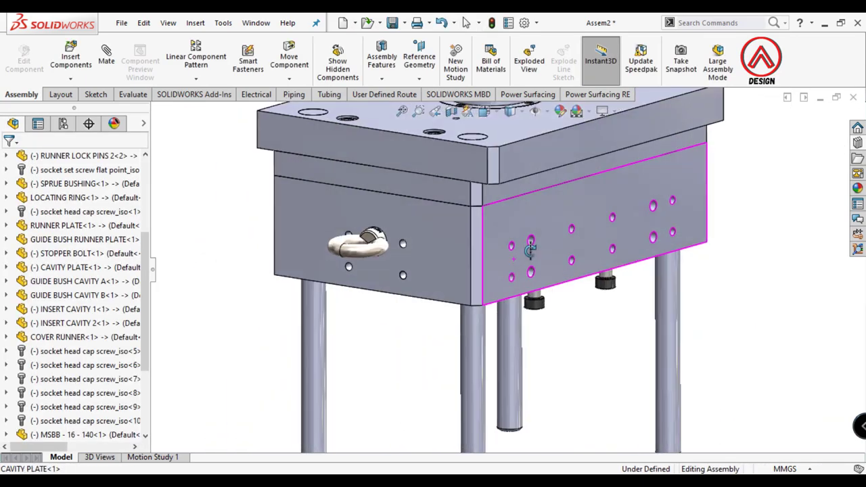
{"action": "left_click", "coordinate": [579, 236]}
{"action": "middle_click_drag", "start_coordinate": [579, 237], "coordinate": [549, 129]}
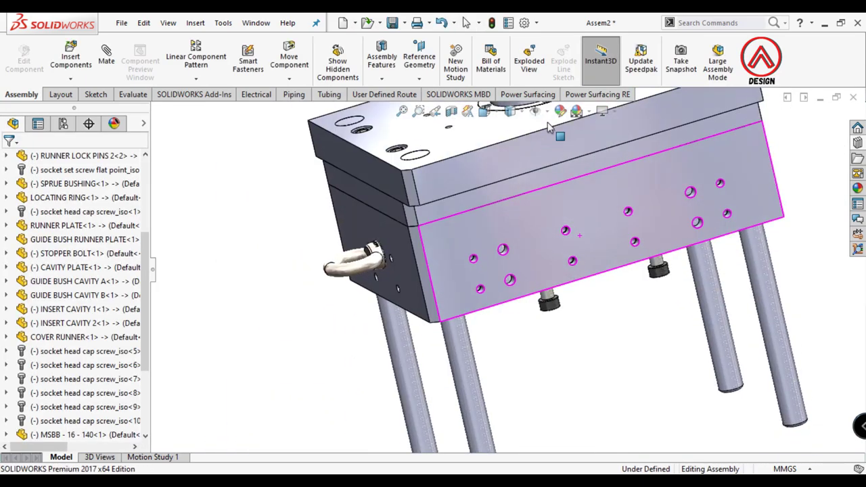
{"action": "left_click", "coordinate": [513, 167]}
{"action": "mouse_move", "coordinate": [512, 169]}
{"action": "middle_mouse_down"}
{"action": "mouse_move", "coordinate": [523, 371]}
{"action": "mouse_move", "coordinate": [473, 307]}
{"action": "mouse_move", "coordinate": [452, 163]}
{"action": "mouse_move", "coordinate": [509, 111]}
{"action": "middle_mouse_up"}
{"action": "scroll", "coordinate": [473, 306], "scroll_direction": "down", "scroll_amount": 3}
{"action": "scroll", "coordinate": [474, 306], "scroll_direction": "down", "scroll_amount": 3}
{"action": "left_click", "coordinate": [511, 129]}
{"action": "scroll", "coordinate": [571, 313], "scroll_direction": "up", "scroll_amount": 5}
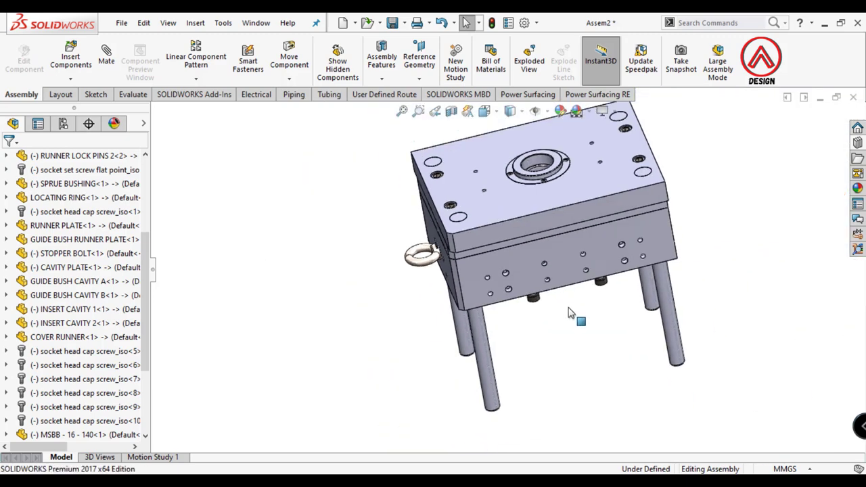
{"action": "scroll", "coordinate": [558, 297], "scroll_direction": "down", "scroll_amount": 3}
{"action": "scroll", "coordinate": [548, 283], "scroll_direction": "down", "scroll_amount": 2}
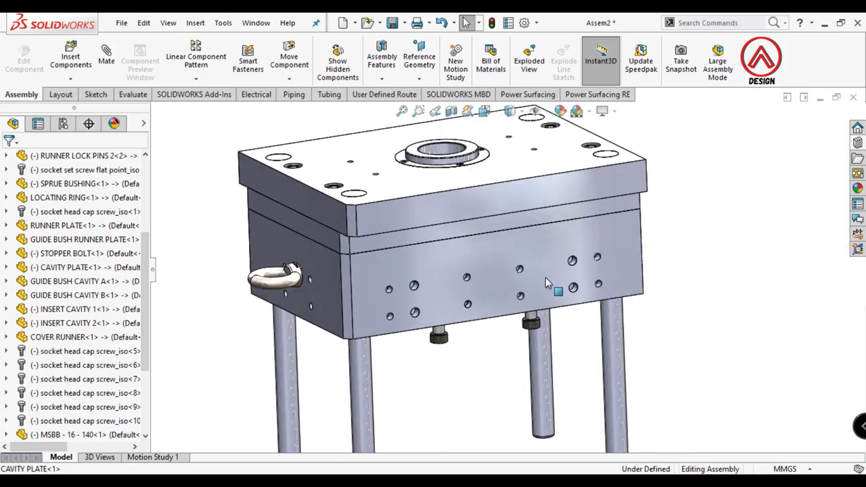
- Insert the Quick Fitting 0.125 inch part and place it below the mould
{"action": "left_click", "coordinate": [71, 59]}
{"action": "left_click", "coordinate": [24, 160]}
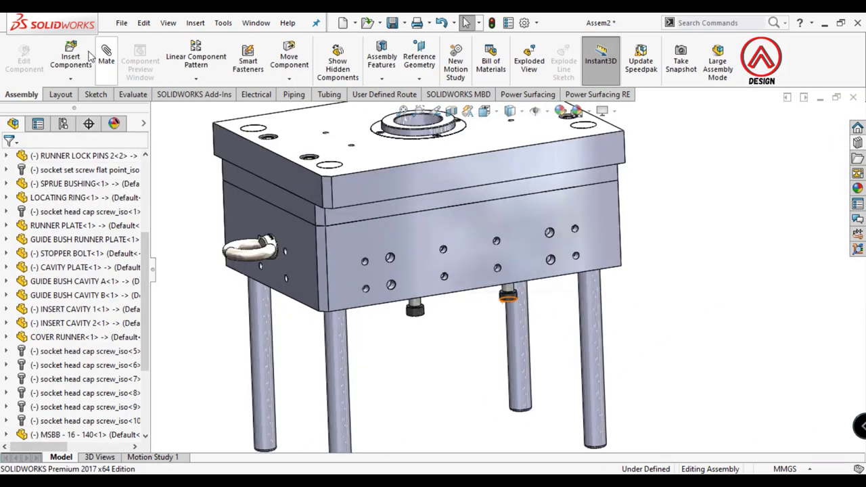
{"action": "left_click", "coordinate": [71, 61]}
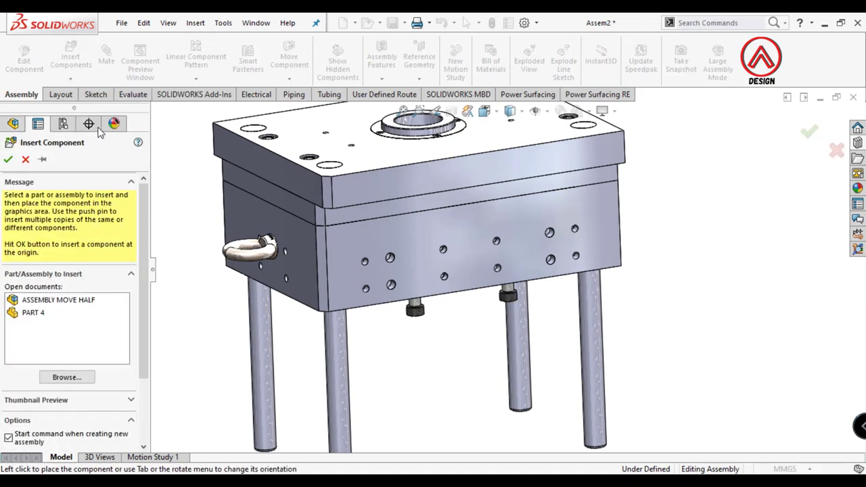
{"action": "left_click", "coordinate": [67, 377]}
{"action": "left_click", "coordinate": [426, 189]}
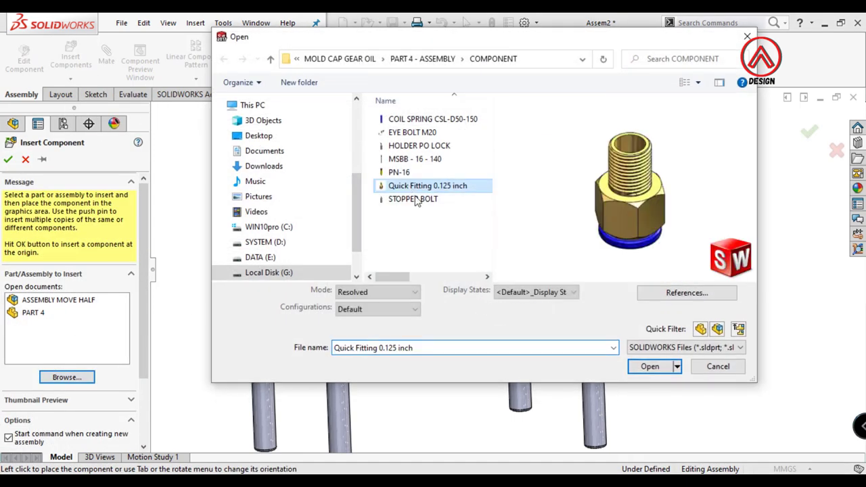
{"action": "left_click", "coordinate": [650, 366]}
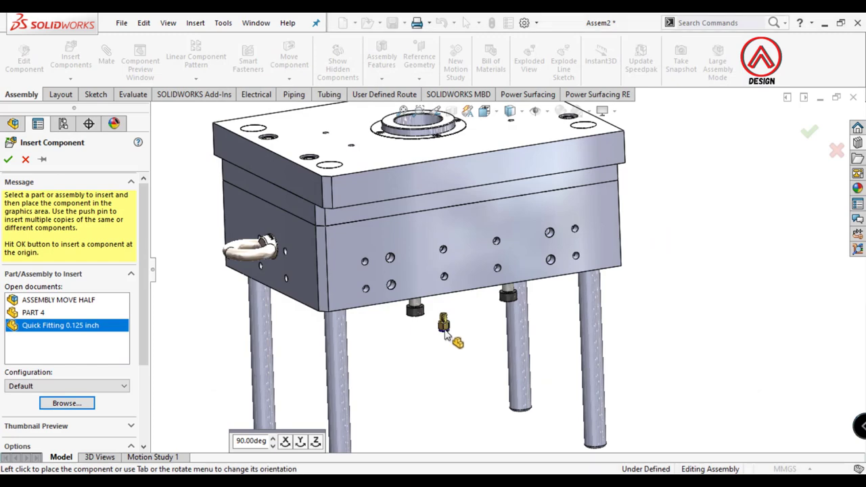
{"action": "left_click", "coordinate": [448, 322]}
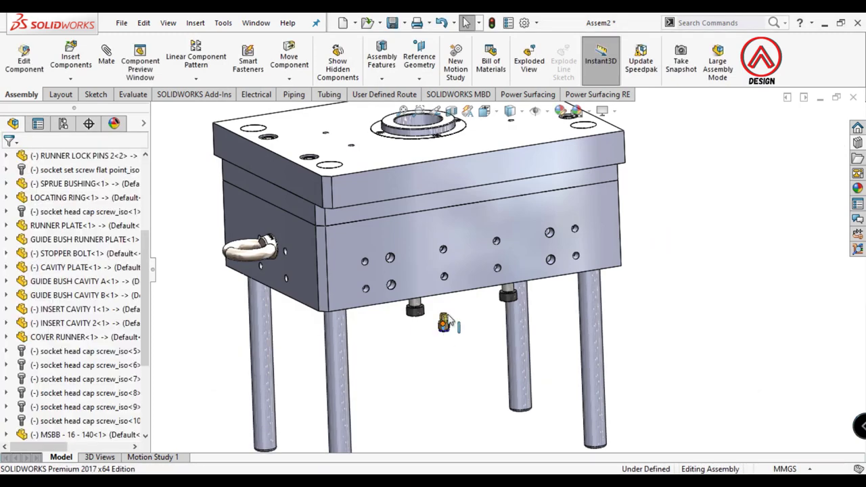
- Mate the fitting concentric with a hole on the cavity plate's side
{"action": "left_click", "coordinate": [106, 59]}
{"action": "scroll", "coordinate": [473, 332], "scroll_direction": "down", "scroll_amount": 5}
{"action": "left_click", "coordinate": [535, 316]}
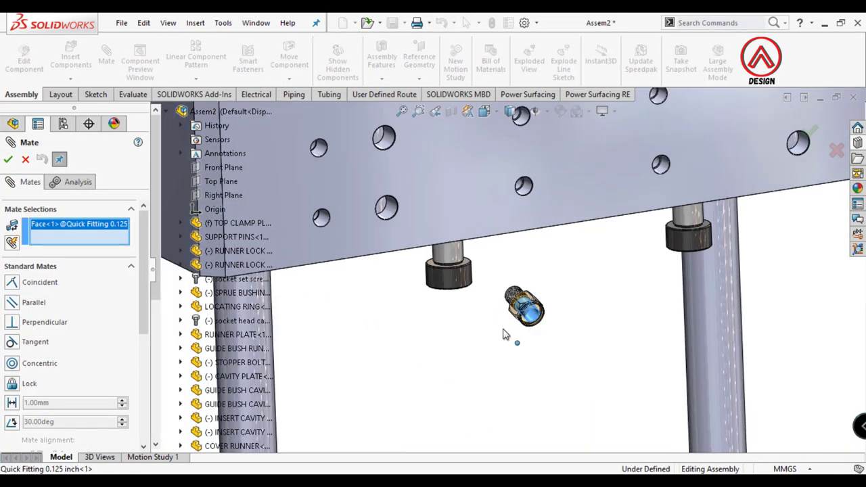
{"action": "middle_click_drag", "start_coordinate": [502, 333], "coordinate": [410, 249]}
{"action": "left_click", "coordinate": [402, 239]}
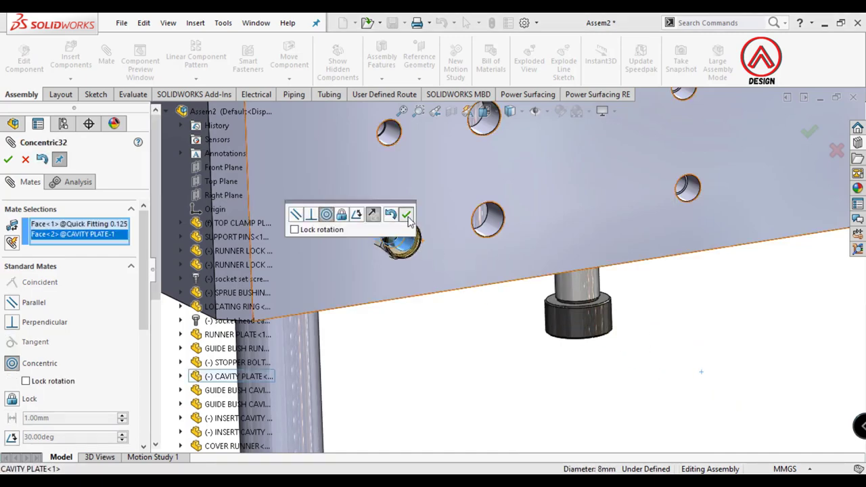
{"action": "key", "text": "Return"}
- Make the fitting face coincident with the cavity plate side face and close Mate
{"action": "left_click", "coordinate": [473, 276]}
{"action": "middle_click_drag", "start_coordinate": [473, 276], "coordinate": [767, 305]}
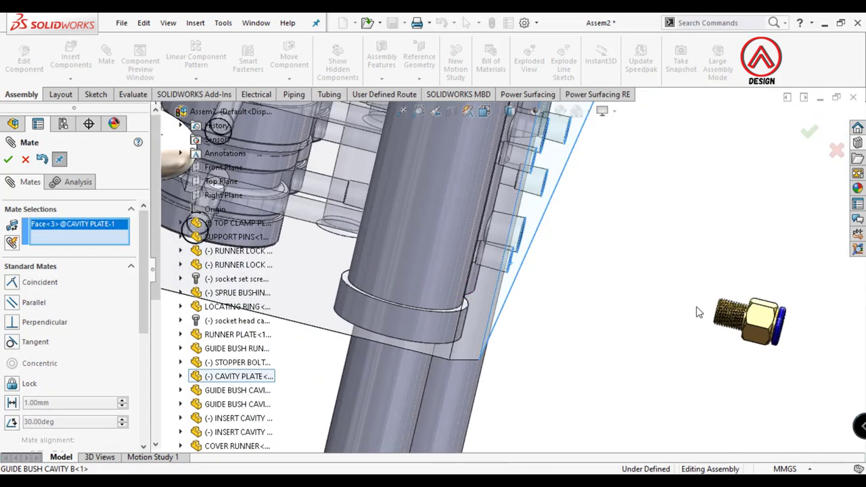
{"action": "scroll", "coordinate": [766, 306], "scroll_direction": "down", "scroll_amount": 5}
{"action": "scroll", "coordinate": [766, 306], "scroll_direction": "down", "scroll_amount": 2}
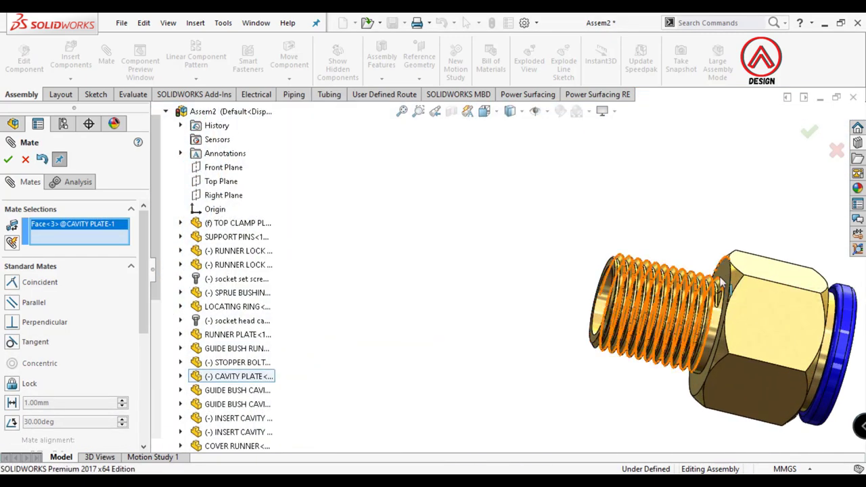
{"action": "left_click", "coordinate": [725, 279]}
{"action": "key", "text": "Return"}
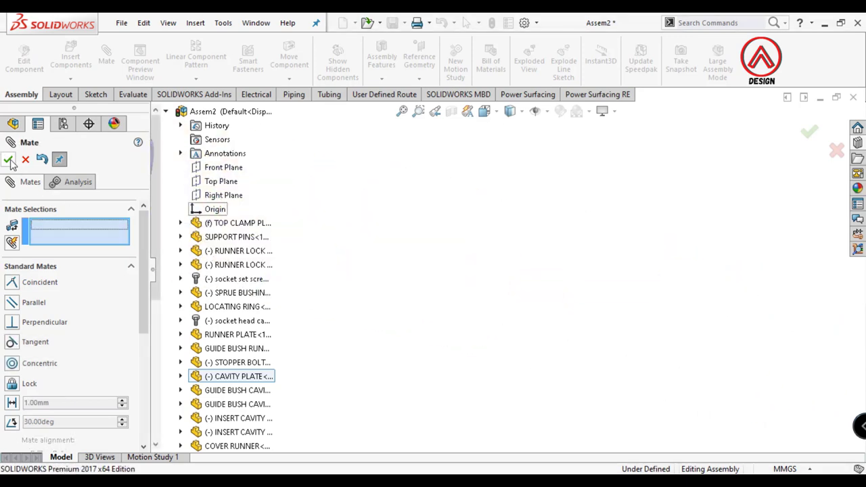
{"action": "left_click", "coordinate": [8, 160]}
- Insert a second Quick Fitting 0.125 inch part near the cavity plate
{"action": "left_click", "coordinate": [70, 59]}
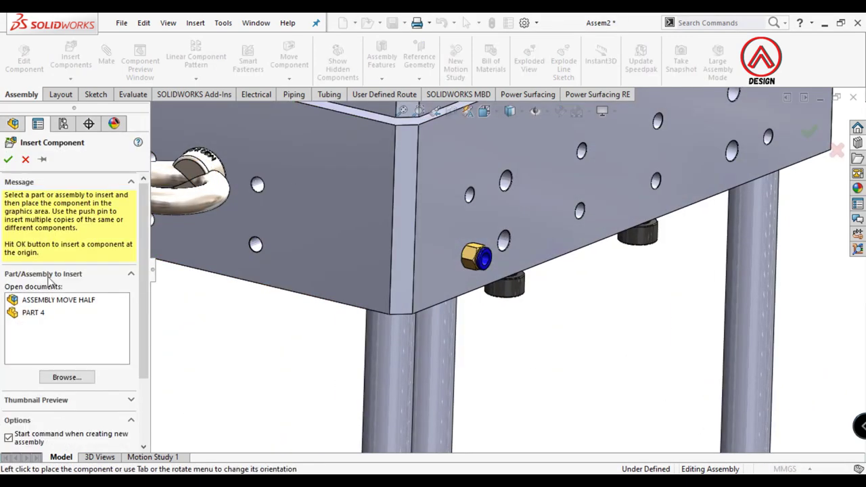
{"action": "left_click", "coordinate": [66, 377]}
{"action": "left_click", "coordinate": [427, 186]}
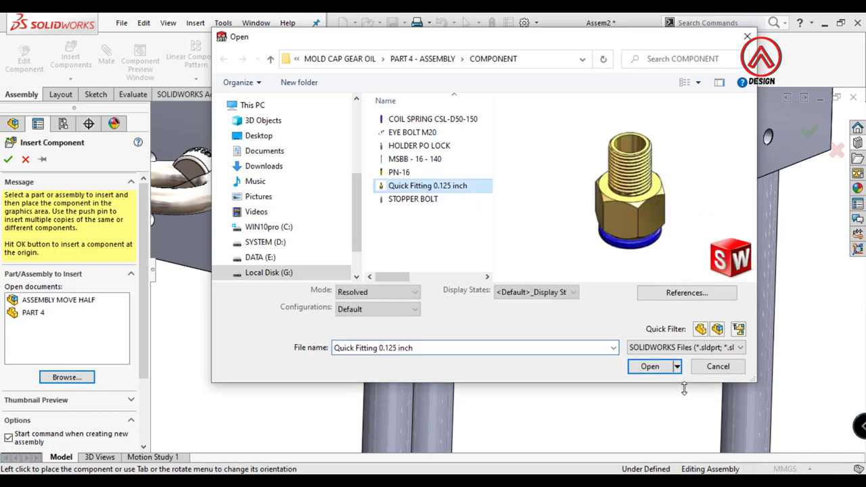
{"action": "left_click", "coordinate": [642, 365]}
{"action": "left_click", "coordinate": [591, 293]}
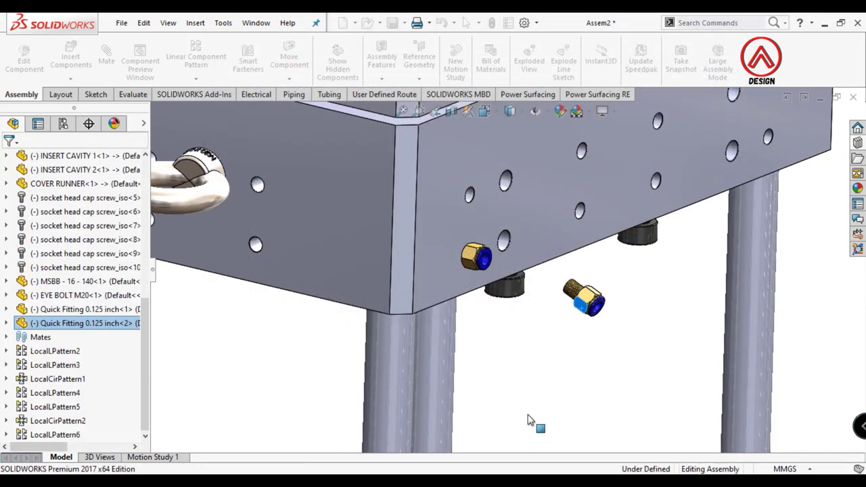
- Mate the second fitting's face coincident with the cavity plate side face
{"action": "left_click", "coordinate": [106, 62]}
{"action": "left_click", "coordinate": [481, 227]}
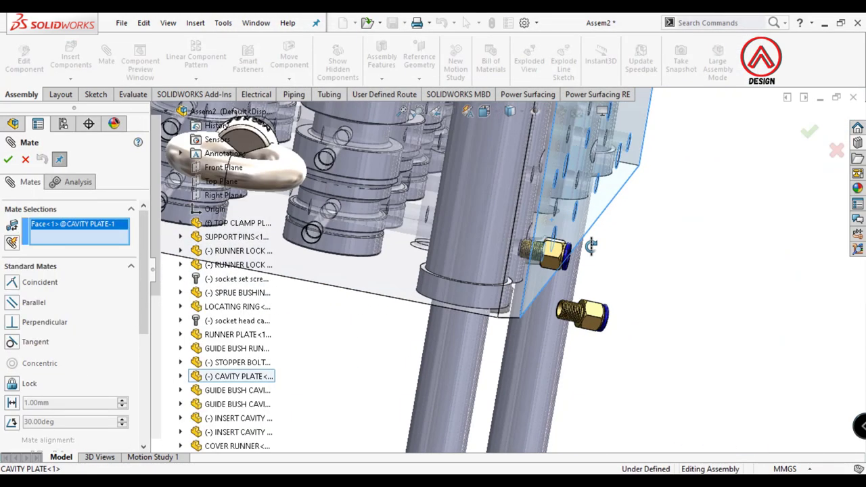
{"action": "scroll", "coordinate": [474, 260], "scroll_direction": "down", "scroll_amount": 10}
{"action": "left_click", "coordinate": [451, 319]}
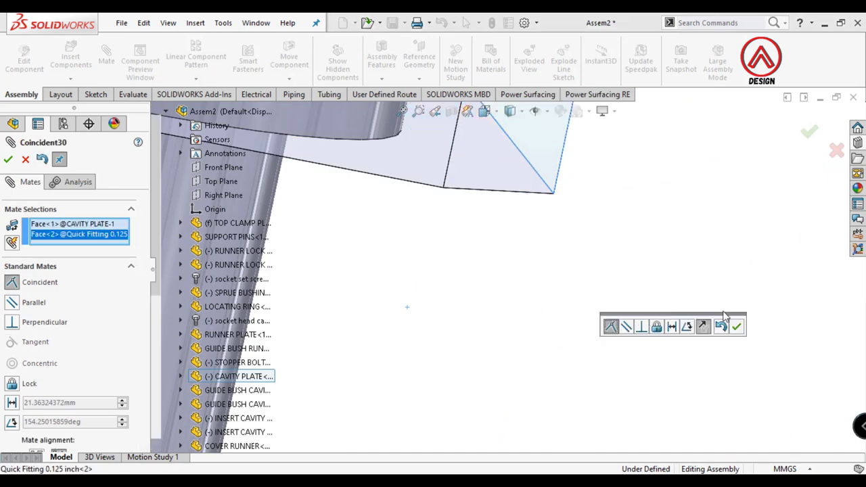
{"action": "left_click", "coordinate": [678, 325]}
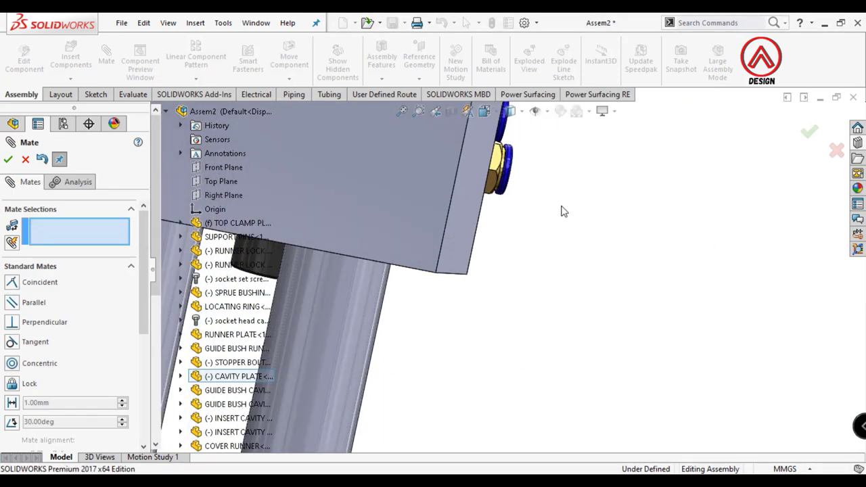
- Make the fitting concentric with the empty hole below the first fitting, and finish mating
{"action": "middle_click_drag", "start_coordinate": [561, 209], "coordinate": [447, 182]}
{"action": "scroll", "coordinate": [538, 201], "scroll_direction": "down", "scroll_amount": 3}
{"action": "left_click", "coordinate": [443, 184]}
{"action": "left_click", "coordinate": [558, 254]}
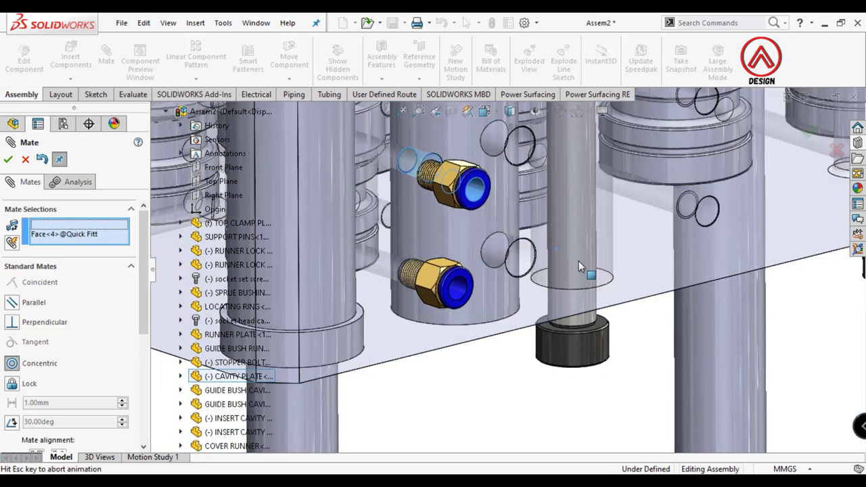
{"action": "left_click", "coordinate": [707, 246]}
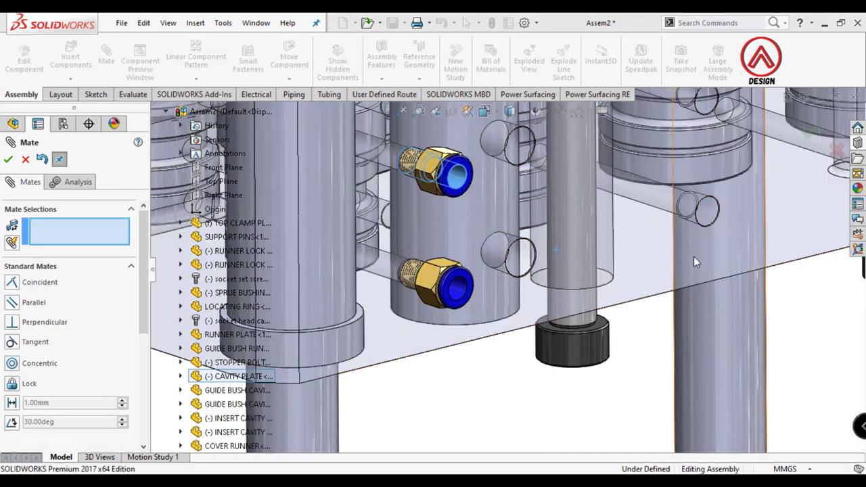
{"action": "scroll", "coordinate": [589, 226], "scroll_direction": "up", "scroll_amount": 3}
{"action": "mouse_move", "coordinate": [589, 225]}
{"action": "middle_mouse_down"}
{"action": "mouse_move", "coordinate": [494, 279]}
{"action": "mouse_move", "coordinate": [4, 169]}
{"action": "middle_mouse_up"}
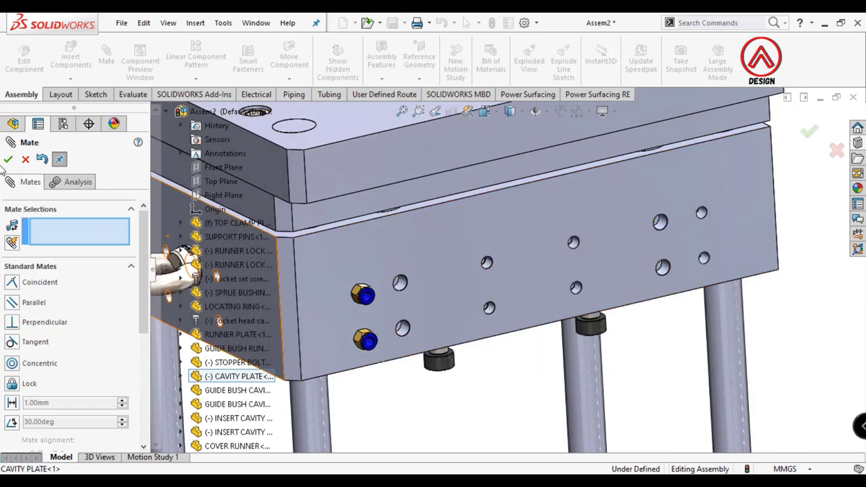
{"action": "left_click", "coordinate": [23, 159]}
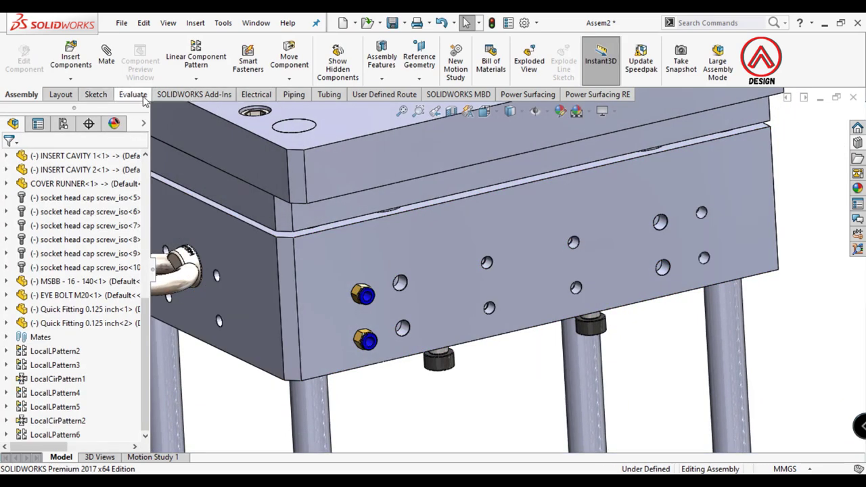
- Measure from the upper fitting's face to the cavity plate
{"action": "left_click", "coordinate": [134, 94]}
{"action": "left_click", "coordinate": [179, 61]}
{"action": "scroll", "coordinate": [379, 292], "scroll_direction": "down", "scroll_amount": 2}
{"action": "left_click", "coordinate": [374, 287]}
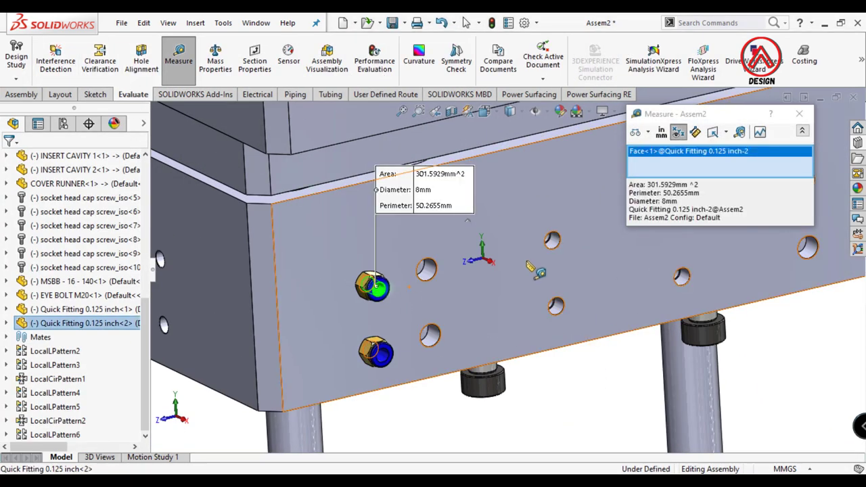
{"action": "left_click", "coordinate": [556, 245]}
{"action": "scroll", "coordinate": [556, 245], "scroll_direction": "up", "scroll_amount": 3}
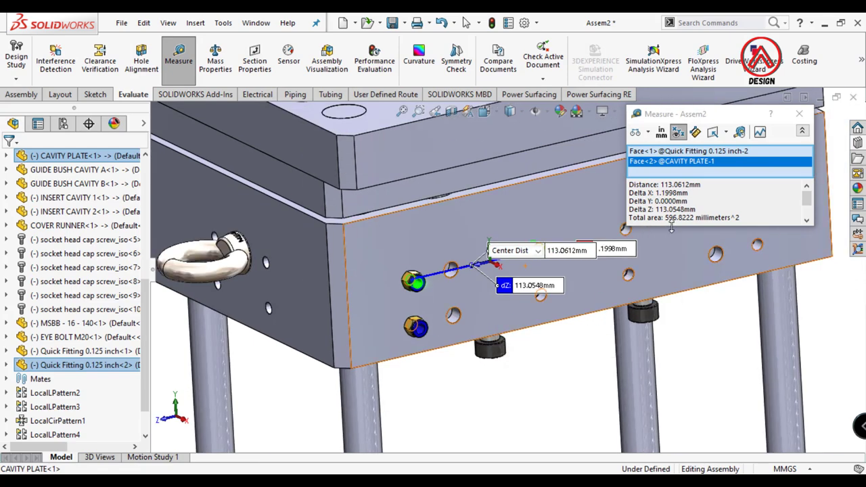
{"action": "scroll", "coordinate": [546, 291], "scroll_direction": "down", "scroll_amount": 1}
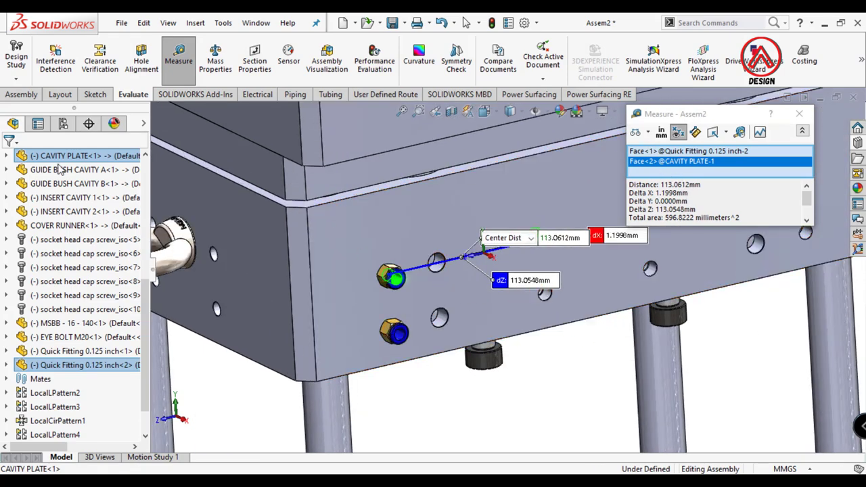
- Clear and re-measure from a quick fitting's face to a cavity plate hole, then close Measure
{"action": "left_click", "coordinate": [810, 118]}
{"action": "left_click", "coordinate": [179, 61]}
{"action": "scroll", "coordinate": [389, 326], "scroll_direction": "down", "scroll_amount": 3}
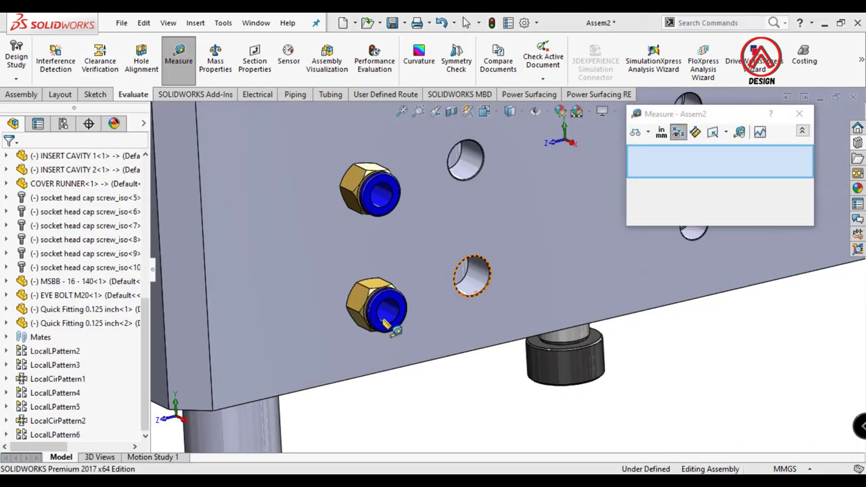
{"action": "left_click", "coordinate": [389, 326]}
{"action": "scroll", "coordinate": [389, 326], "scroll_direction": "up", "scroll_amount": 3}
{"action": "left_click", "coordinate": [585, 252]}
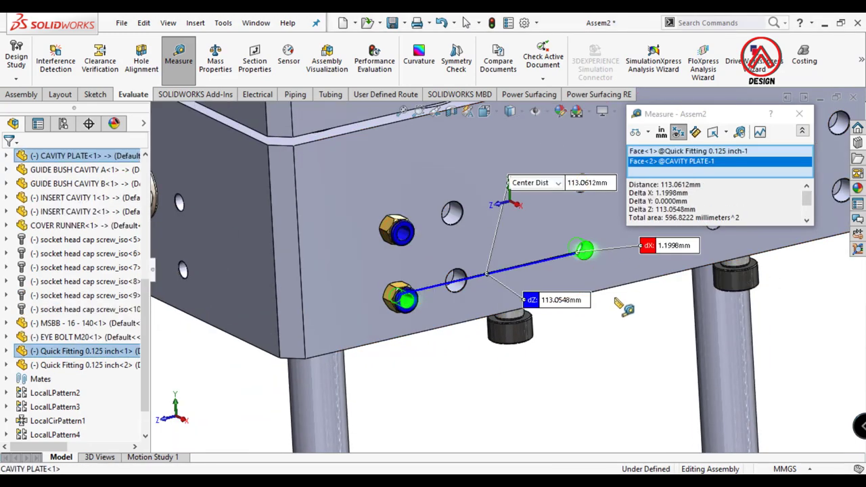
{"action": "scroll", "coordinate": [634, 324], "scroll_direction": "up", "scroll_amount": 3}
{"action": "middle_click_drag", "start_coordinate": [609, 304], "coordinate": [575, 265]}
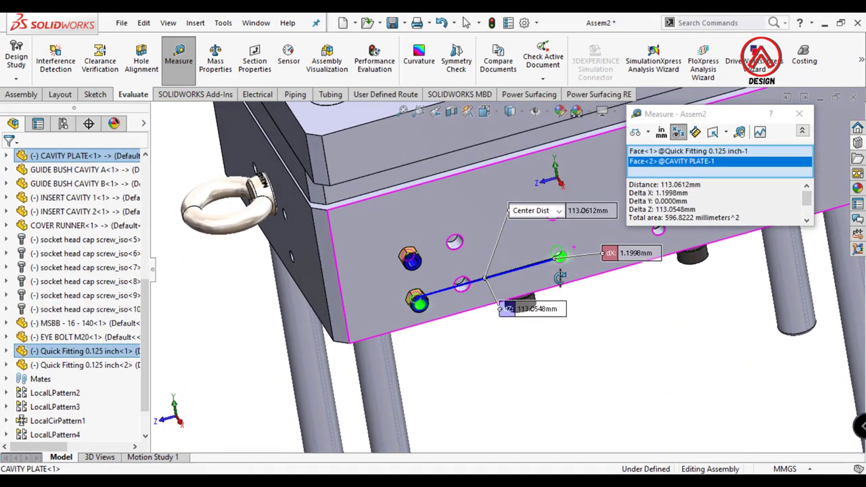
{"action": "scroll", "coordinate": [433, 295], "scroll_direction": "down", "scroll_amount": 3}
{"action": "scroll", "coordinate": [387, 237], "scroll_direction": "down", "scroll_amount": 3}
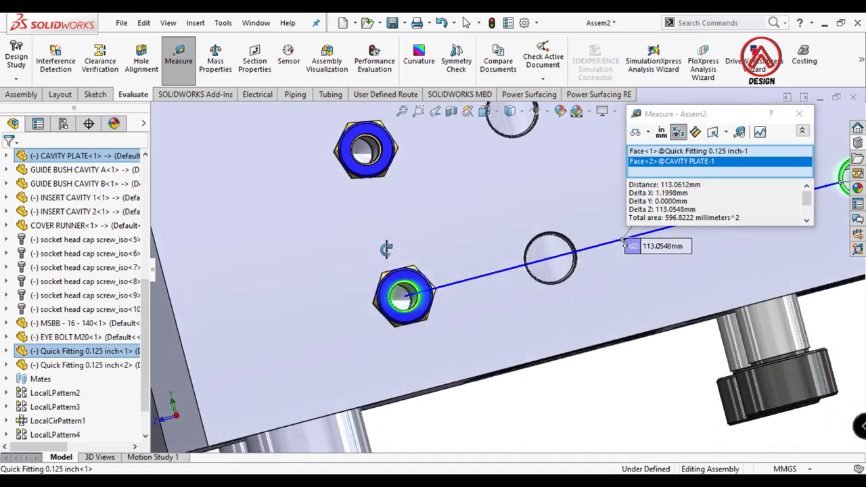
{"action": "middle_click_drag", "start_coordinate": [387, 249], "coordinate": [593, 216]}
{"action": "left_click", "coordinate": [803, 119]}
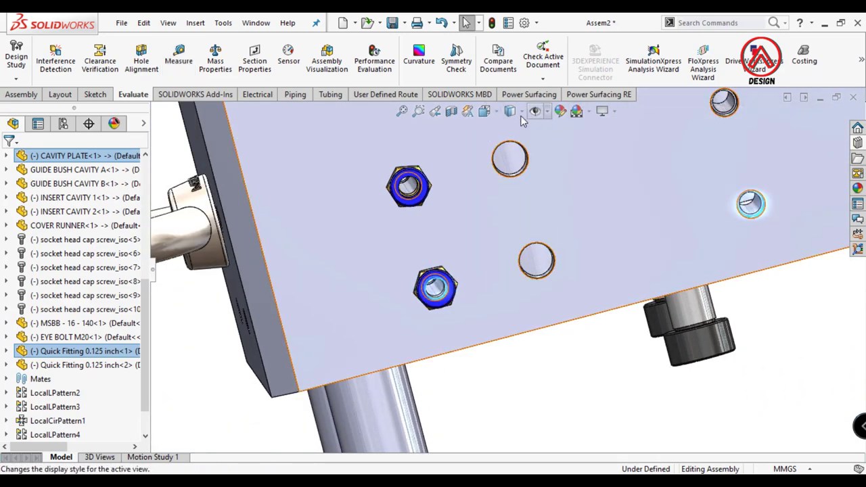
- Switch the view to the Front and then the Left standard orientation
{"action": "left_click", "coordinate": [510, 111]}
{"action": "left_click", "coordinate": [505, 159]}
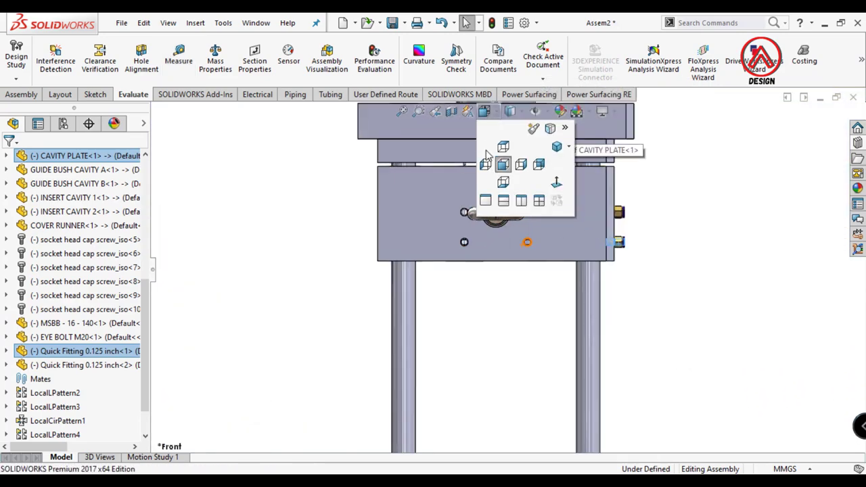
{"action": "left_click", "coordinate": [485, 163]}
{"action": "scroll", "coordinate": [233, 186], "scroll_direction": "down", "scroll_amount": 3}
{"action": "scroll", "coordinate": [233, 186], "scroll_direction": "down", "scroll_amount": 2}
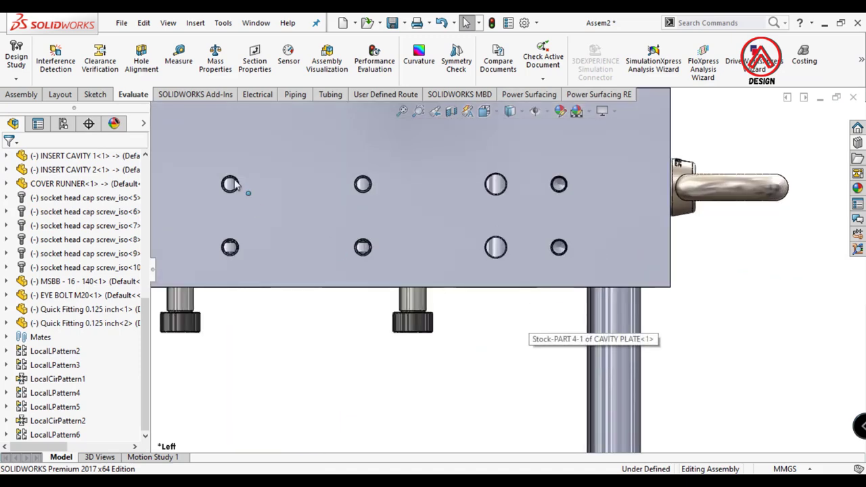
- Measure the two side holes 118mm apart centre to centre, then return to isometric
{"action": "left_click", "coordinate": [179, 61]}
{"action": "middle_click_drag", "start_coordinate": [379, 203], "coordinate": [514, 230]}
{"action": "left_click", "coordinate": [545, 238]}
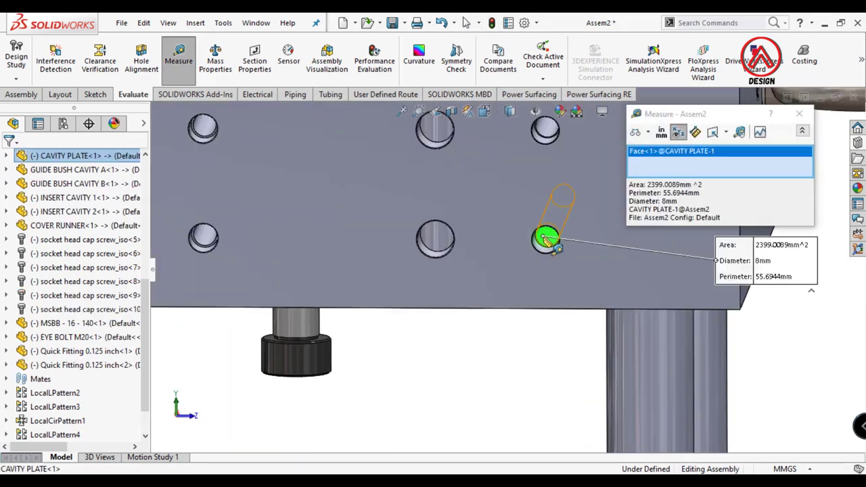
{"action": "left_click", "coordinate": [209, 240]}
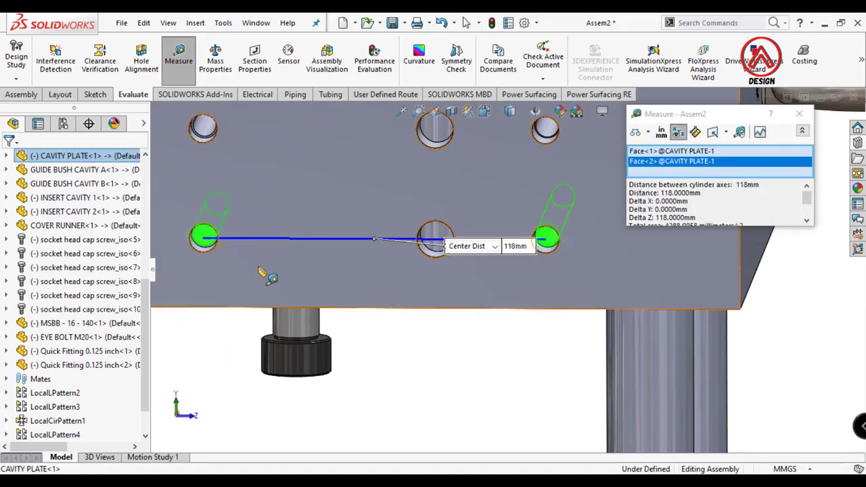
{"action": "left_click", "coordinate": [799, 116]}
{"action": "key", "text": "ctrl+7"}
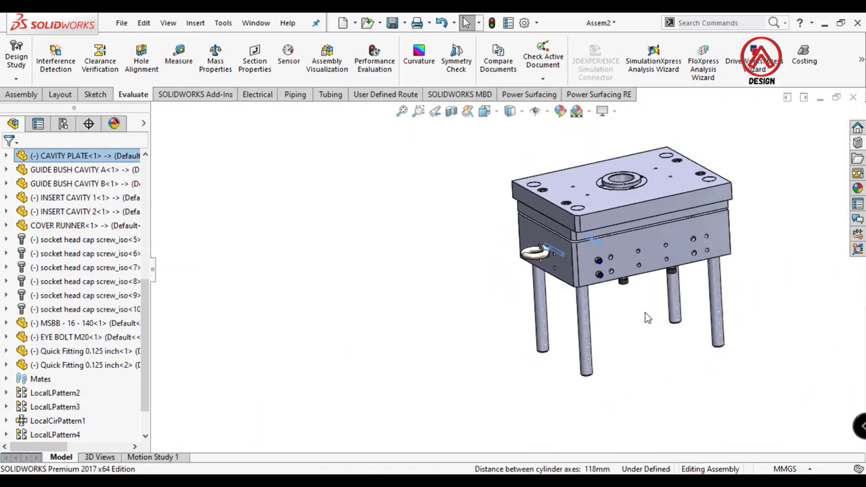
{"action": "scroll", "coordinate": [679, 266], "scroll_direction": "down", "scroll_amount": 3}
- Linearly pattern both Quick Fittings along the Front Plane at 118mm spacing, 2 instances
{"action": "scroll", "coordinate": [679, 267], "scroll_direction": "down", "scroll_amount": 2}
{"action": "left_click", "coordinate": [21, 94]}
{"action": "left_click", "coordinate": [196, 60]}
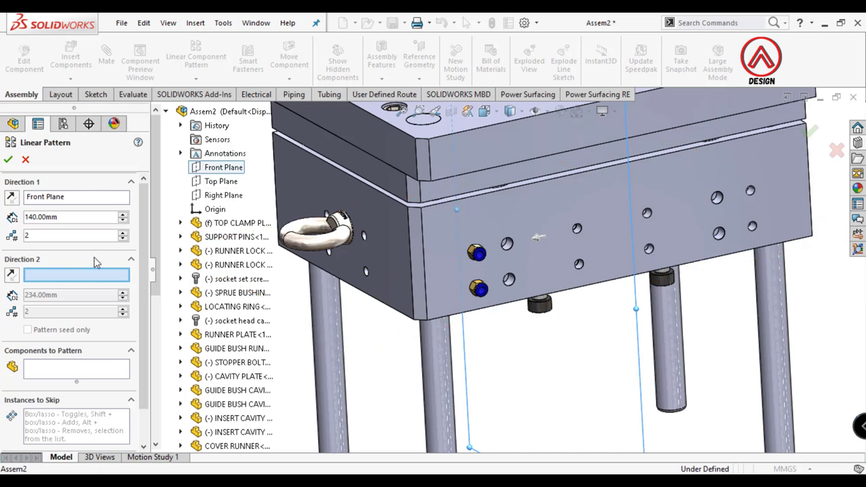
{"action": "key", "text": "f"}
{"action": "left_click", "coordinate": [36, 374]}
{"action": "scroll", "coordinate": [473, 261], "scroll_direction": "down", "scroll_amount": 4}
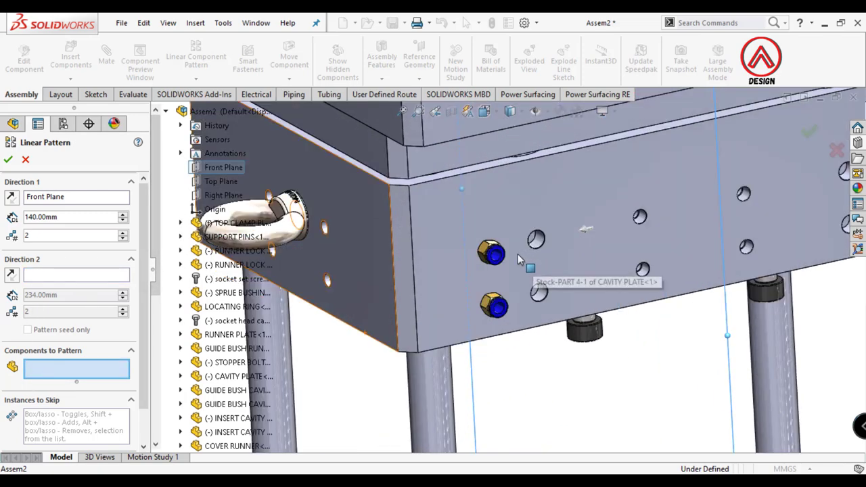
{"action": "scroll", "coordinate": [474, 260], "scroll_direction": "down", "scroll_amount": 2}
{"action": "left_click", "coordinate": [476, 346]}
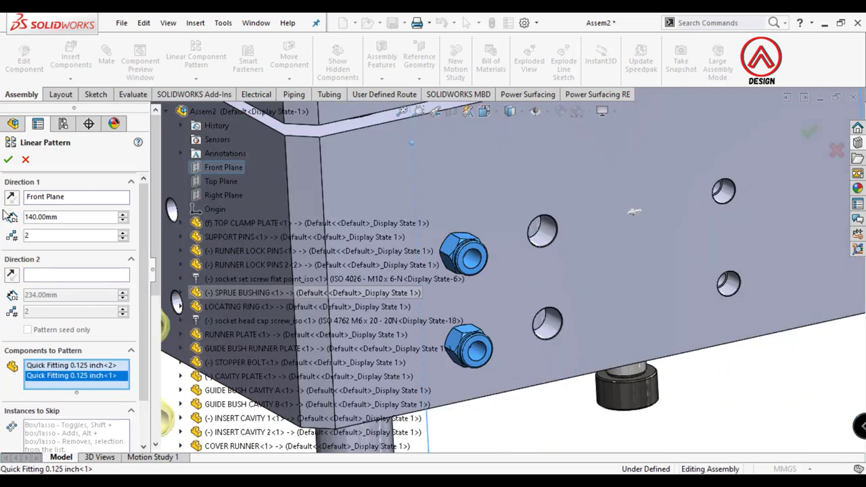
{"action": "type", "text": "18"}
{"action": "key", "text": "Return"}
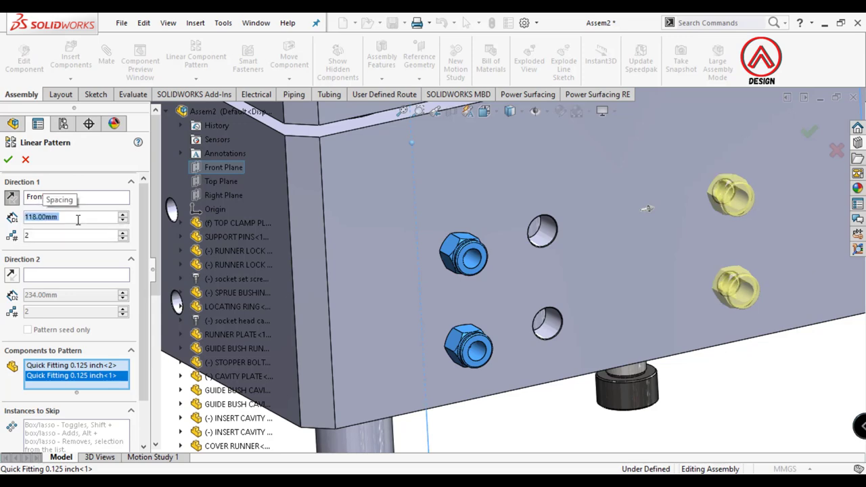
{"action": "key", "text": "Return"}
{"action": "scroll", "coordinate": [440, 176], "scroll_direction": "up", "scroll_amount": 3}
{"action": "scroll", "coordinate": [409, 129], "scroll_direction": "up", "scroll_amount": 3}
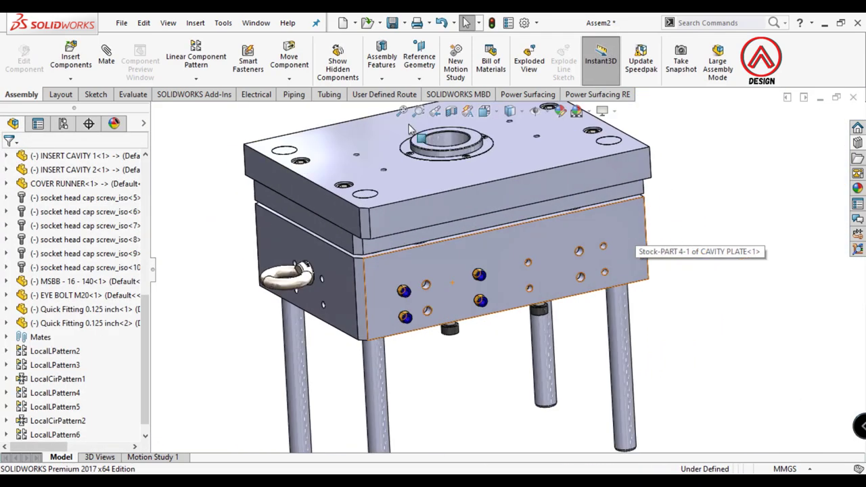
- Mirror the quick fittings about the Front Plane
{"action": "left_click", "coordinate": [217, 185]}
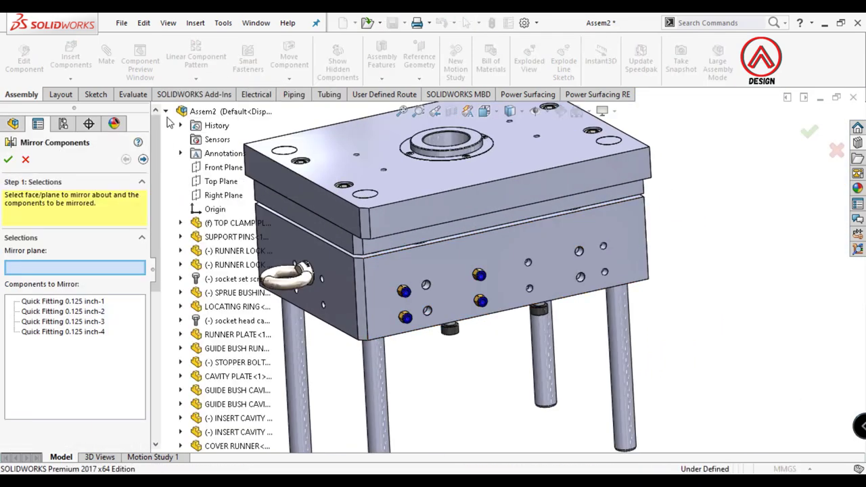
{"action": "left_click", "coordinate": [202, 169]}
{"action": "left_click", "coordinate": [8, 156]}
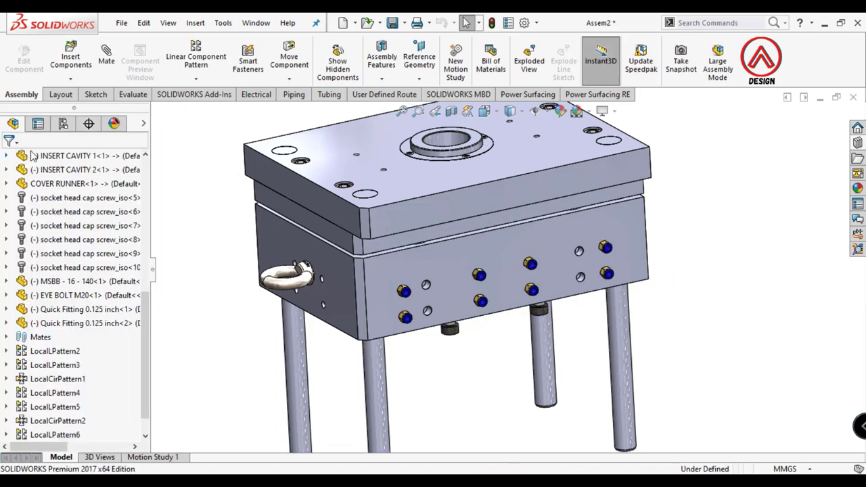
- Mirror the fittings again, this time about the Right Plane
{"action": "left_click", "coordinate": [209, 80]}
{"action": "left_click", "coordinate": [217, 184]}
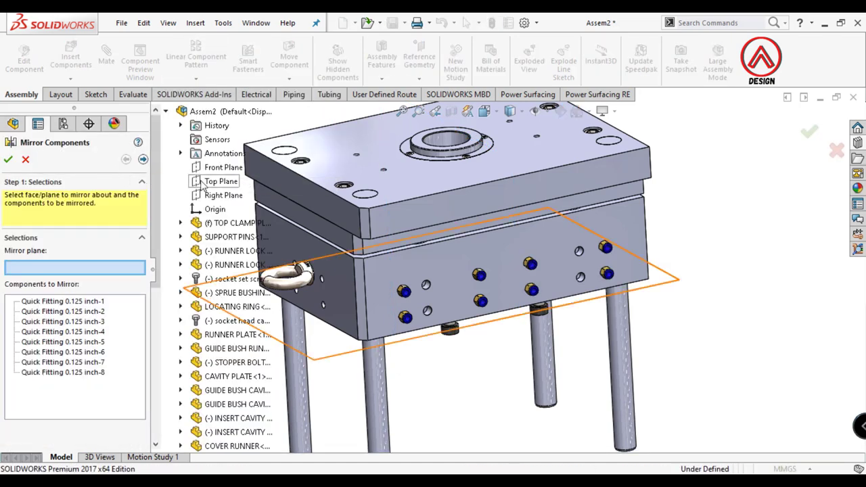
{"action": "left_click", "coordinate": [215, 196]}
{"action": "left_click", "coordinate": [8, 159]}
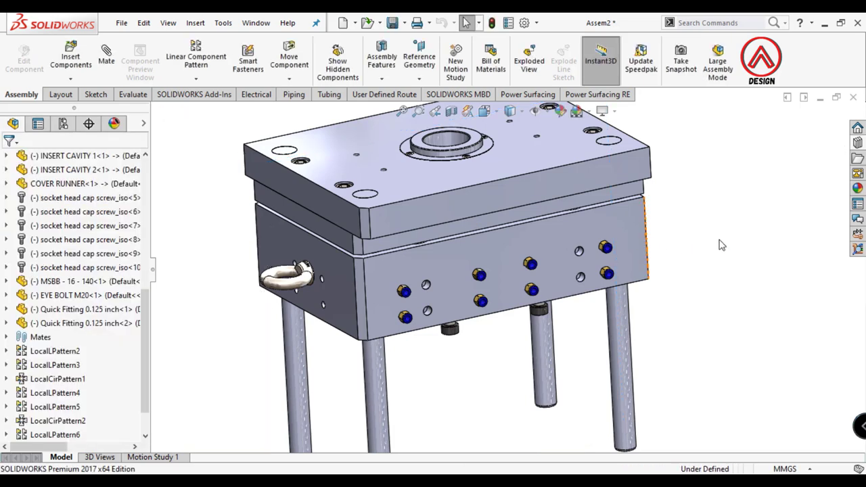
- Orbit the closed mold to inspect the fitting rows on the cavity plate
{"action": "mouse_move", "coordinate": [515, 271]}
{"action": "middle_mouse_down"}
{"action": "mouse_move", "coordinate": [583, 261]}
{"action": "mouse_move", "coordinate": [511, 293]}
{"action": "mouse_move", "coordinate": [456, 266]}
{"action": "middle_mouse_up"}
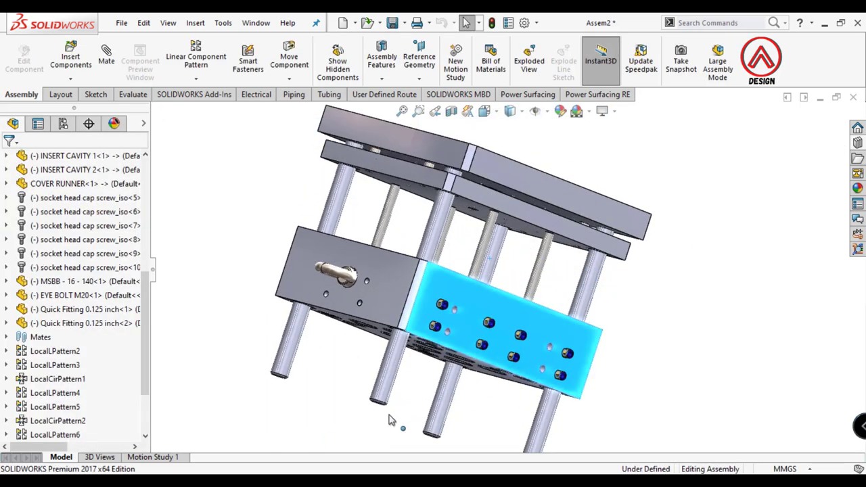
{"action": "left_click", "coordinate": [456, 266]}
{"action": "key", "text": "ctrl+7"}
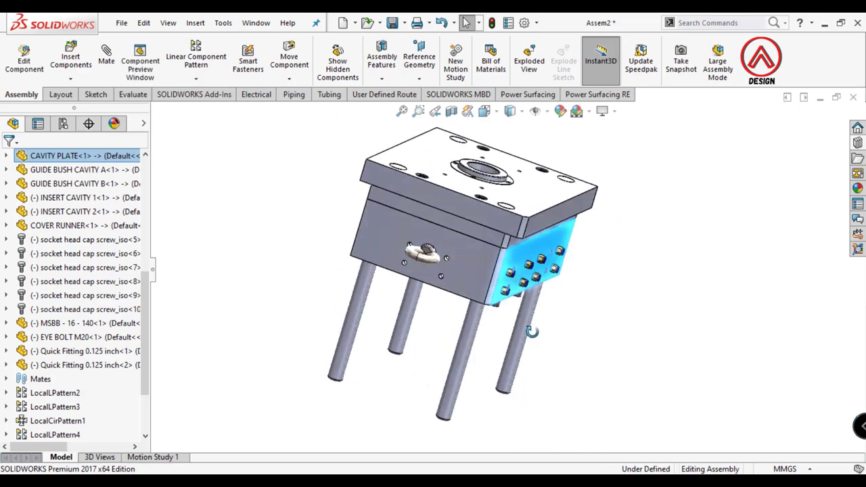
{"action": "left_click", "coordinate": [670, 278]}
{"action": "mouse_move", "coordinate": [519, 308]}
{"action": "middle_mouse_down"}
{"action": "mouse_move", "coordinate": [483, 196]}
{"action": "mouse_move", "coordinate": [537, 399]}
{"action": "mouse_move", "coordinate": [480, 347]}
{"action": "middle_mouse_up"}
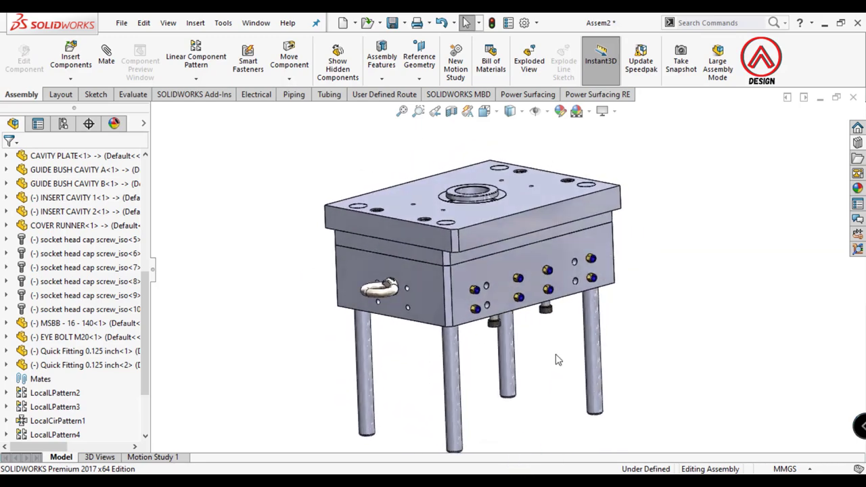
{"action": "left_click_drag", "start_coordinate": [498, 329], "coordinate": [480, 178]}
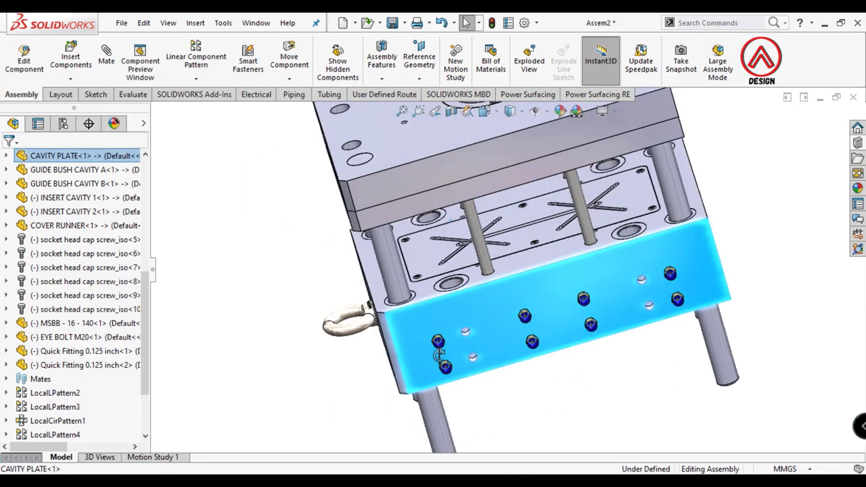
{"action": "middle_click_drag", "start_coordinate": [480, 177], "coordinate": [589, 226]}
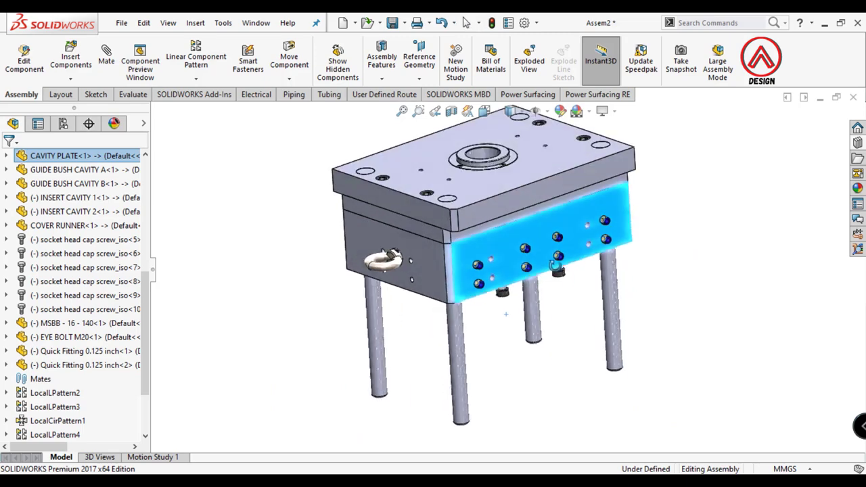
- Save all modified documents with rebuild, naming the assembly ASSEMBLY FIX HALF
{"action": "left_click", "coordinate": [391, 27]}
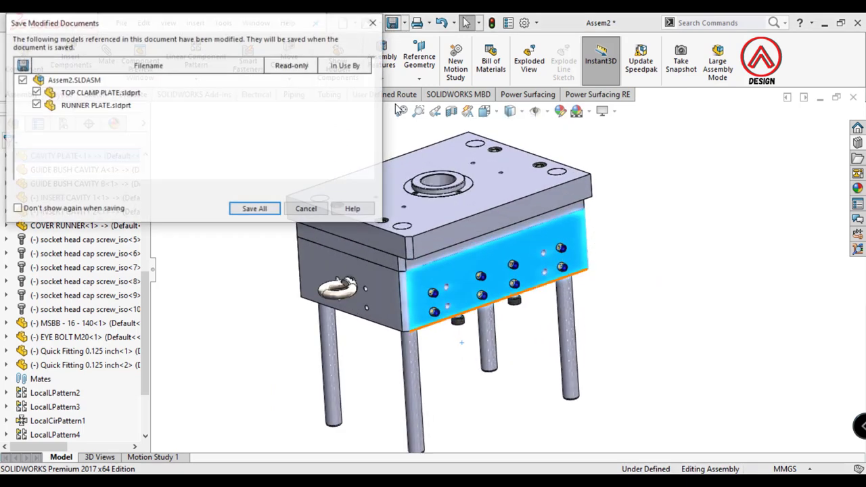
{"action": "left_click", "coordinate": [252, 211]}
{"action": "left_click", "coordinate": [370, 196]}
{"action": "type", "text": "ASSEMBLY FIX HALF"}
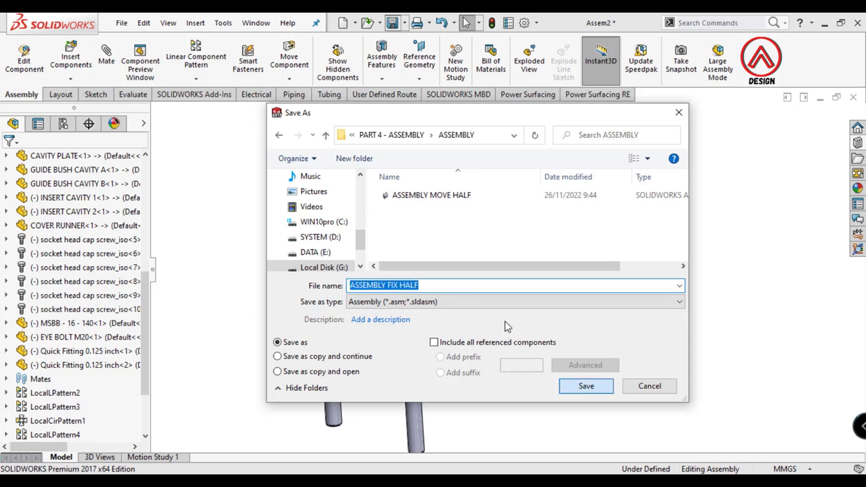
{"action": "key", "text": "Return"}
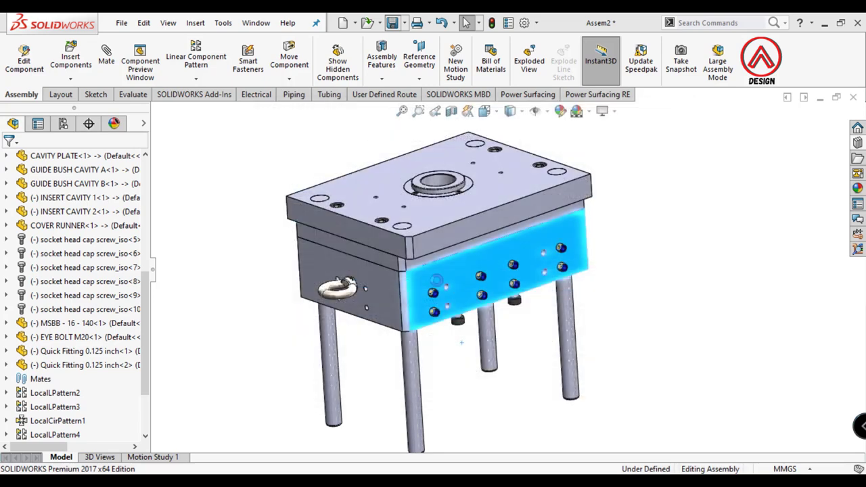
{"action": "mouse_move", "coordinate": [471, 316]}
{"action": "middle_mouse_down"}
{"action": "mouse_move", "coordinate": [493, 201]}
{"action": "mouse_move", "coordinate": [496, 457]}
{"action": "mouse_move", "coordinate": [344, 30]}
{"action": "middle_mouse_up"}
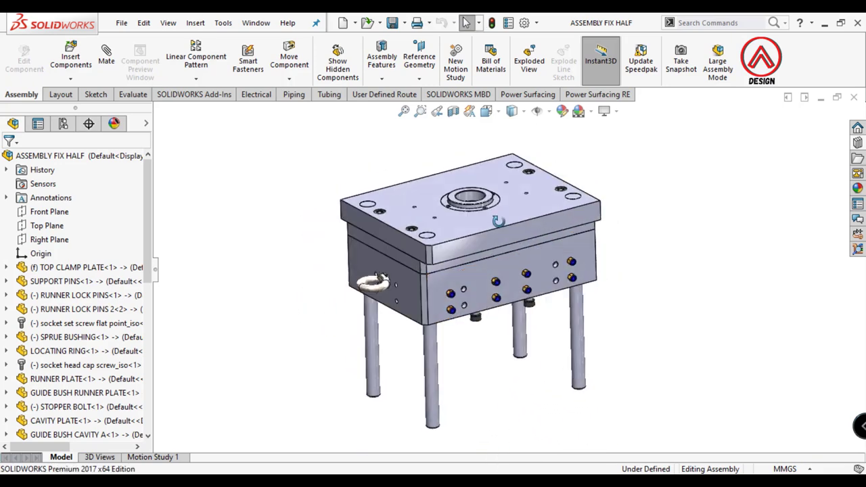
- Create a new assembly with ASSEMBLY MOVE HALF at the origin and ASSEMBLY FIX HALF beside it
{"action": "left_click", "coordinate": [343, 24]}
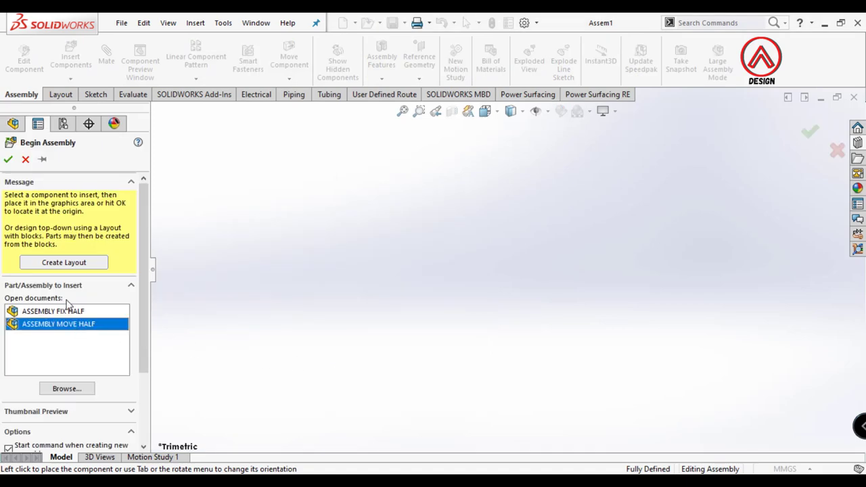
{"action": "left_click", "coordinate": [8, 159]}
{"action": "left_click", "coordinate": [71, 59]}
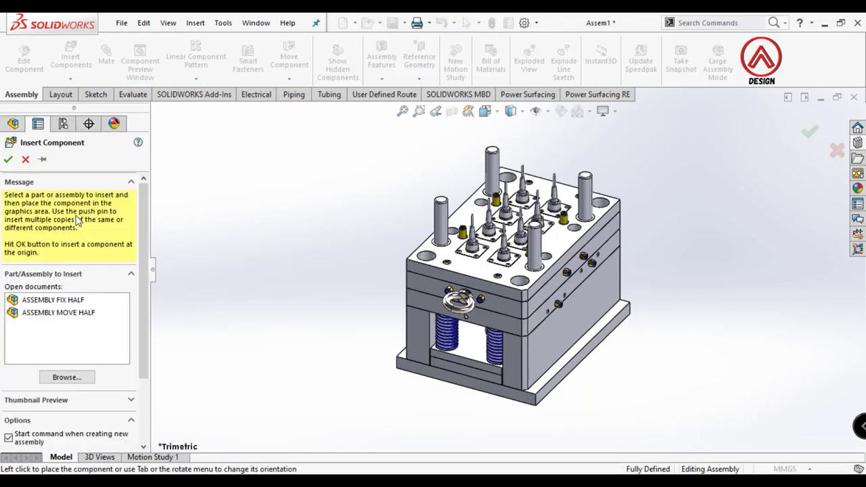
{"action": "left_click", "coordinate": [42, 300]}
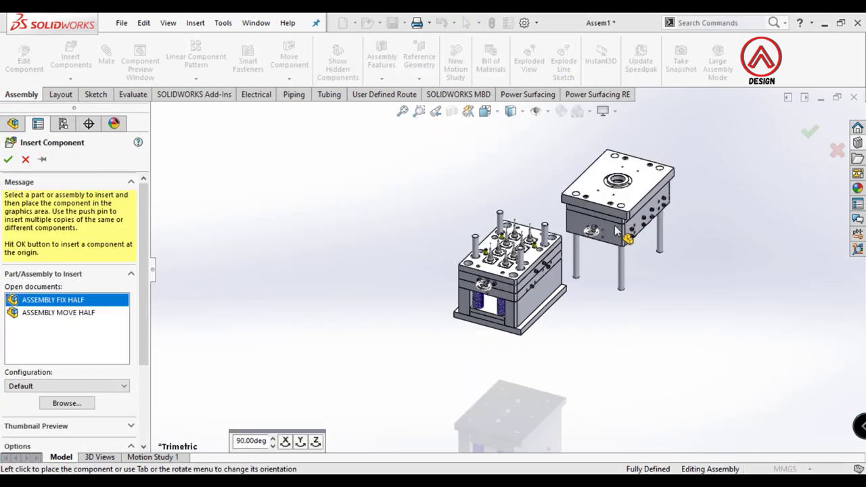
{"action": "left_click", "coordinate": [538, 255]}
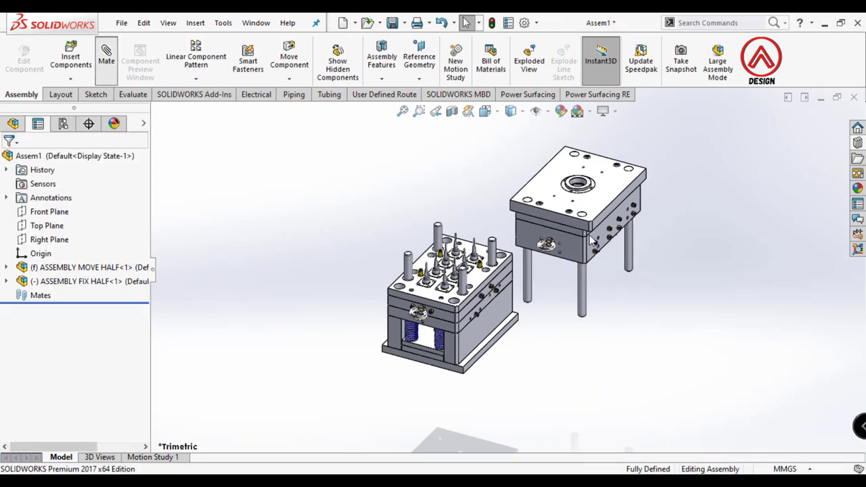
{"action": "scroll", "coordinate": [591, 240], "scroll_direction": "down", "scroll_amount": 2}
- Mate a fixed-half guide bush concentric with its guide pin on the moving half
{"action": "left_click", "coordinate": [573, 304]}
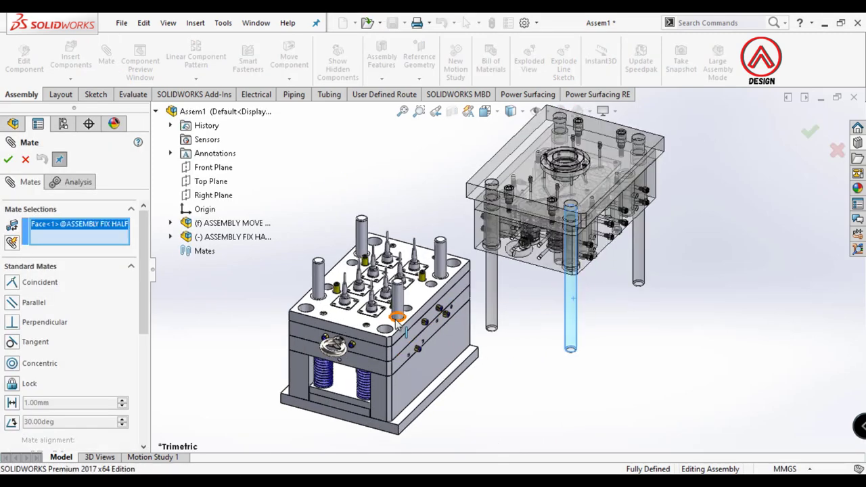
{"action": "scroll", "coordinate": [495, 306], "scroll_direction": "down", "scroll_amount": 1}
{"action": "left_click", "coordinate": [116, 241]}
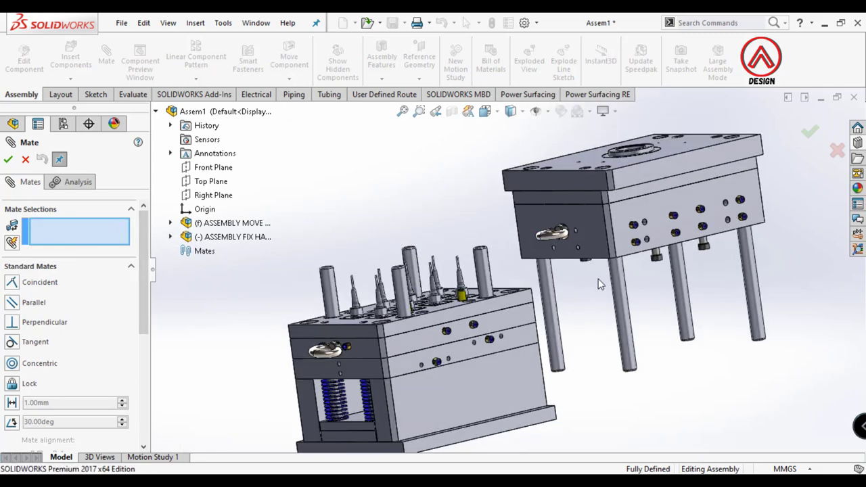
{"action": "middle_click_drag", "start_coordinate": [599, 284], "coordinate": [595, 203]}
{"action": "scroll", "coordinate": [596, 203], "scroll_direction": "down", "scroll_amount": 2}
{"action": "left_click", "coordinate": [482, 260]}
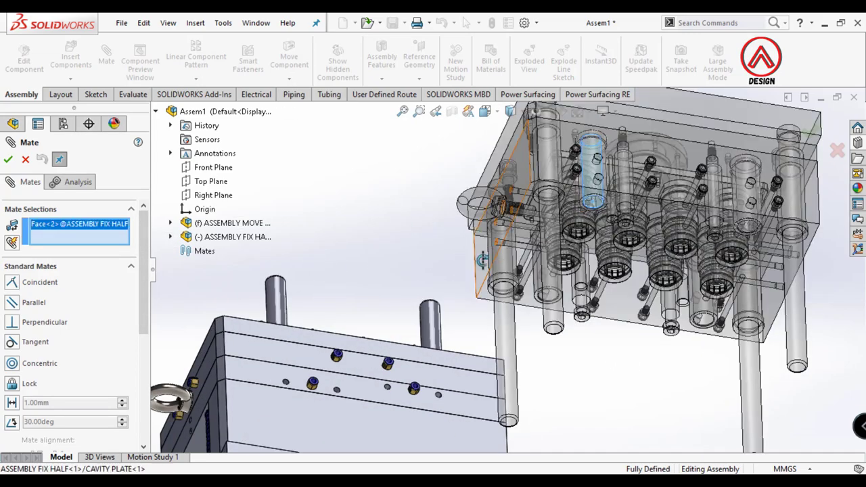
{"action": "middle_click_drag", "start_coordinate": [482, 260], "coordinate": [283, 331]}
{"action": "left_click", "coordinate": [282, 331]}
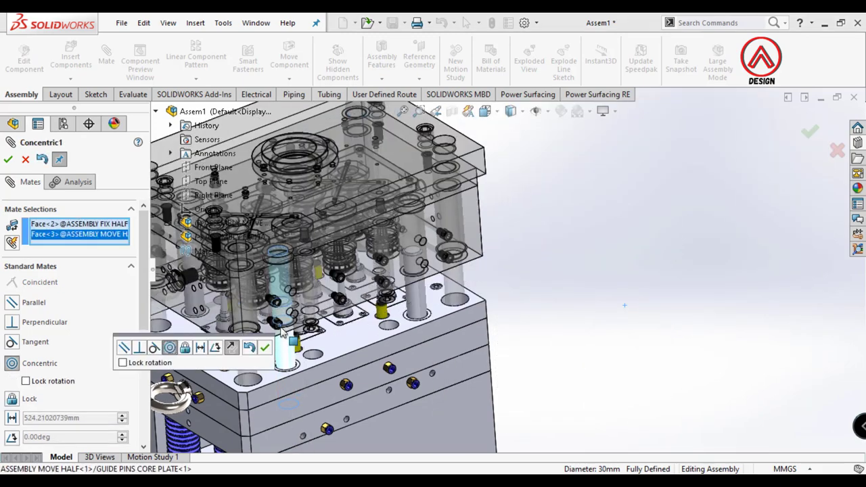
{"action": "left_click", "coordinate": [264, 347]}
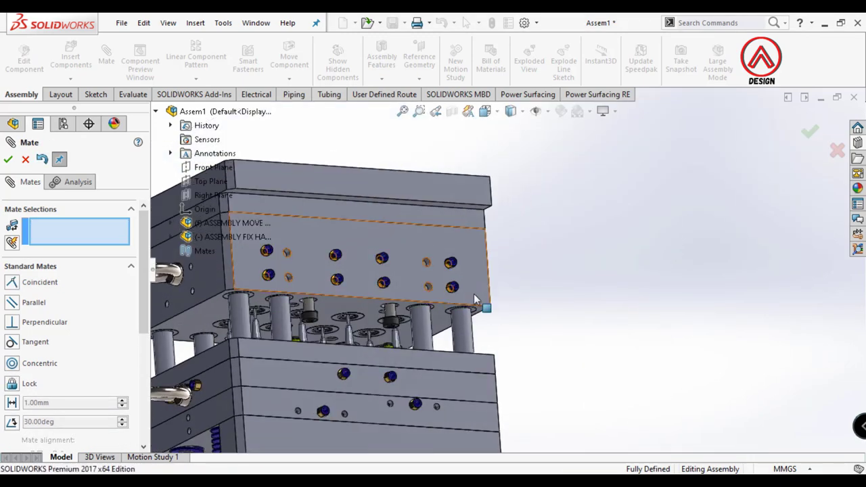
- Add a coincident mate between the guide bush hole edge and the guide pin
{"action": "middle_click_drag", "start_coordinate": [475, 299], "coordinate": [427, 225]}
{"action": "left_click", "coordinate": [442, 223]}
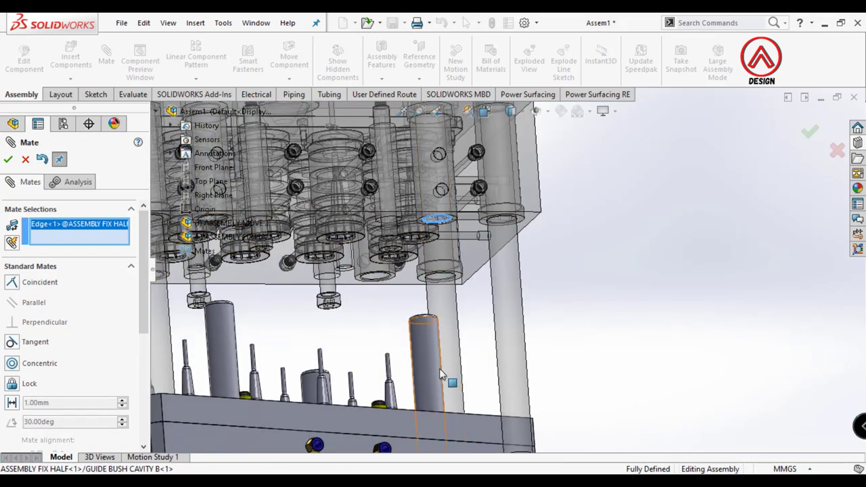
{"action": "left_click", "coordinate": [427, 362]}
{"action": "left_click", "coordinate": [416, 365]}
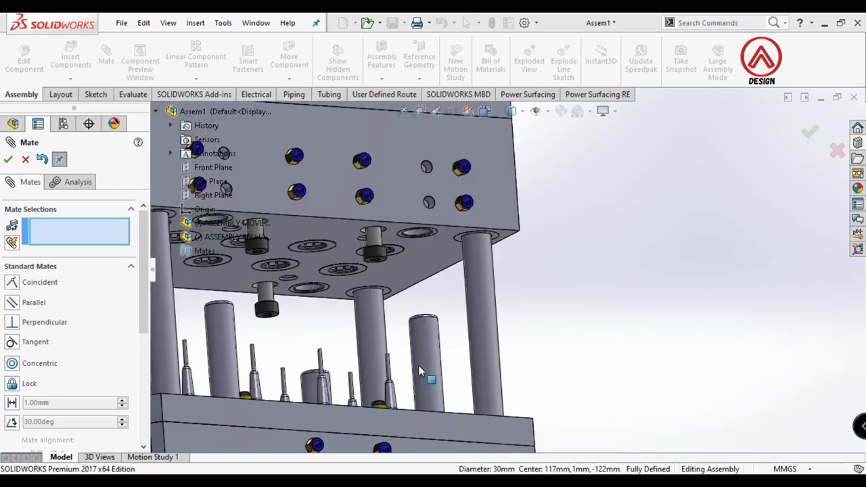
- Seat the fixed half's bottom plate coincident on the core plate top, and finish mating
{"action": "left_click", "coordinate": [415, 278]}
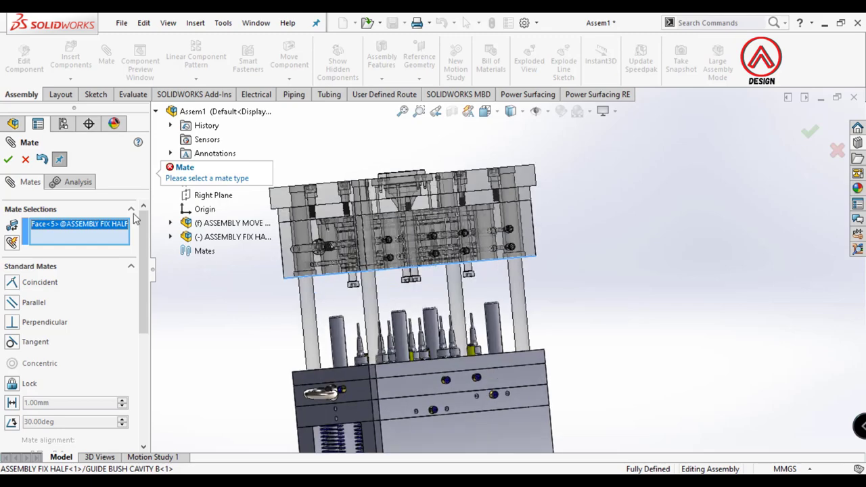
{"action": "left_click", "coordinate": [124, 243]}
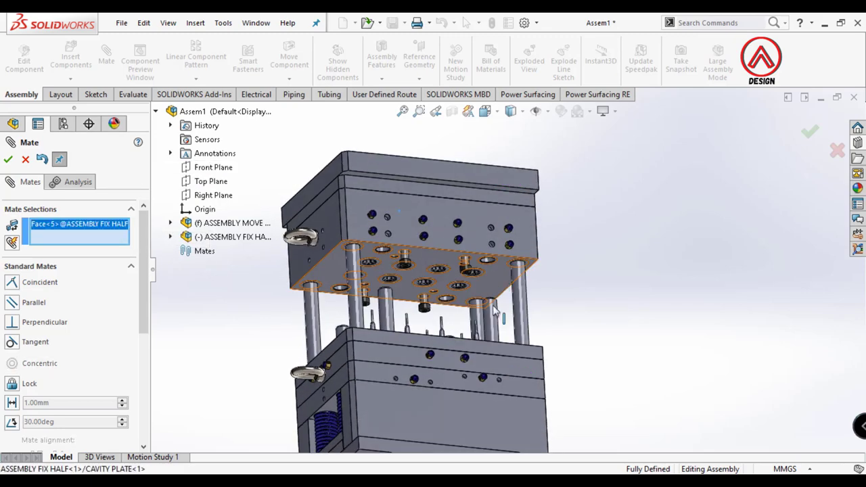
{"action": "middle_click_drag", "start_coordinate": [494, 310], "coordinate": [432, 353]}
{"action": "left_click", "coordinate": [430, 347]}
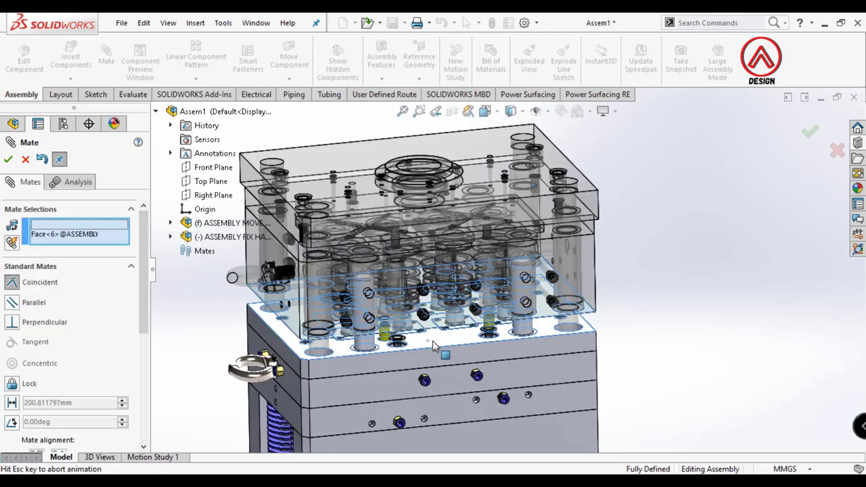
{"action": "left_click", "coordinate": [418, 362]}
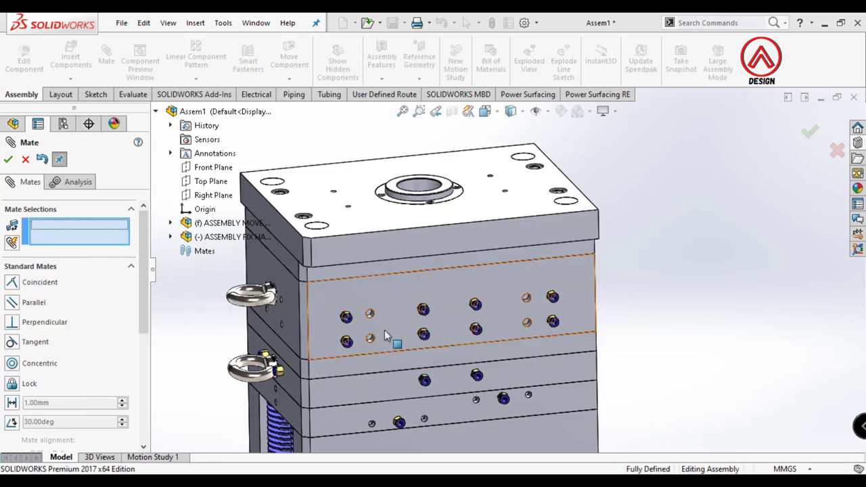
{"action": "left_click", "coordinate": [8, 160]}
{"action": "scroll", "coordinate": [680, 278], "scroll_direction": "up", "scroll_amount": 3}
- Apply the Plain White background scene and turn the mold to its side
{"action": "middle_click_drag", "start_coordinate": [589, 304], "coordinate": [648, 275]}
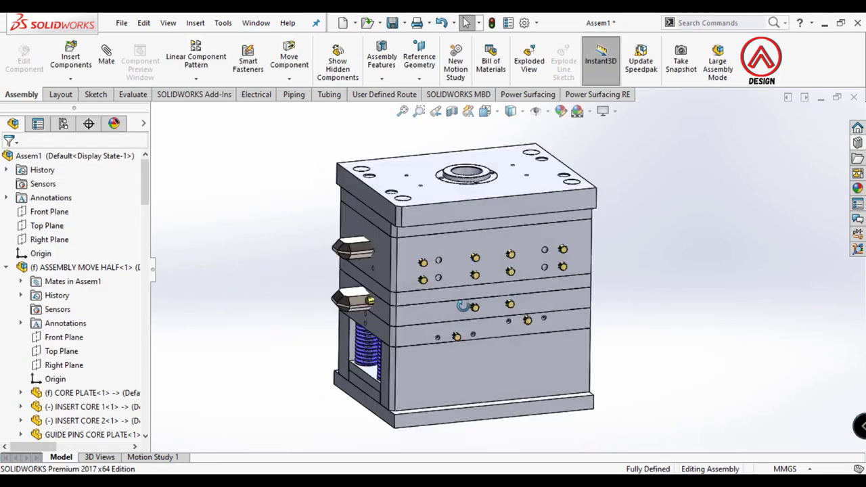
{"action": "left_click", "coordinate": [589, 111]}
{"action": "left_click", "coordinate": [590, 139]}
{"action": "scroll", "coordinate": [515, 271], "scroll_direction": "up", "scroll_amount": 3}
{"action": "mouse_move", "coordinate": [514, 271]}
{"action": "middle_mouse_down"}
{"action": "mouse_move", "coordinate": [542, 274]}
{"action": "mouse_move", "coordinate": [503, 281]}
{"action": "mouse_move", "coordinate": [518, 252]}
{"action": "mouse_move", "coordinate": [476, 247]}
{"action": "mouse_move", "coordinate": [545, 228]}
{"action": "mouse_move", "coordinate": [464, 361]}
{"action": "mouse_move", "coordinate": [474, 325]}
{"action": "mouse_move", "coordinate": [465, 302]}
{"action": "middle_mouse_up"}
{"action": "scroll", "coordinate": [503, 280], "scroll_direction": "down", "scroll_amount": 3}
{"action": "scroll", "coordinate": [518, 252], "scroll_direction": "up", "scroll_amount": 4}
{"action": "scroll", "coordinate": [465, 302], "scroll_direction": "down", "scroll_amount": 2}
{"action": "scroll", "coordinate": [465, 302], "scroll_direction": "up", "scroll_amount": 2}
- Start a section view and set the Section 1 offset to 320
{"action": "key", "text": "s"}
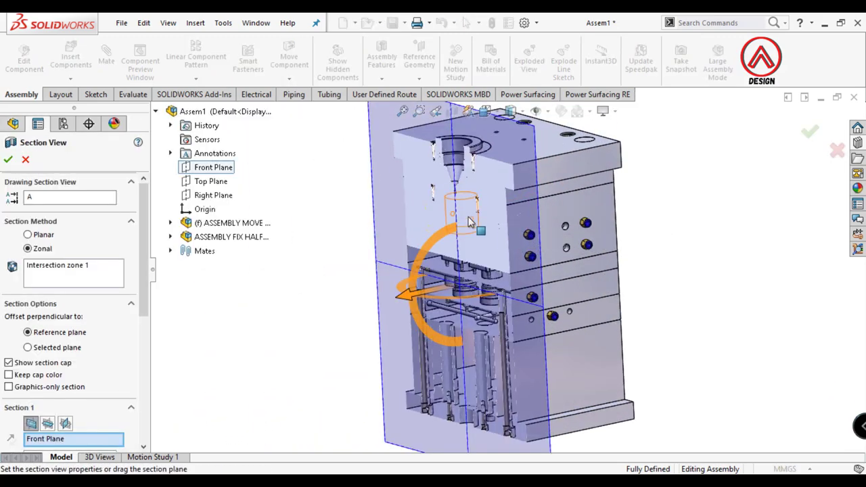
{"action": "left_click_drag", "start_coordinate": [401, 304], "coordinate": [310, 312]}
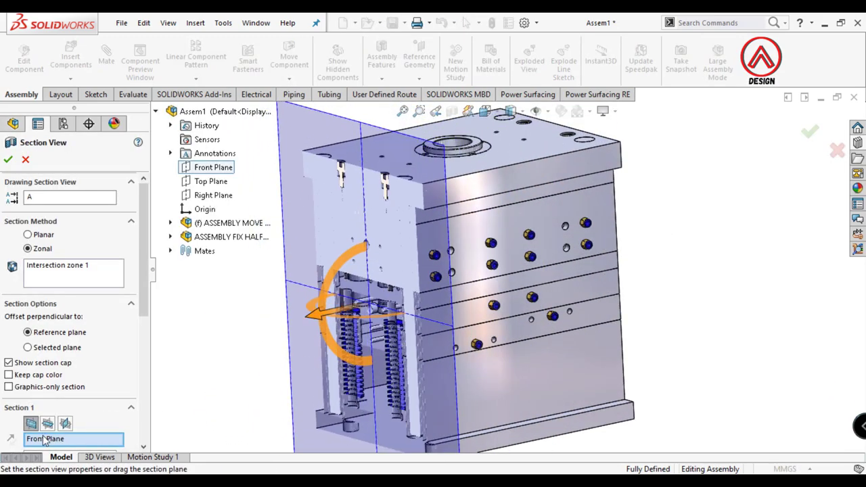
{"action": "scroll", "coordinate": [143, 306], "scroll_direction": "down", "scroll_amount": 3}
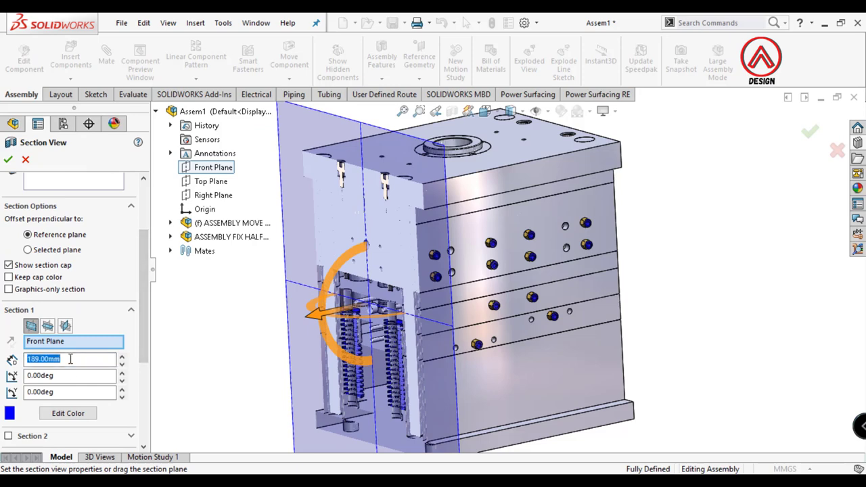
{"action": "type", "text": "320"}
{"action": "key", "text": "ctrl+1"}
{"action": "key", "text": "Return"}
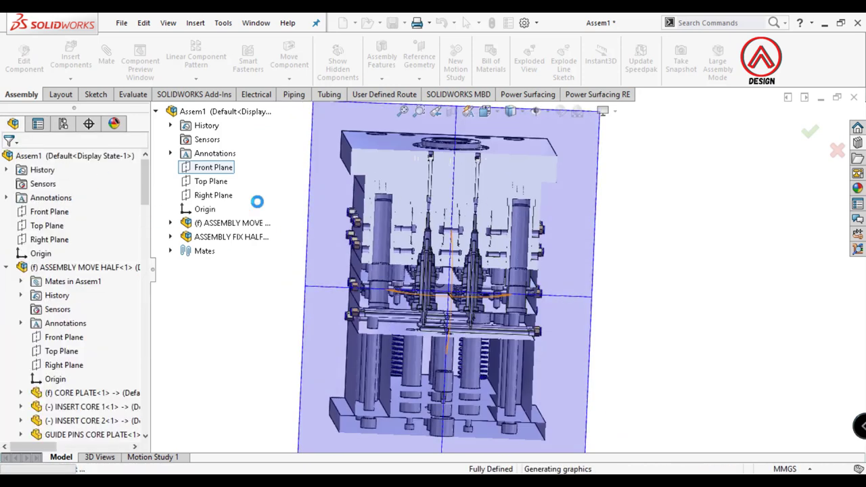
- Reapply the section on the Front Plane and confirm it
{"action": "left_click", "coordinate": [511, 251]}
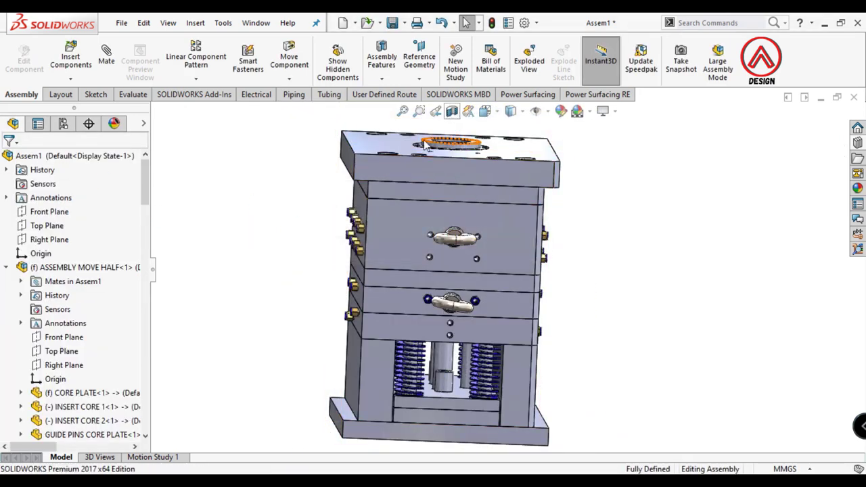
{"action": "left_click", "coordinate": [452, 111]}
{"action": "scroll", "coordinate": [77, 324], "scroll_direction": "down", "scroll_amount": 2}
{"action": "scroll", "coordinate": [77, 324], "scroll_direction": "down", "scroll_amount": 1}
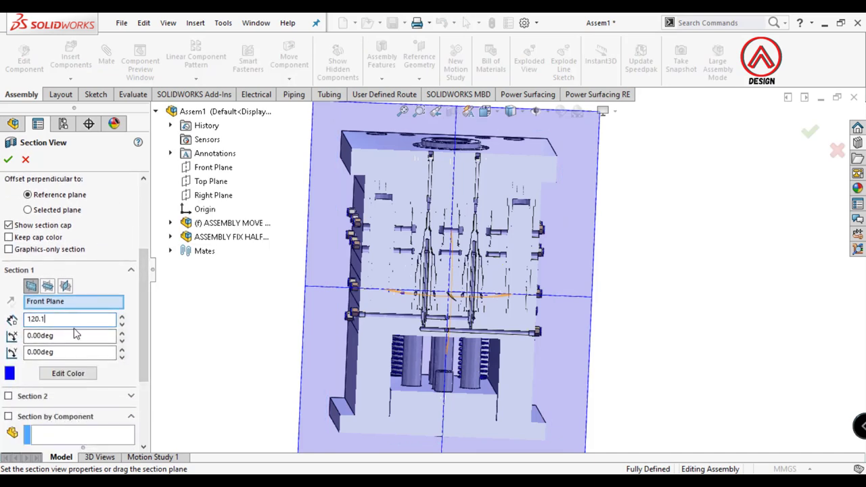
{"action": "left_click", "coordinate": [9, 159]}
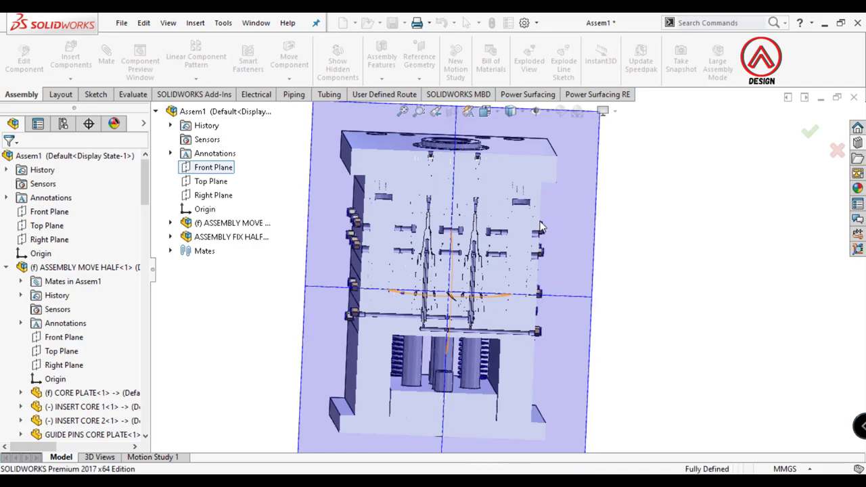
{"action": "scroll", "coordinate": [483, 206], "scroll_direction": "down", "scroll_amount": 5}
{"action": "scroll", "coordinate": [474, 304], "scroll_direction": "down", "scroll_amount": 3}
{"action": "scroll", "coordinate": [456, 374], "scroll_direction": "down", "scroll_amount": 2}
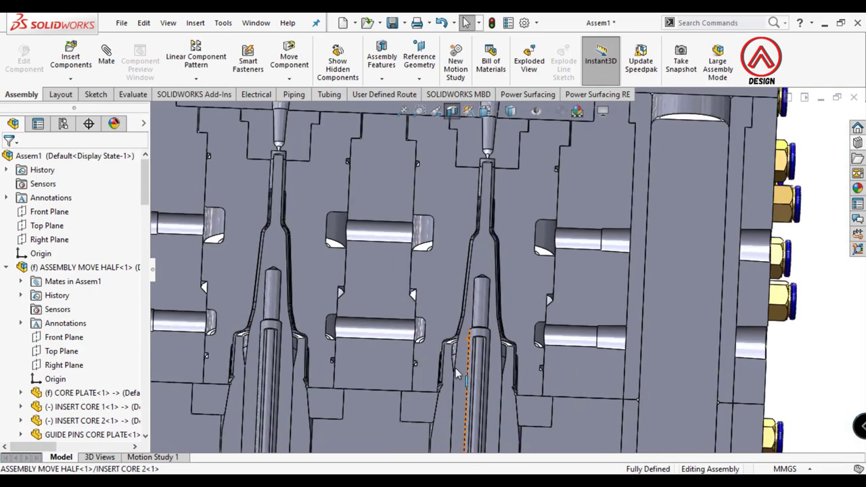
{"action": "scroll", "coordinate": [457, 374], "scroll_direction": "up", "scroll_amount": 2}
{"action": "scroll", "coordinate": [457, 375], "scroll_direction": "up", "scroll_amount": 2}
{"action": "scroll", "coordinate": [474, 252], "scroll_direction": "down", "scroll_amount": 2}
{"action": "scroll", "coordinate": [473, 252], "scroll_direction": "down", "scroll_amount": 2}
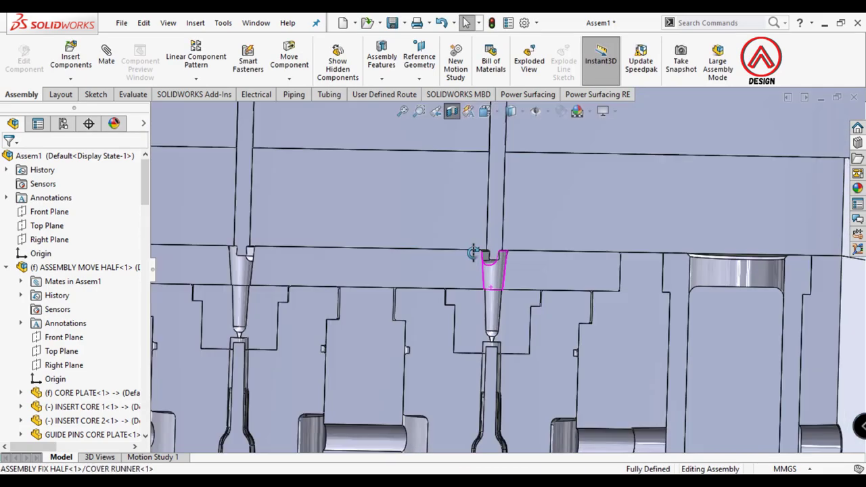
{"action": "scroll", "coordinate": [474, 263], "scroll_direction": "up", "scroll_amount": 1}
{"action": "scroll", "coordinate": [473, 291], "scroll_direction": "up", "scroll_amount": 3}
{"action": "scroll", "coordinate": [514, 325], "scroll_direction": "down", "scroll_amount": 2}
{"action": "scroll", "coordinate": [523, 334], "scroll_direction": "up", "scroll_amount": 1}
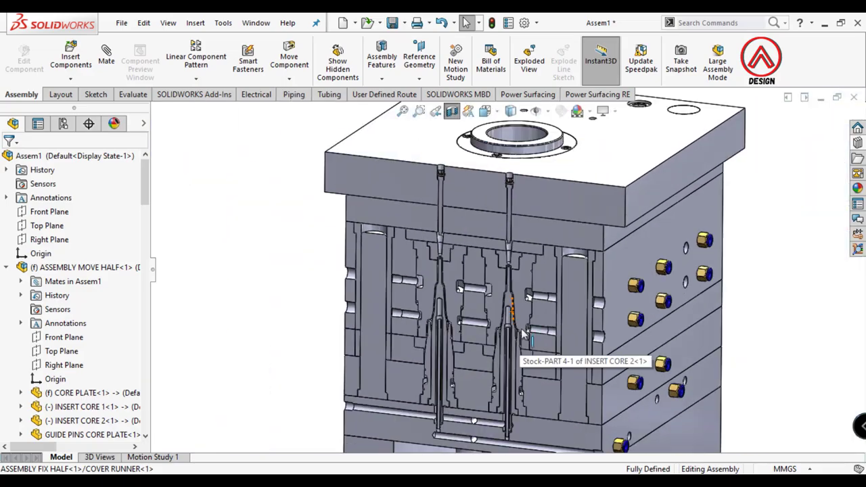
{"action": "scroll", "coordinate": [523, 334], "scroll_direction": "down", "scroll_amount": 2}
{"action": "middle_click_drag", "start_coordinate": [523, 333], "coordinate": [468, 404]}
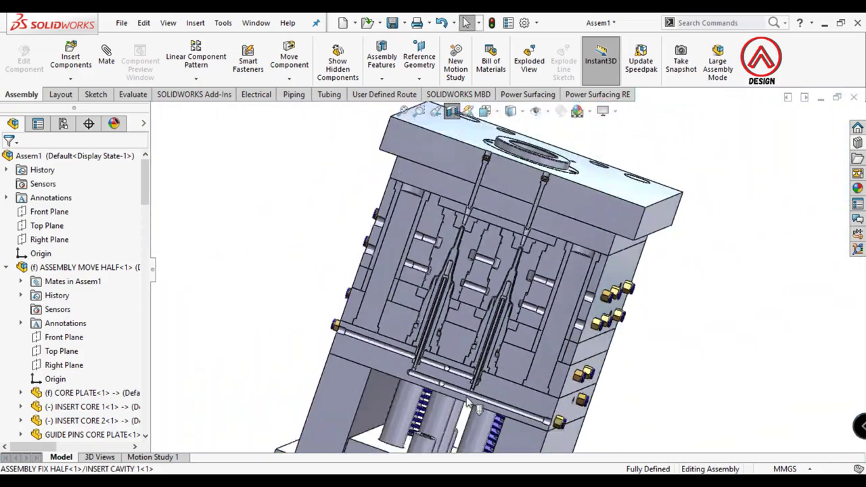
{"action": "scroll", "coordinate": [473, 399], "scroll_direction": "down", "scroll_amount": 2}
{"action": "scroll", "coordinate": [440, 309], "scroll_direction": "down", "scroll_amount": 2}
{"action": "scroll", "coordinate": [580, 248], "scroll_direction": "up", "scroll_amount": 2}
{"action": "scroll", "coordinate": [497, 197], "scroll_direction": "down", "scroll_amount": 2}
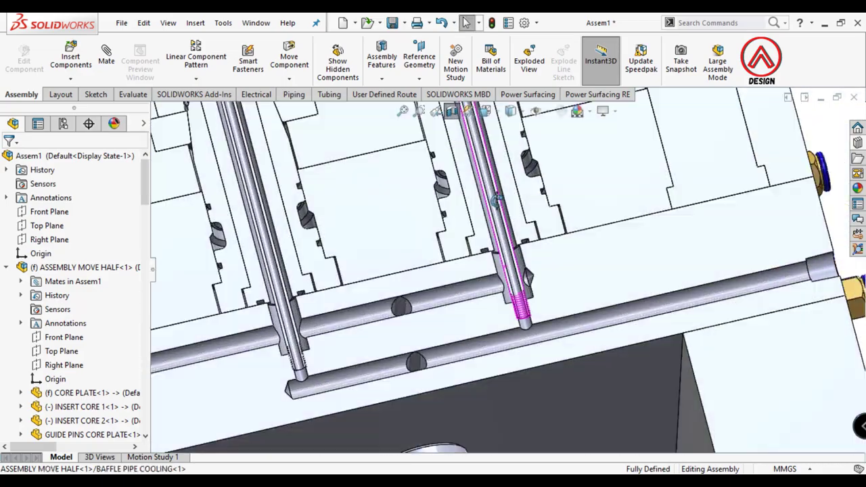
{"action": "middle_click_drag", "start_coordinate": [496, 200], "coordinate": [638, 363]}
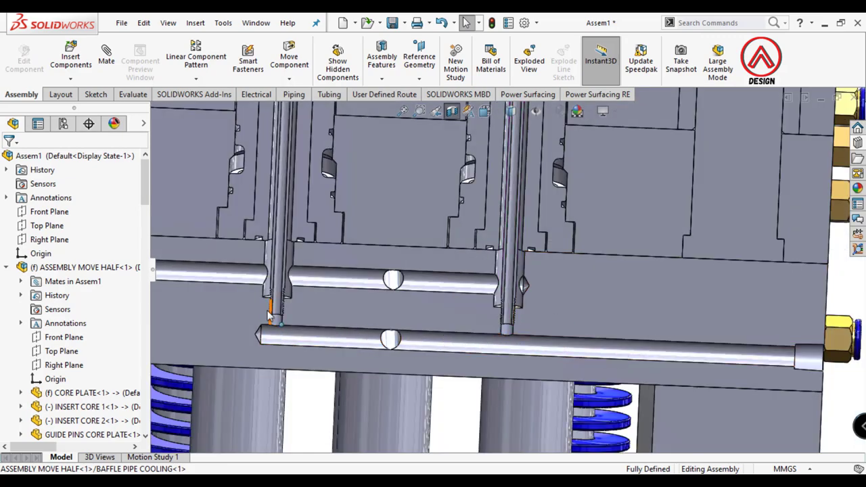
{"action": "scroll", "coordinate": [269, 313], "scroll_direction": "up", "scroll_amount": 3}
{"action": "scroll", "coordinate": [477, 206], "scroll_direction": "up", "scroll_amount": 2}
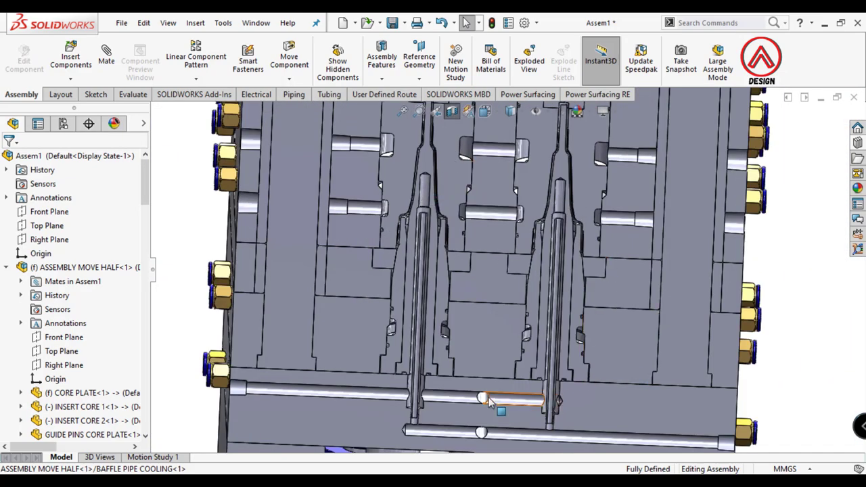
{"action": "scroll", "coordinate": [420, 372], "scroll_direction": "up", "scroll_amount": 3}
{"action": "middle_click_drag", "start_coordinate": [433, 304], "coordinate": [487, 202]}
{"action": "scroll", "coordinate": [483, 176], "scroll_direction": "down", "scroll_amount": 3}
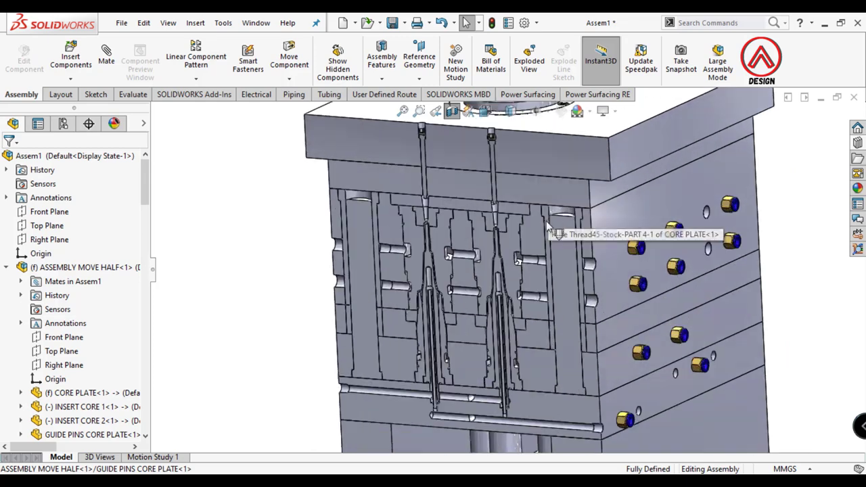
{"action": "scroll", "coordinate": [563, 184], "scroll_direction": "up", "scroll_amount": 2}
{"action": "middle_click_drag", "start_coordinate": [563, 184], "coordinate": [426, 105]}
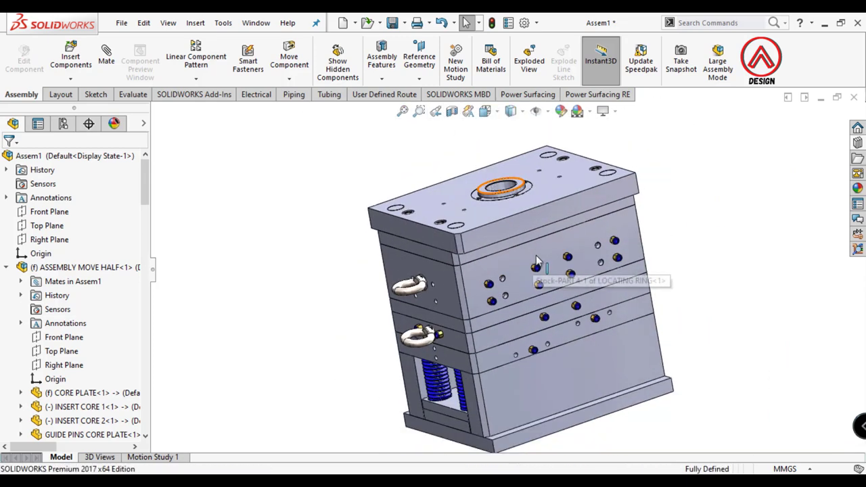